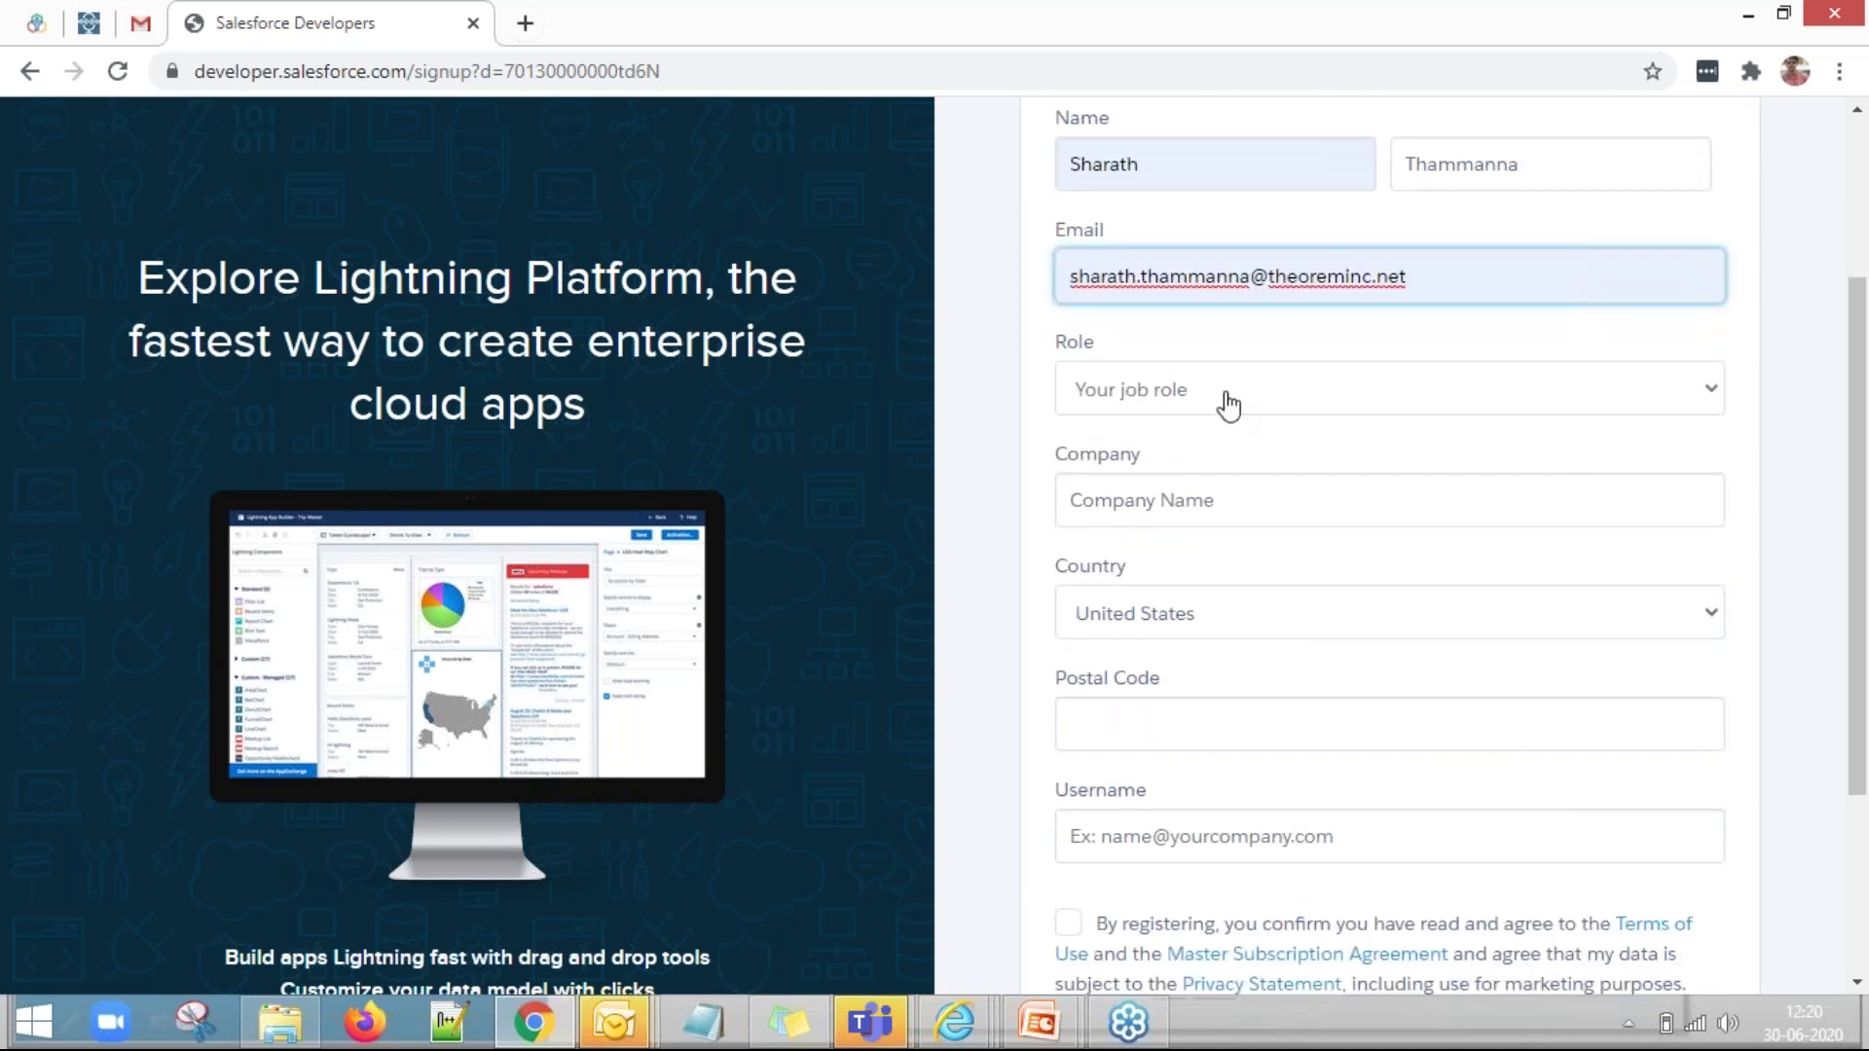
Choose Developer as the role, pick Theorem India Private Limited as company, and enter the postal code.
click(1224, 403)
click(1226, 454)
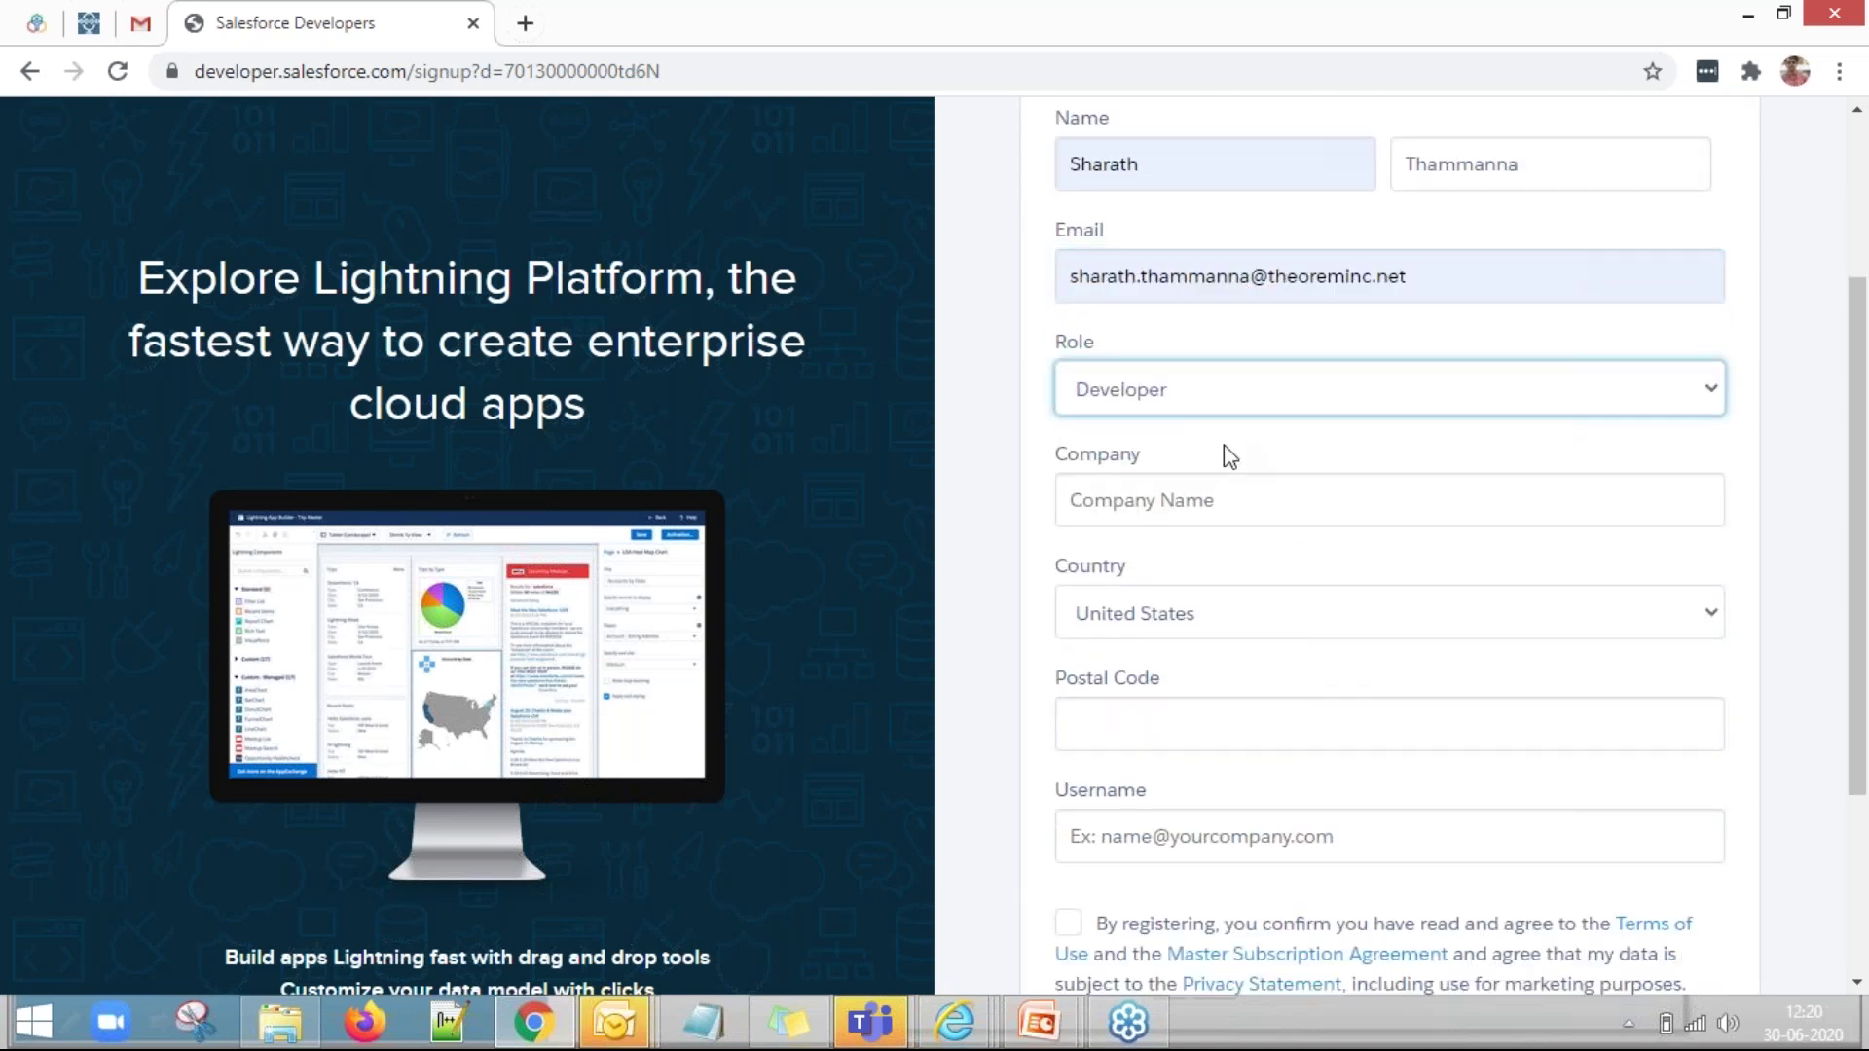
click(1245, 501)
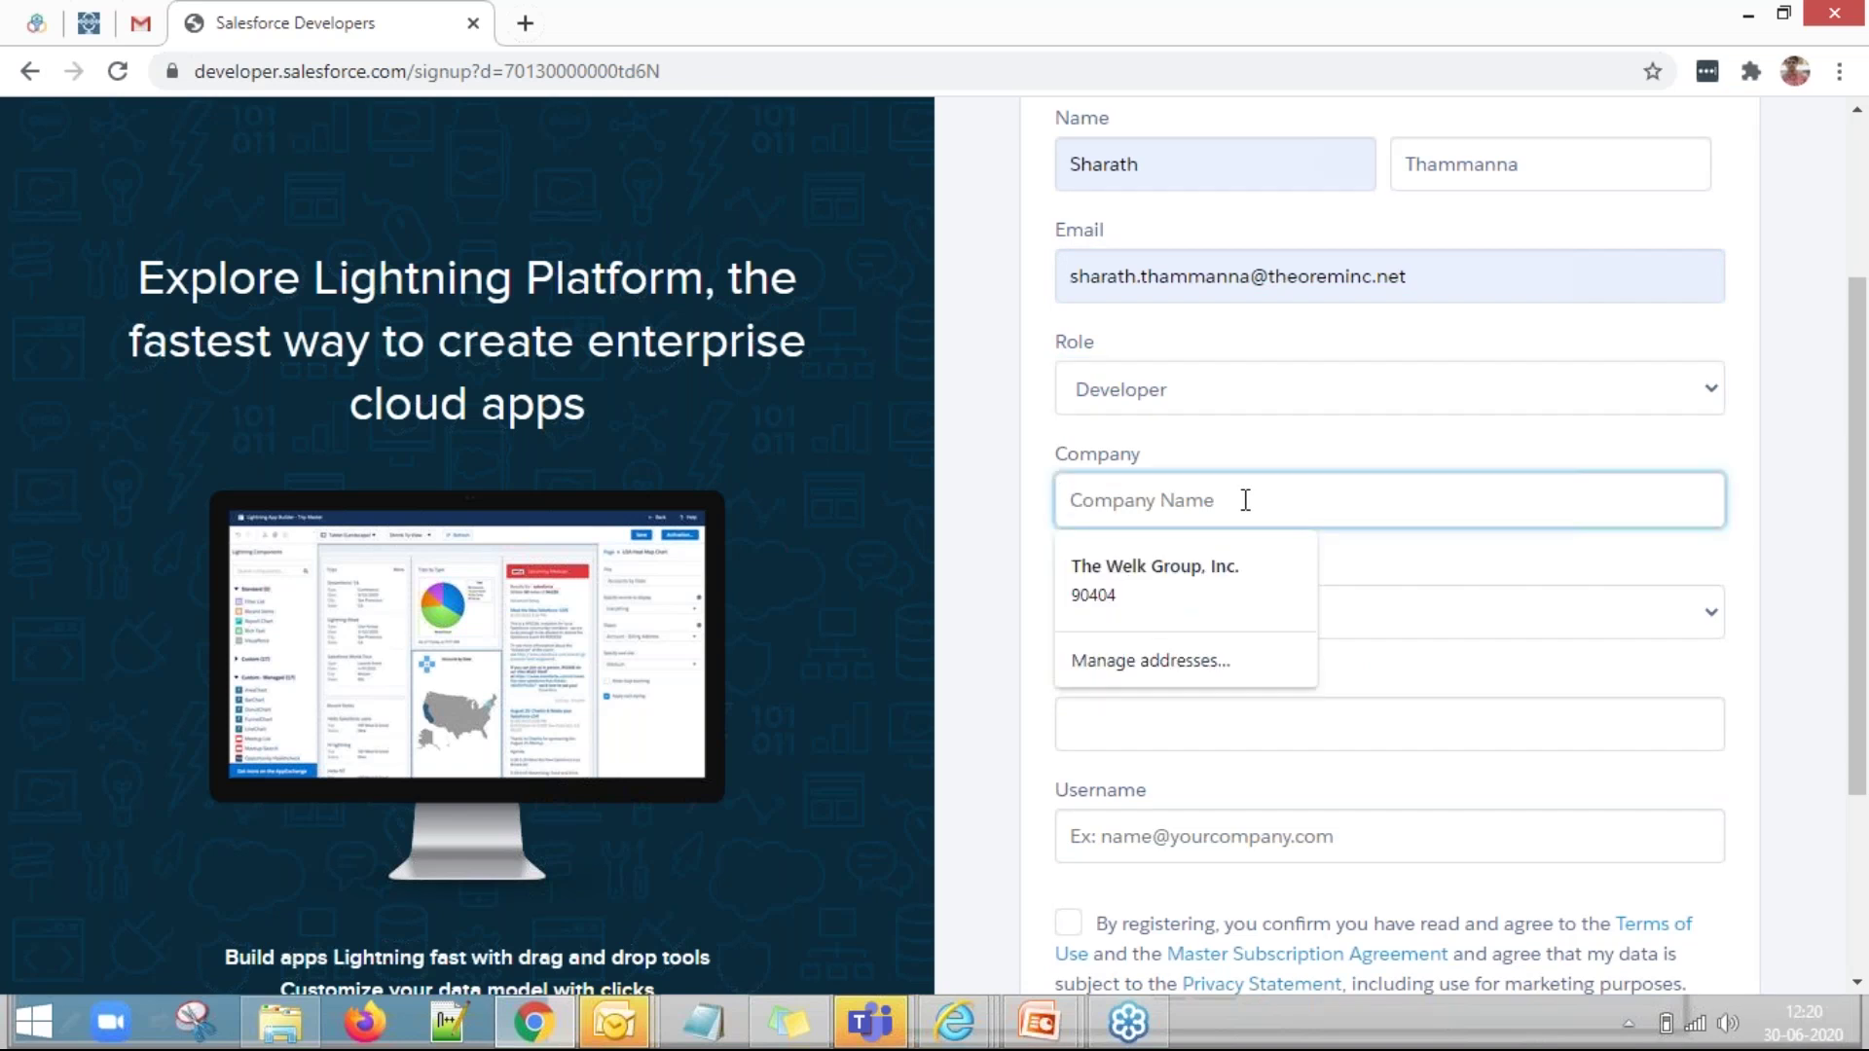
text(Theorm)
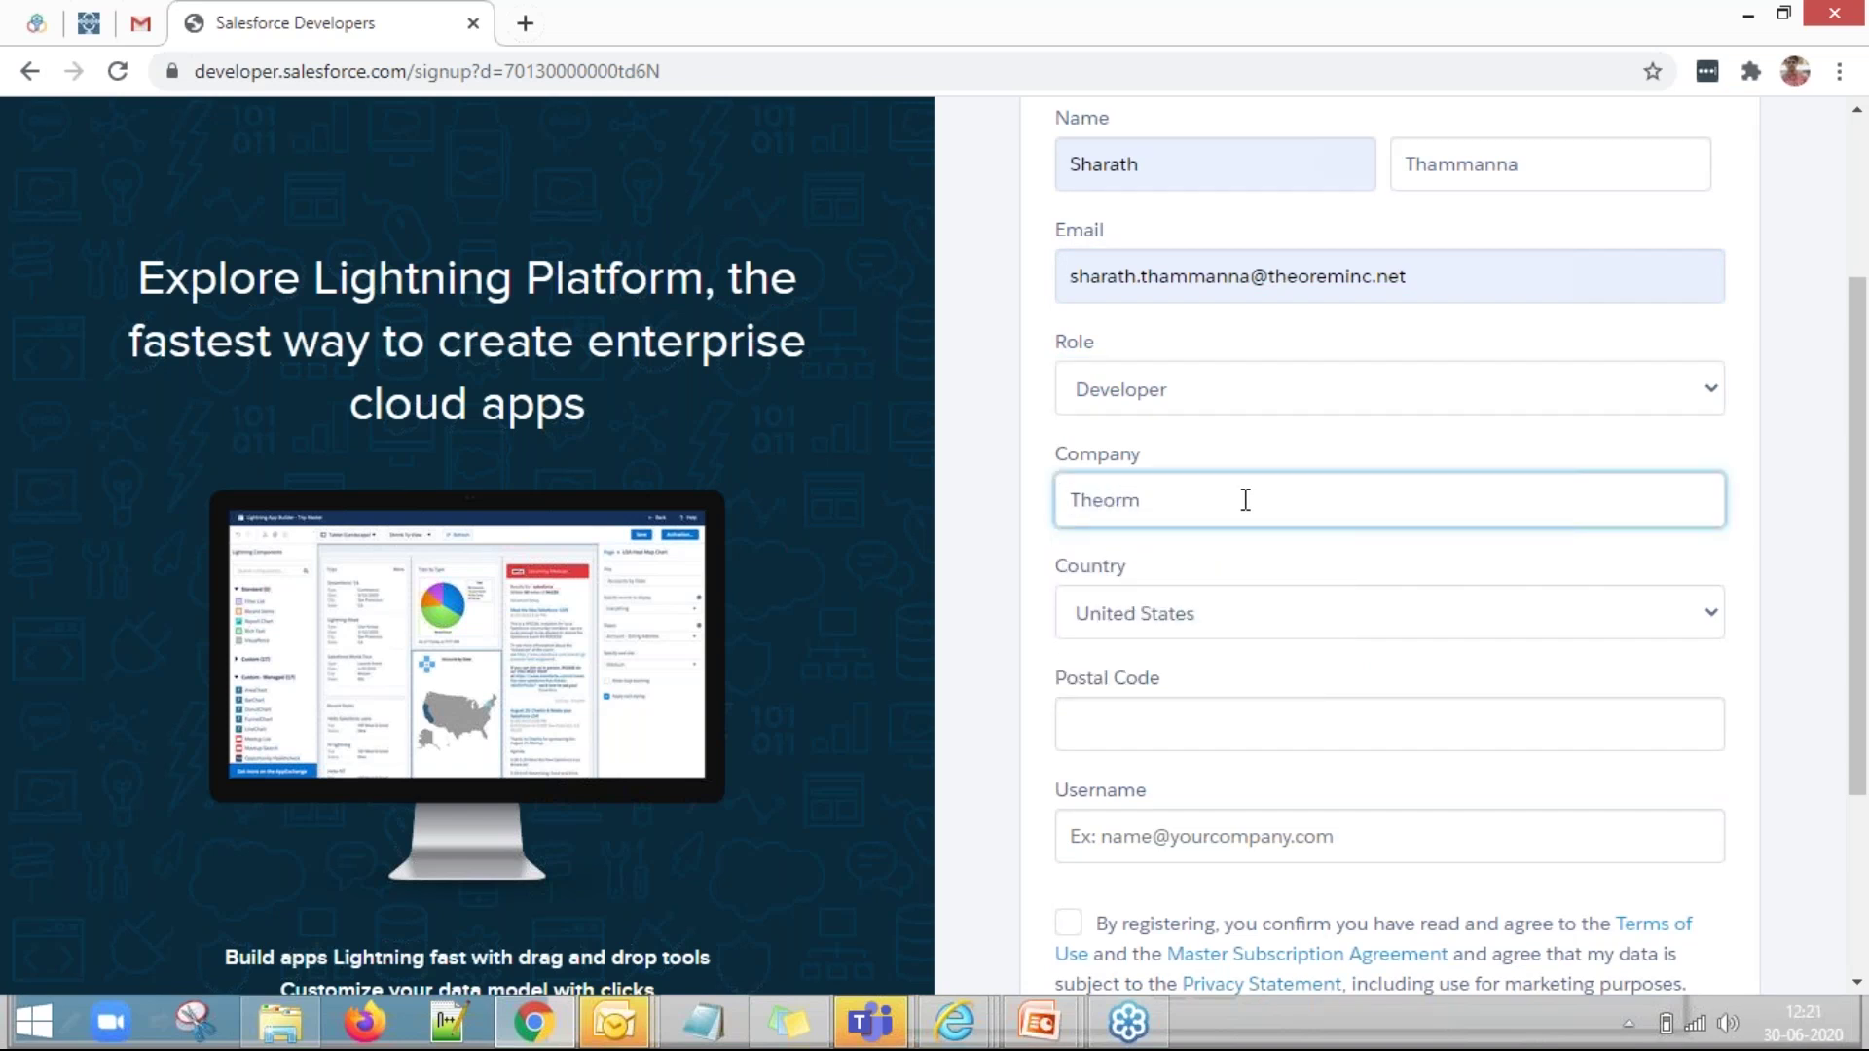
key(BackSpace)
text(e)
click(1243, 617)
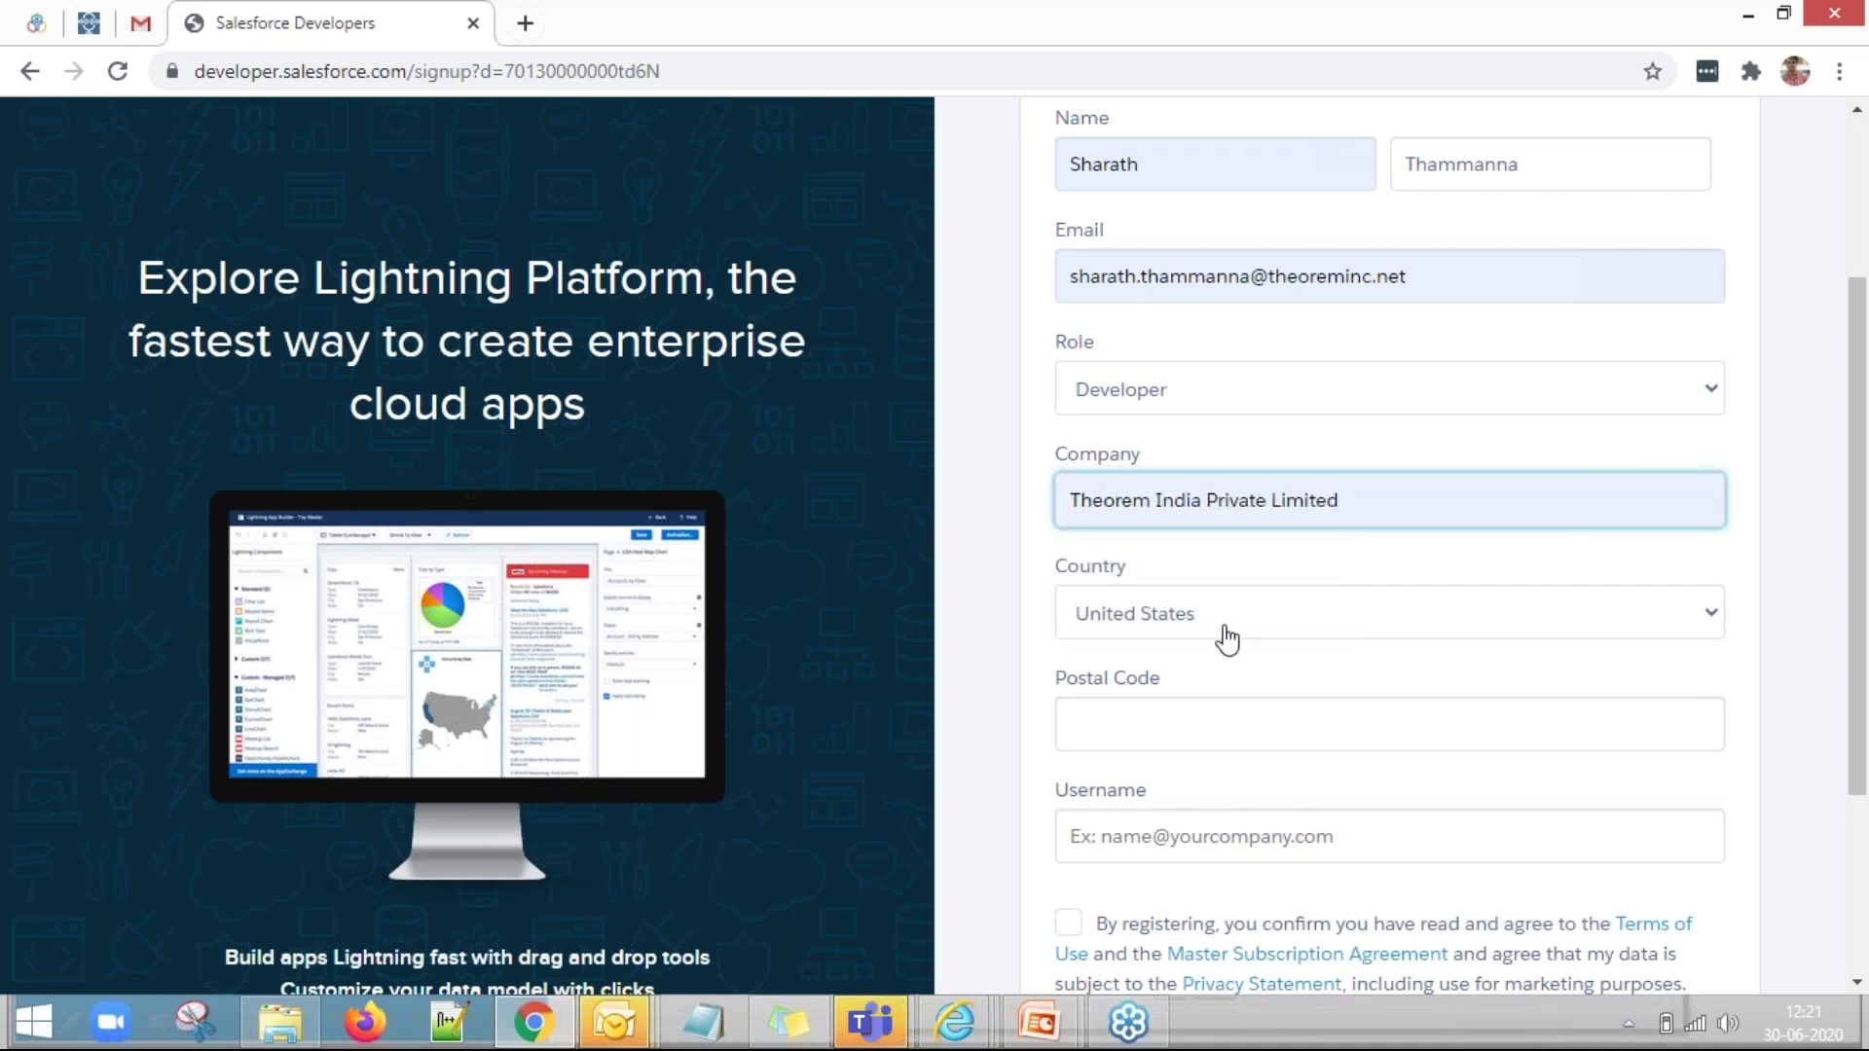
click(1223, 730)
text(90404)
Fill Username with the pasted e-mail address, replacing its domain with espn.com.
scroll(1256, 766, down, 1)
click(1251, 693)
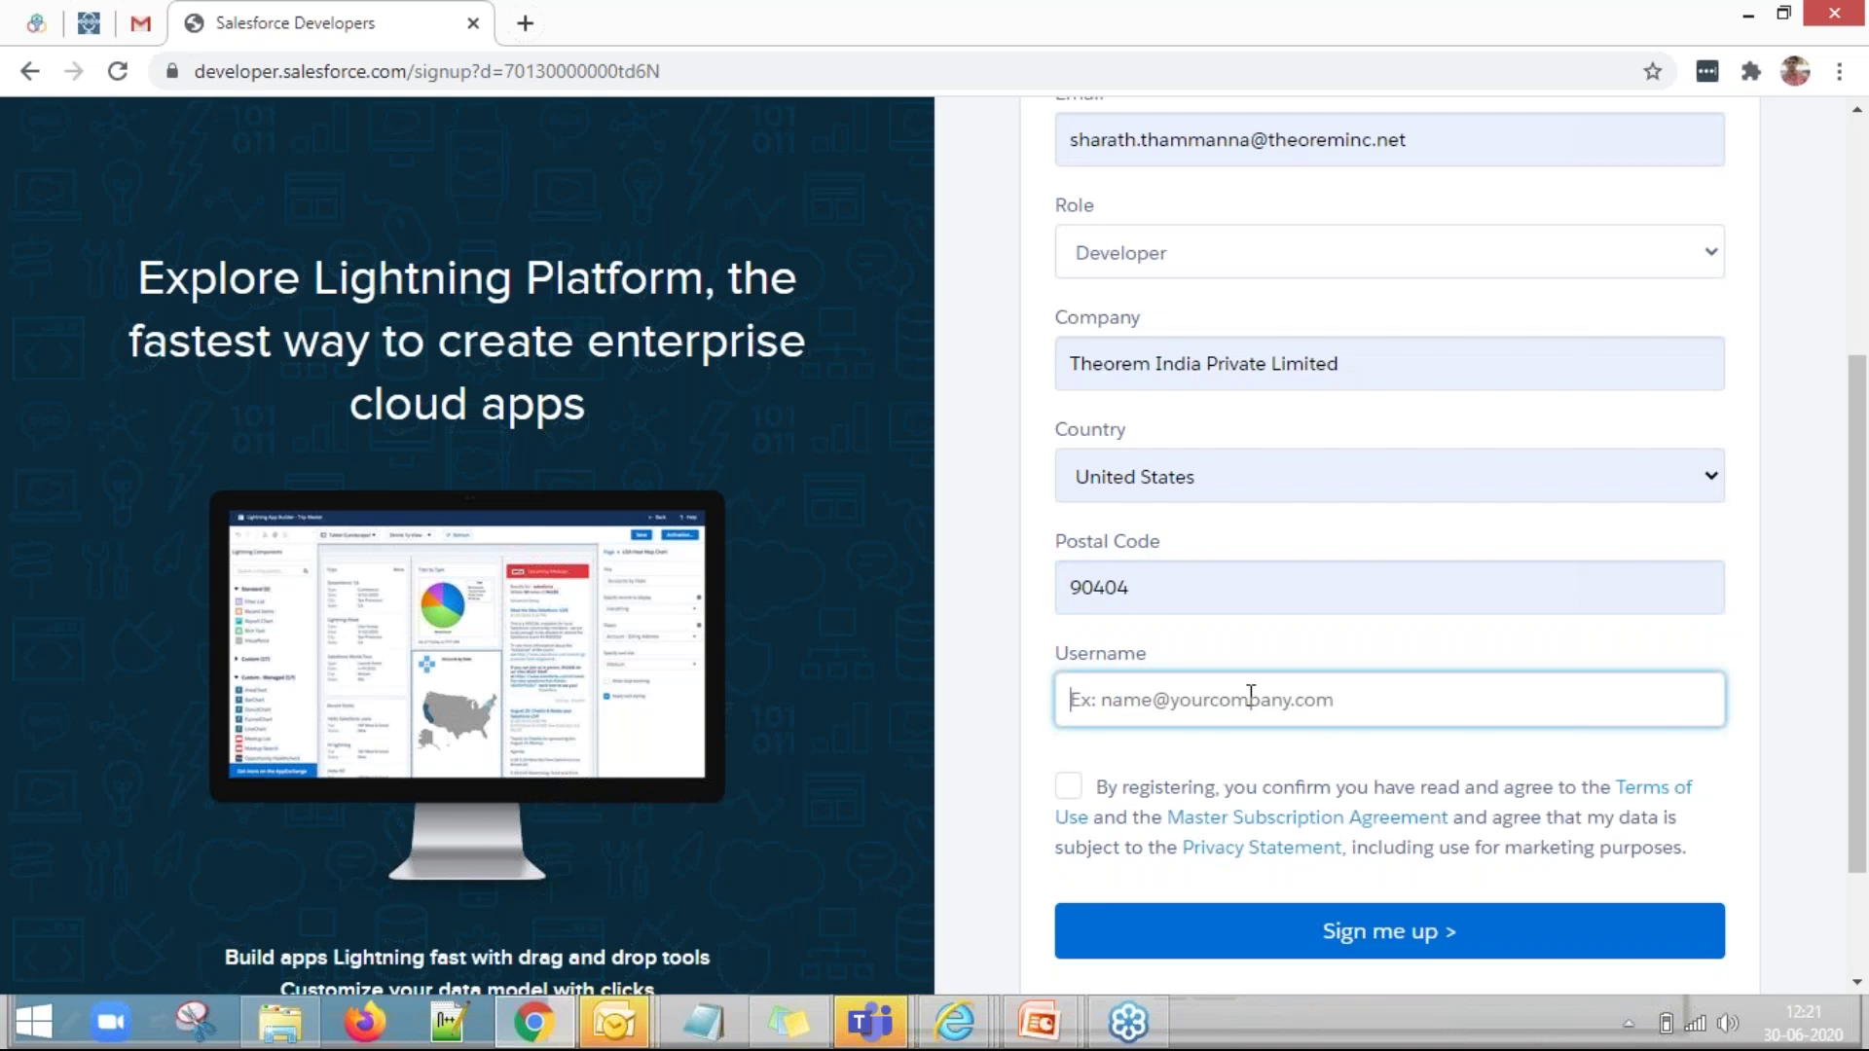
scroll(1251, 688, up, 1)
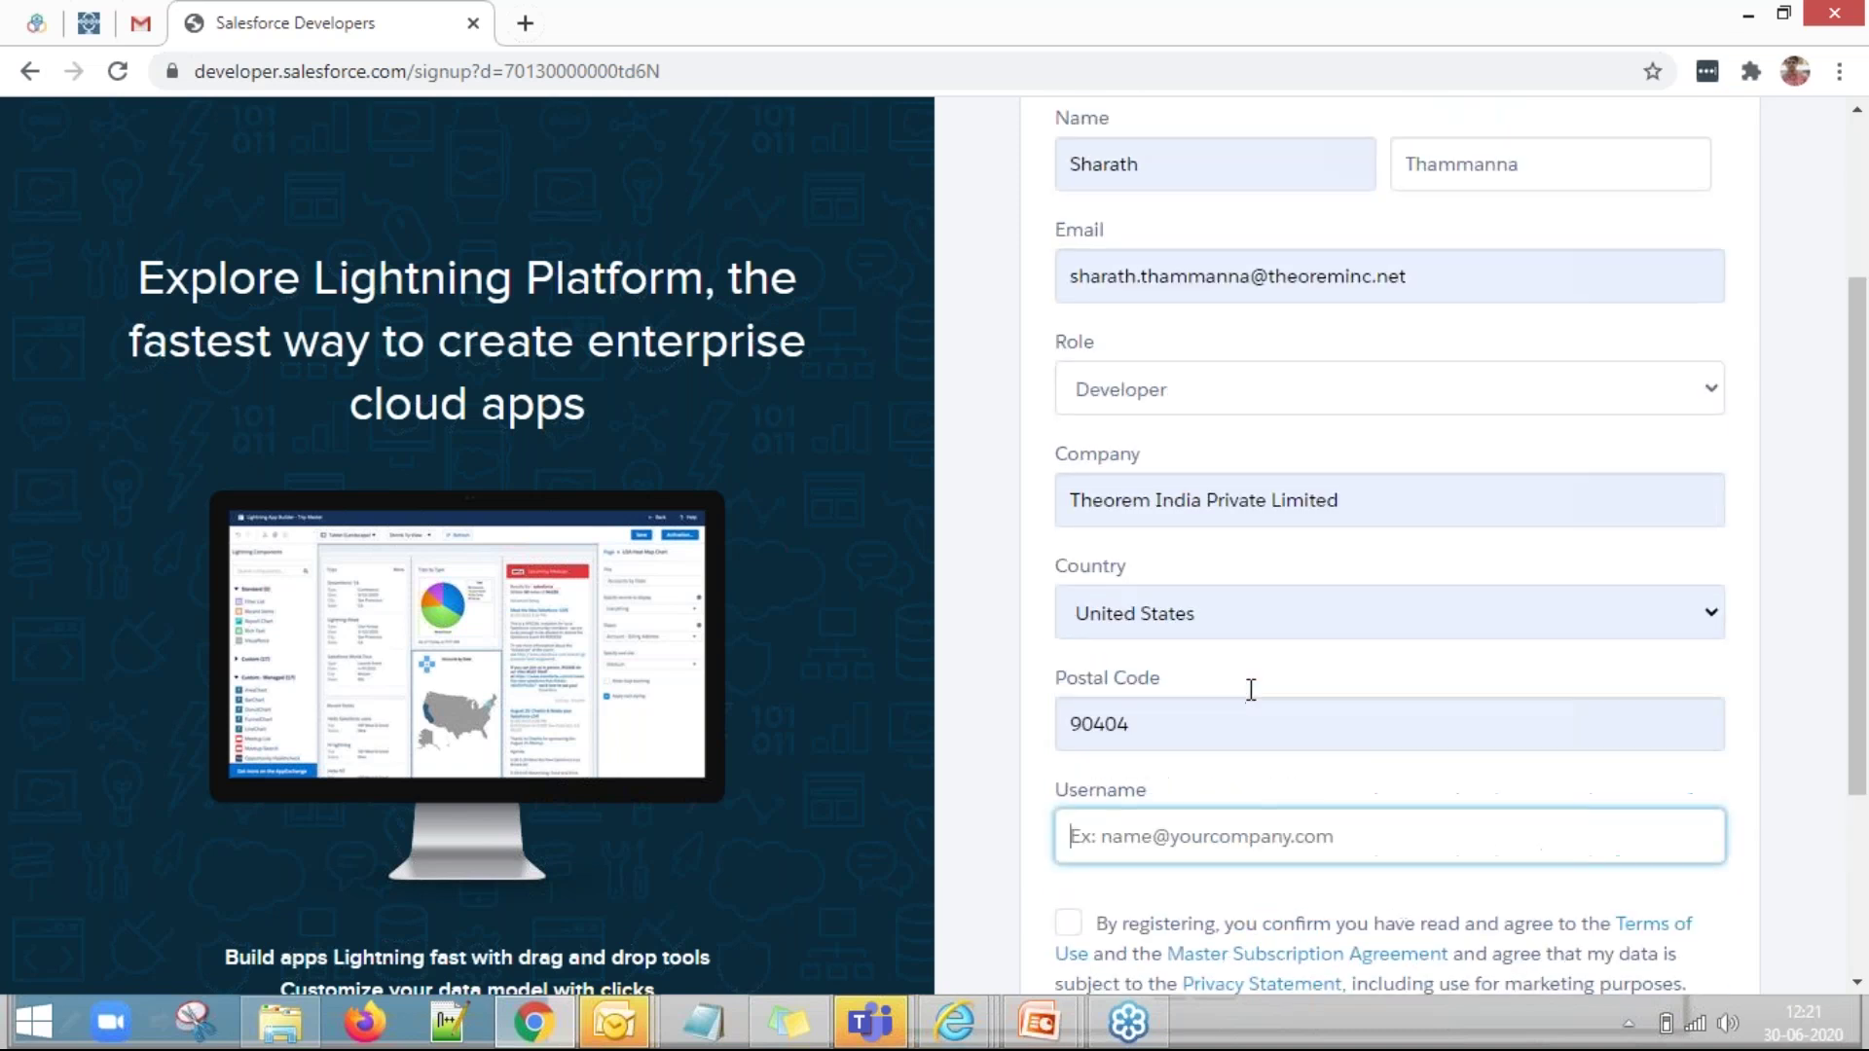
drag(1411, 278, 1141, 477)
scroll(1142, 479, down, 3)
click(1149, 475)
key(ctrl+v)
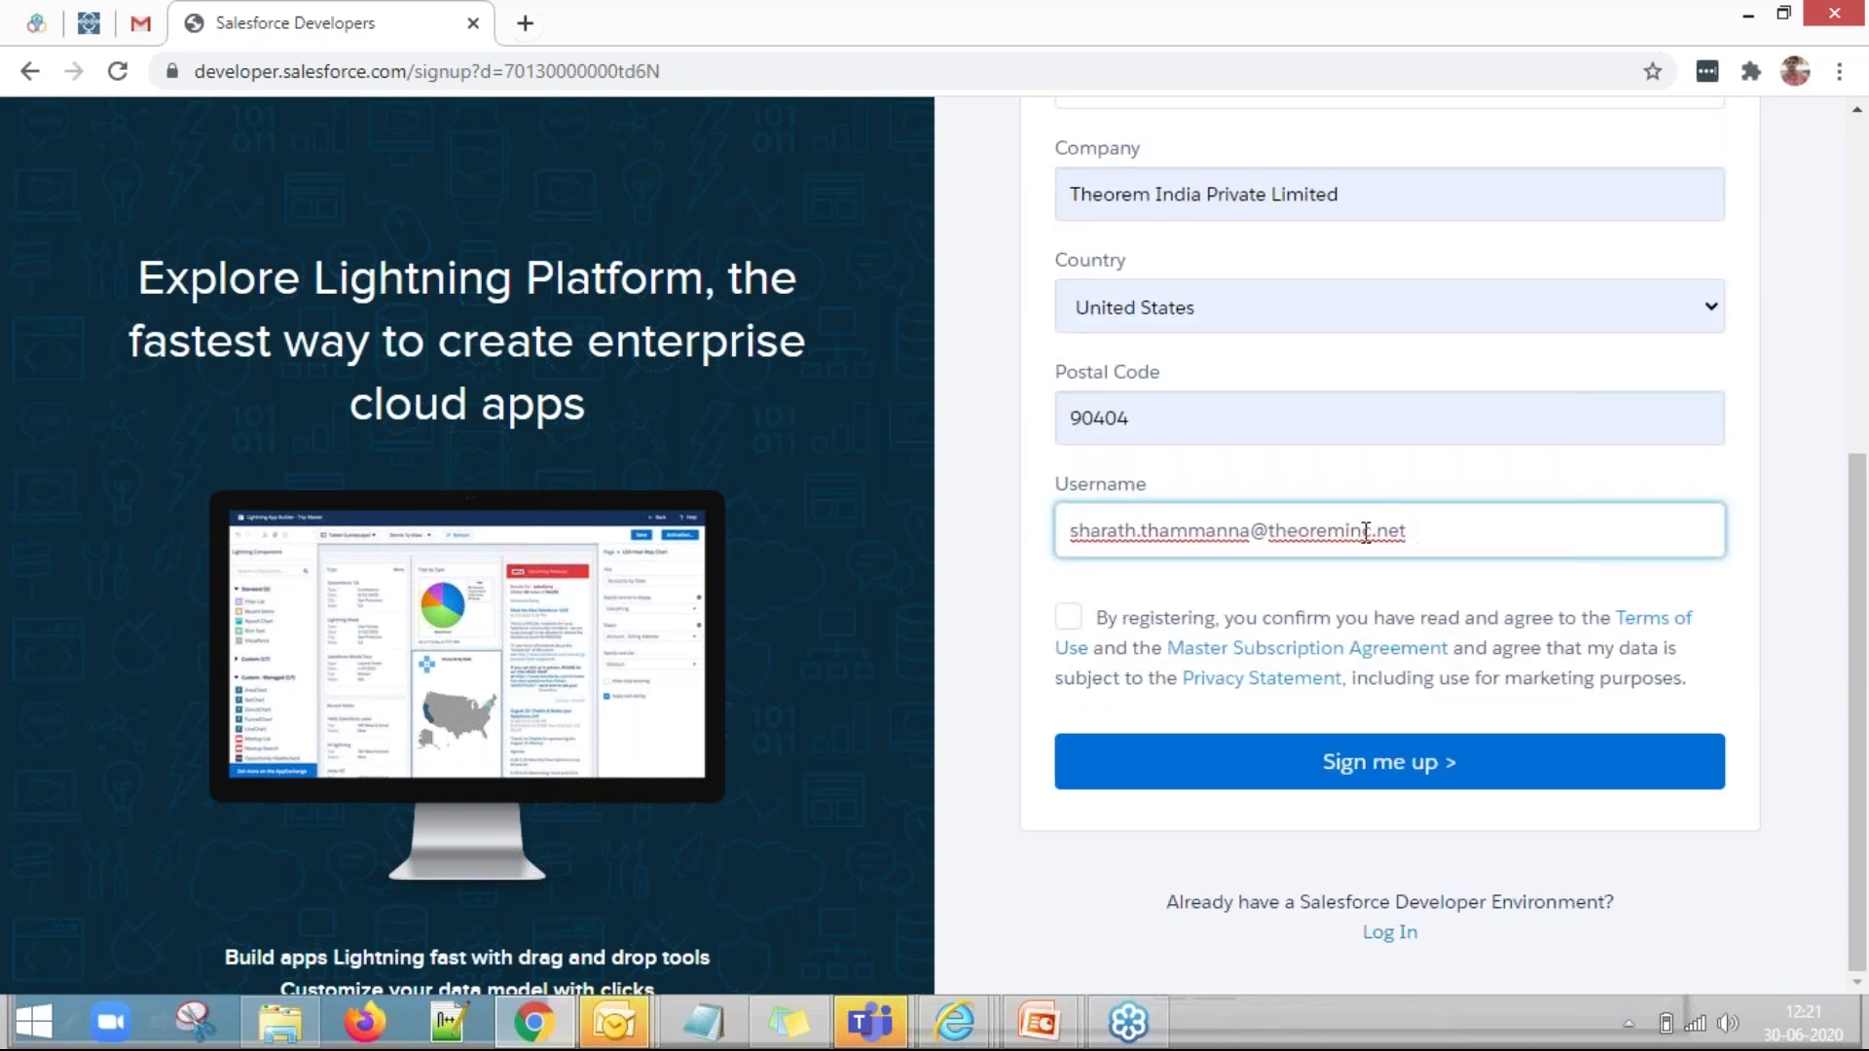
drag(1407, 532, 1271, 533)
key(BackSpace)
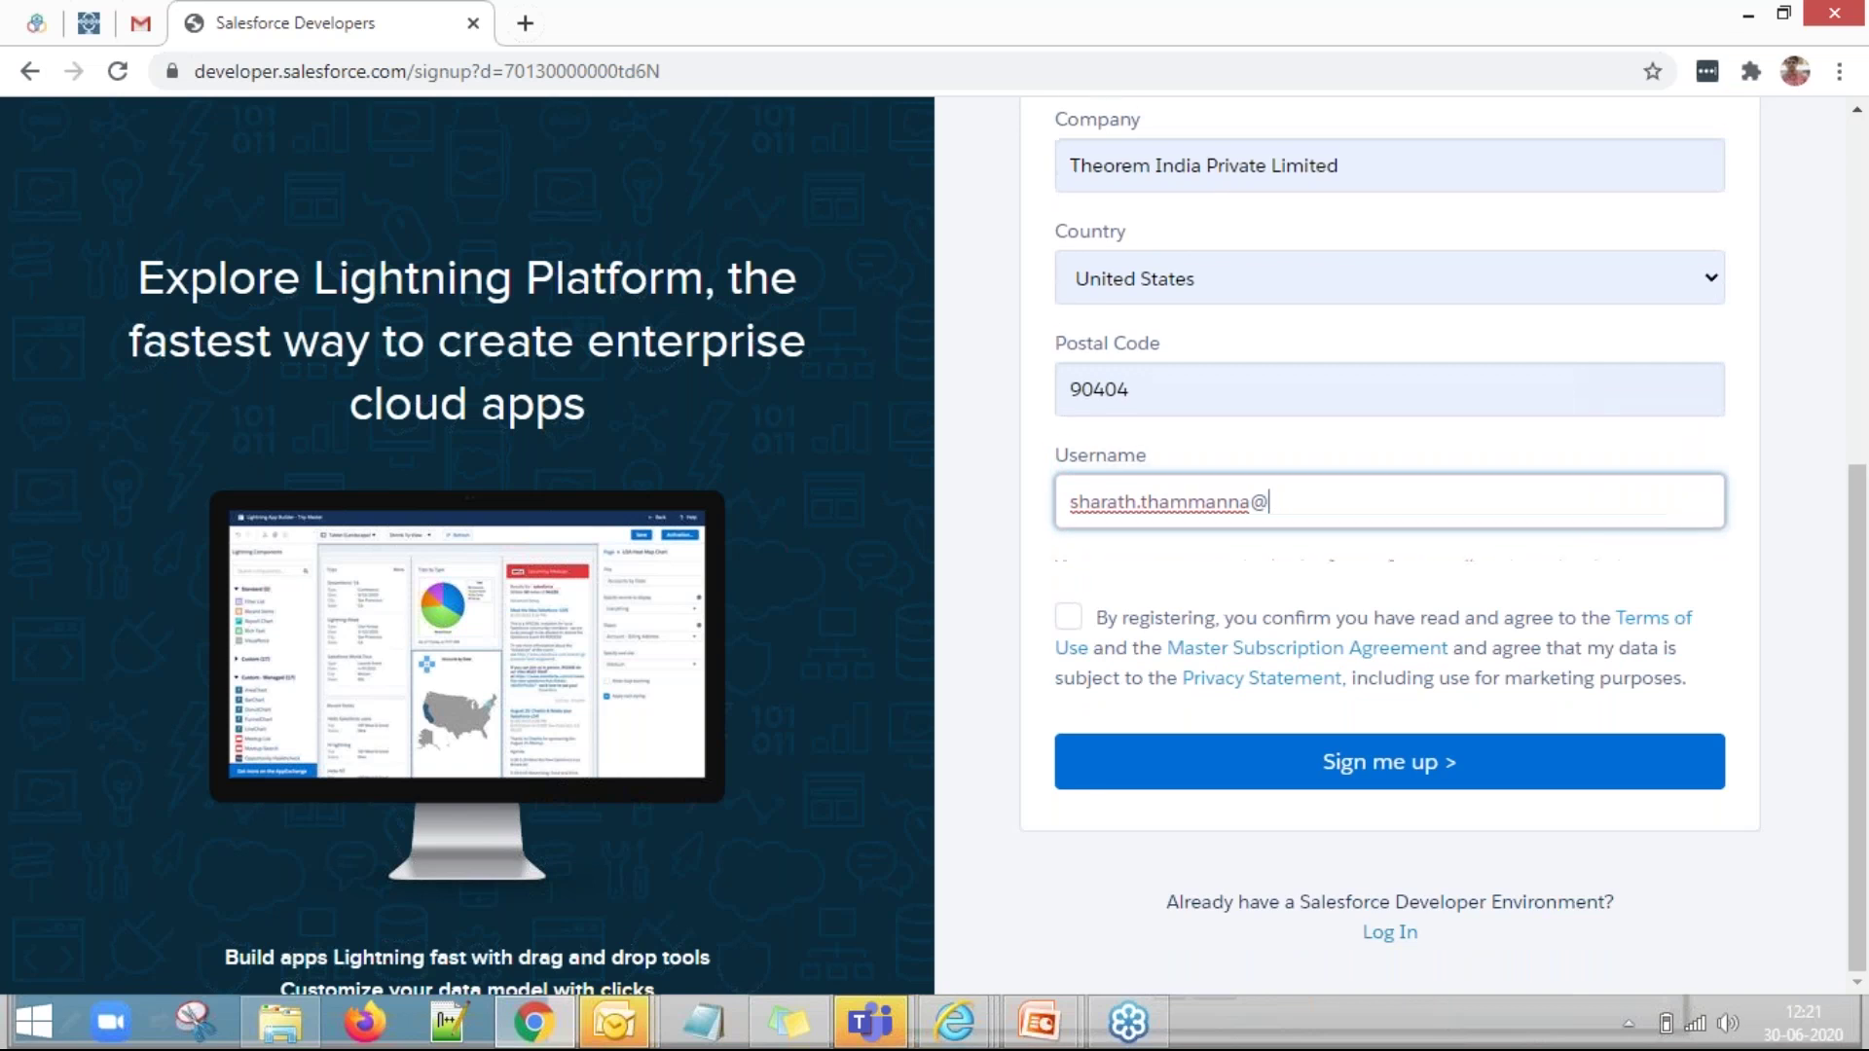
text(espn.com)
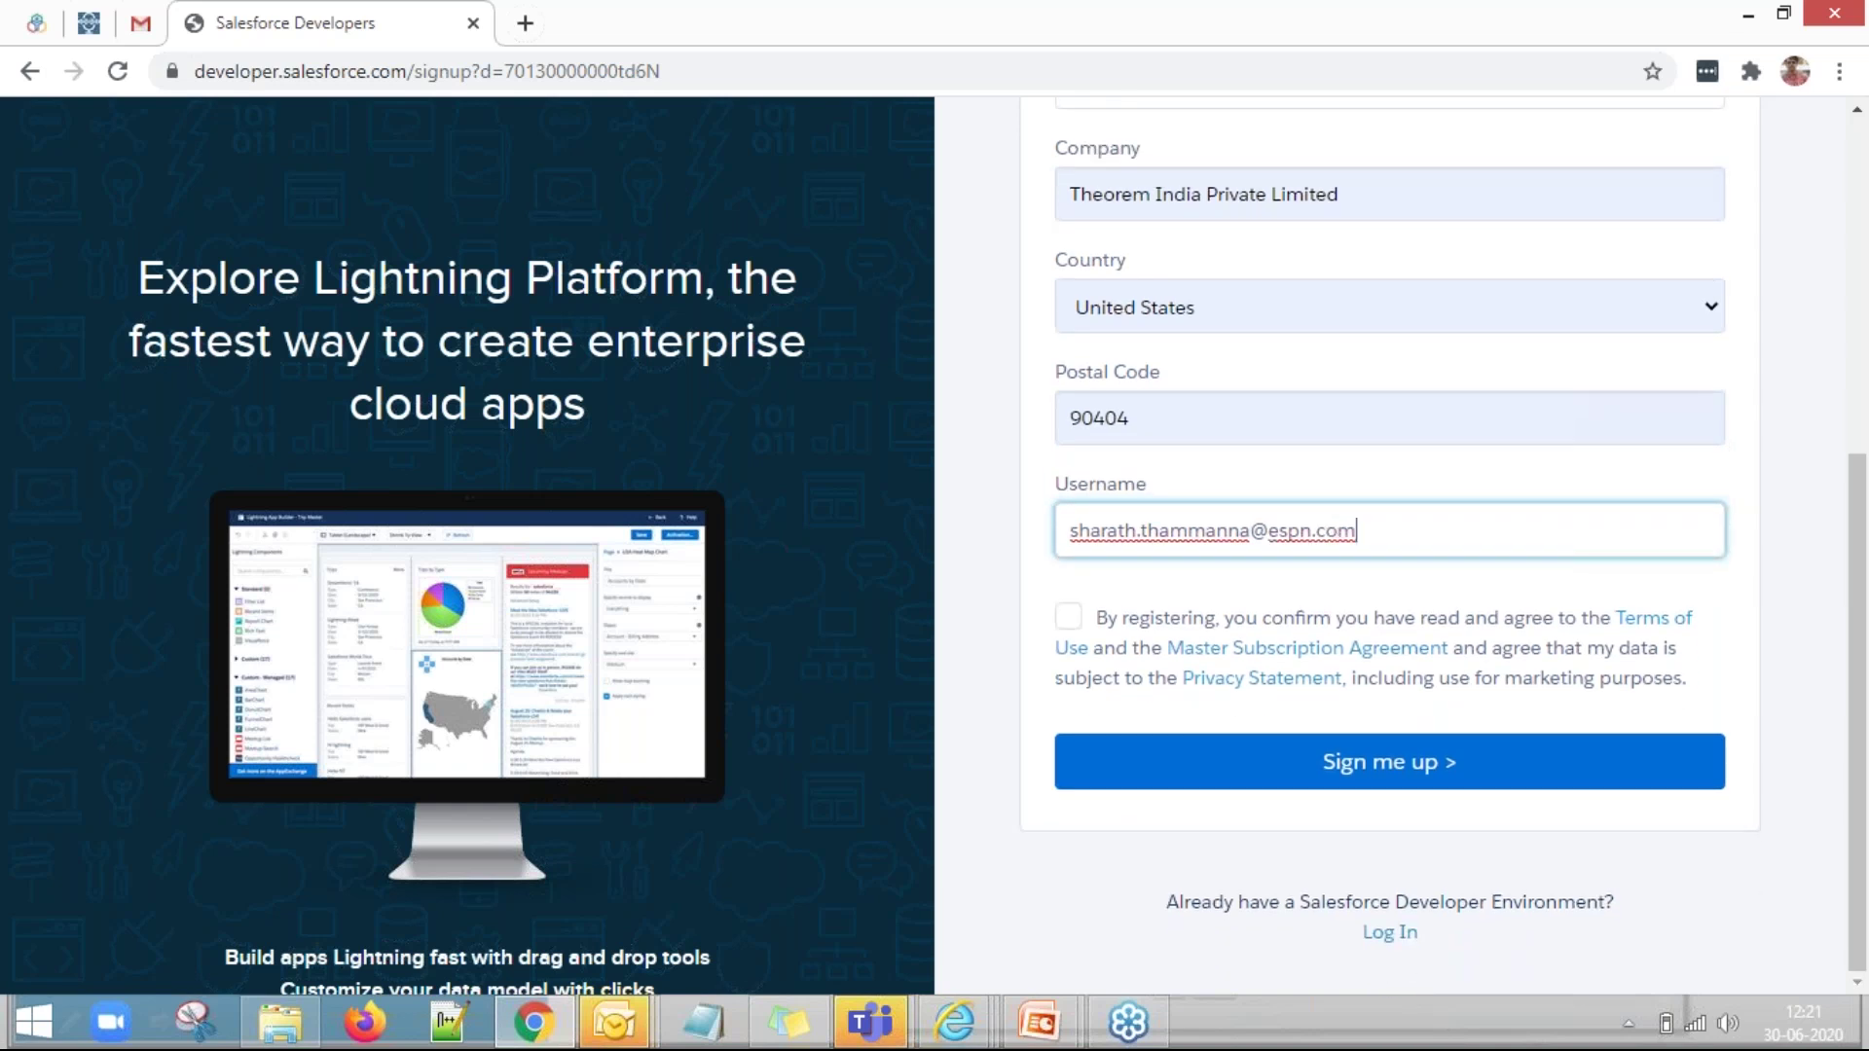
drag(1371, 525, 1044, 529)
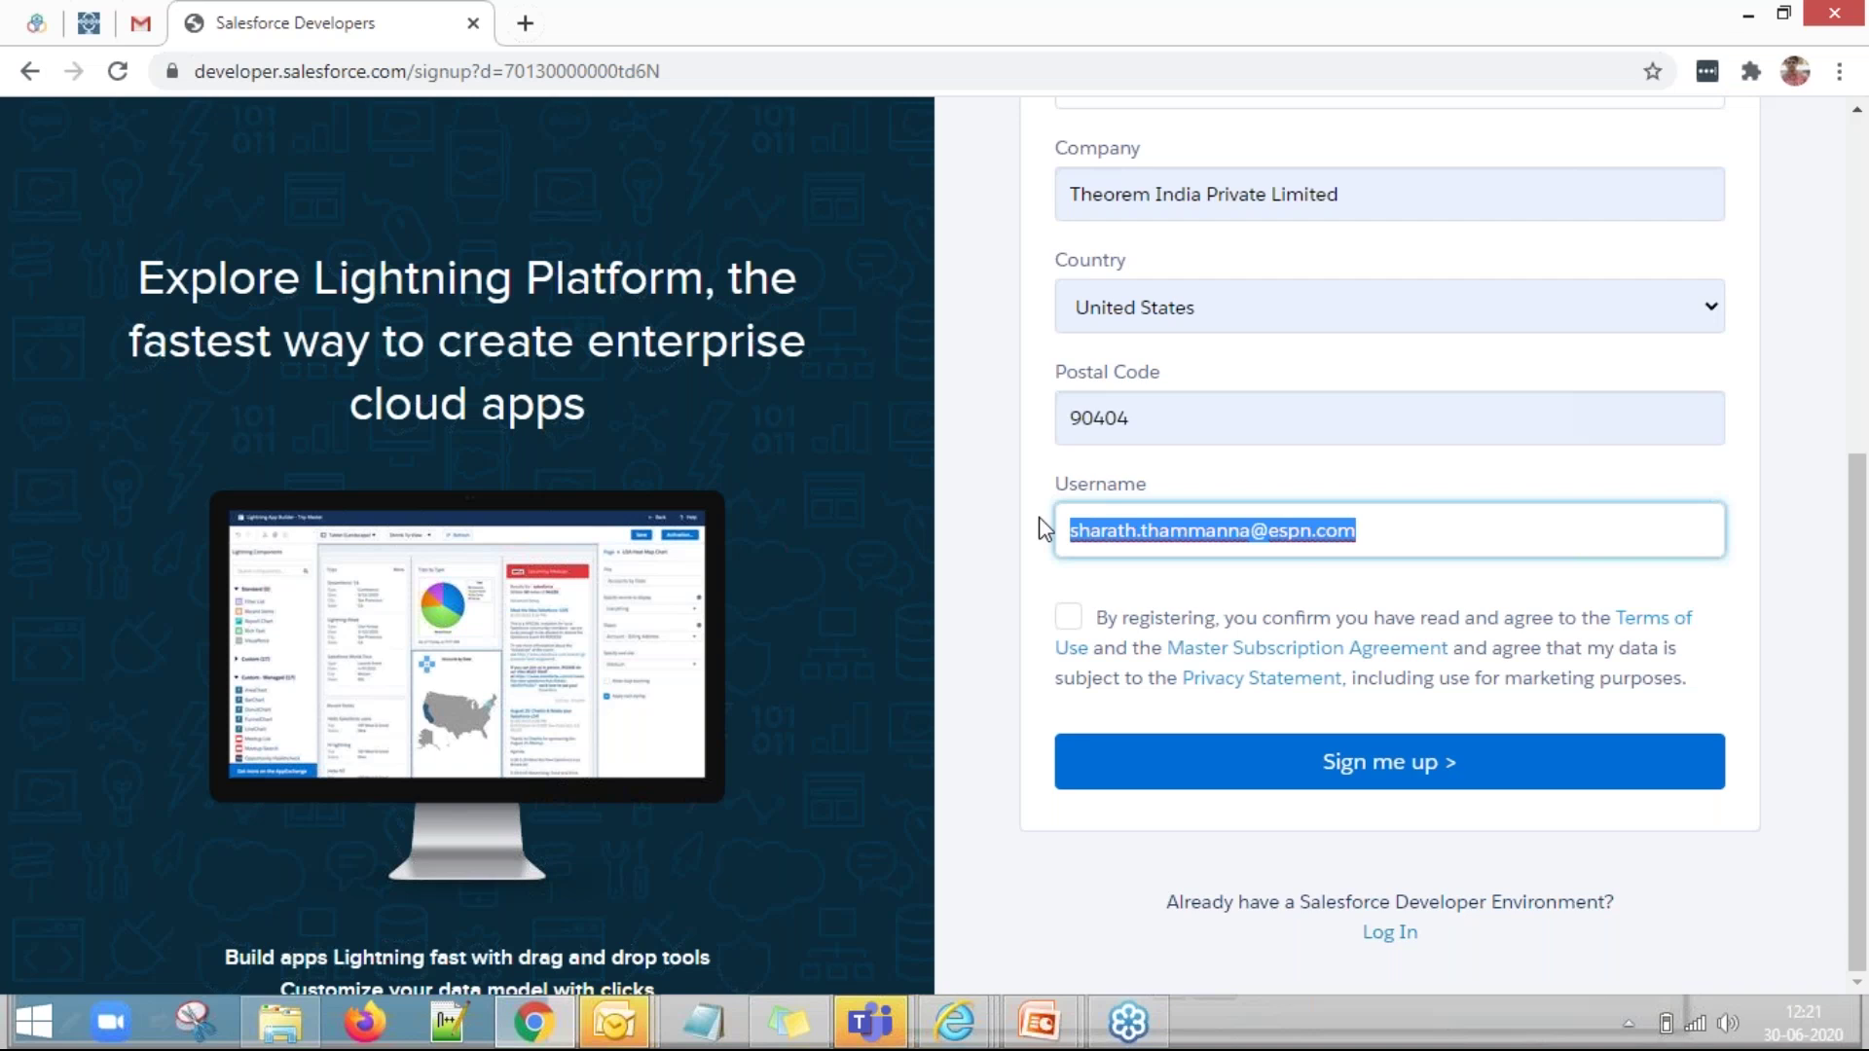
Accept the terms of use and submit the signup form.
click(1413, 773)
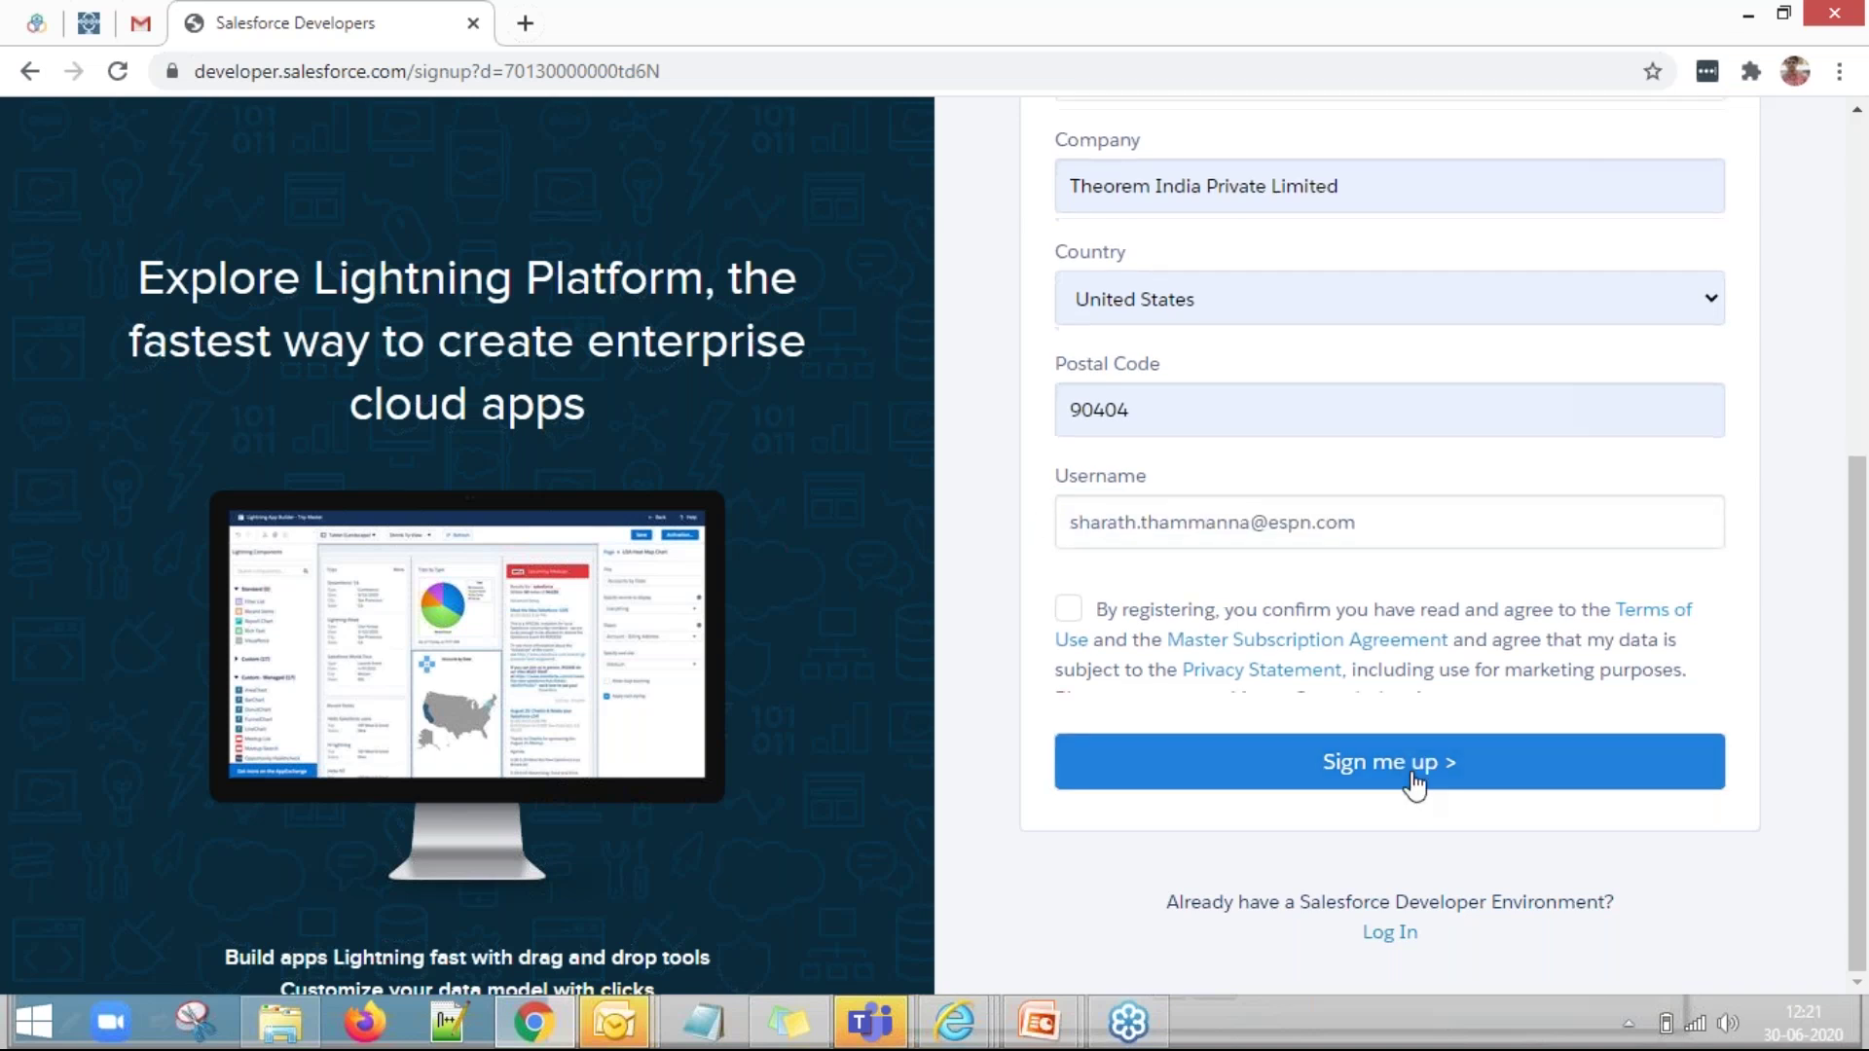
click(1068, 608)
click(1287, 779)
click(1304, 782)
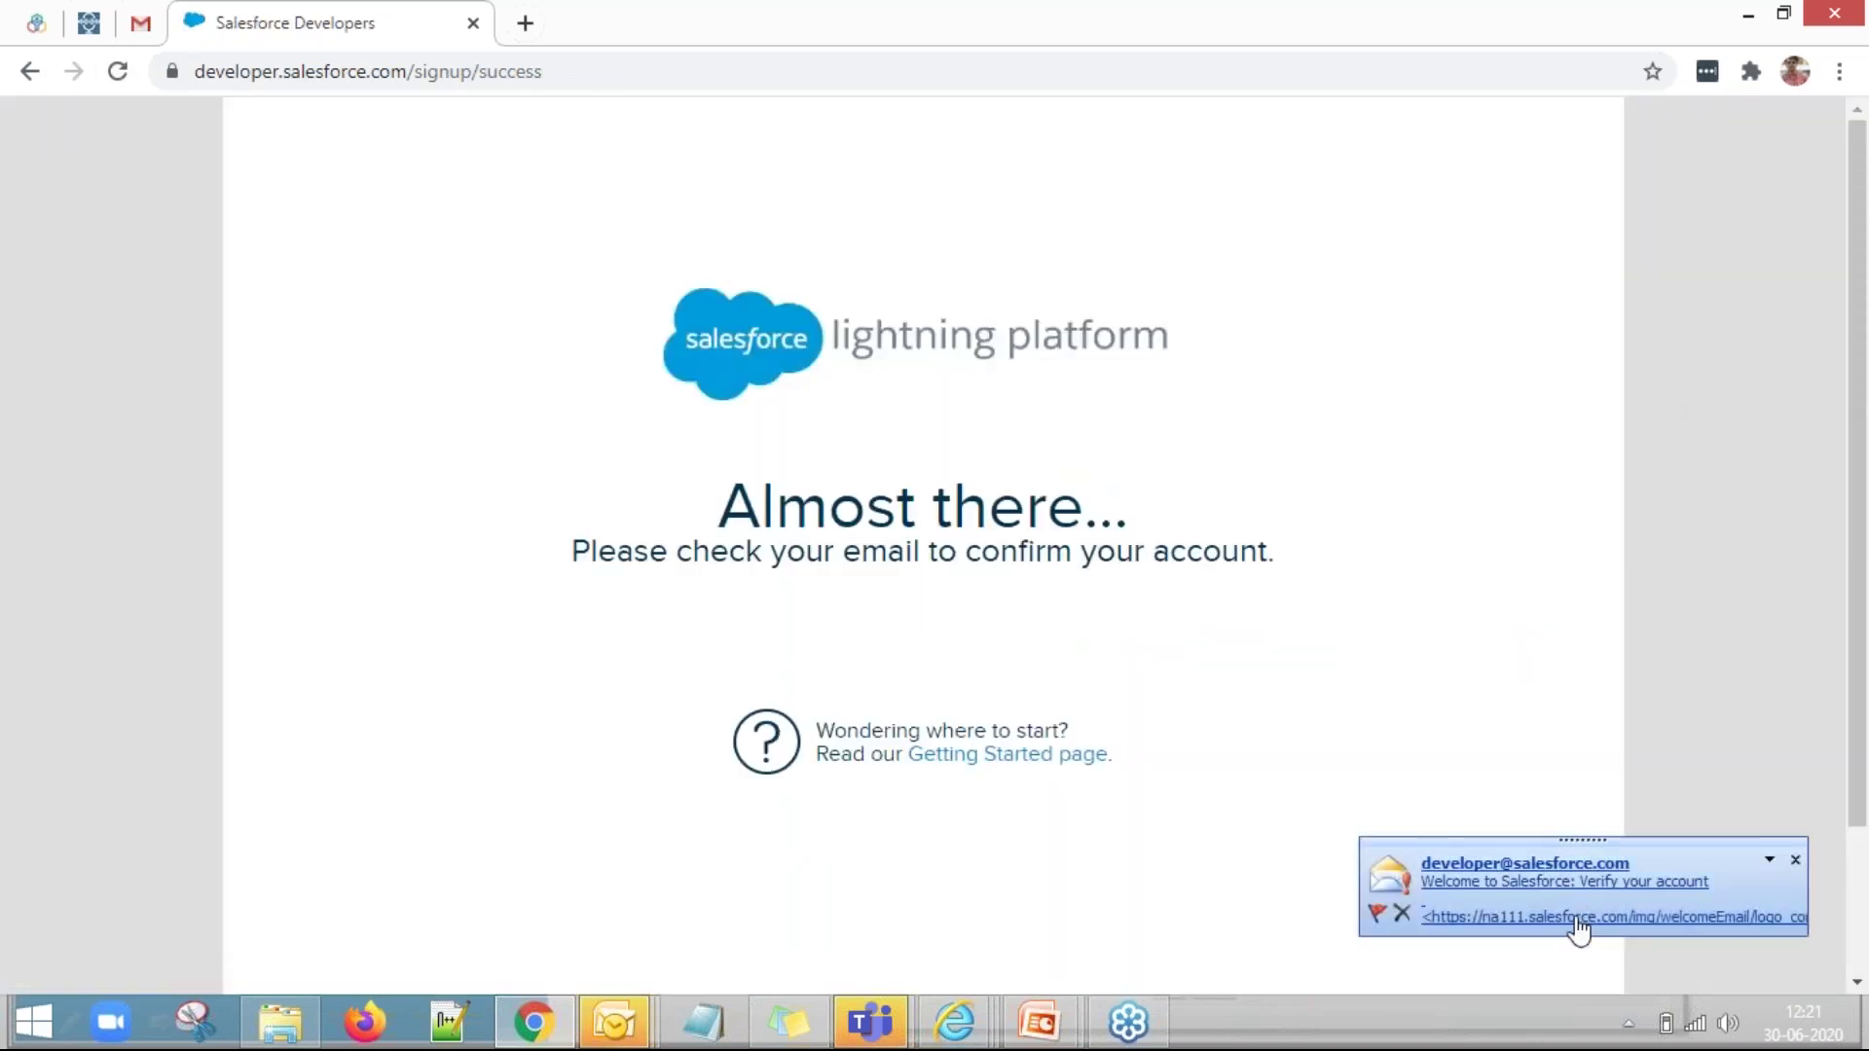
Open the Salesforce 'Verify your account' e-mail in Outlook and follow its Verify Account link.
click(1558, 891)
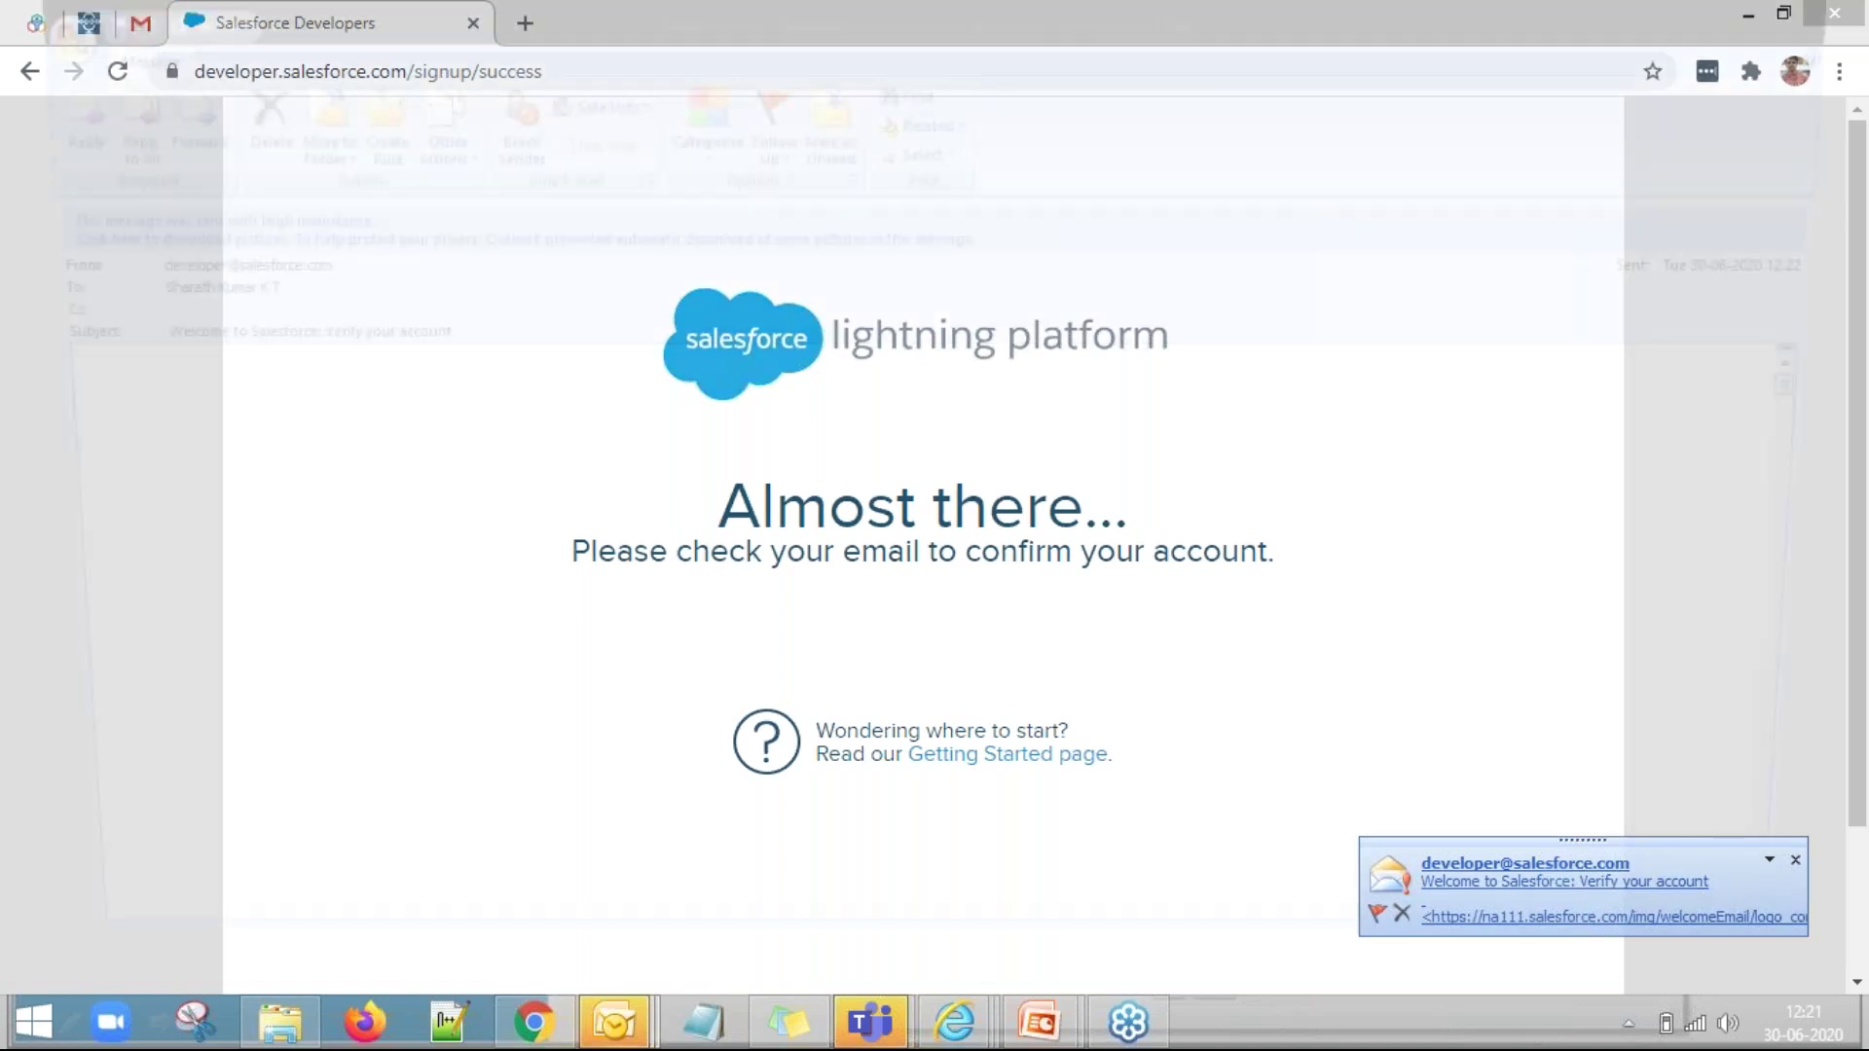
scroll(1121, 735, down, 1)
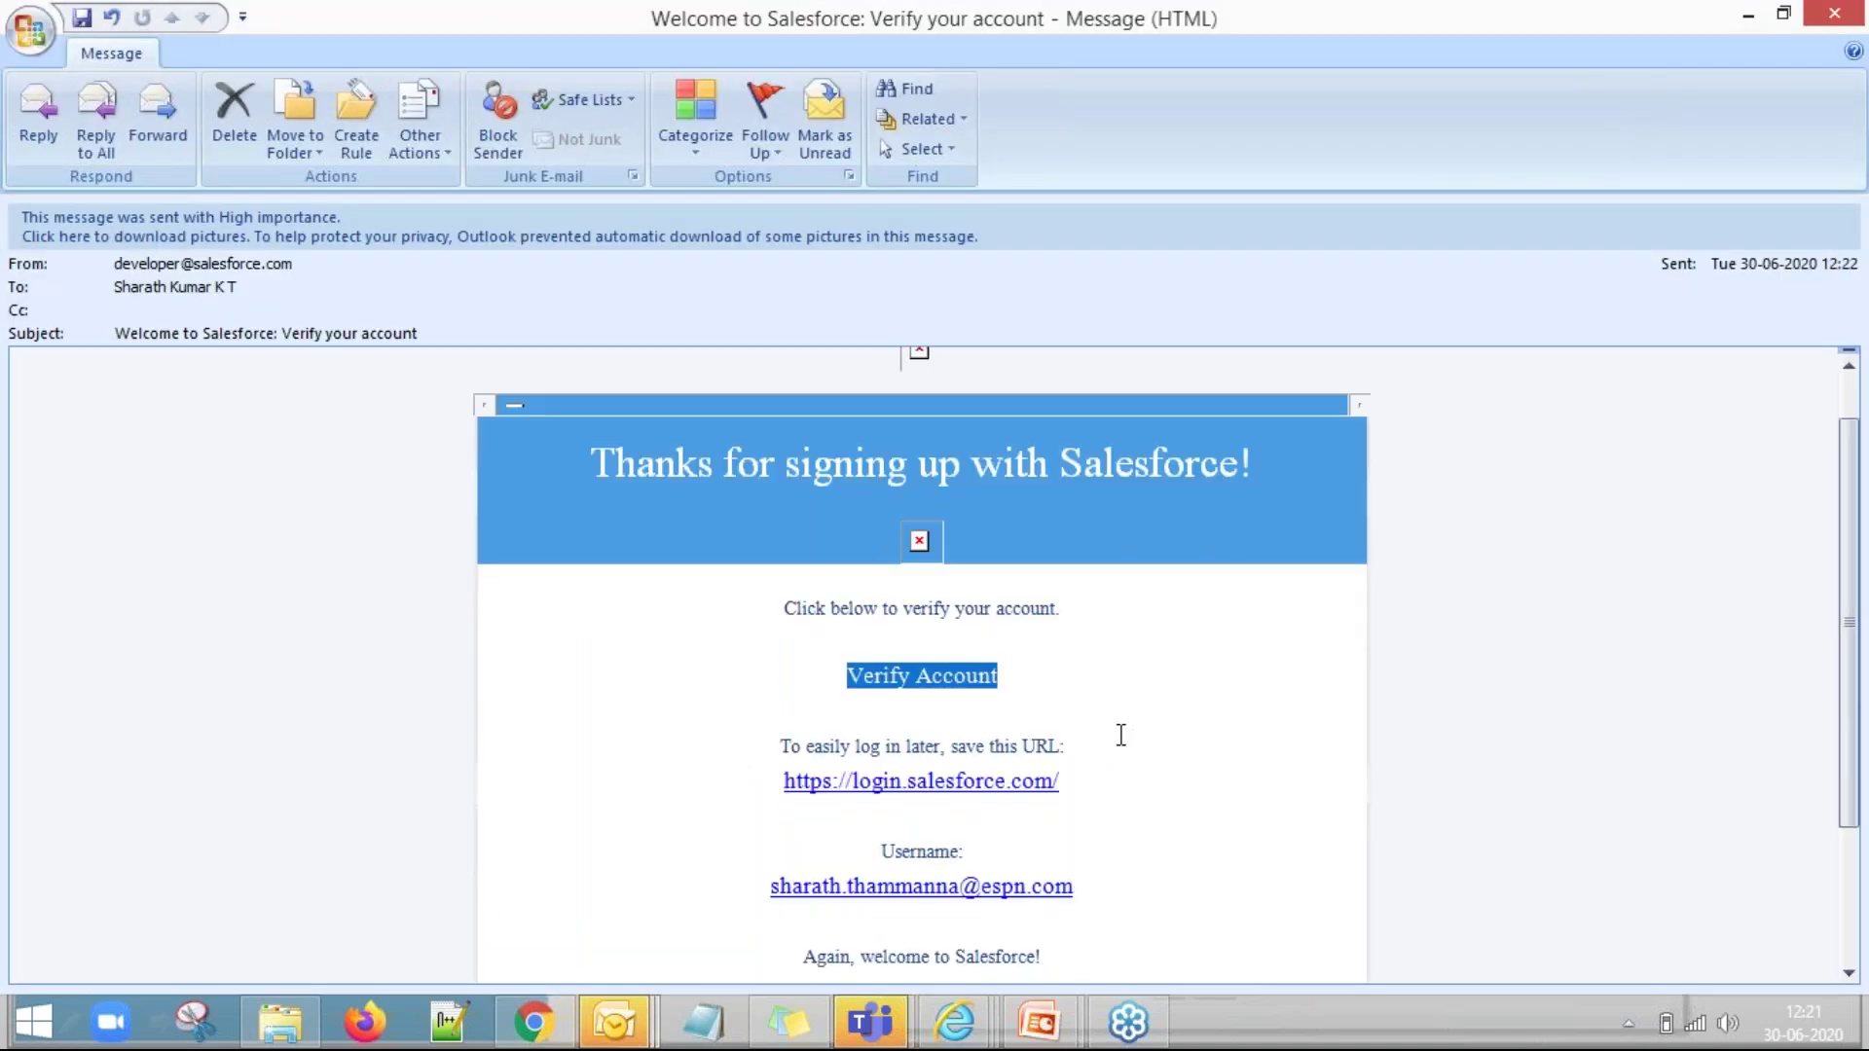
scroll(1120, 735, down, 1)
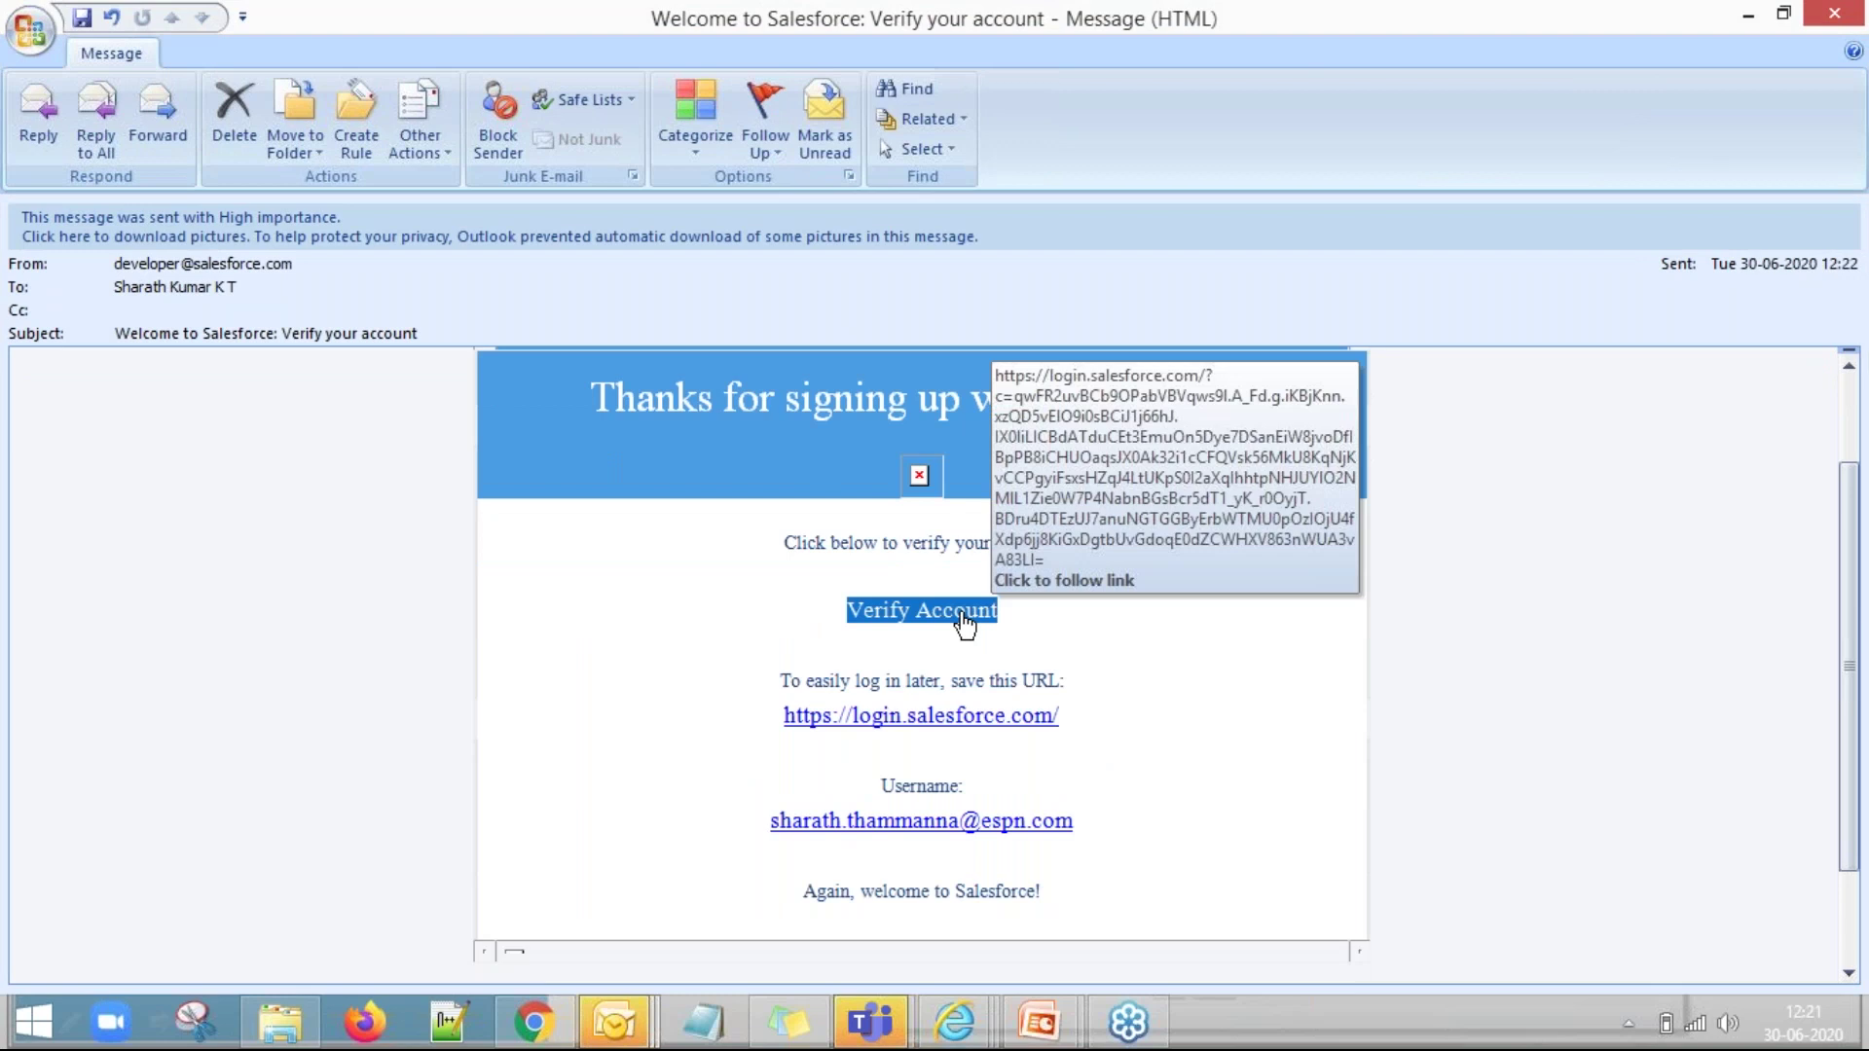
click(963, 613)
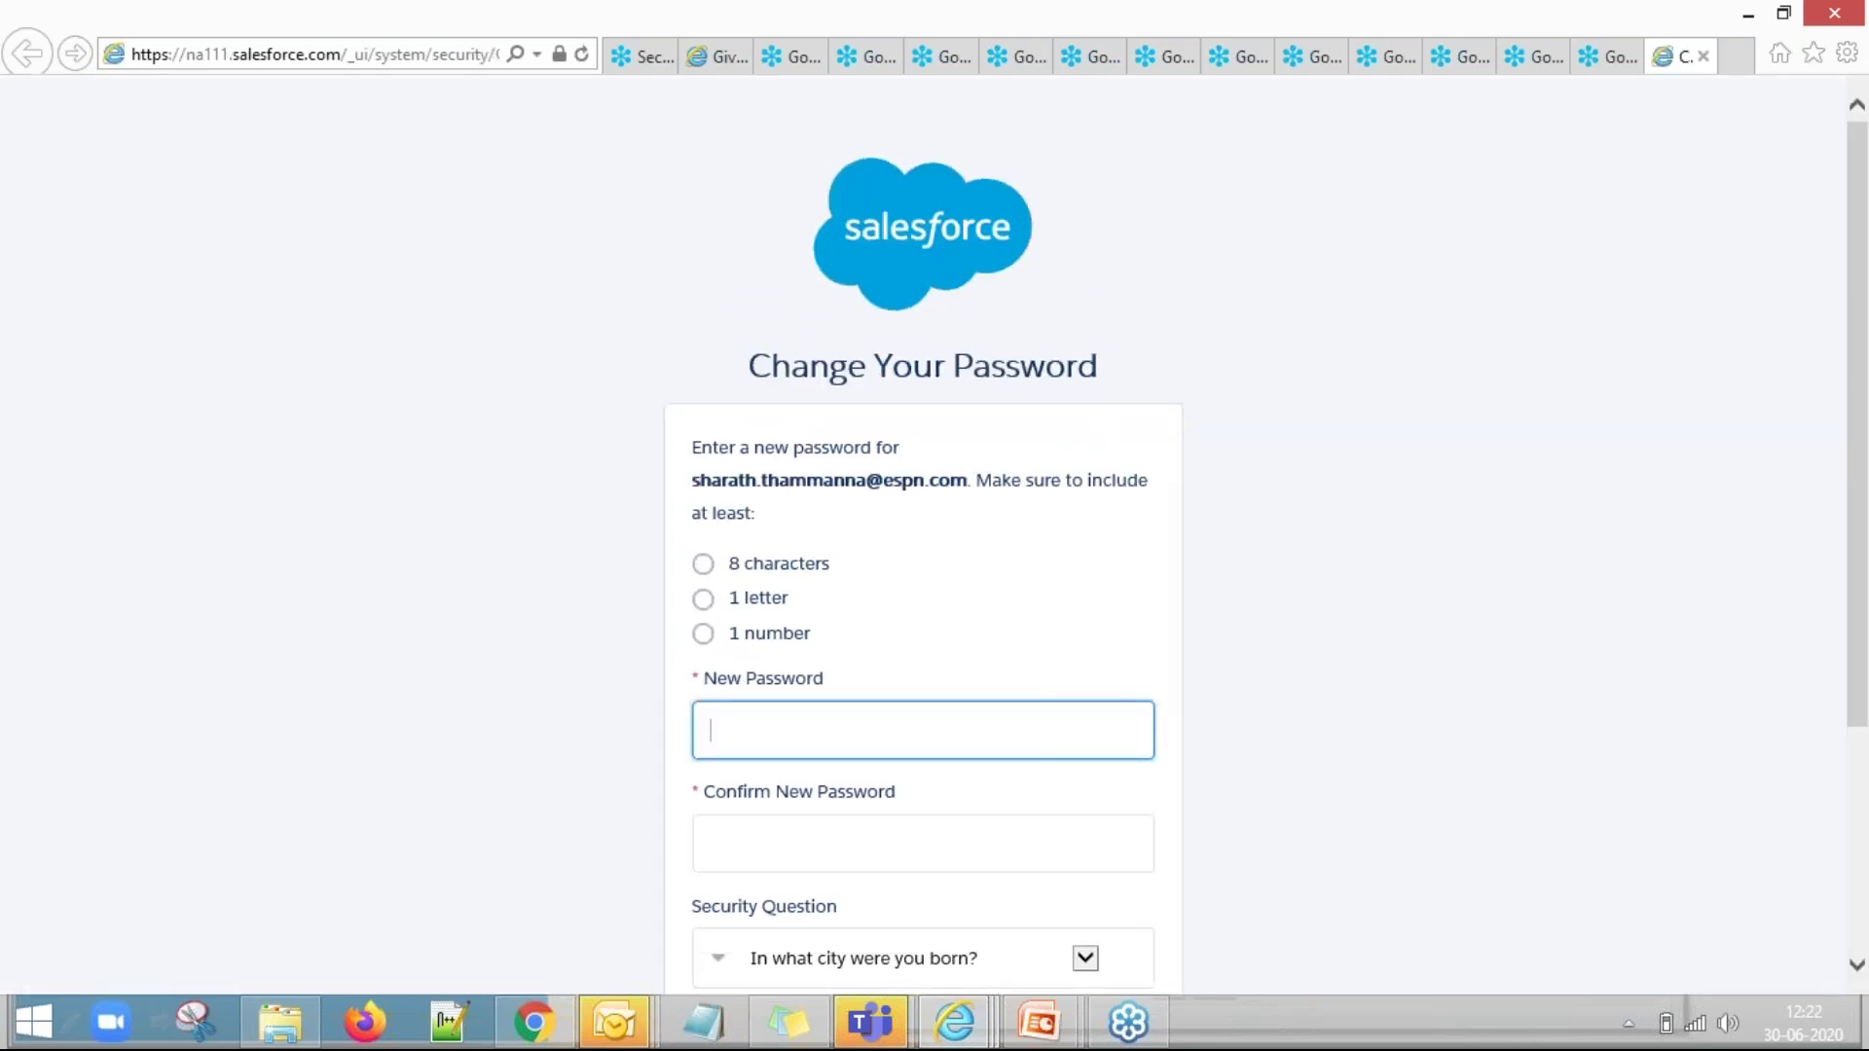
Save the new username in the scratch notes window for later use.
scroll(1255, 492, down, 2)
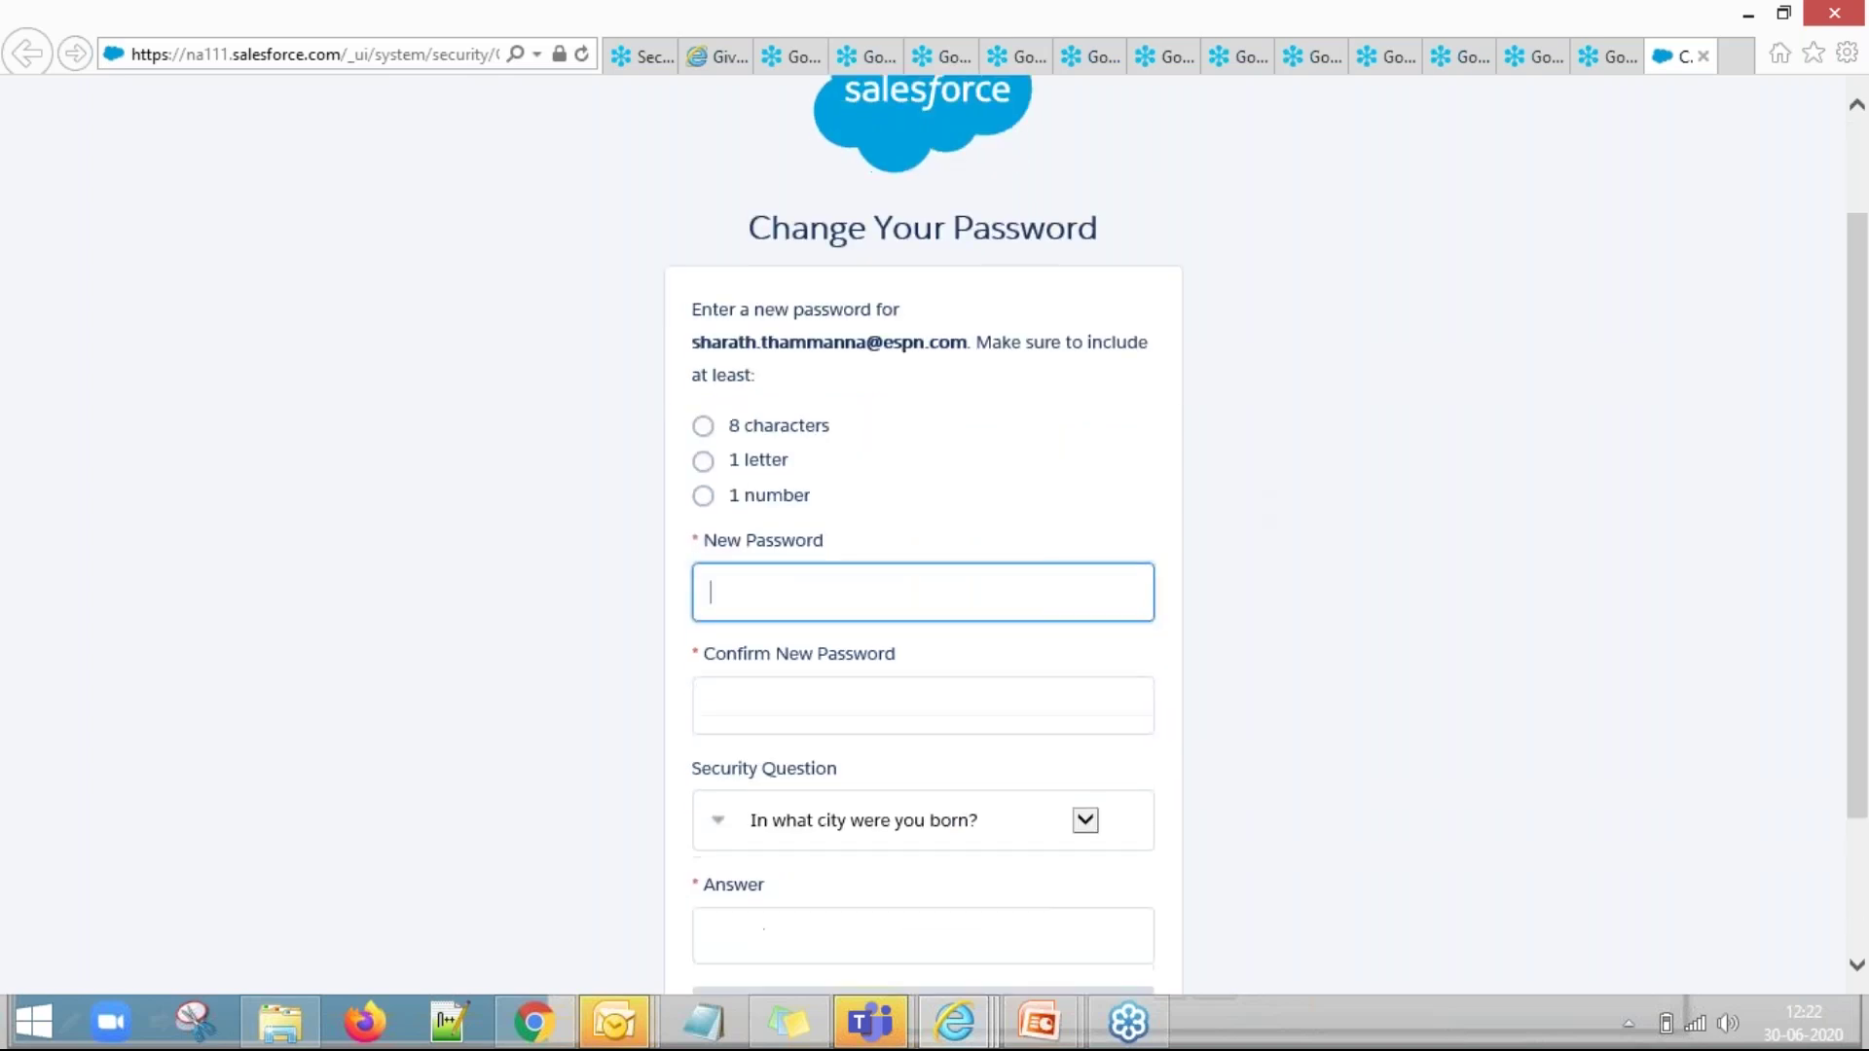
click(709, 1020)
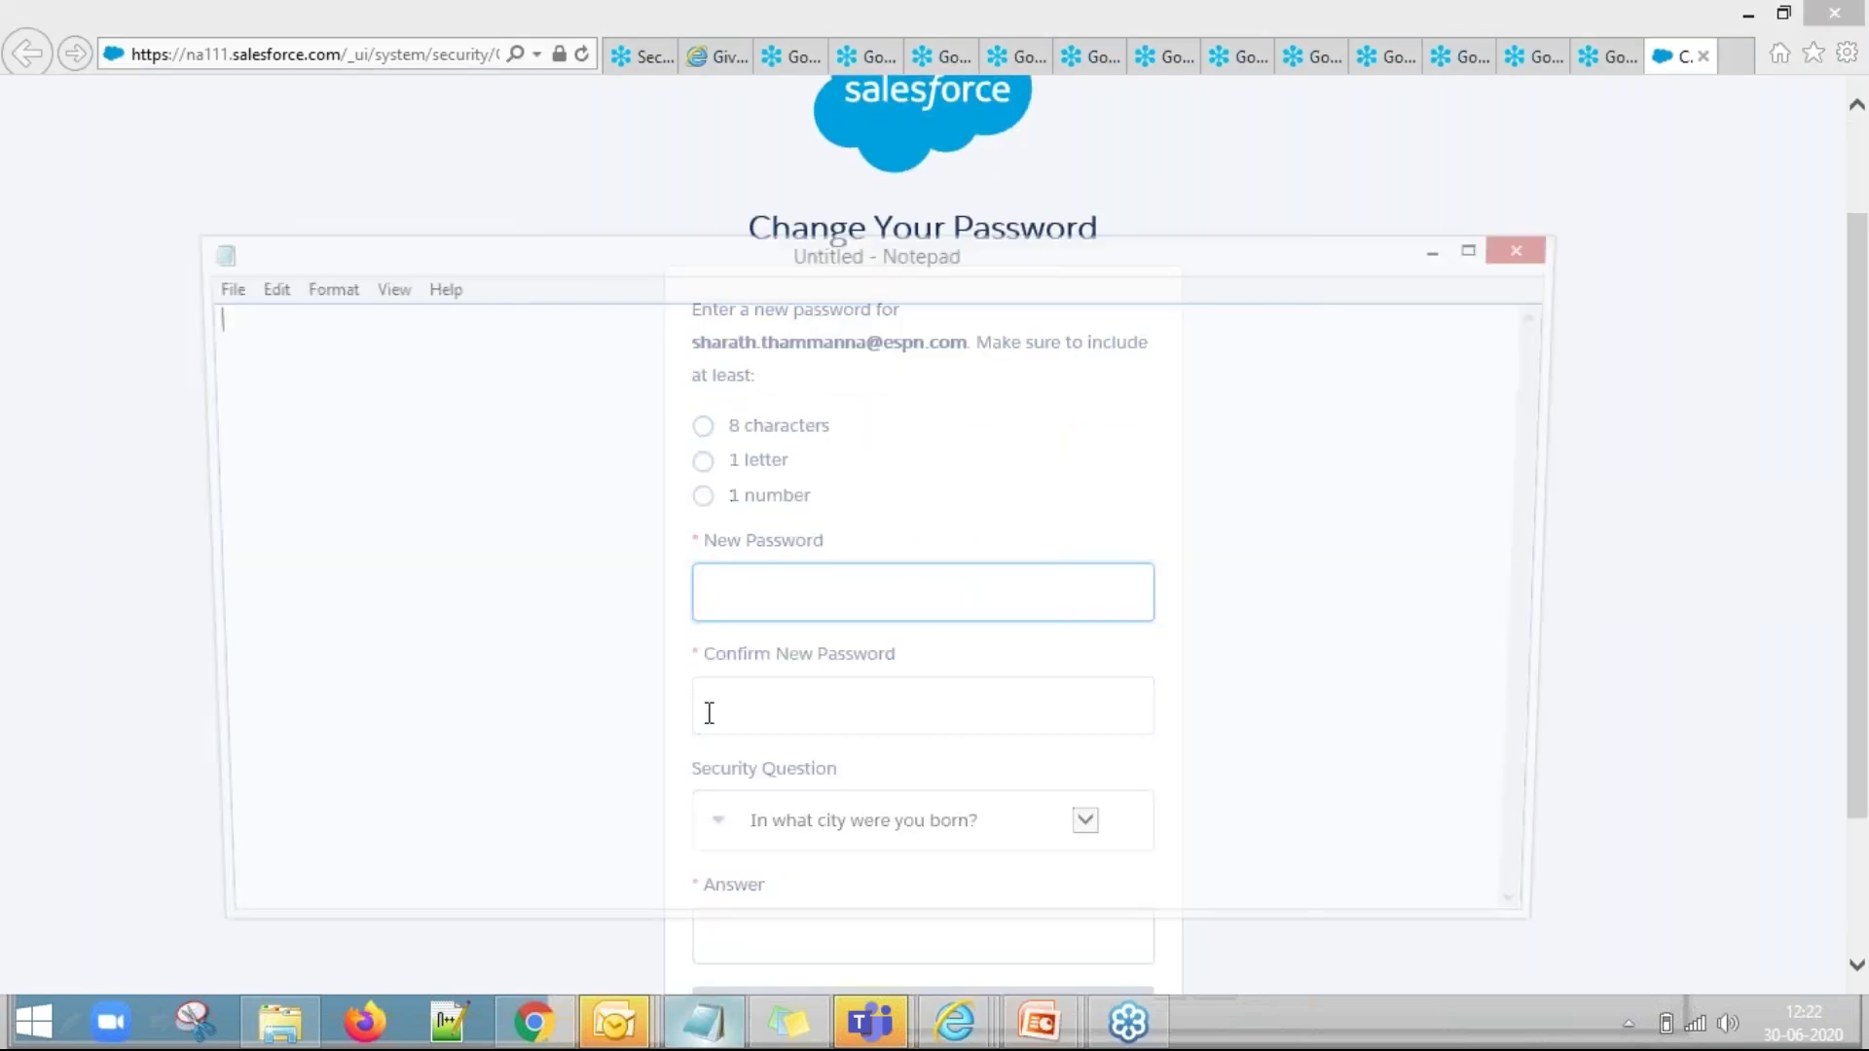
key(ctrl+v)
key(alt+Tab)
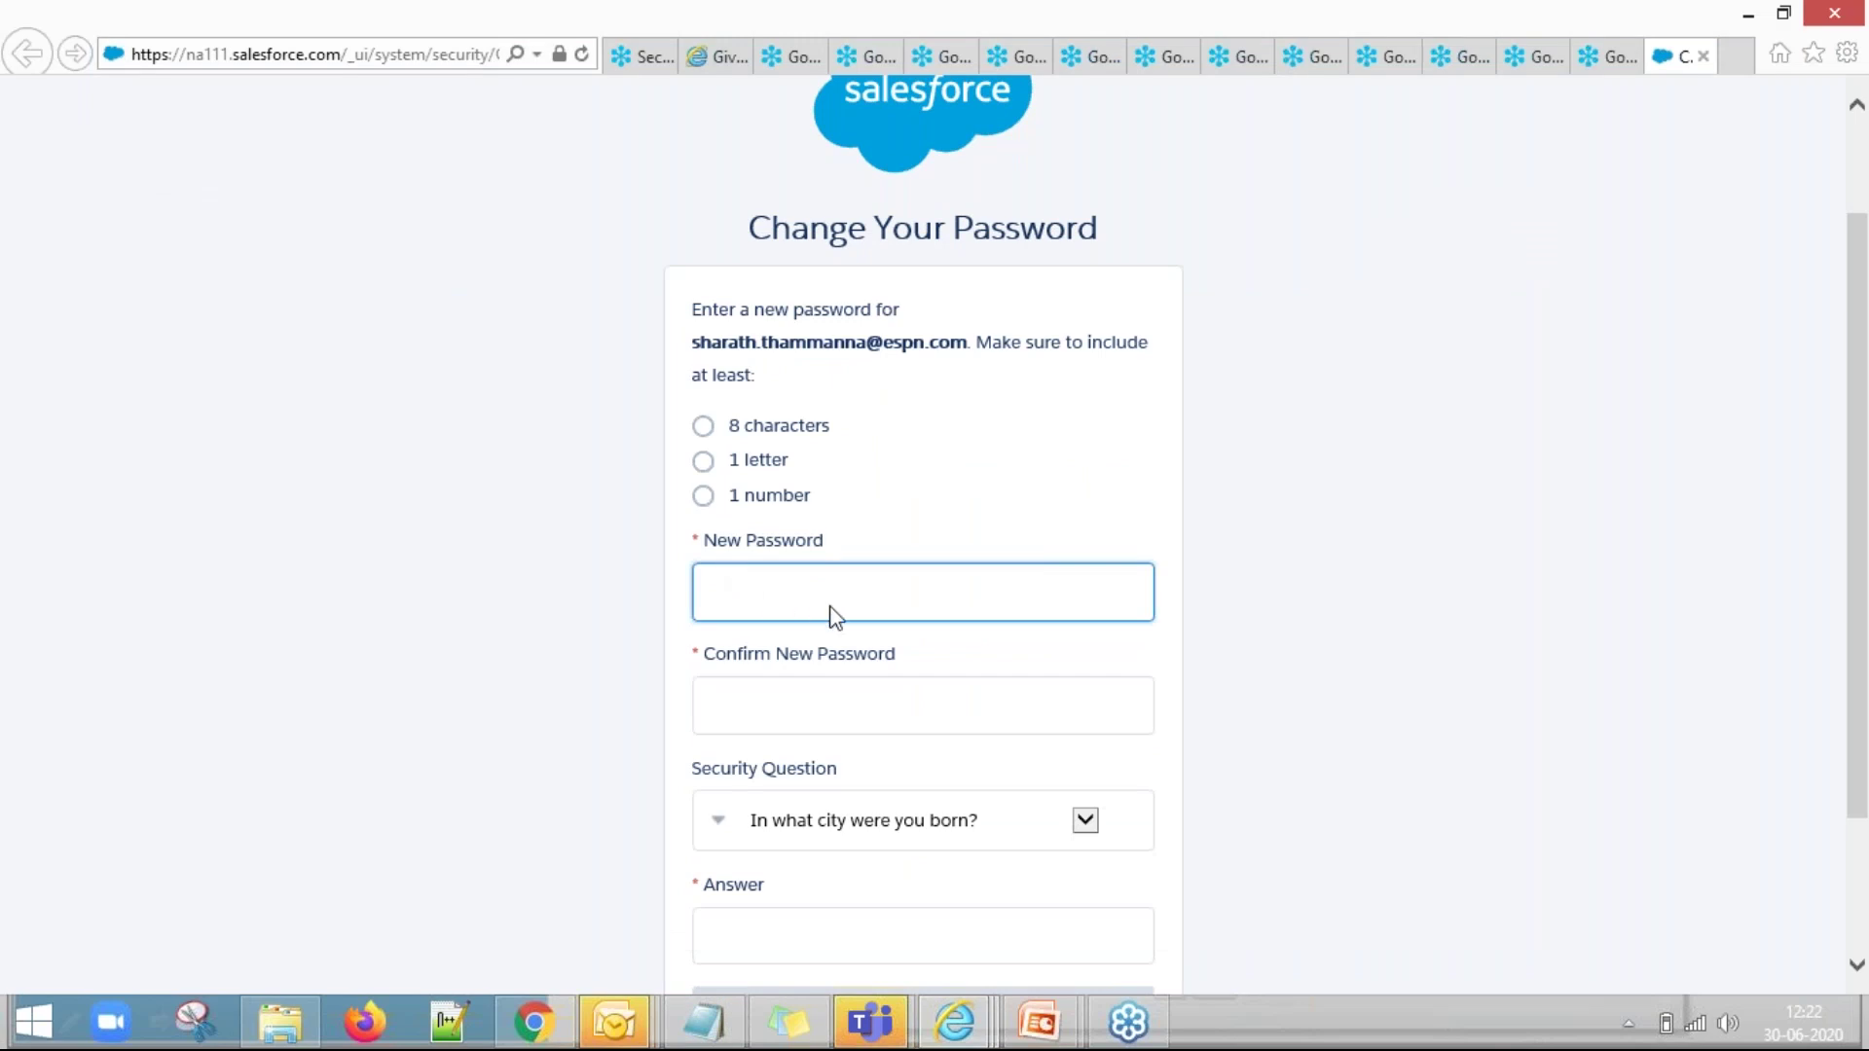
Enter and confirm a strong new password, fill the security answer, and change the password.
text(abc123abc123)
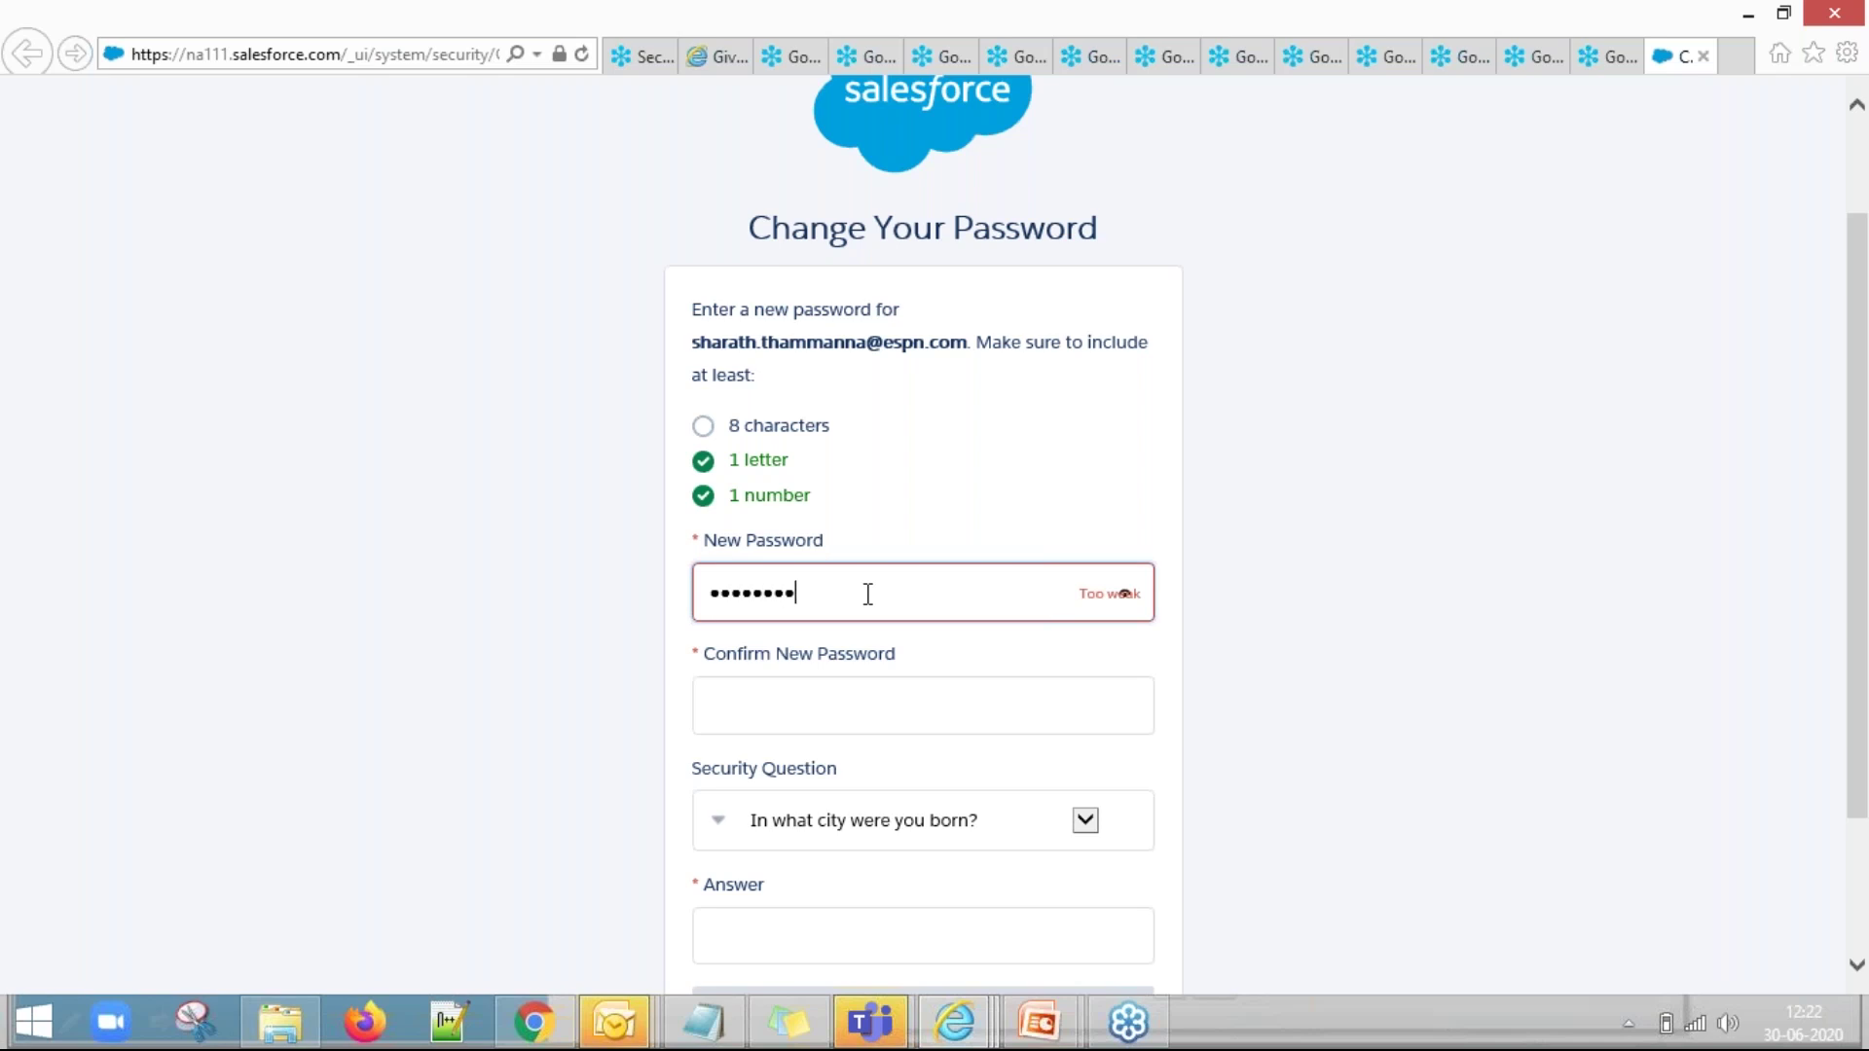
key(BackSpace)
key(BackSpace)
key(BackSpace)
key(BackSpace)
key(BackSpace)
key(BackSpace)
key(BackSpace)
key(BackSpace)
key(BackSpace)
key(BackSpace)
key(BackSpace)
key(BackSpace)
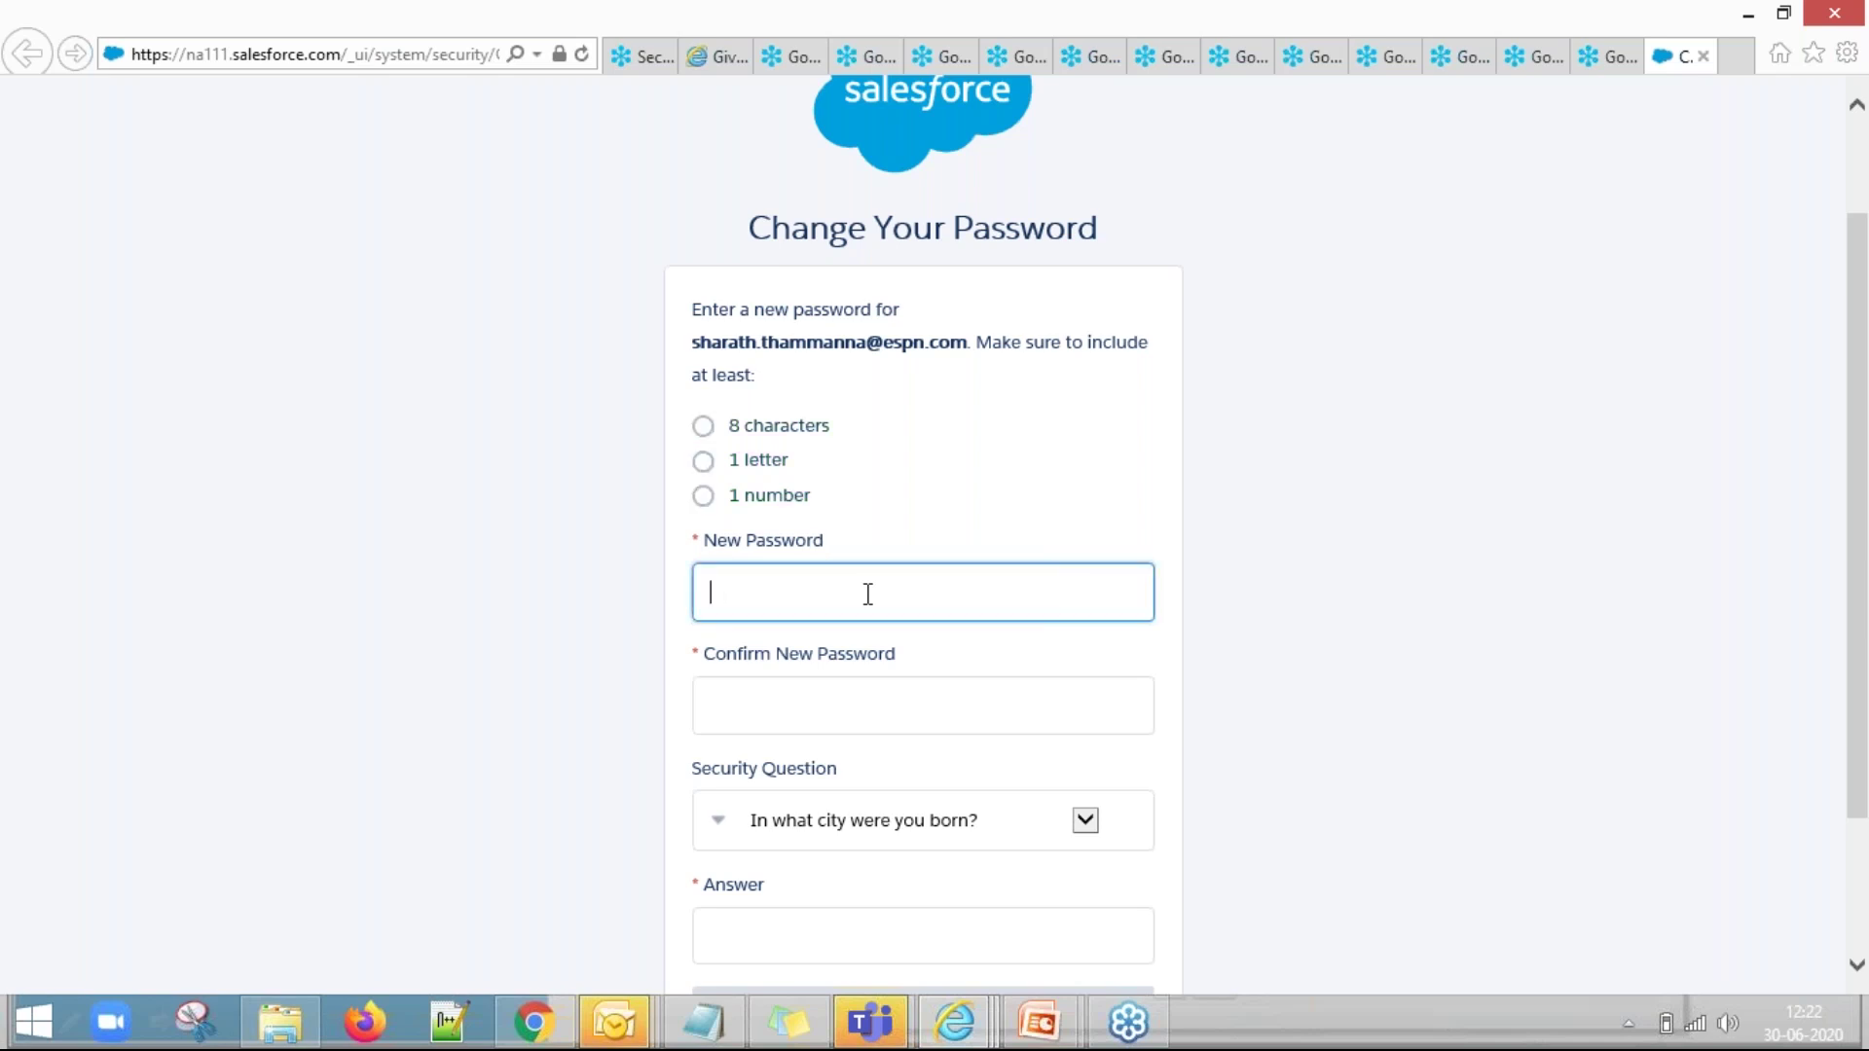
text(abc123456789••••••••••)
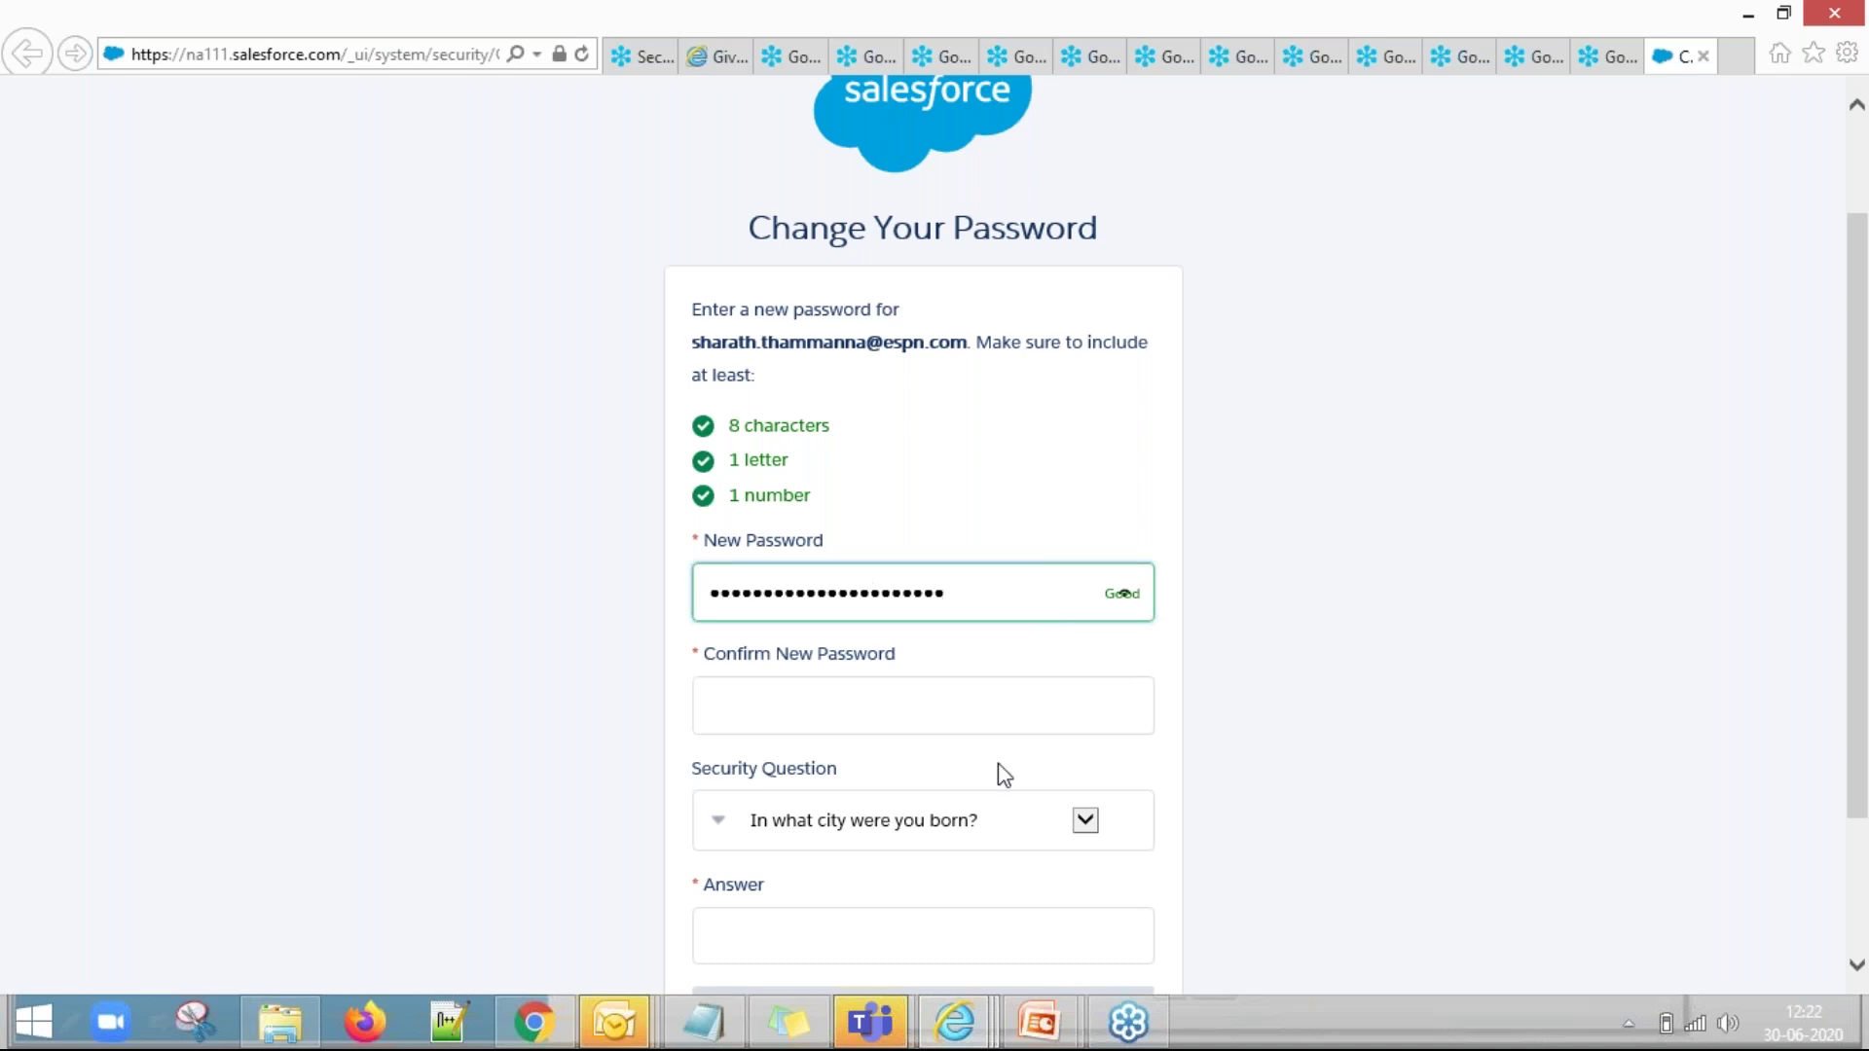
click(913, 686)
text(•••••••)
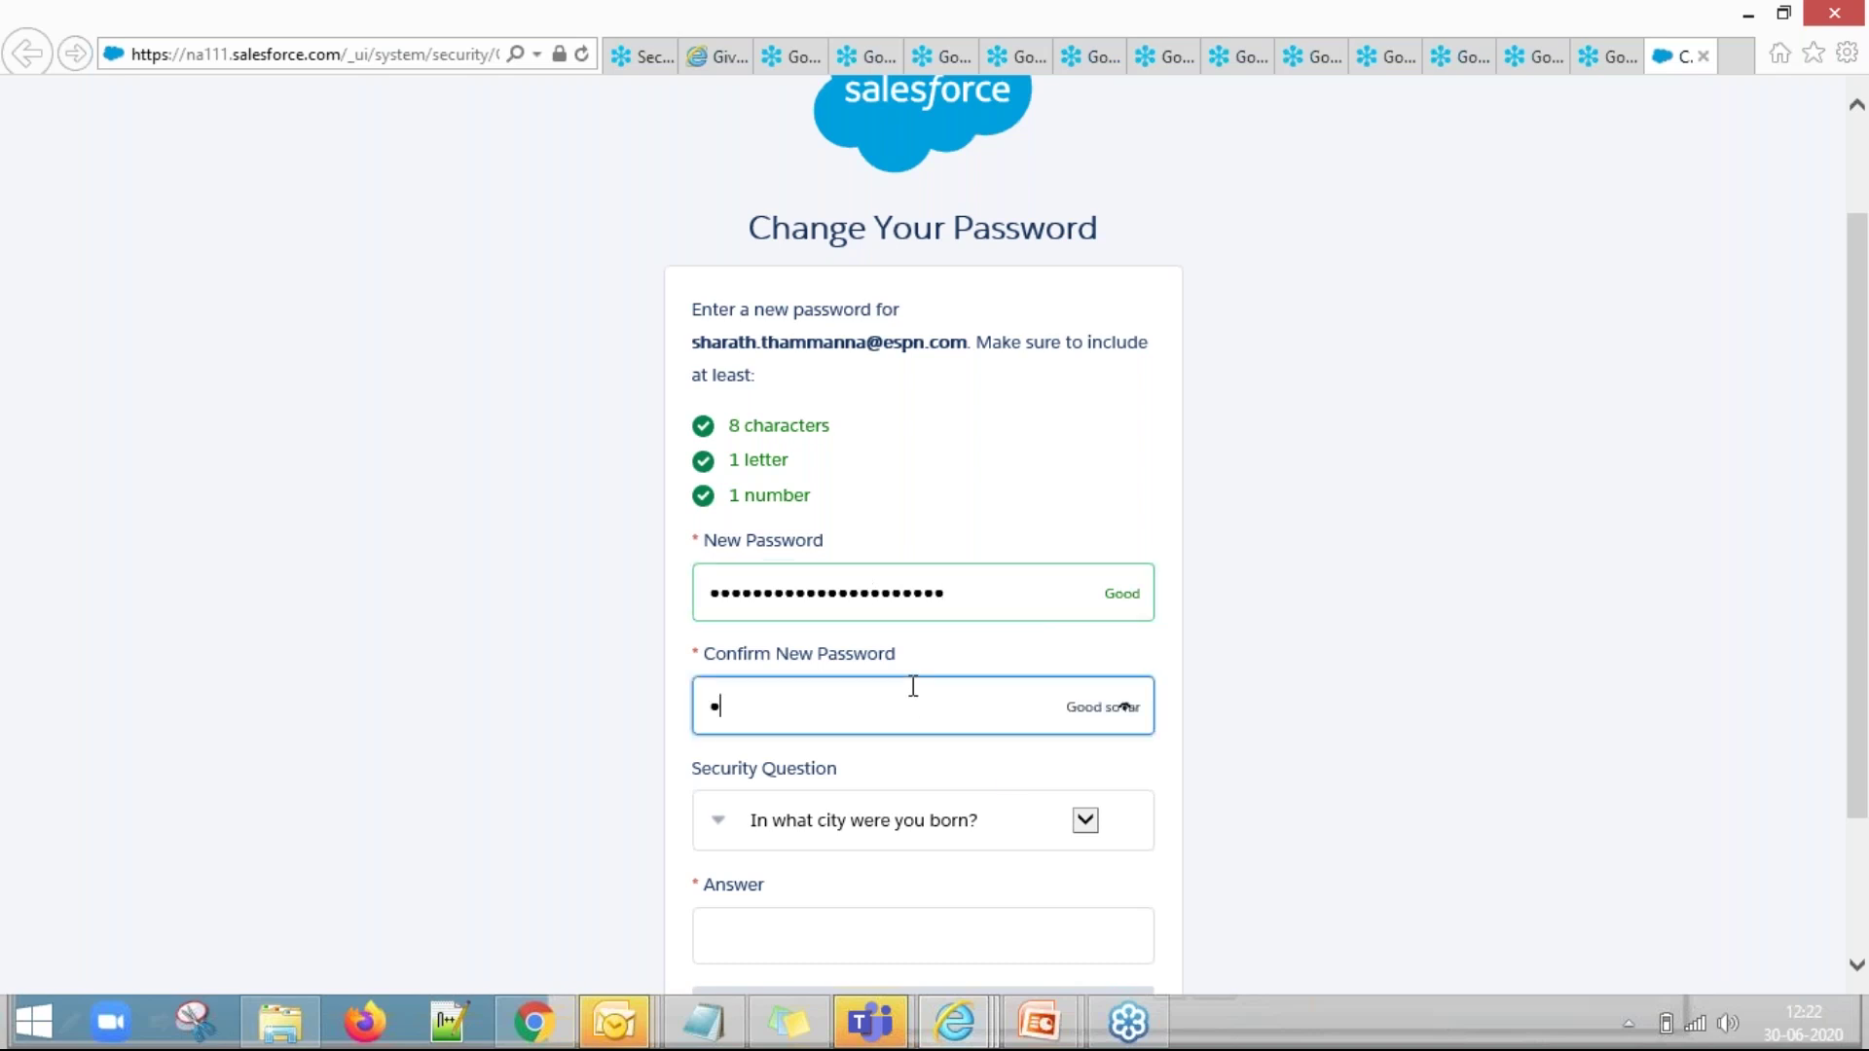
text(•••••••••••••••)
scroll(920, 692, down, 1)
click(879, 808)
text(Mysore)
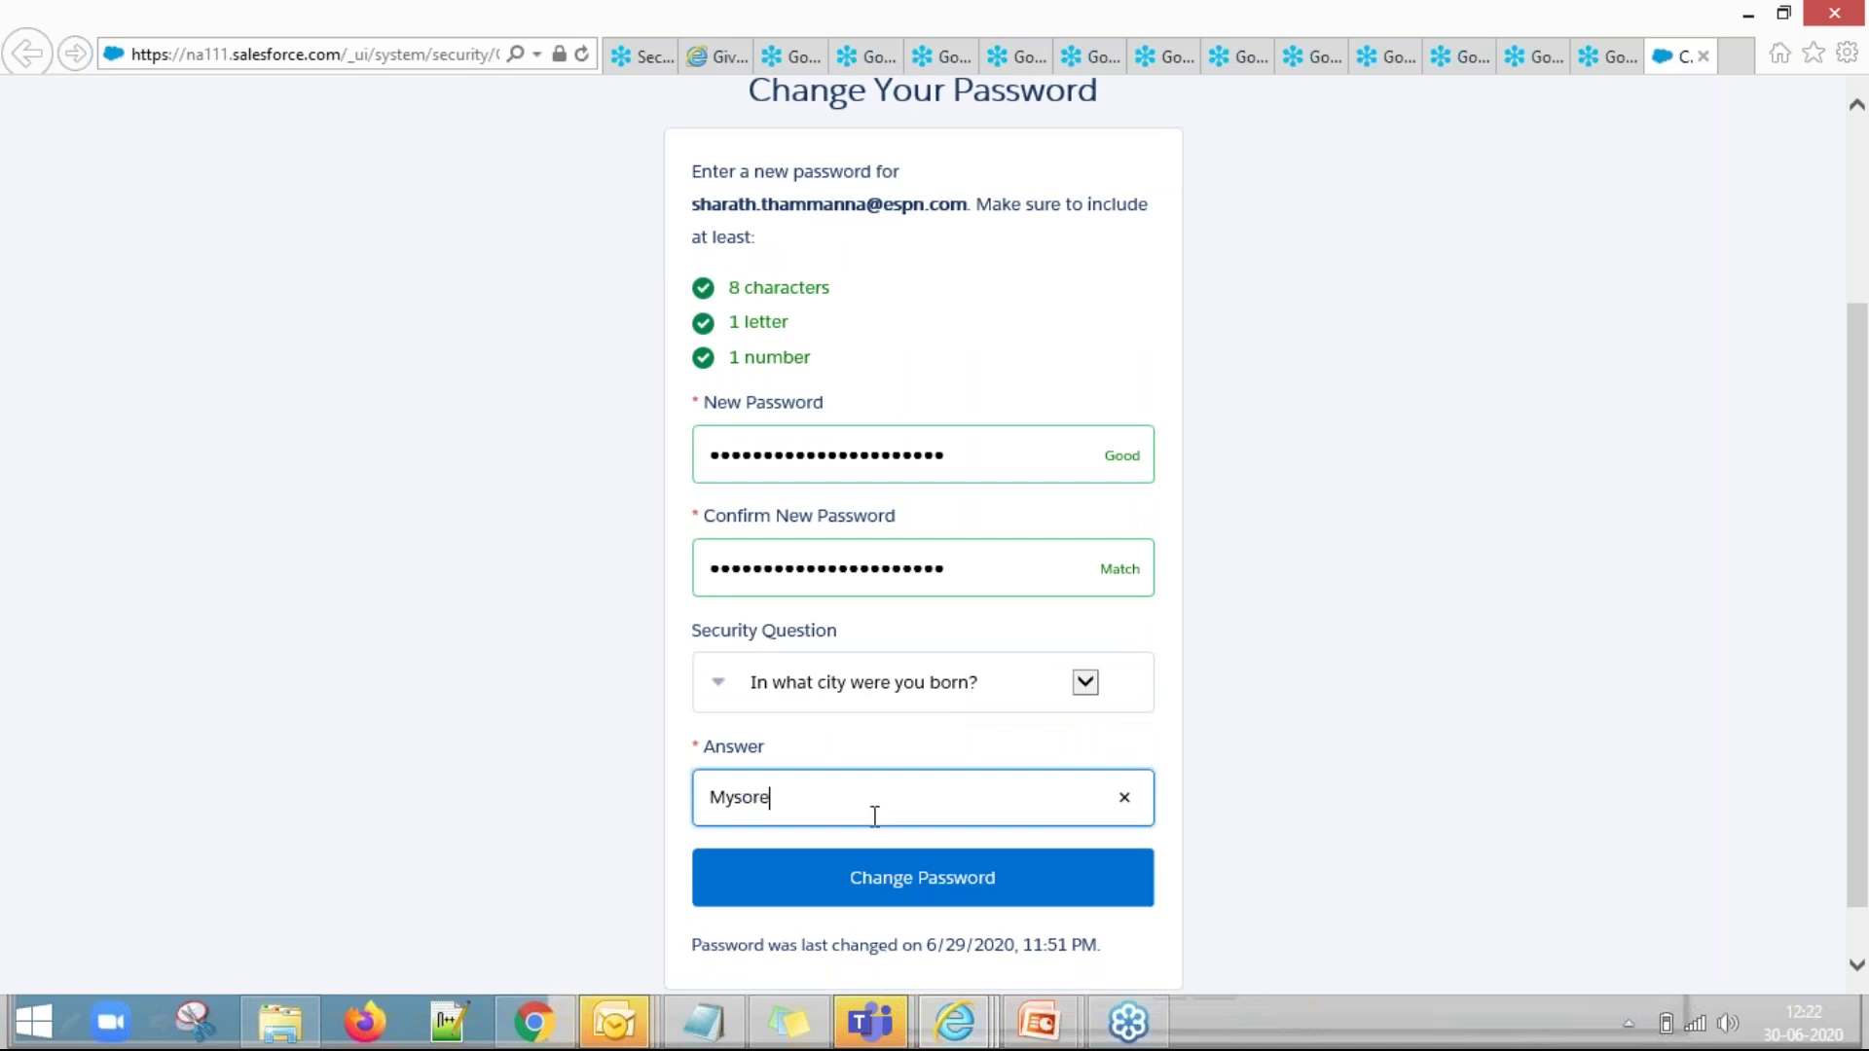
click(881, 890)
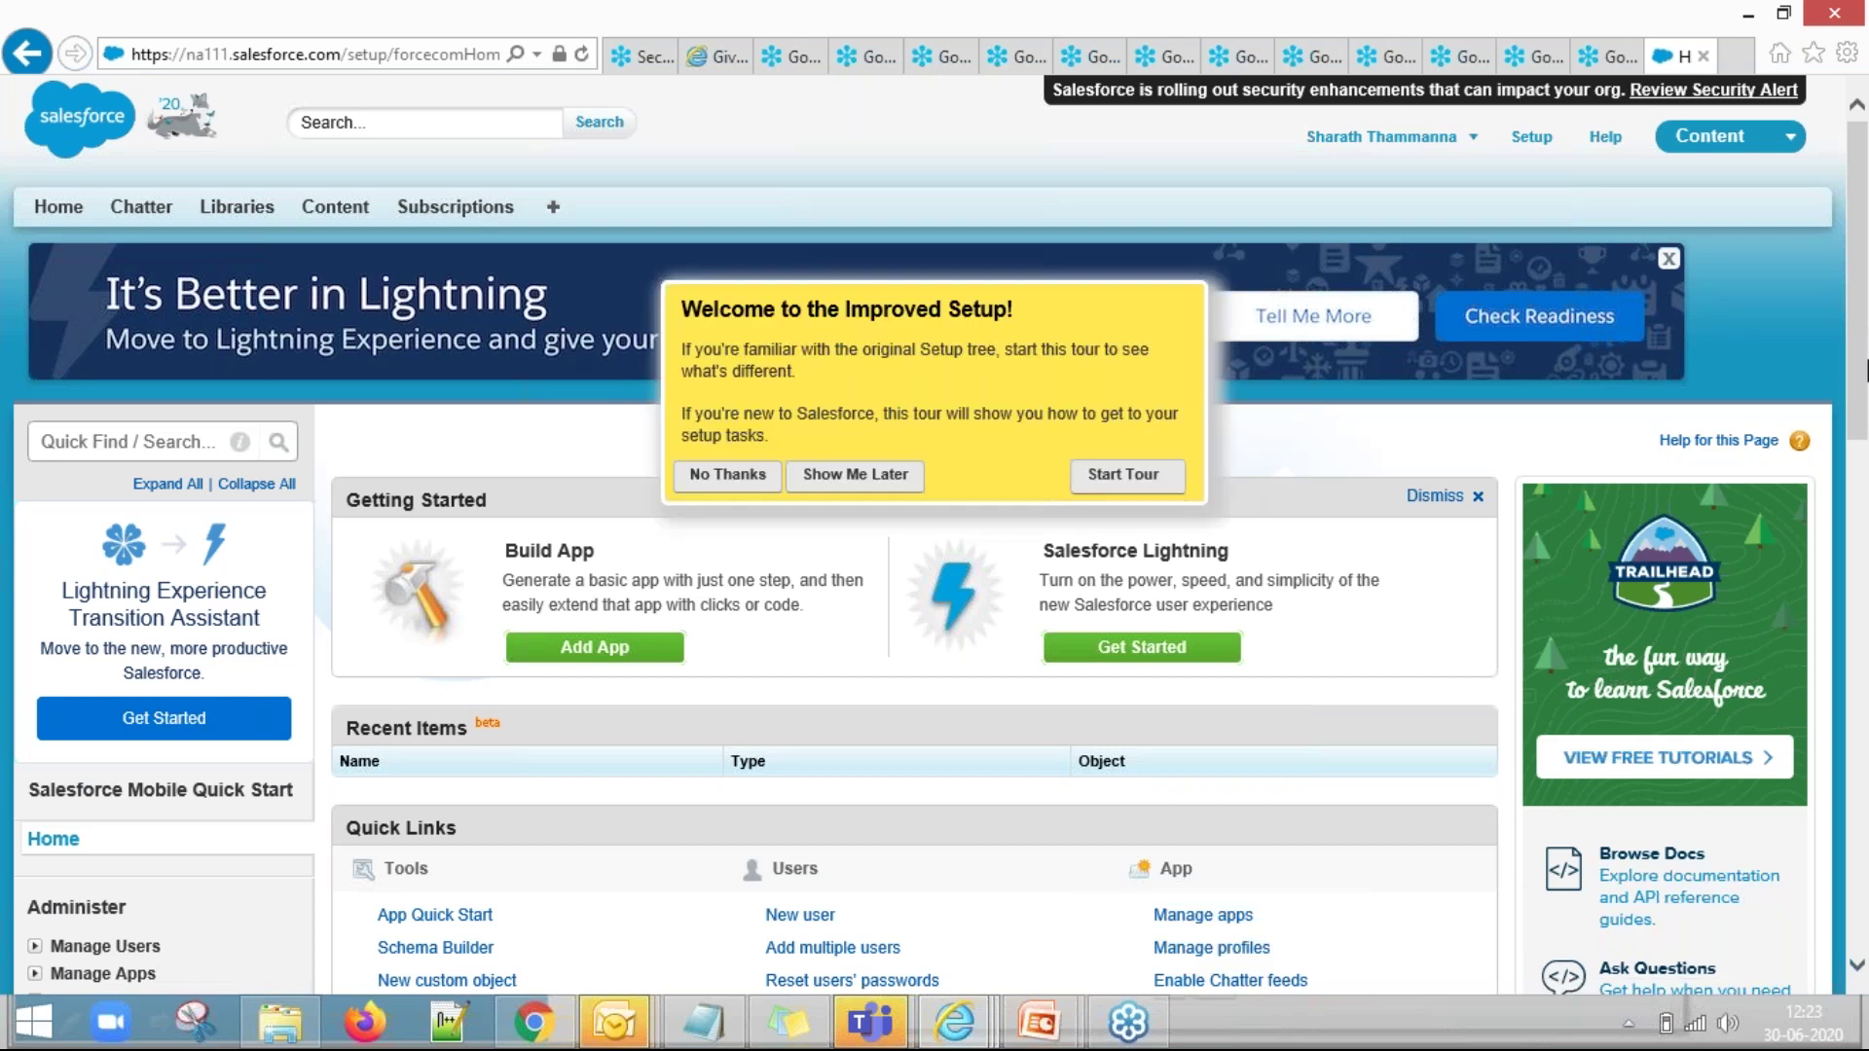
Bring Chrome's 'Almost there… check your email' signup page back to the front.
scroll(1163, 409, down, 2)
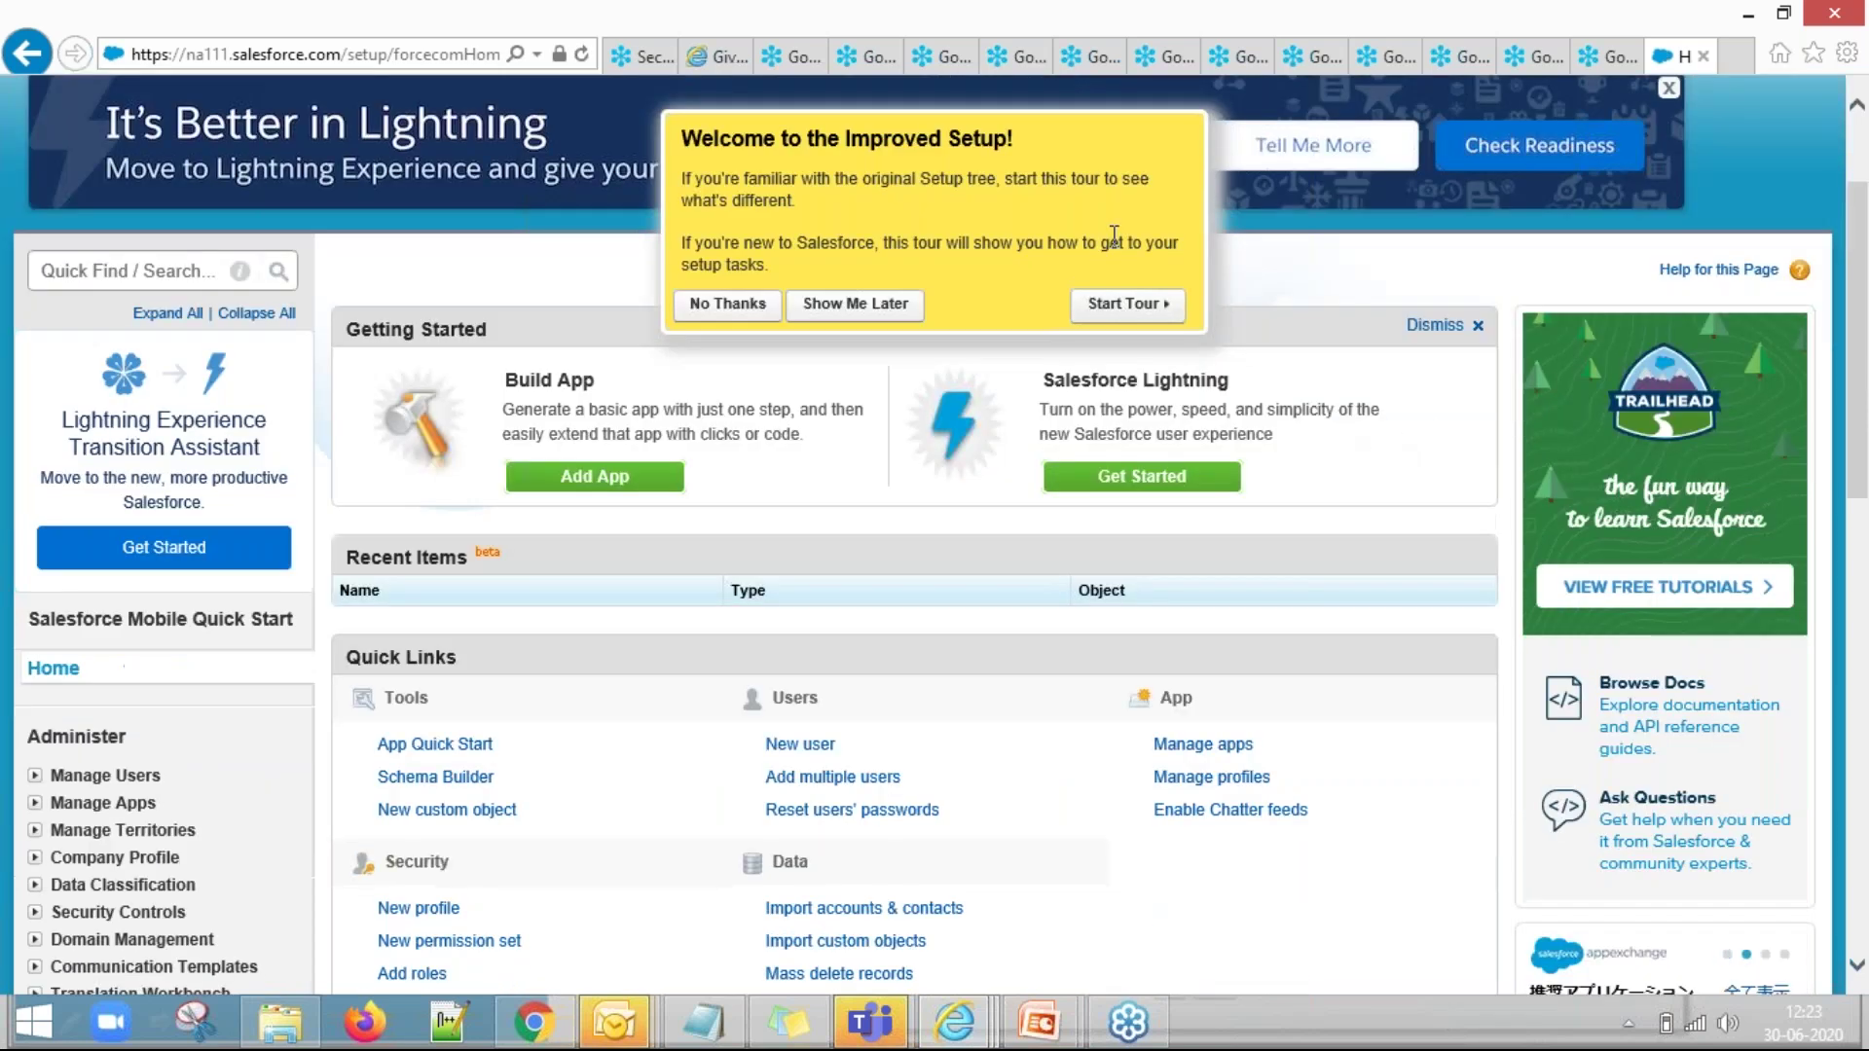
scroll(1163, 408, up, 2)
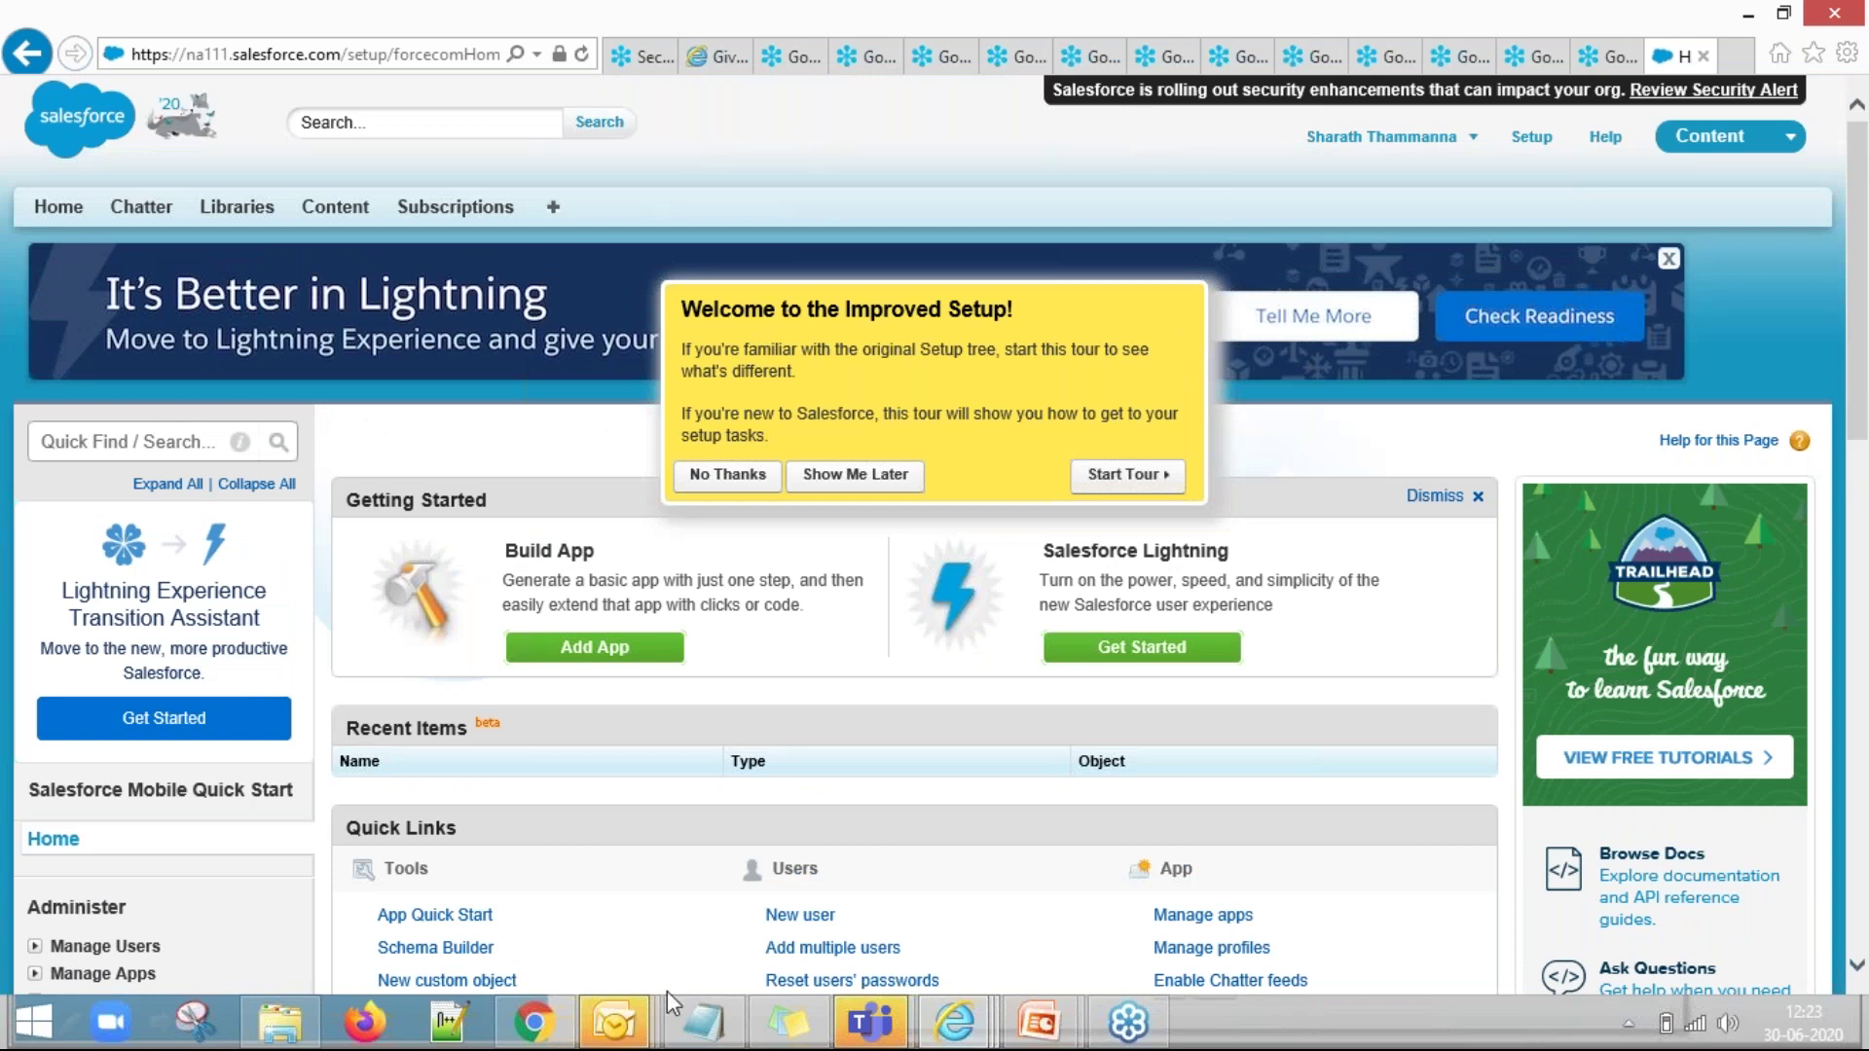
click(559, 1033)
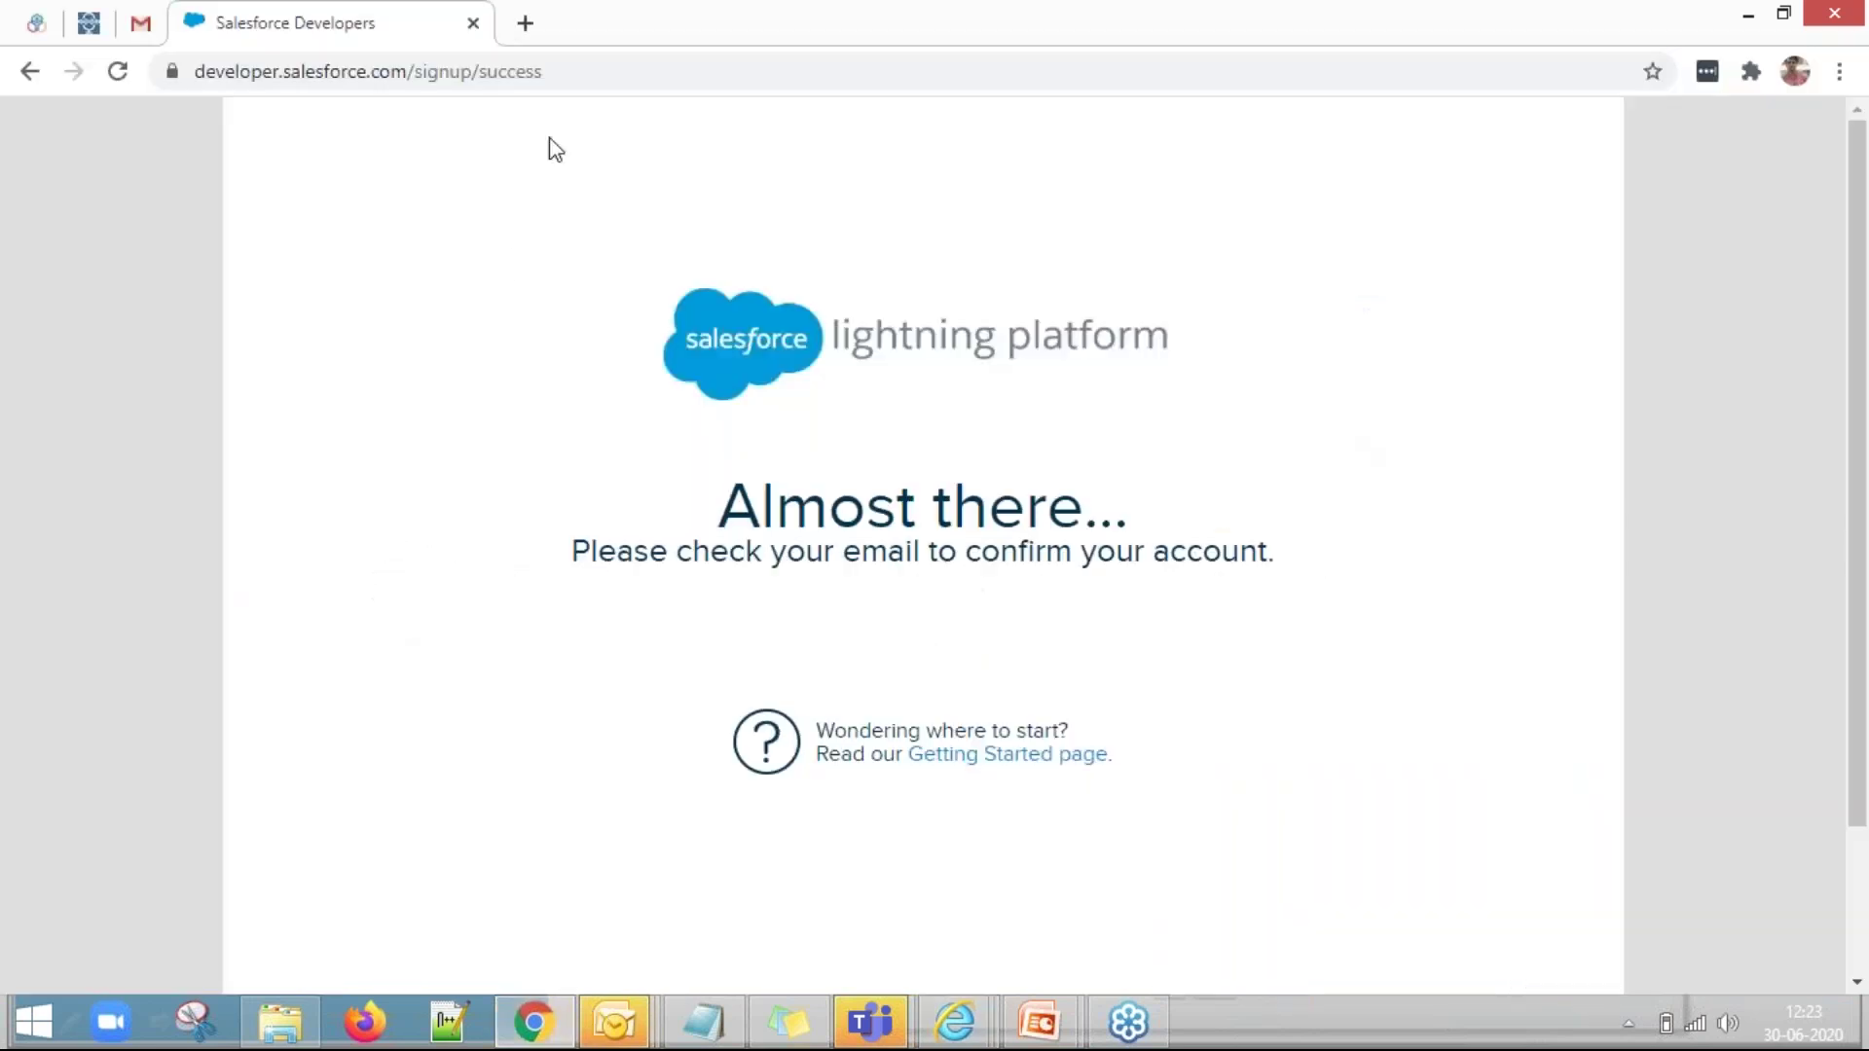
Load developer.salesforce.com in a new tab and go to its Login page.
click(526, 26)
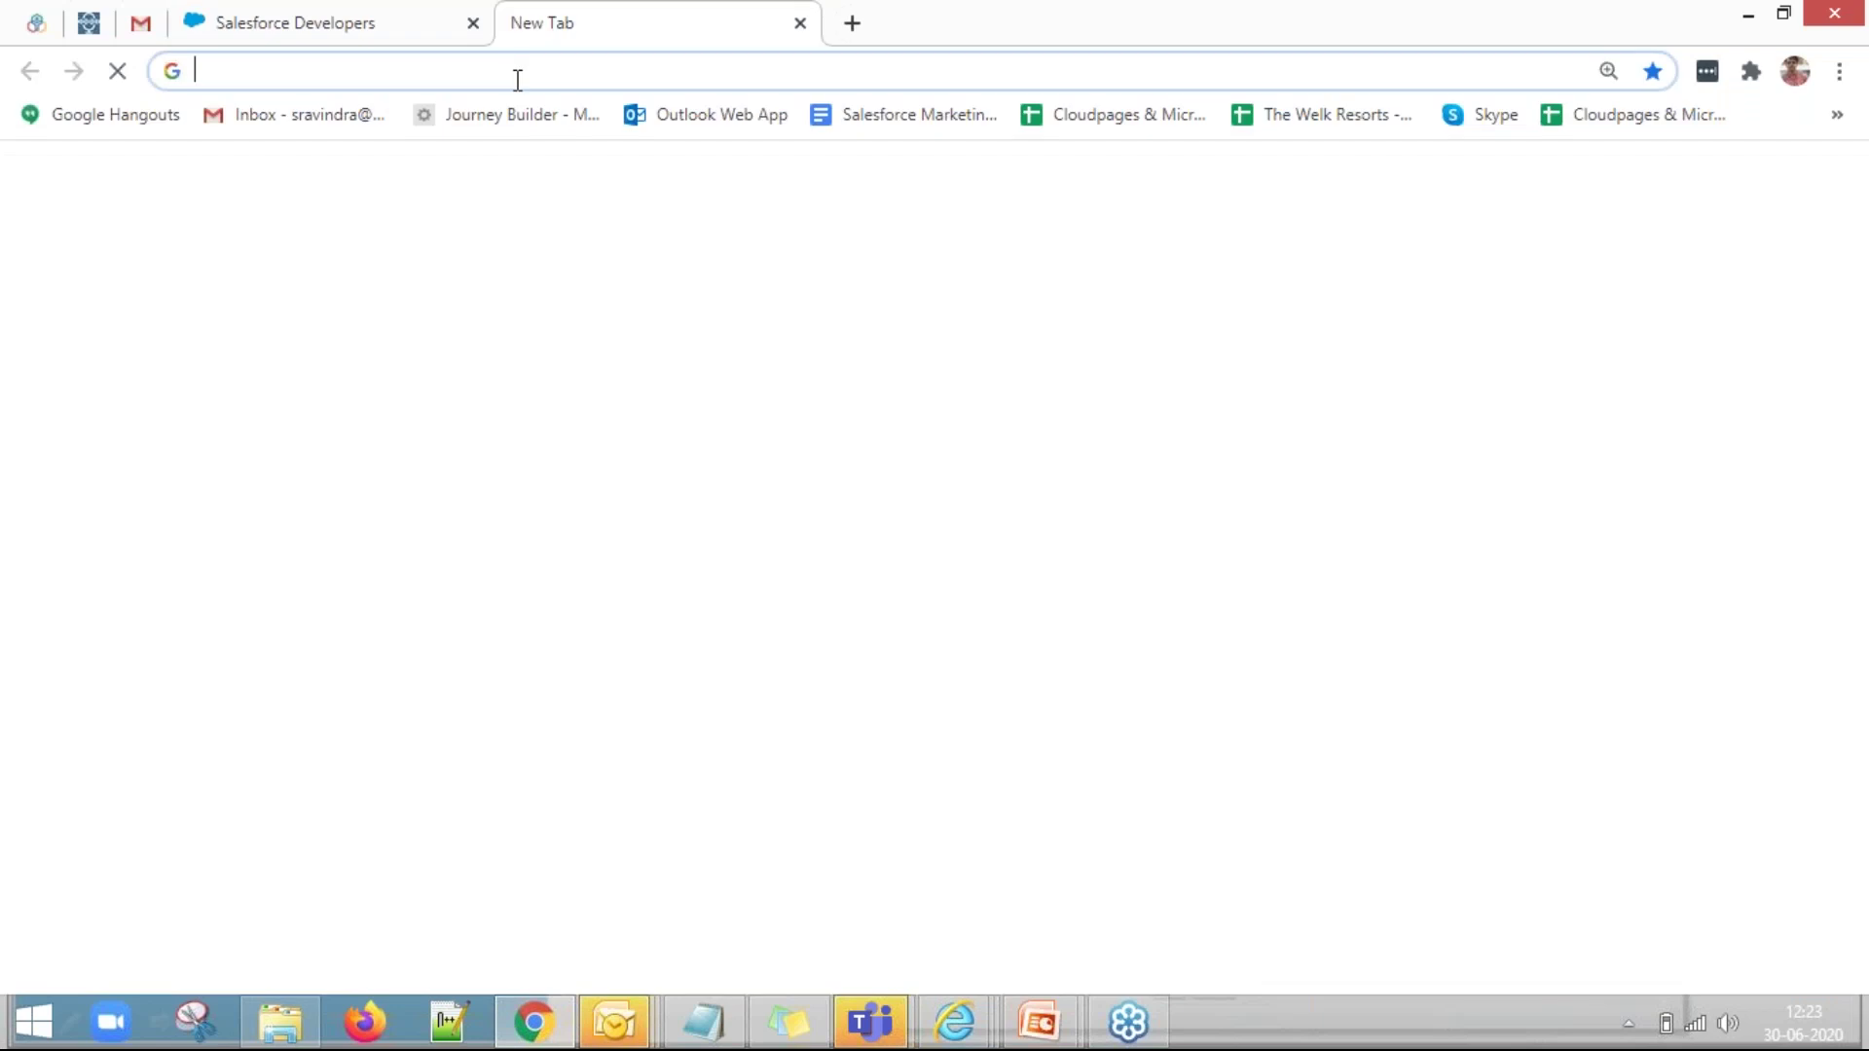
click(421, 27)
click(715, 26)
text(developer.salesforce.com)
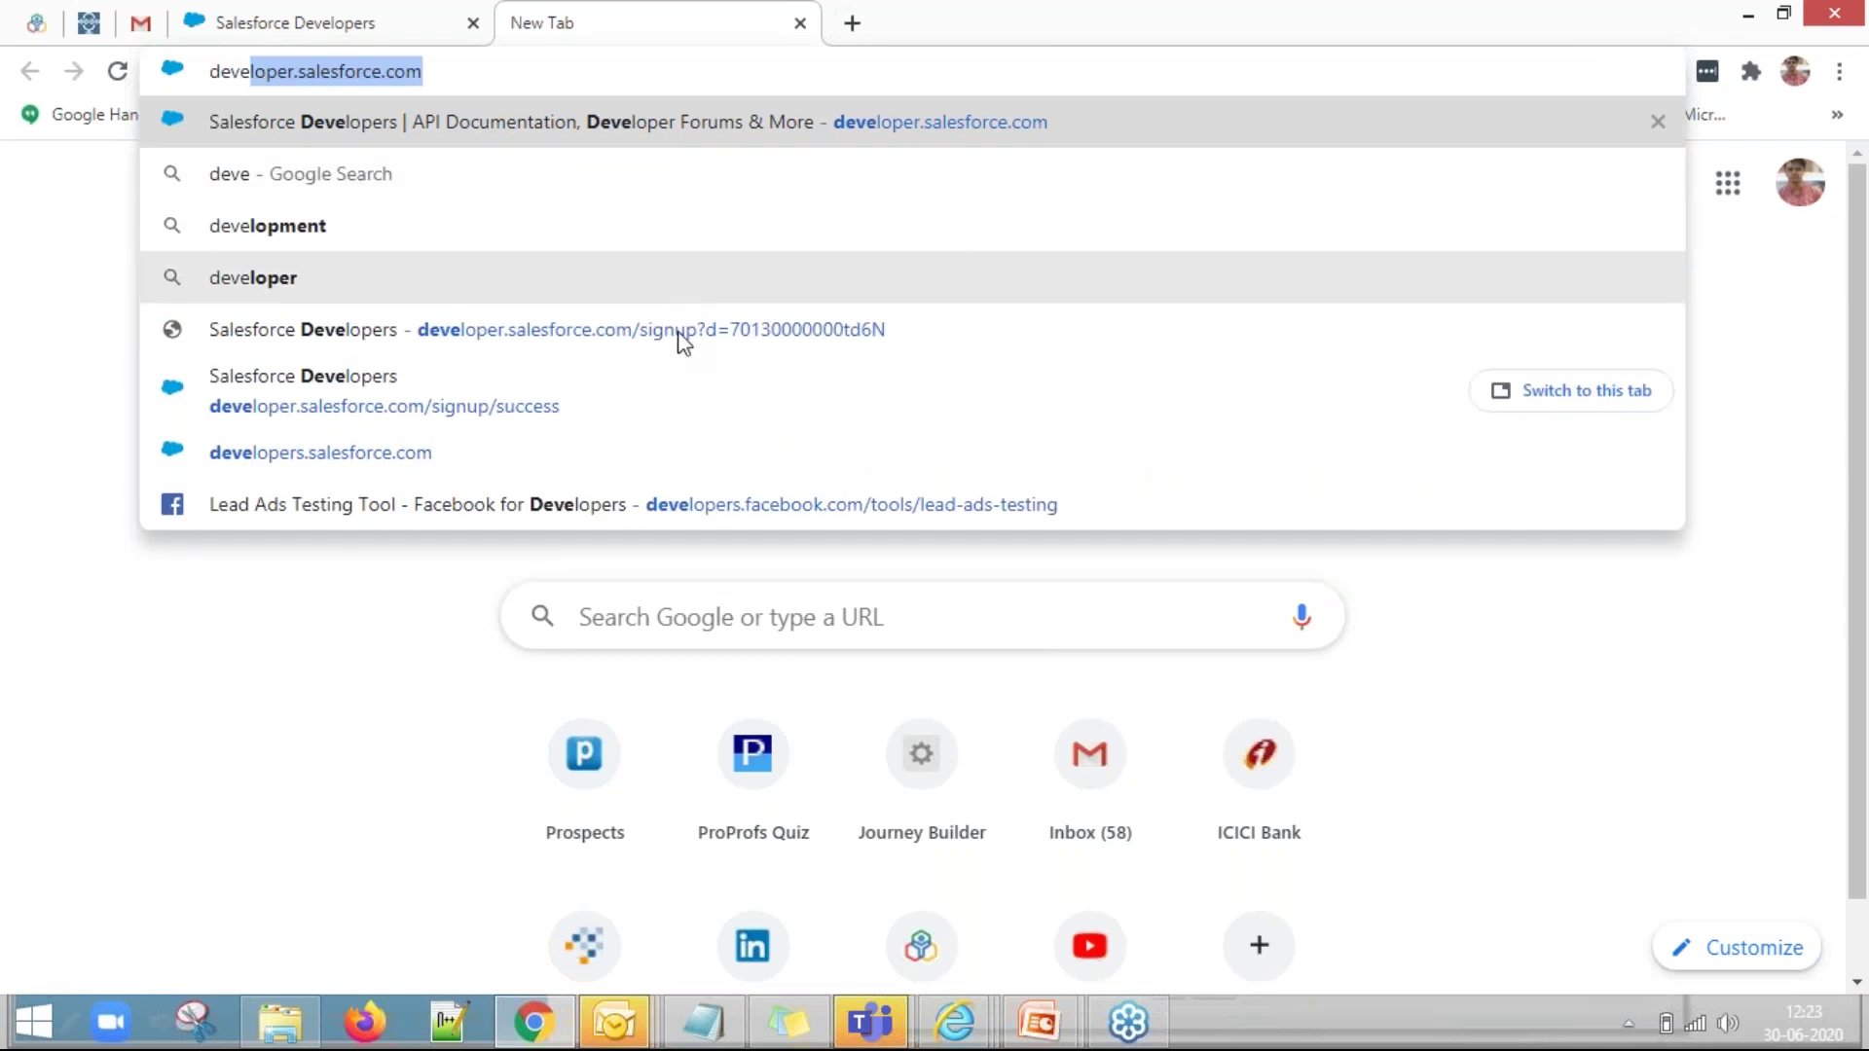
click(678, 332)
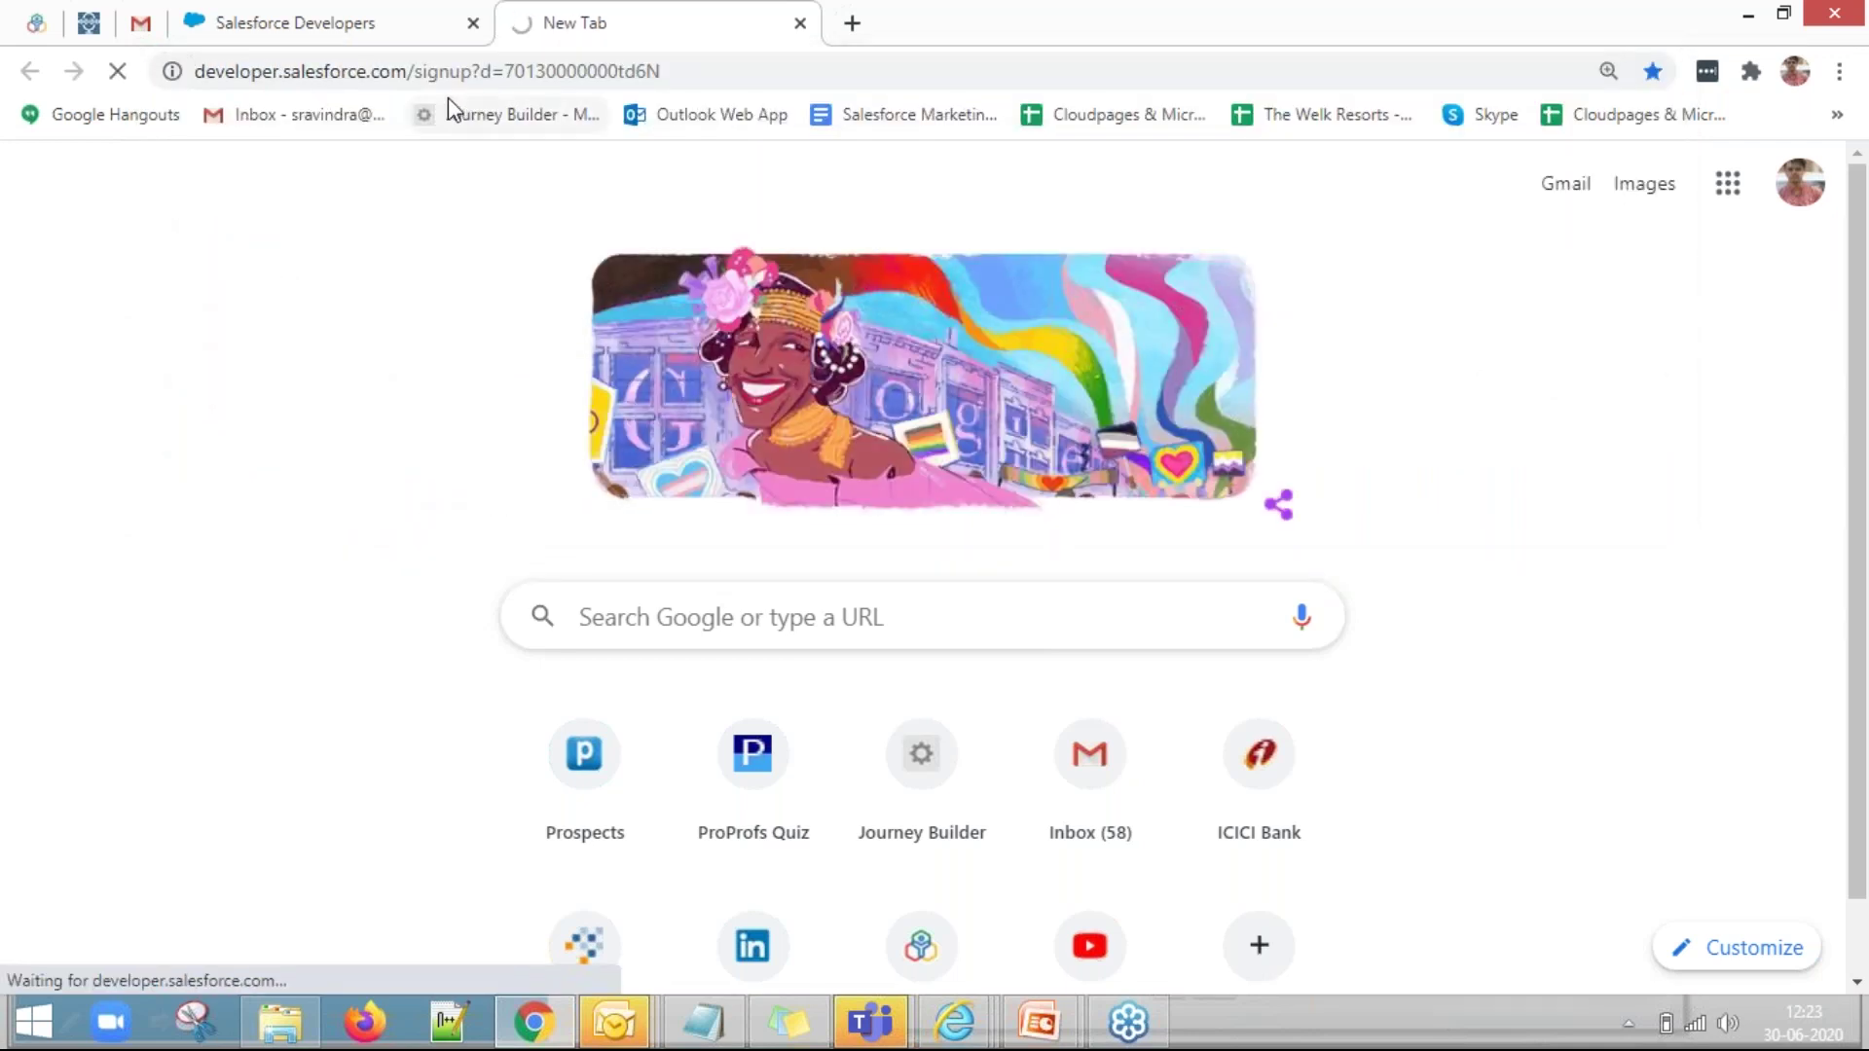
drag(412, 74, 671, 71)
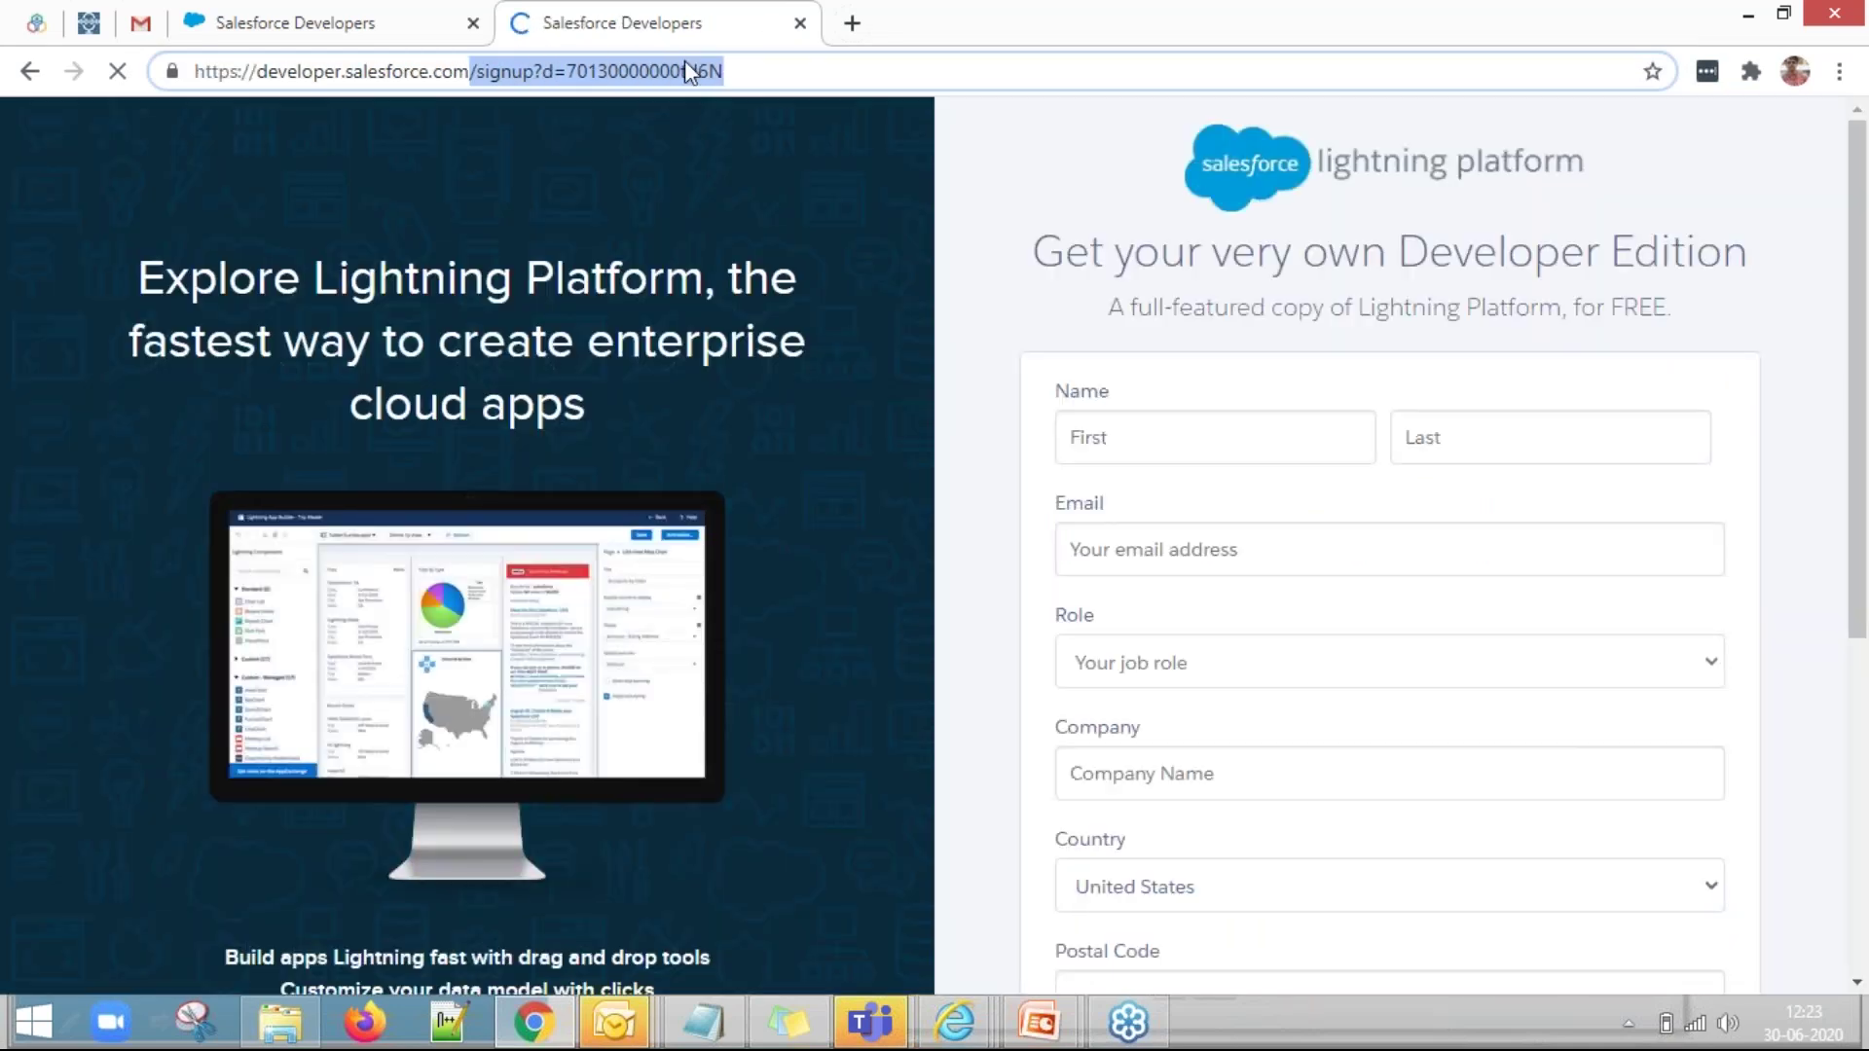
key(BackSpace)
key(Return)
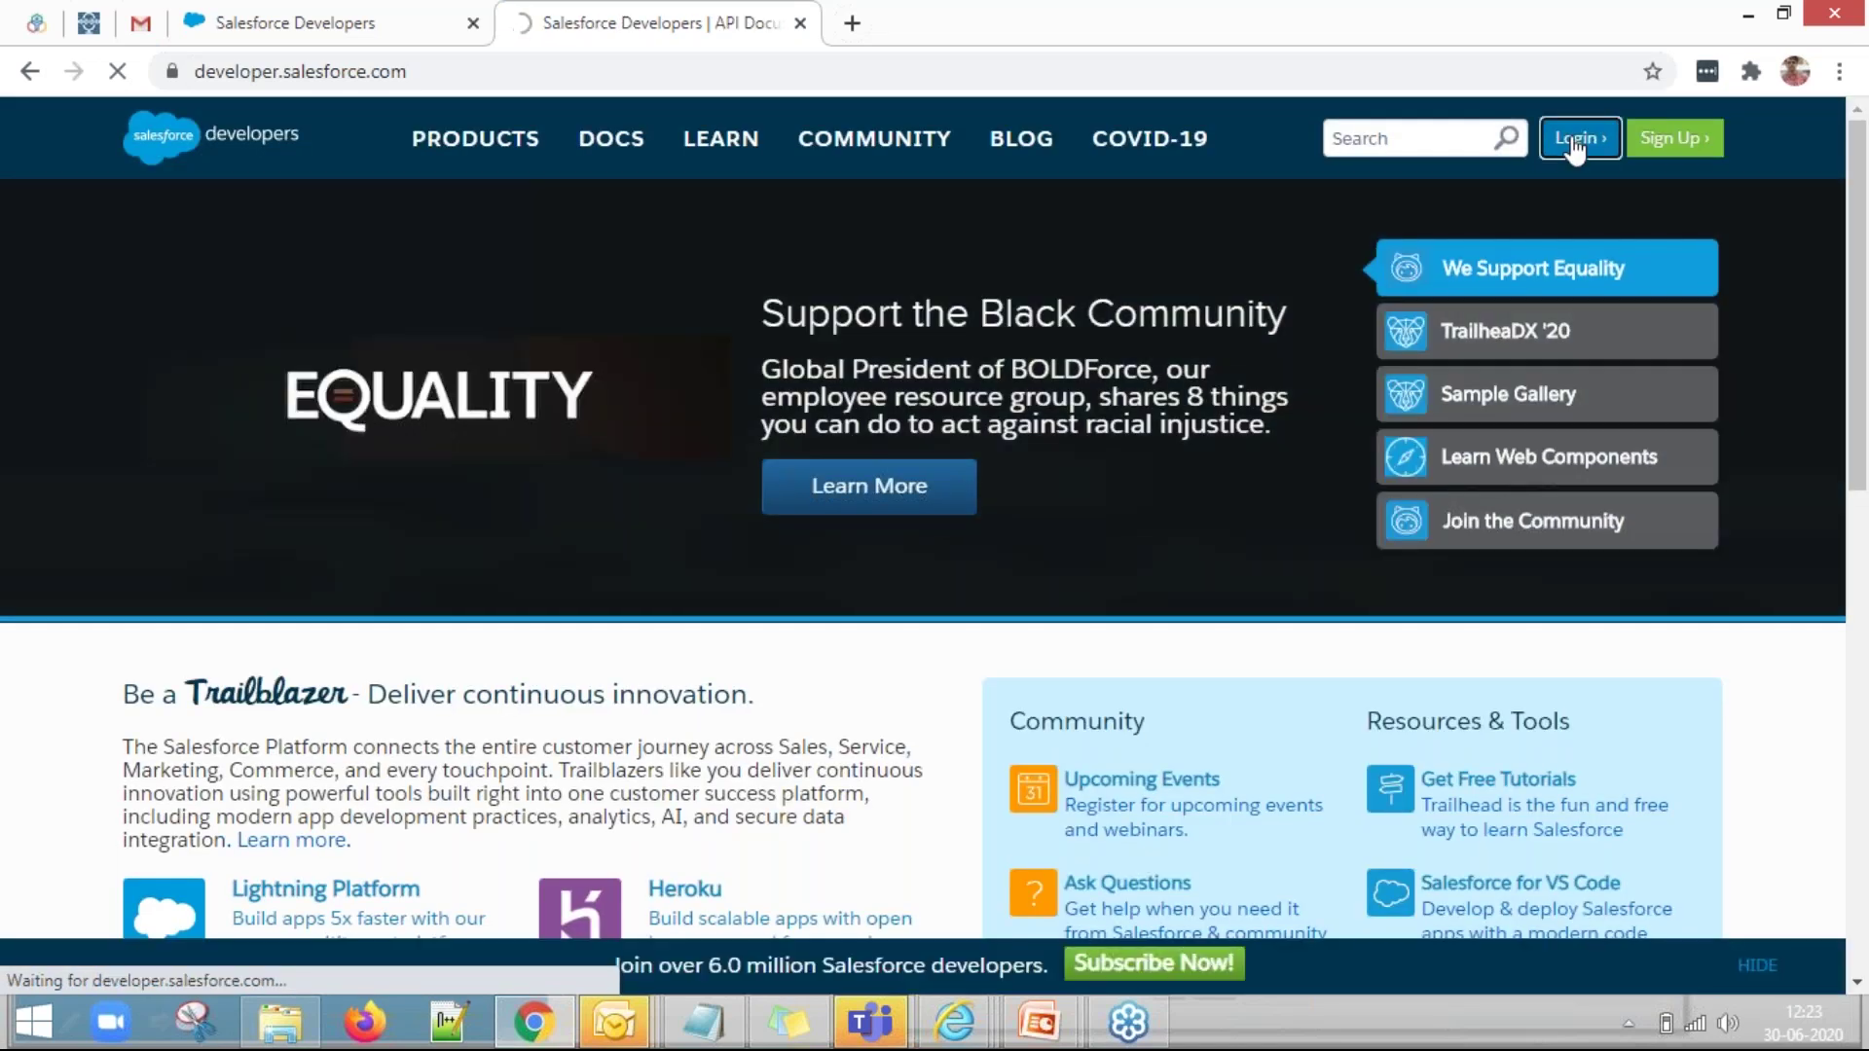
click(1574, 145)
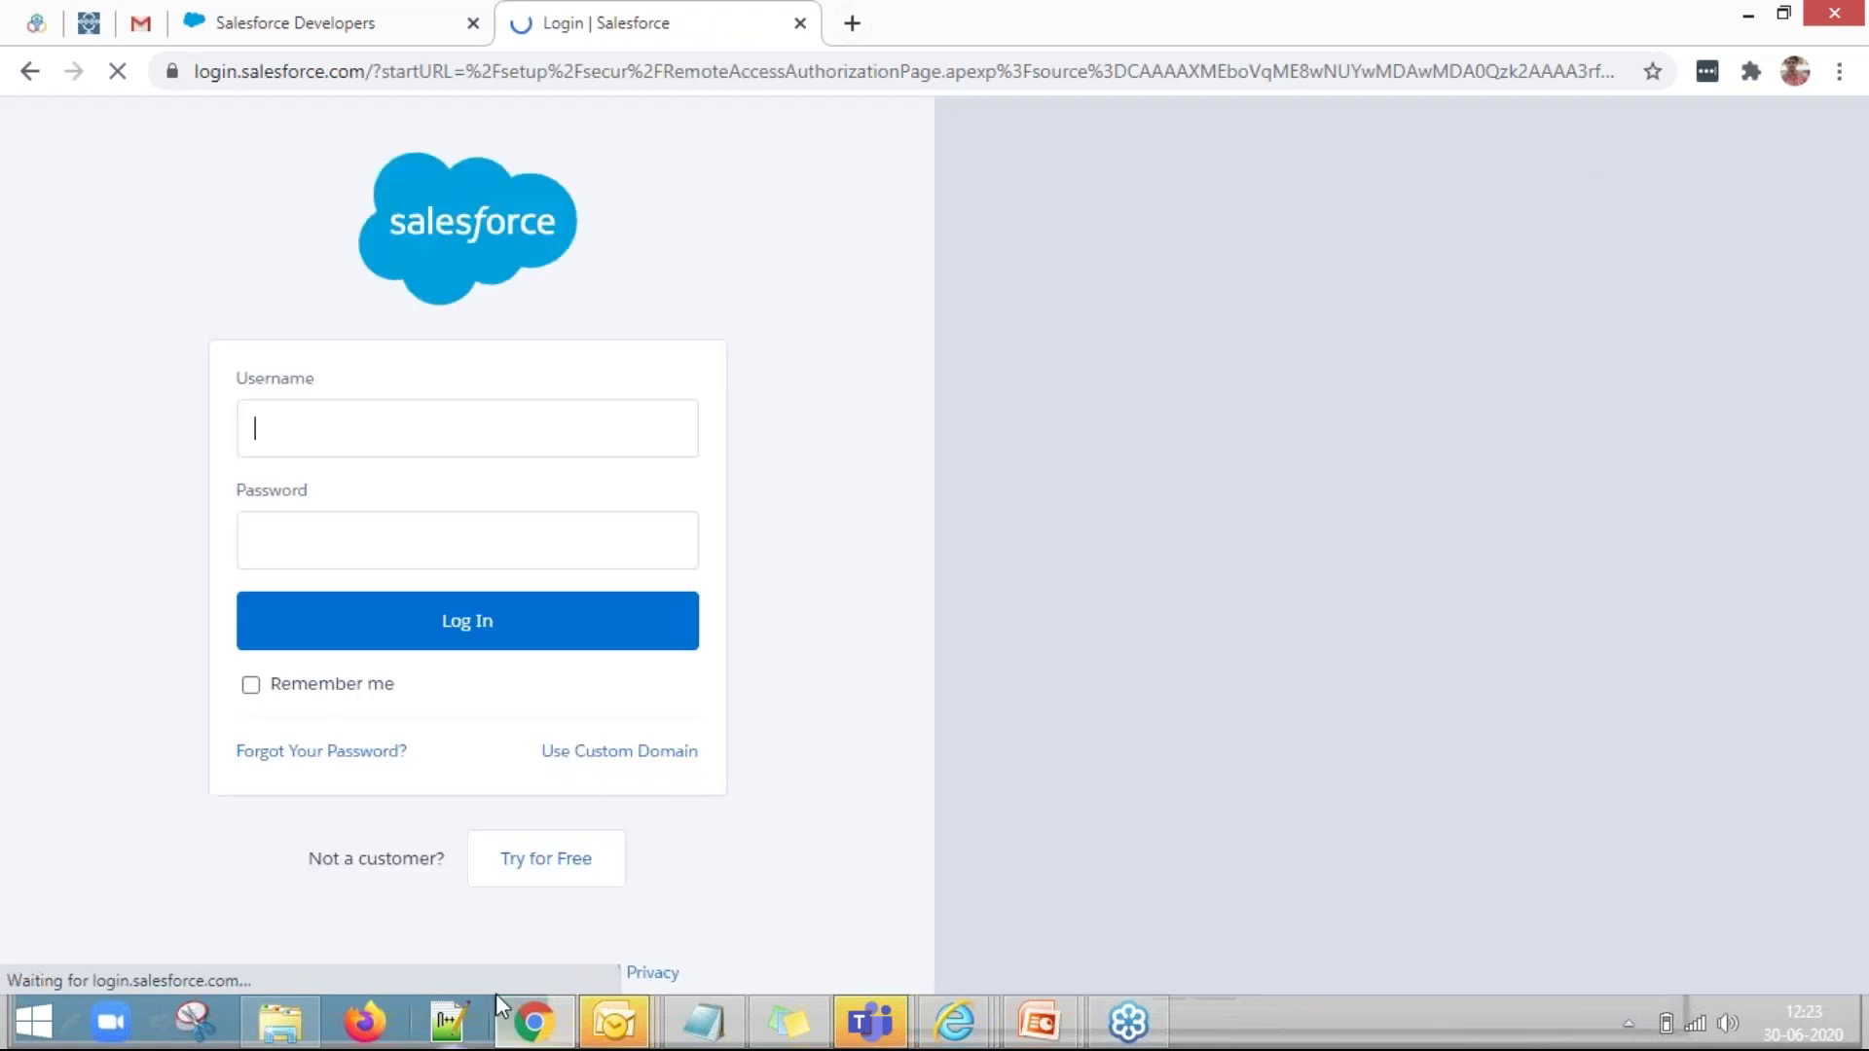
Log in to Salesforce with the username copied from the notes and the account password.
click(710, 1021)
drag(533, 318, 195, 318)
key(ctrl+c)
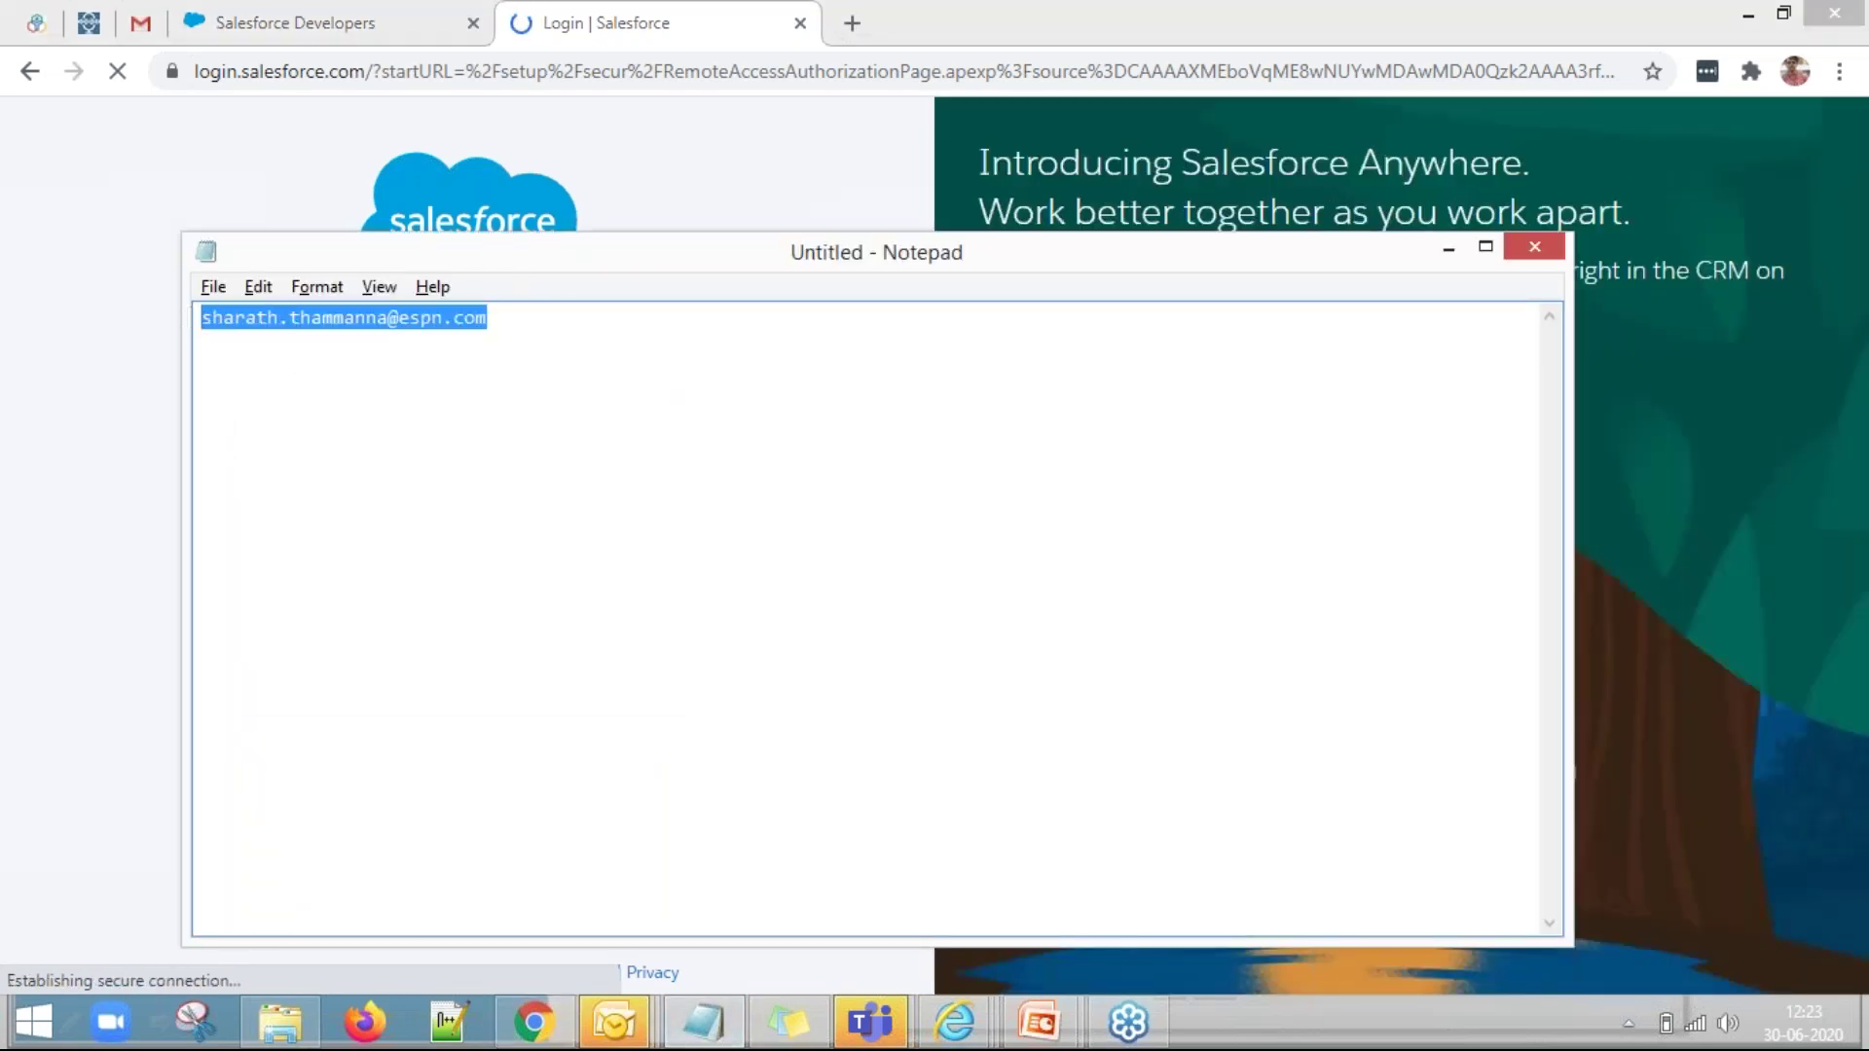
key(alt+Tab)
click(378, 440)
key(ctrl+v)
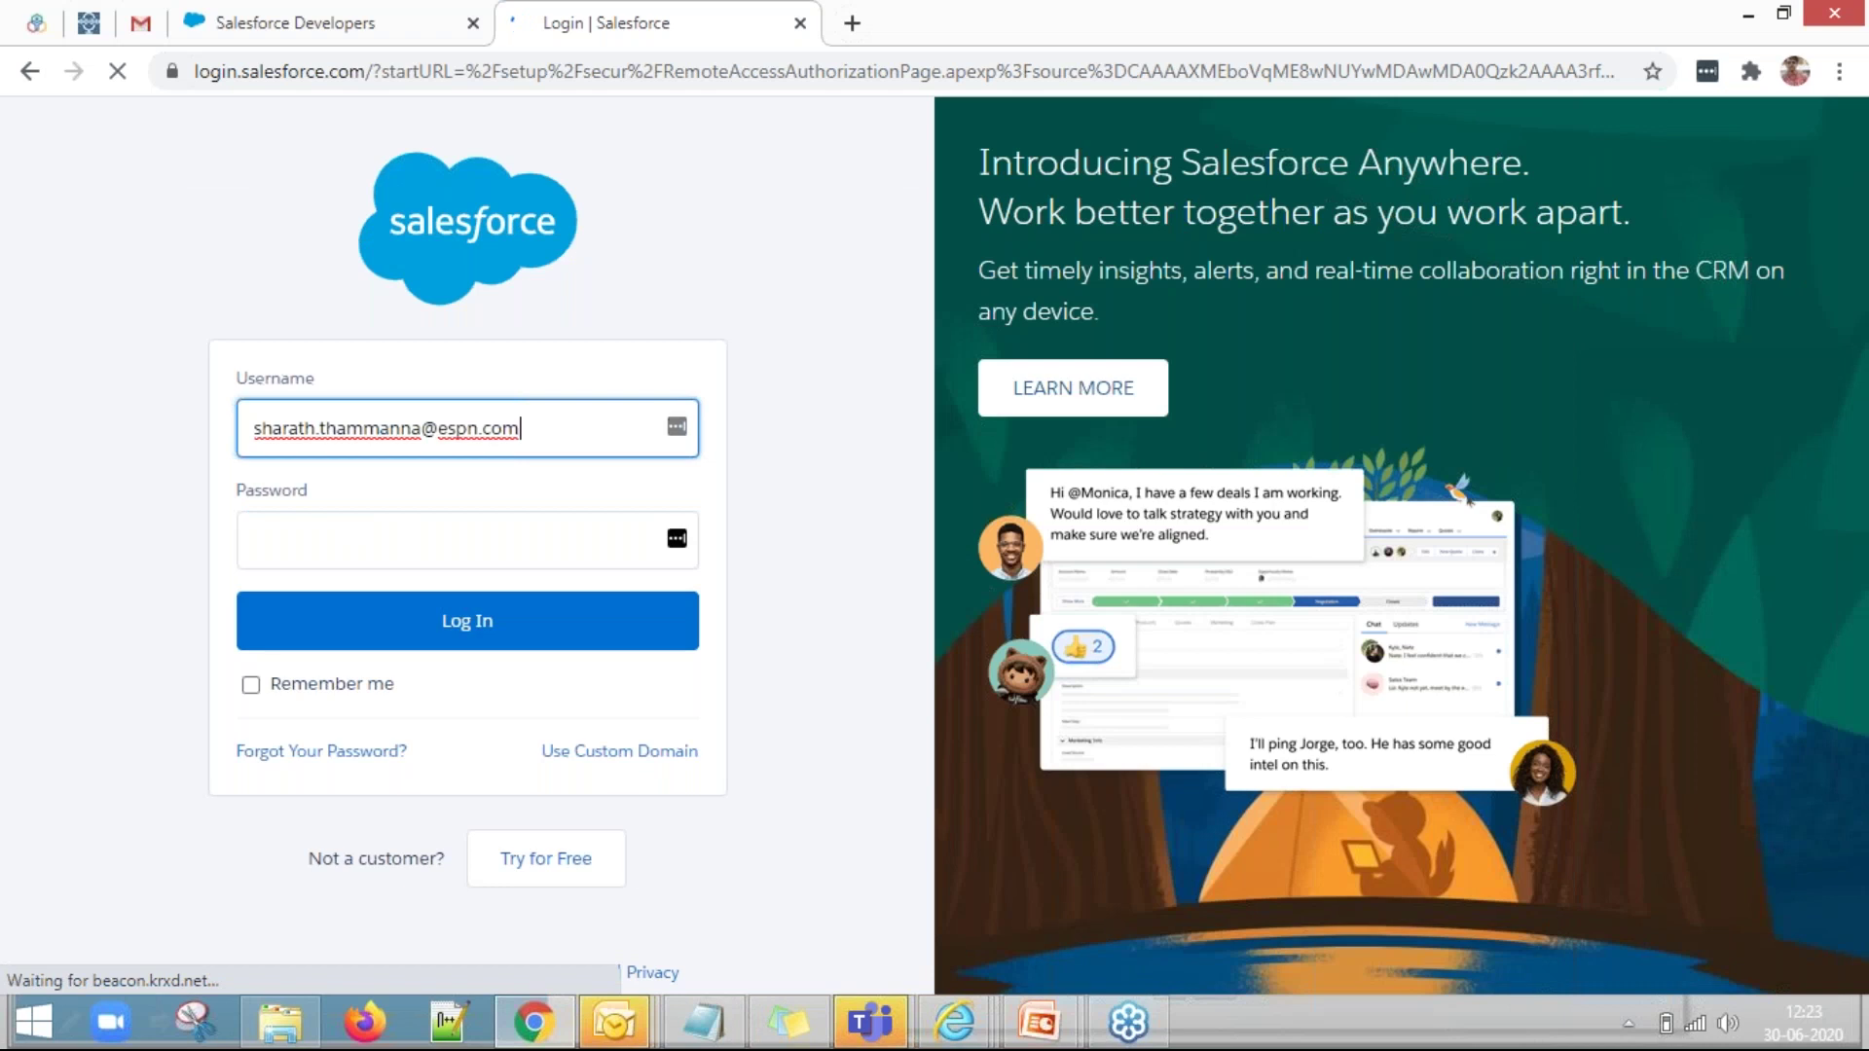
click(349, 521)
text(*********)
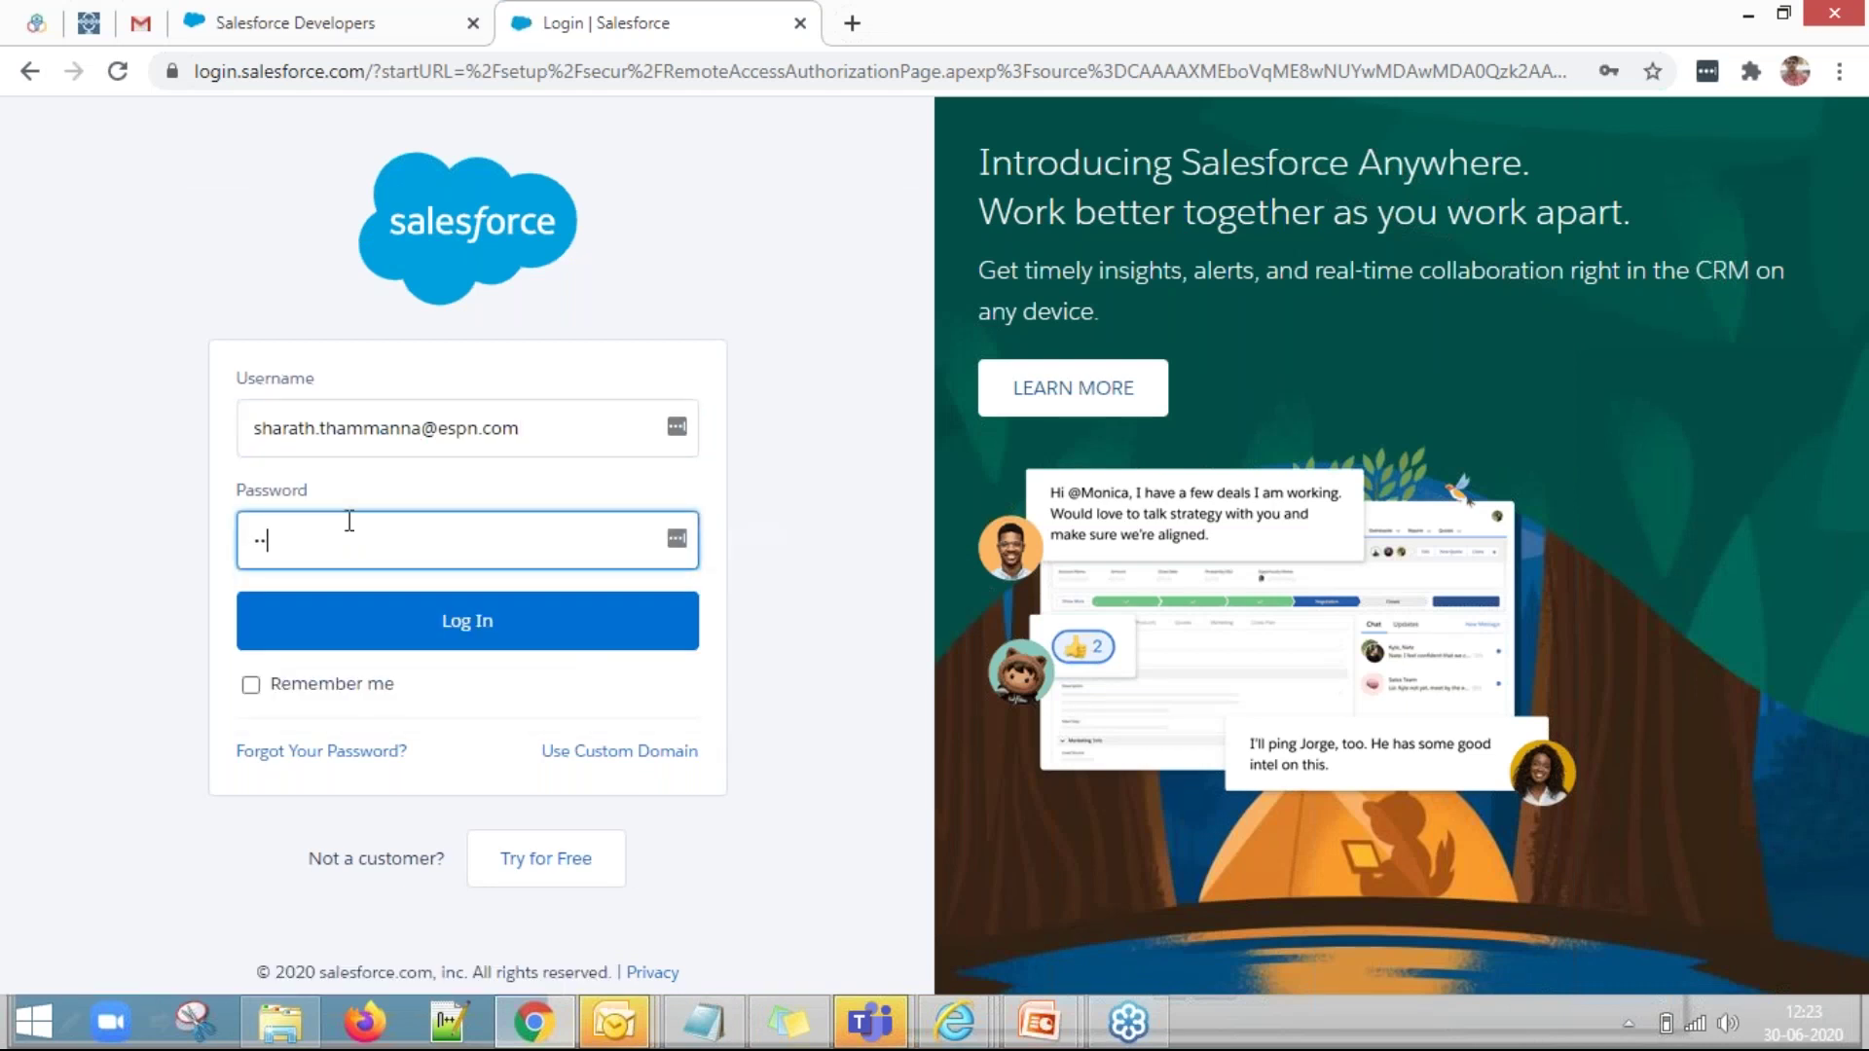
text(*************)
click(391, 623)
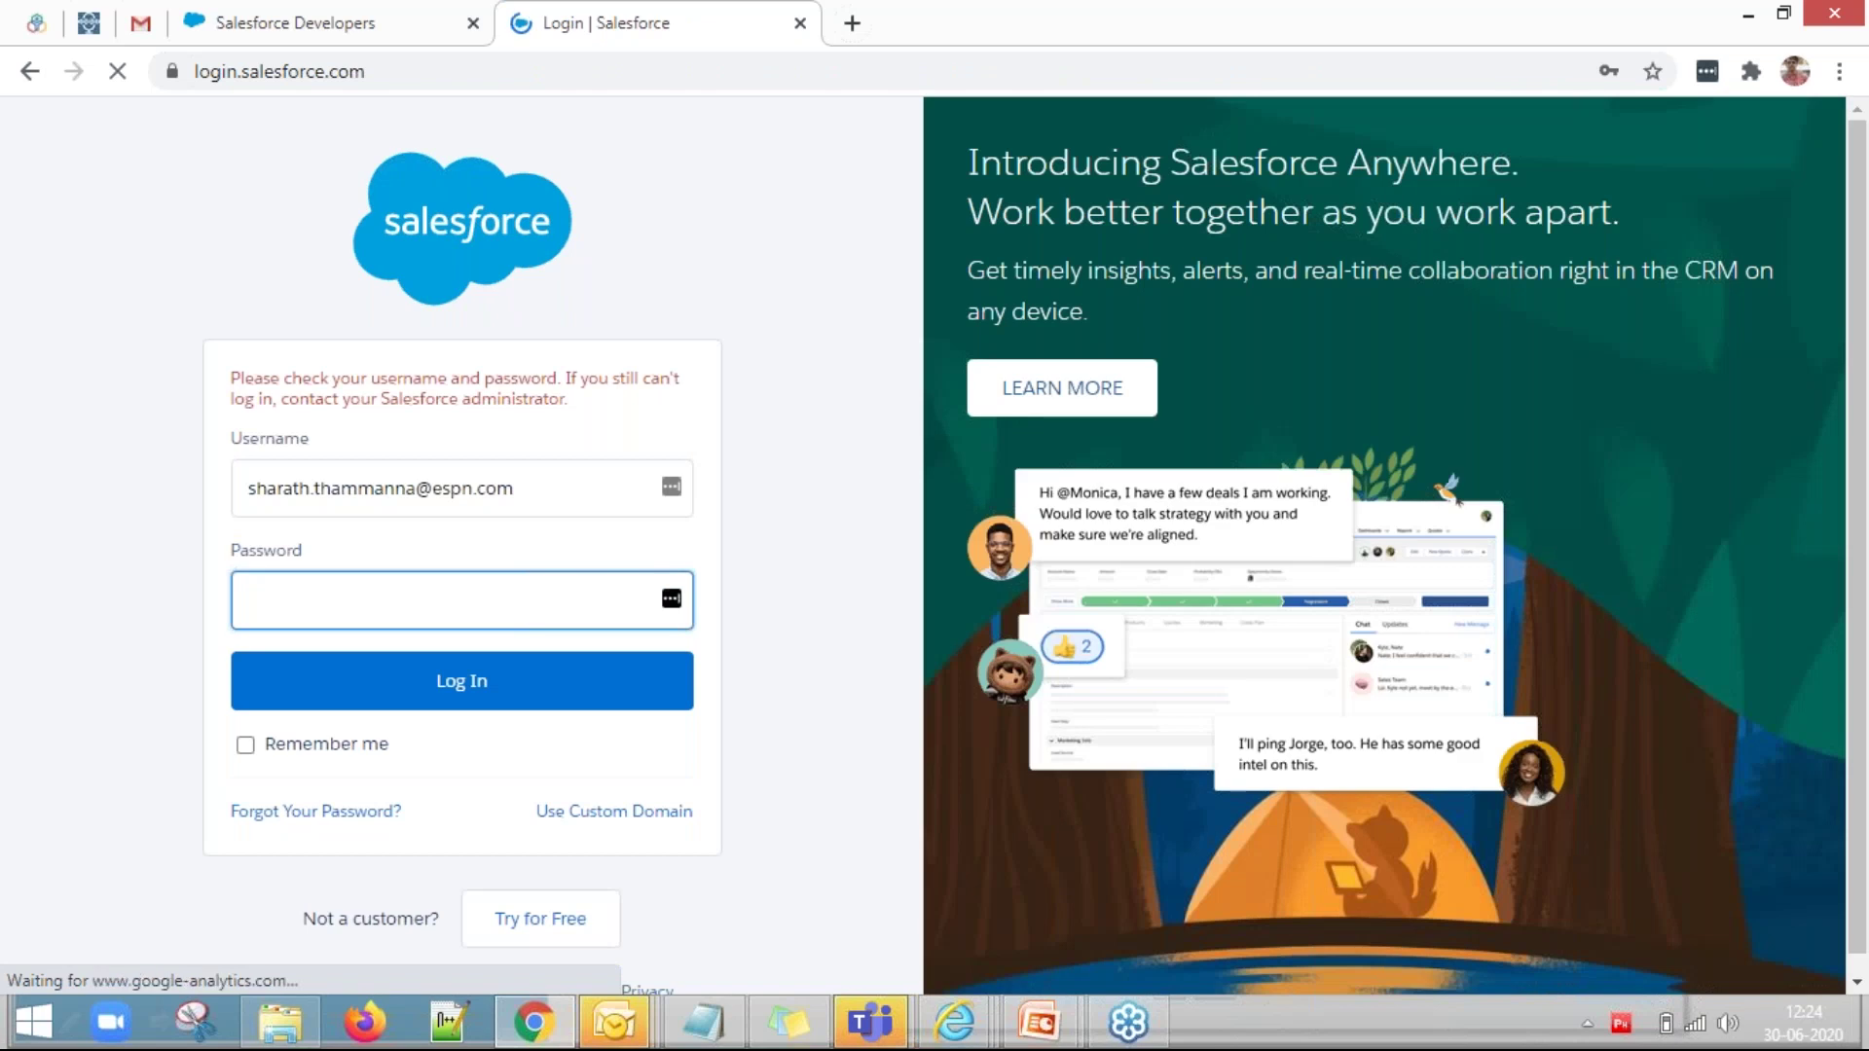
Re-enter the password after the credentials error and retry the login.
click(391, 626)
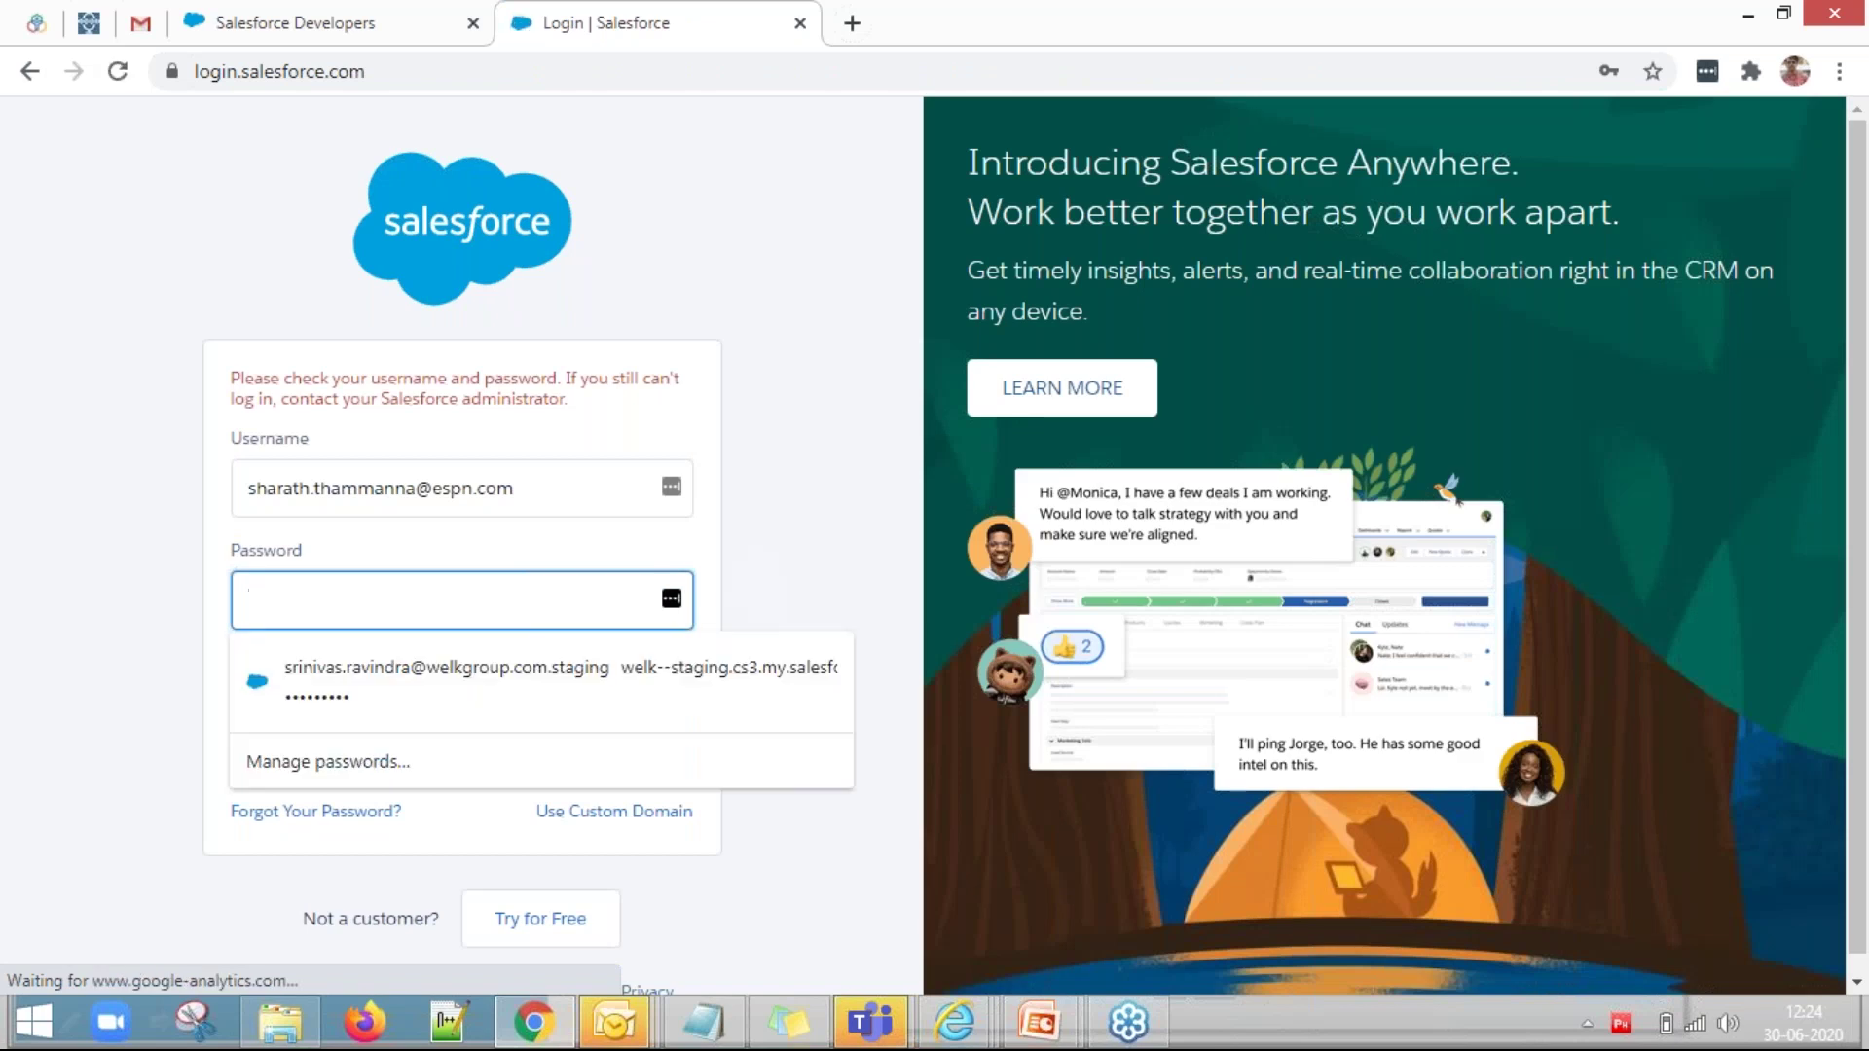
key(Escape)
text(***********)
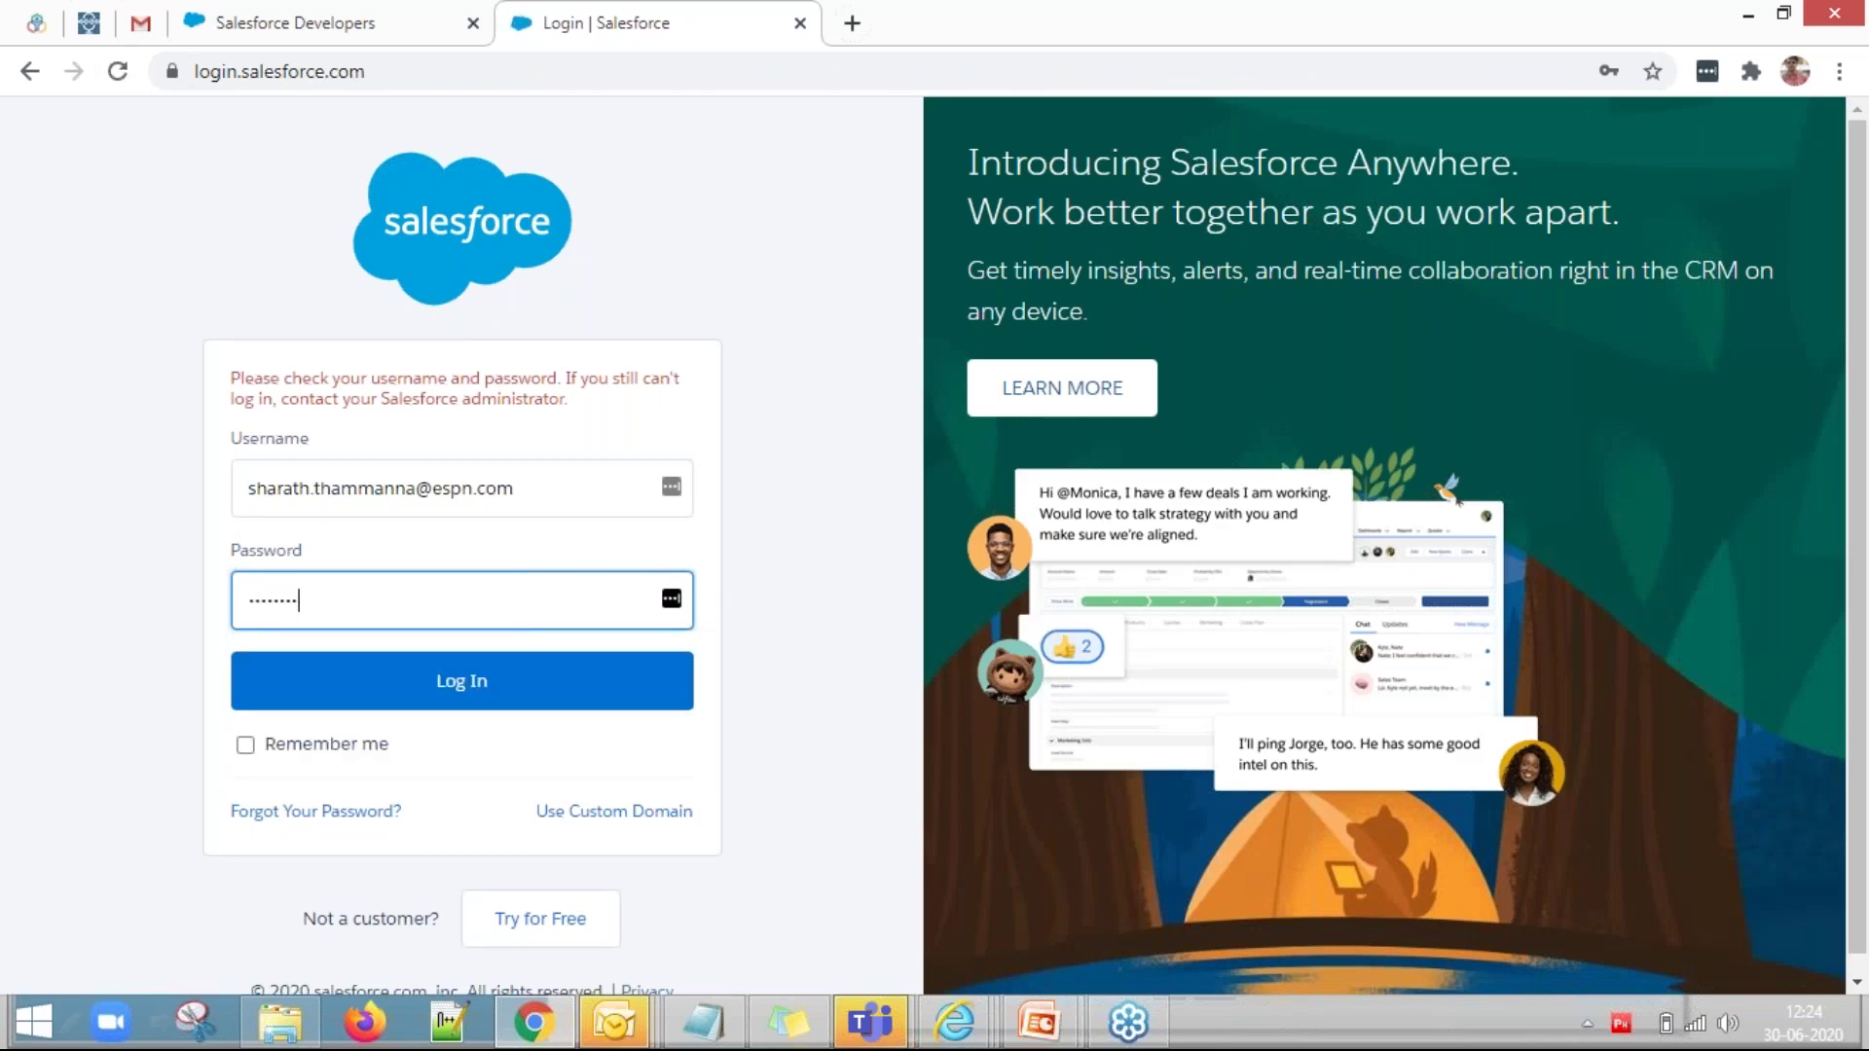
text(*********)
click(431, 689)
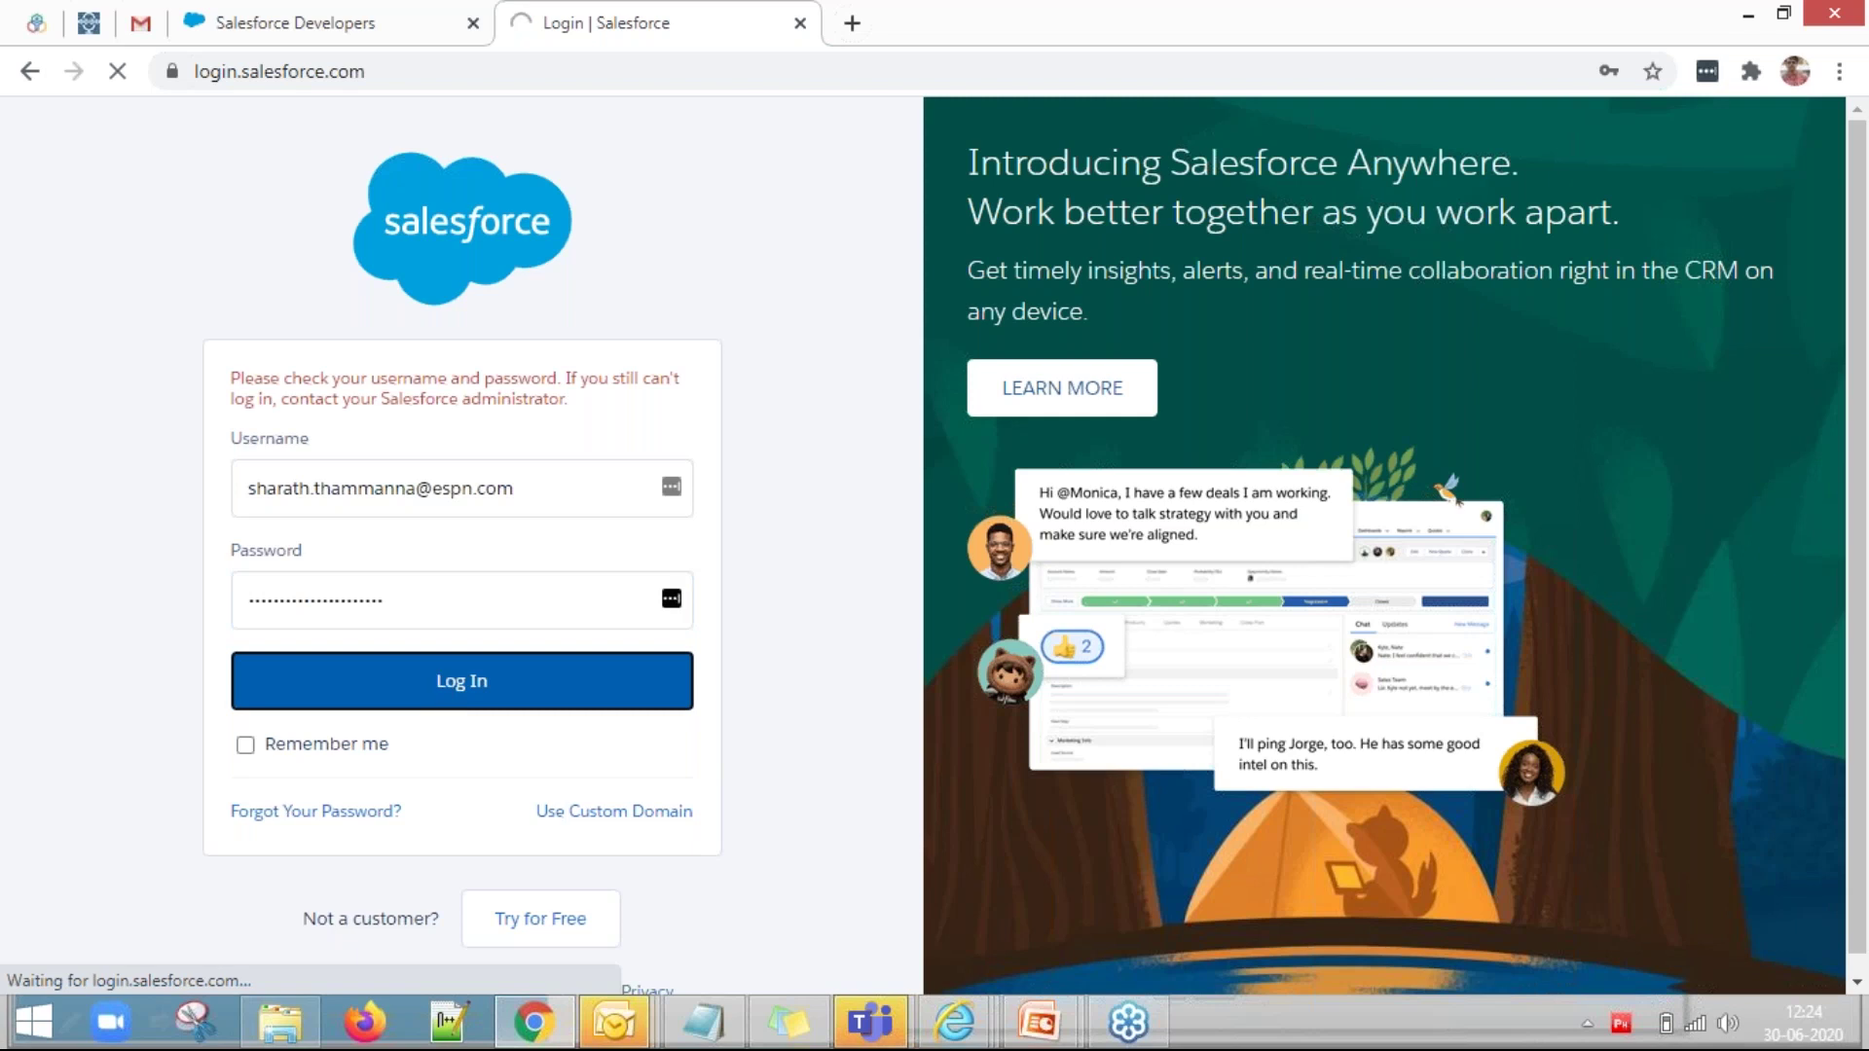
click(554, 490)
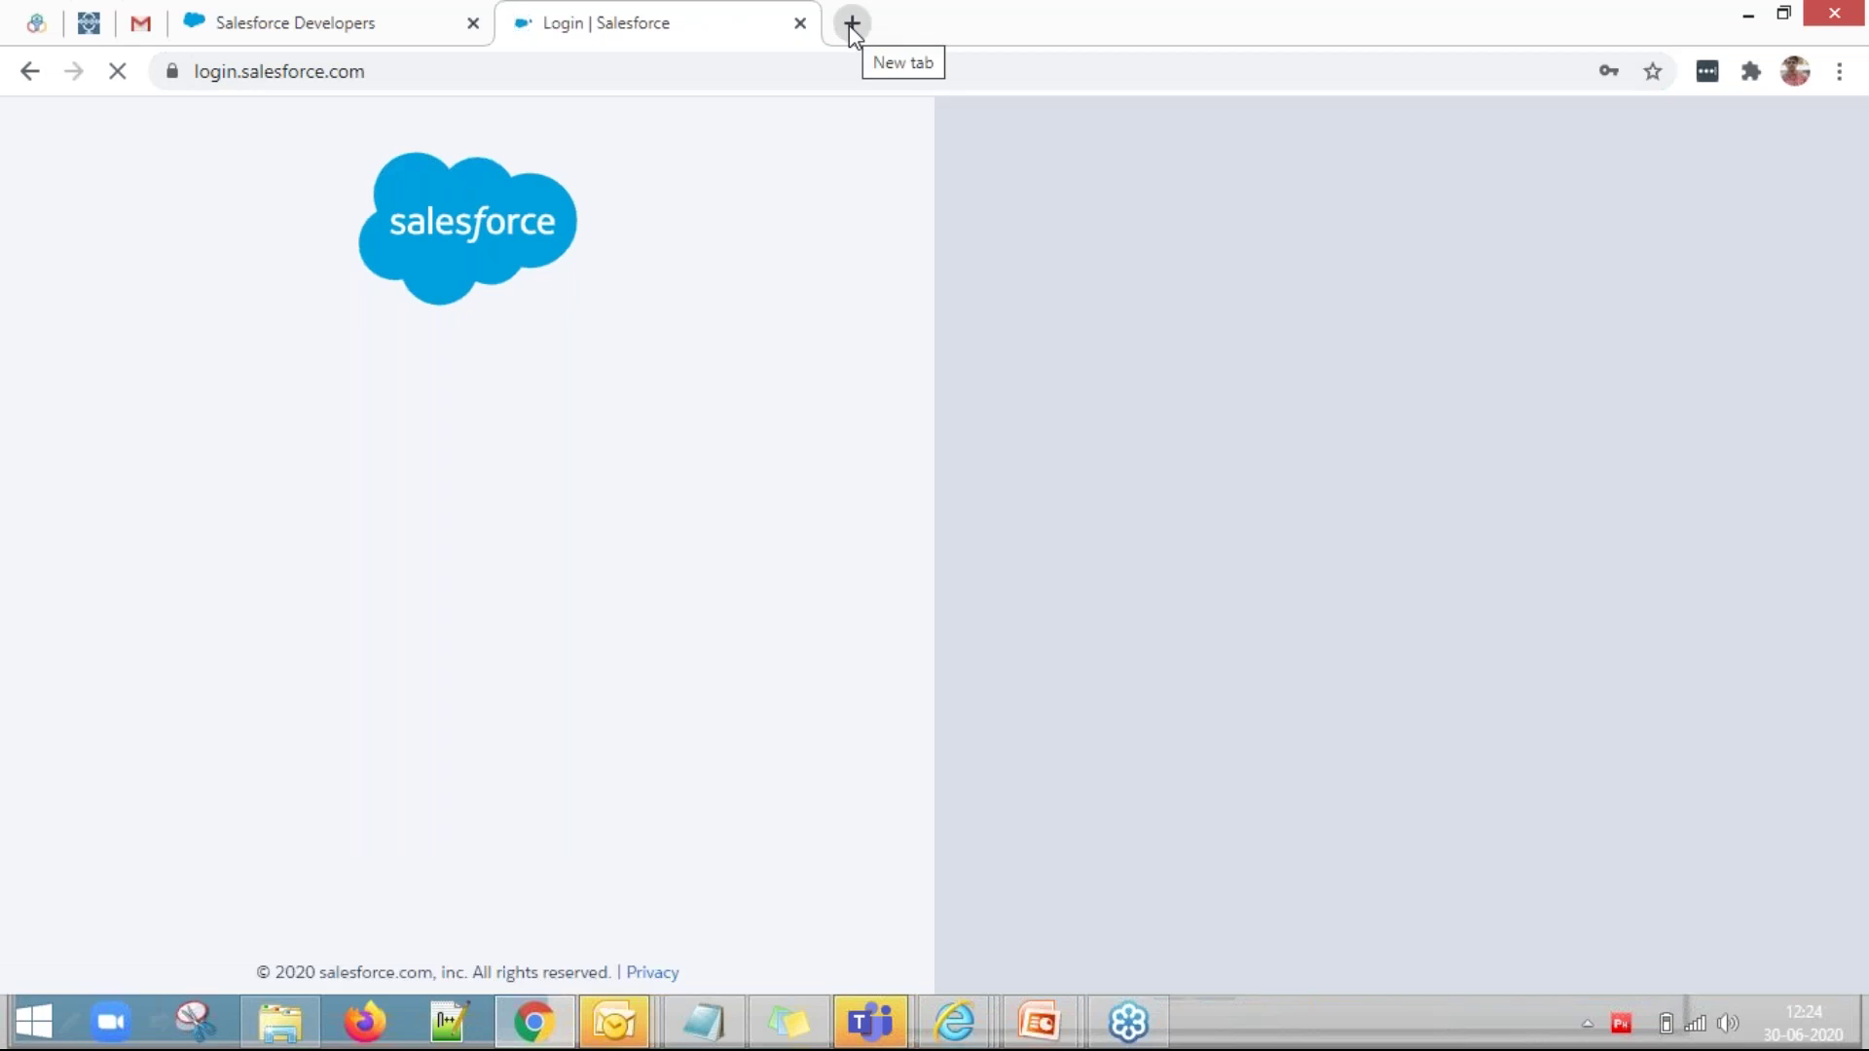
click(848, 25)
Go to pi.pardot.com/prospect in the new tab and sign in to Pardot.
click(708, 76)
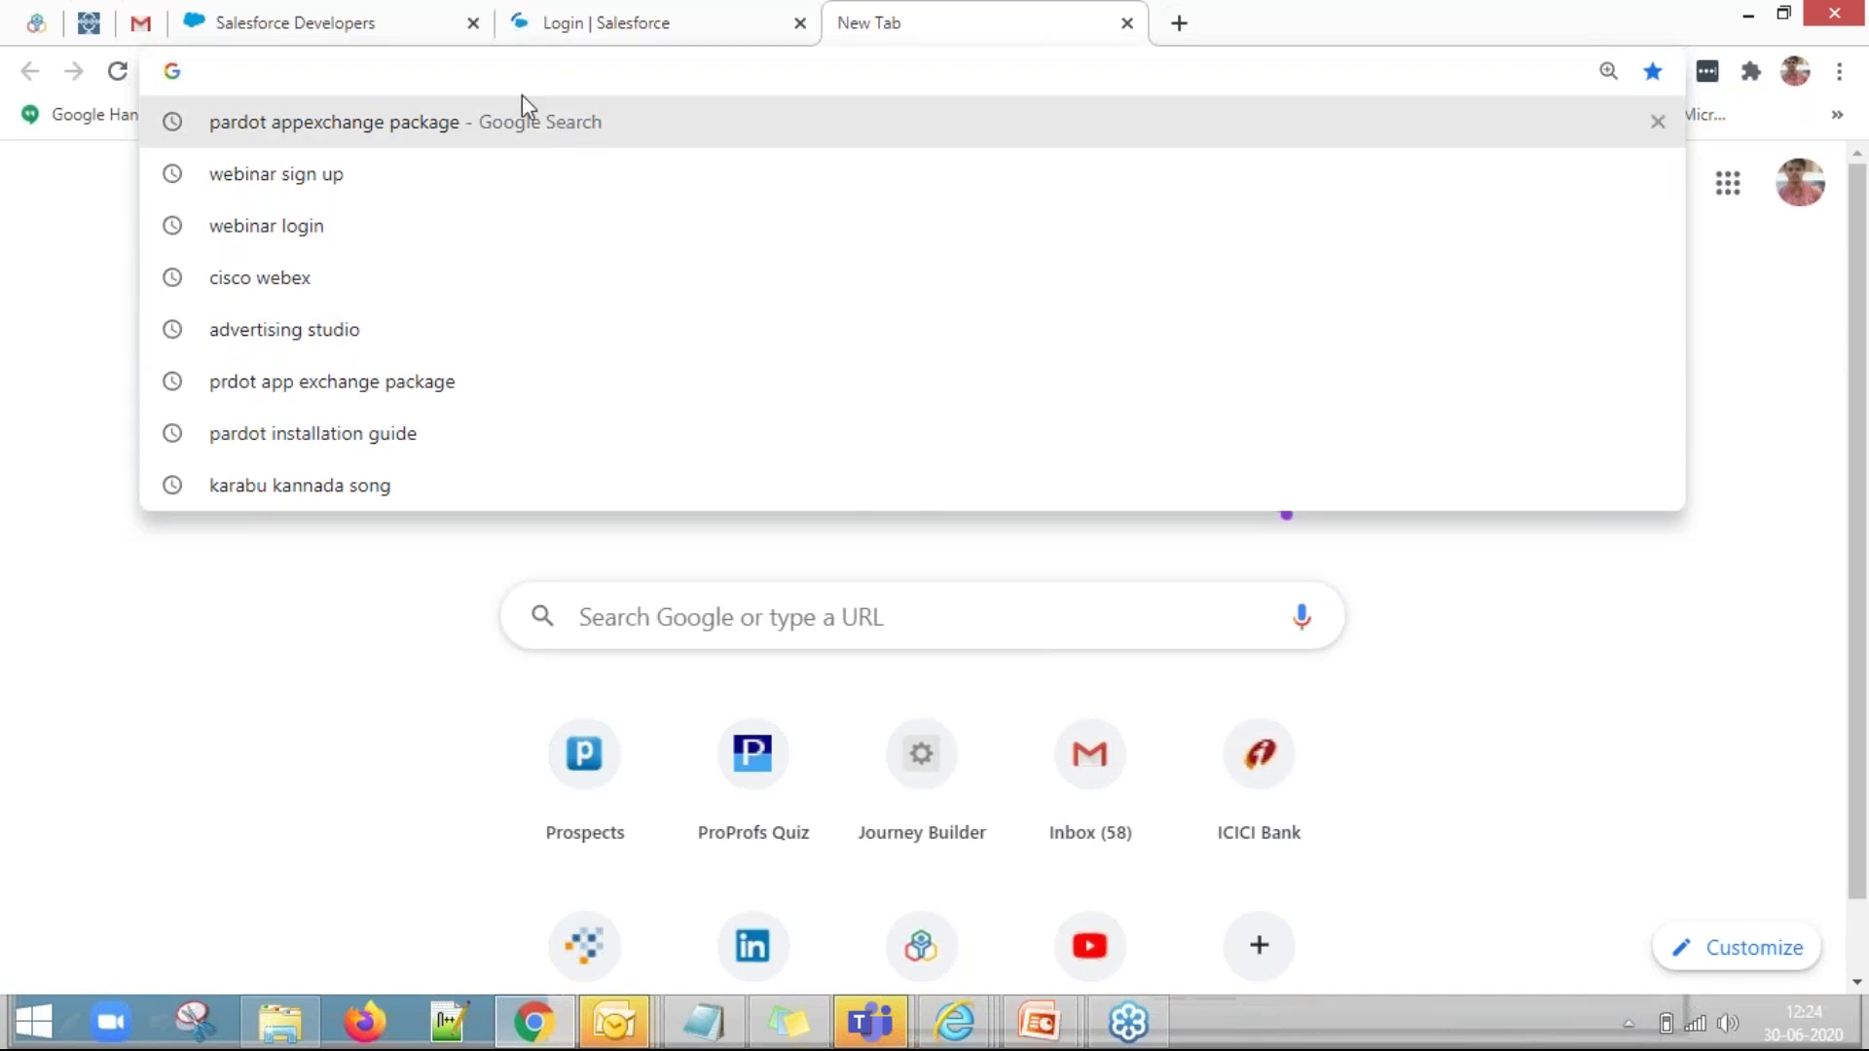
text(pi.pardot.com/prospect)
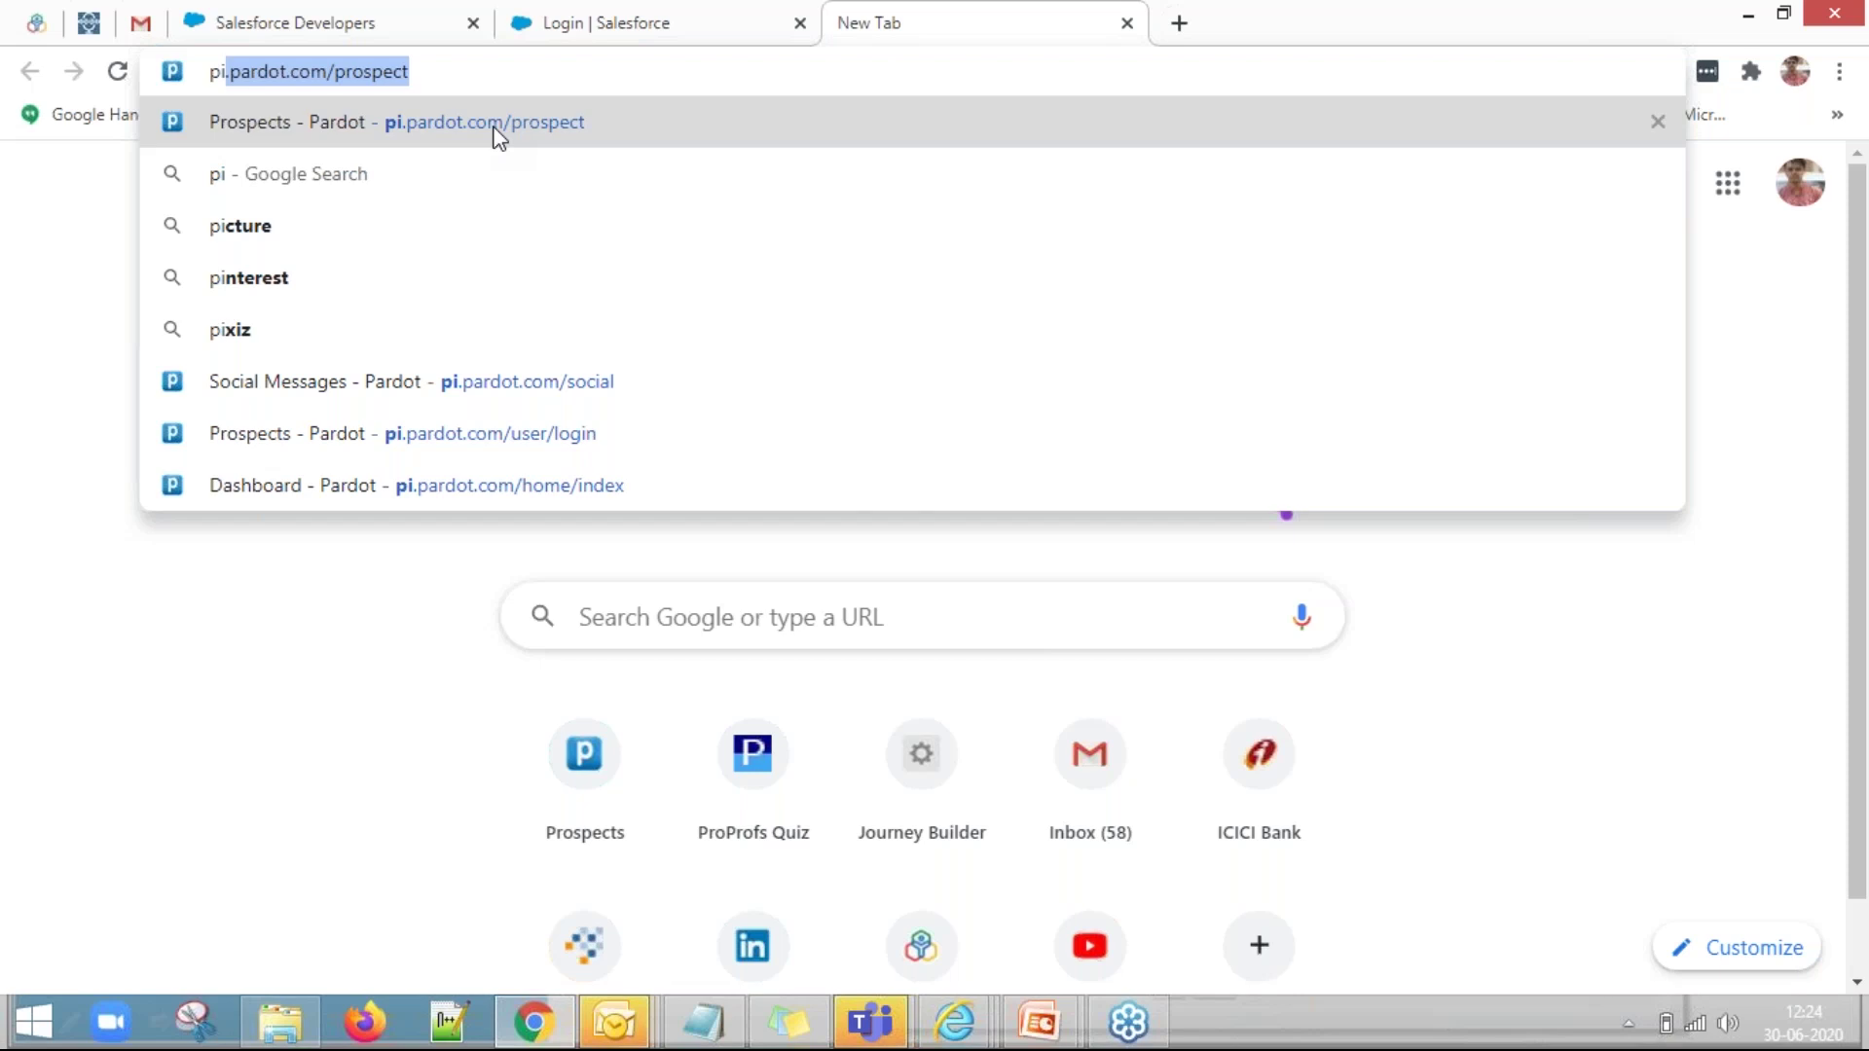
click(497, 126)
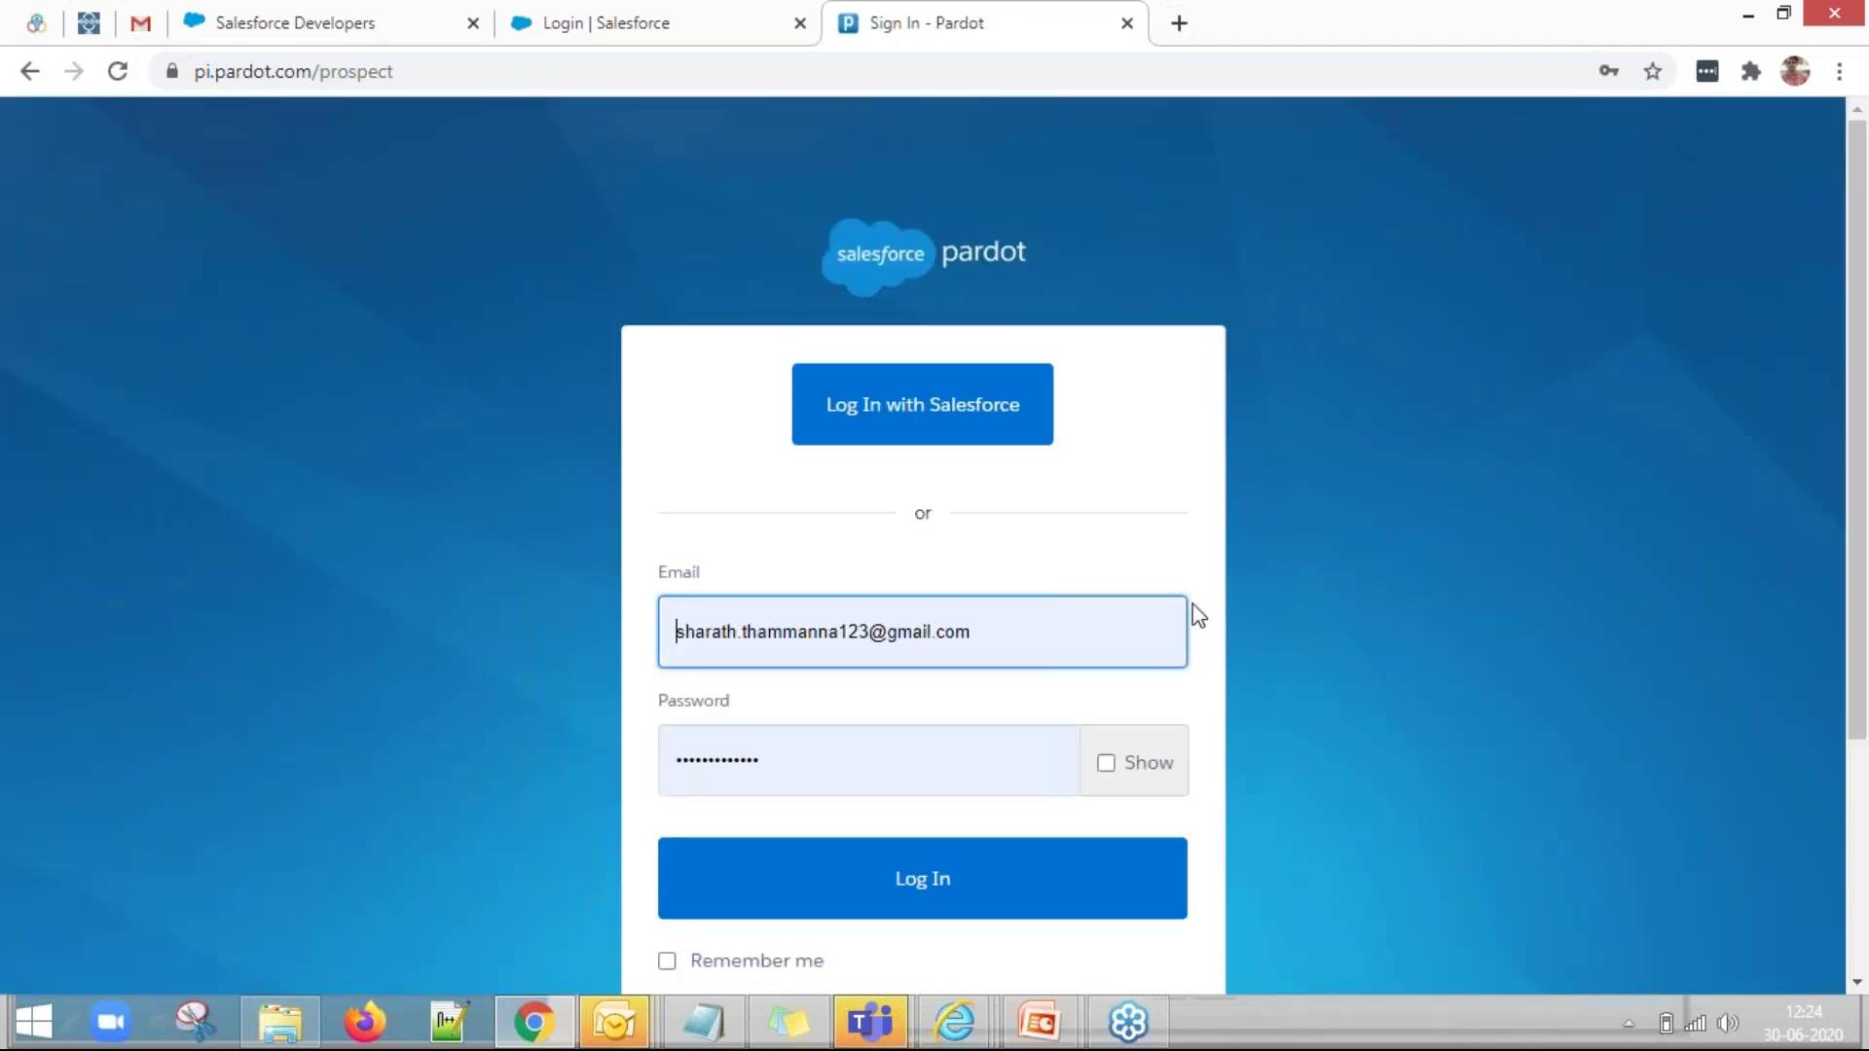
click(910, 896)
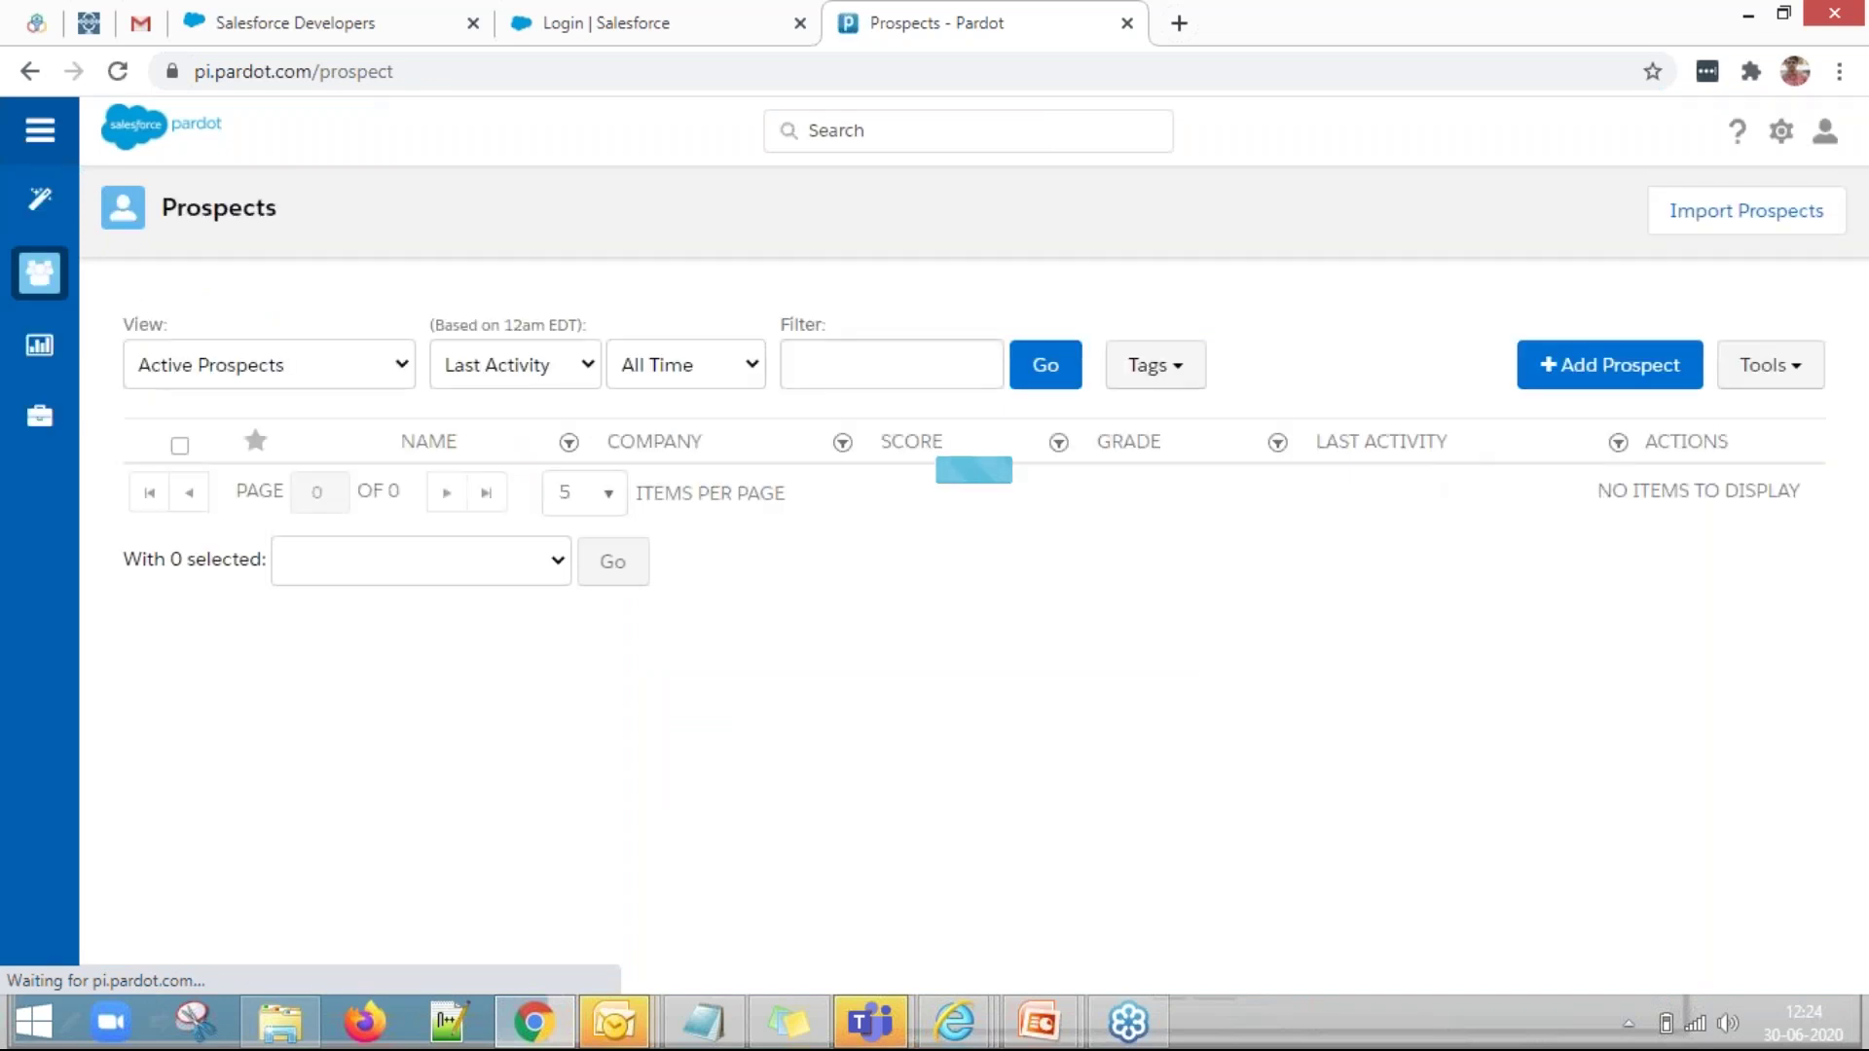
mouse_move(4, 180)
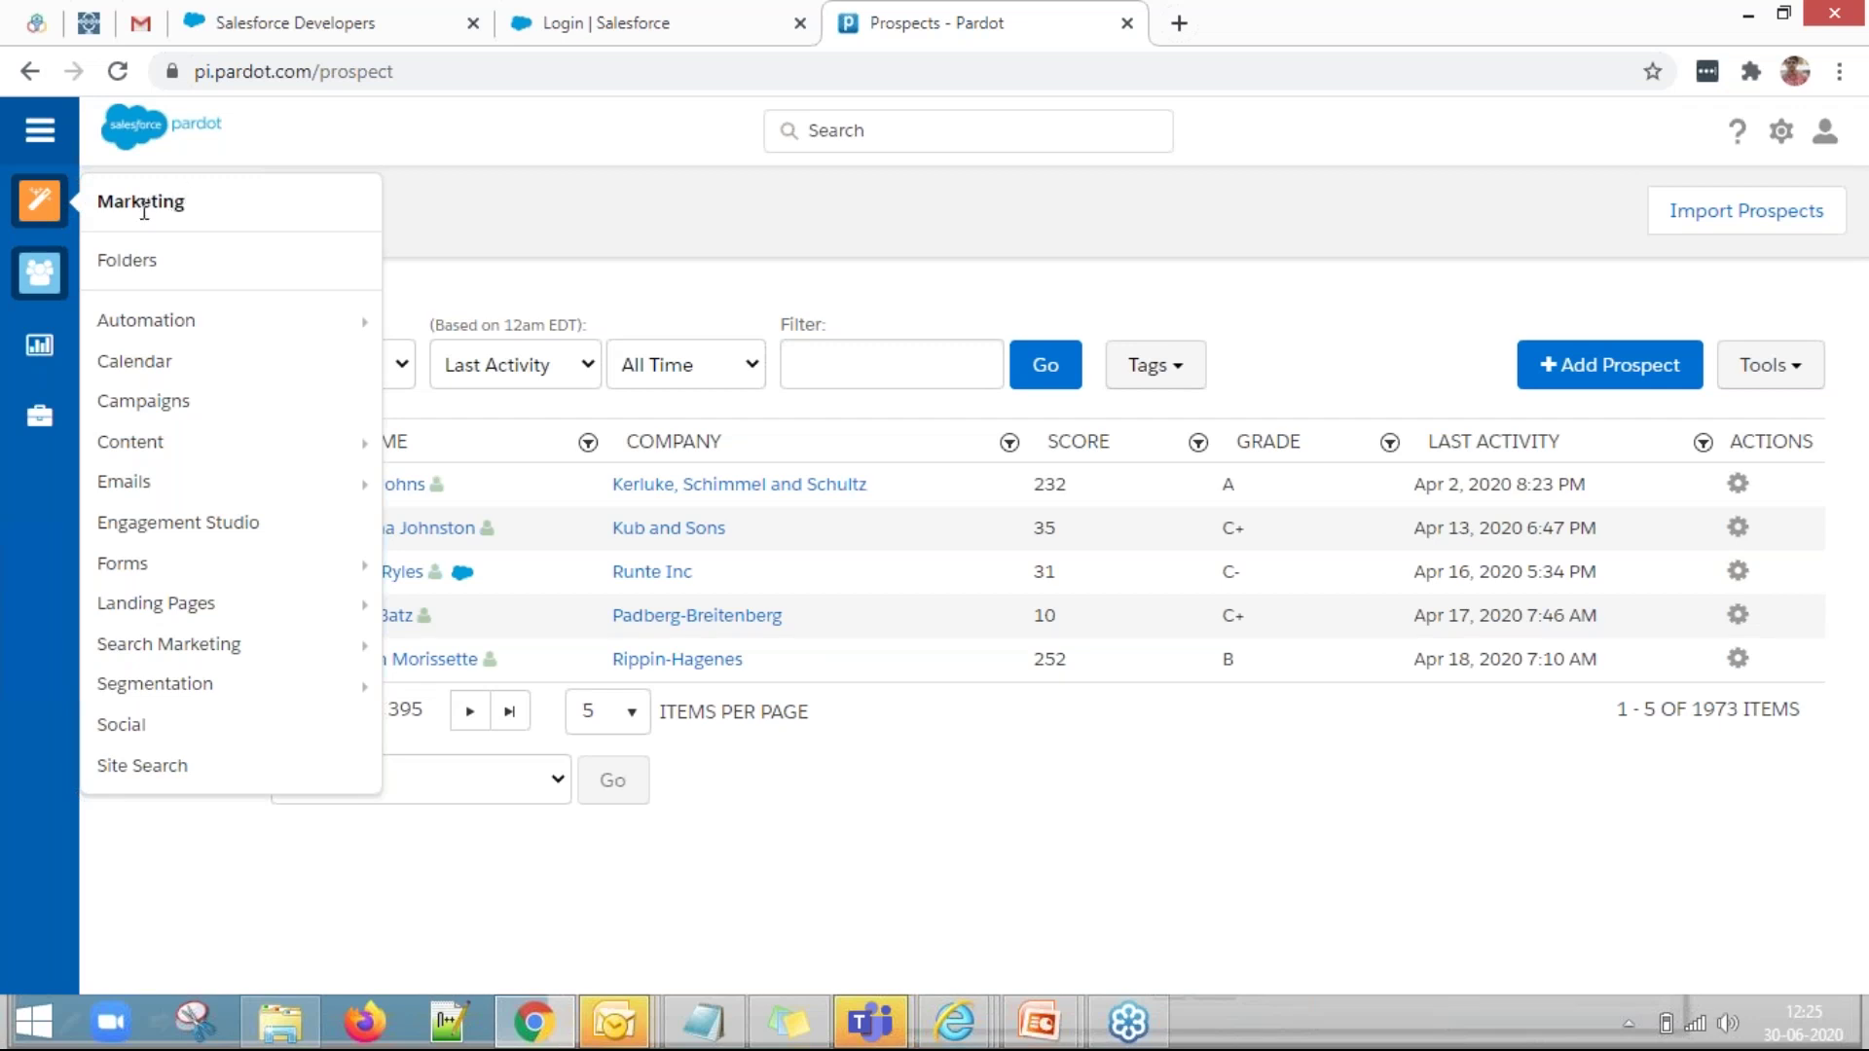
mouse_move(46, 278)
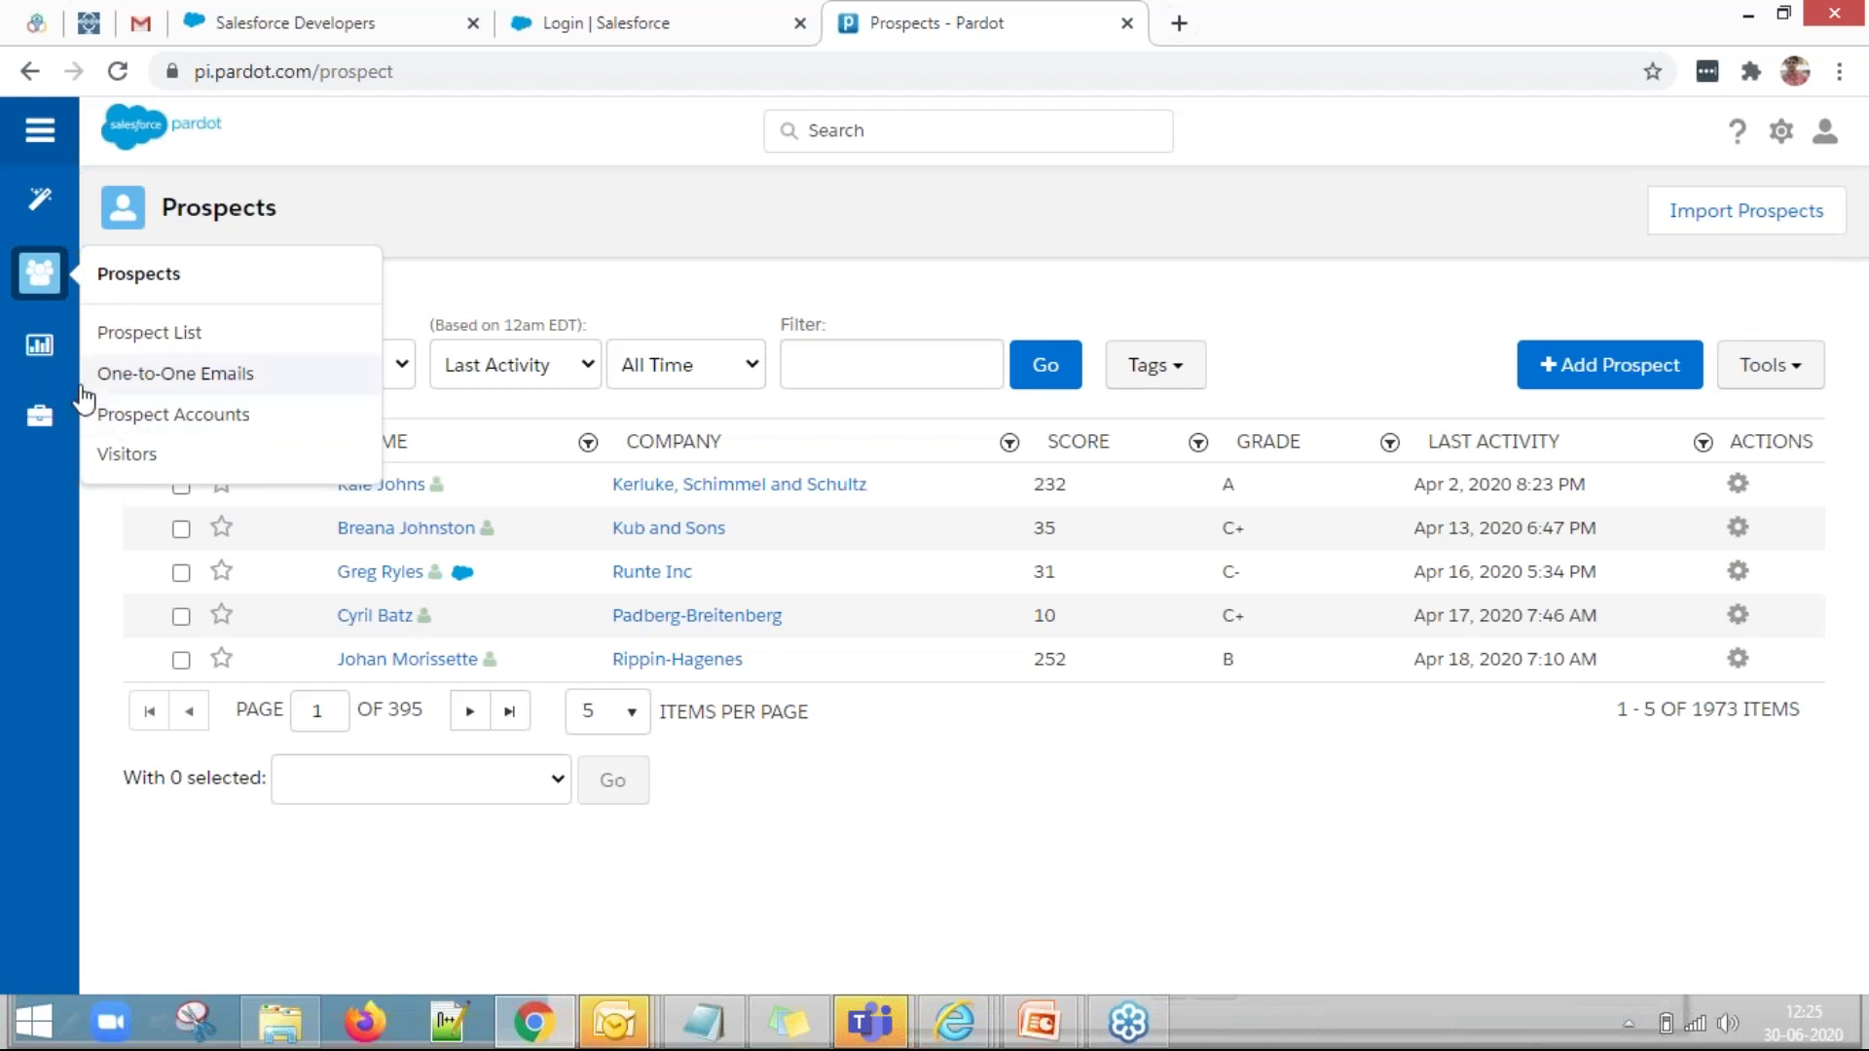
mouse_move(54, 362)
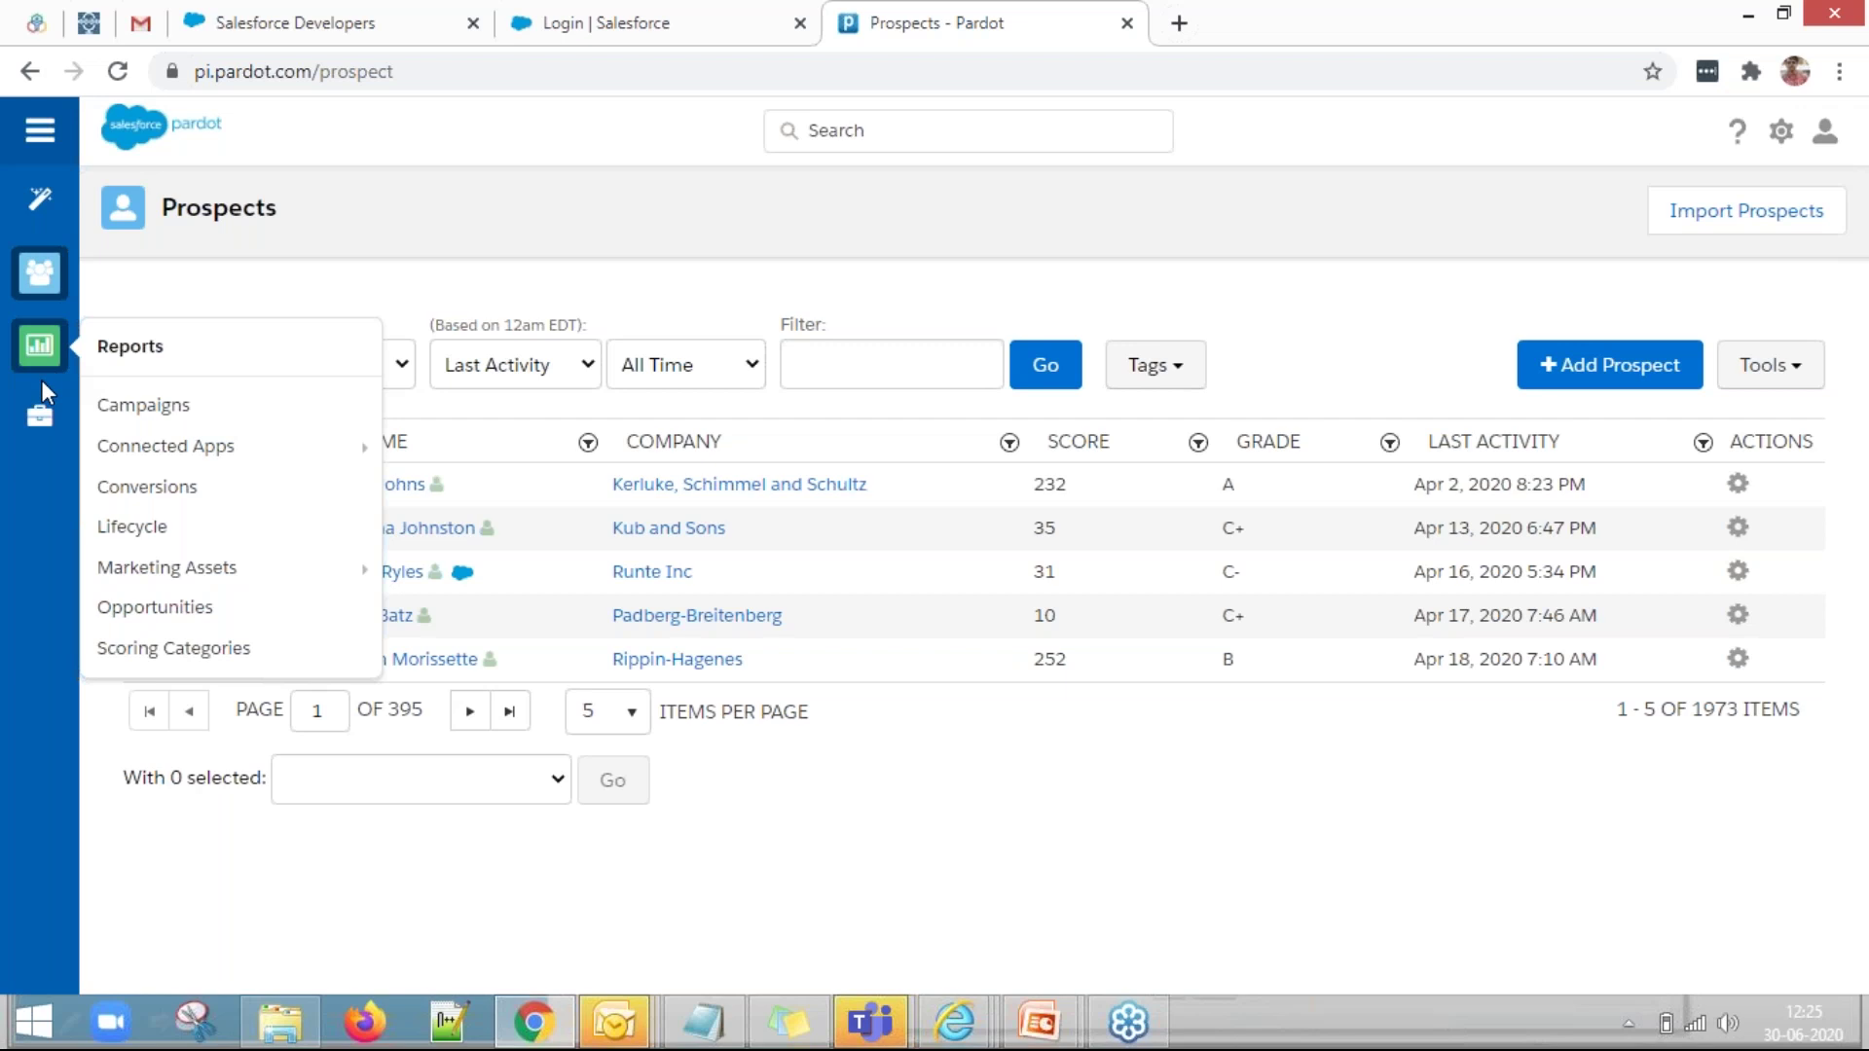
mouse_move(56, 405)
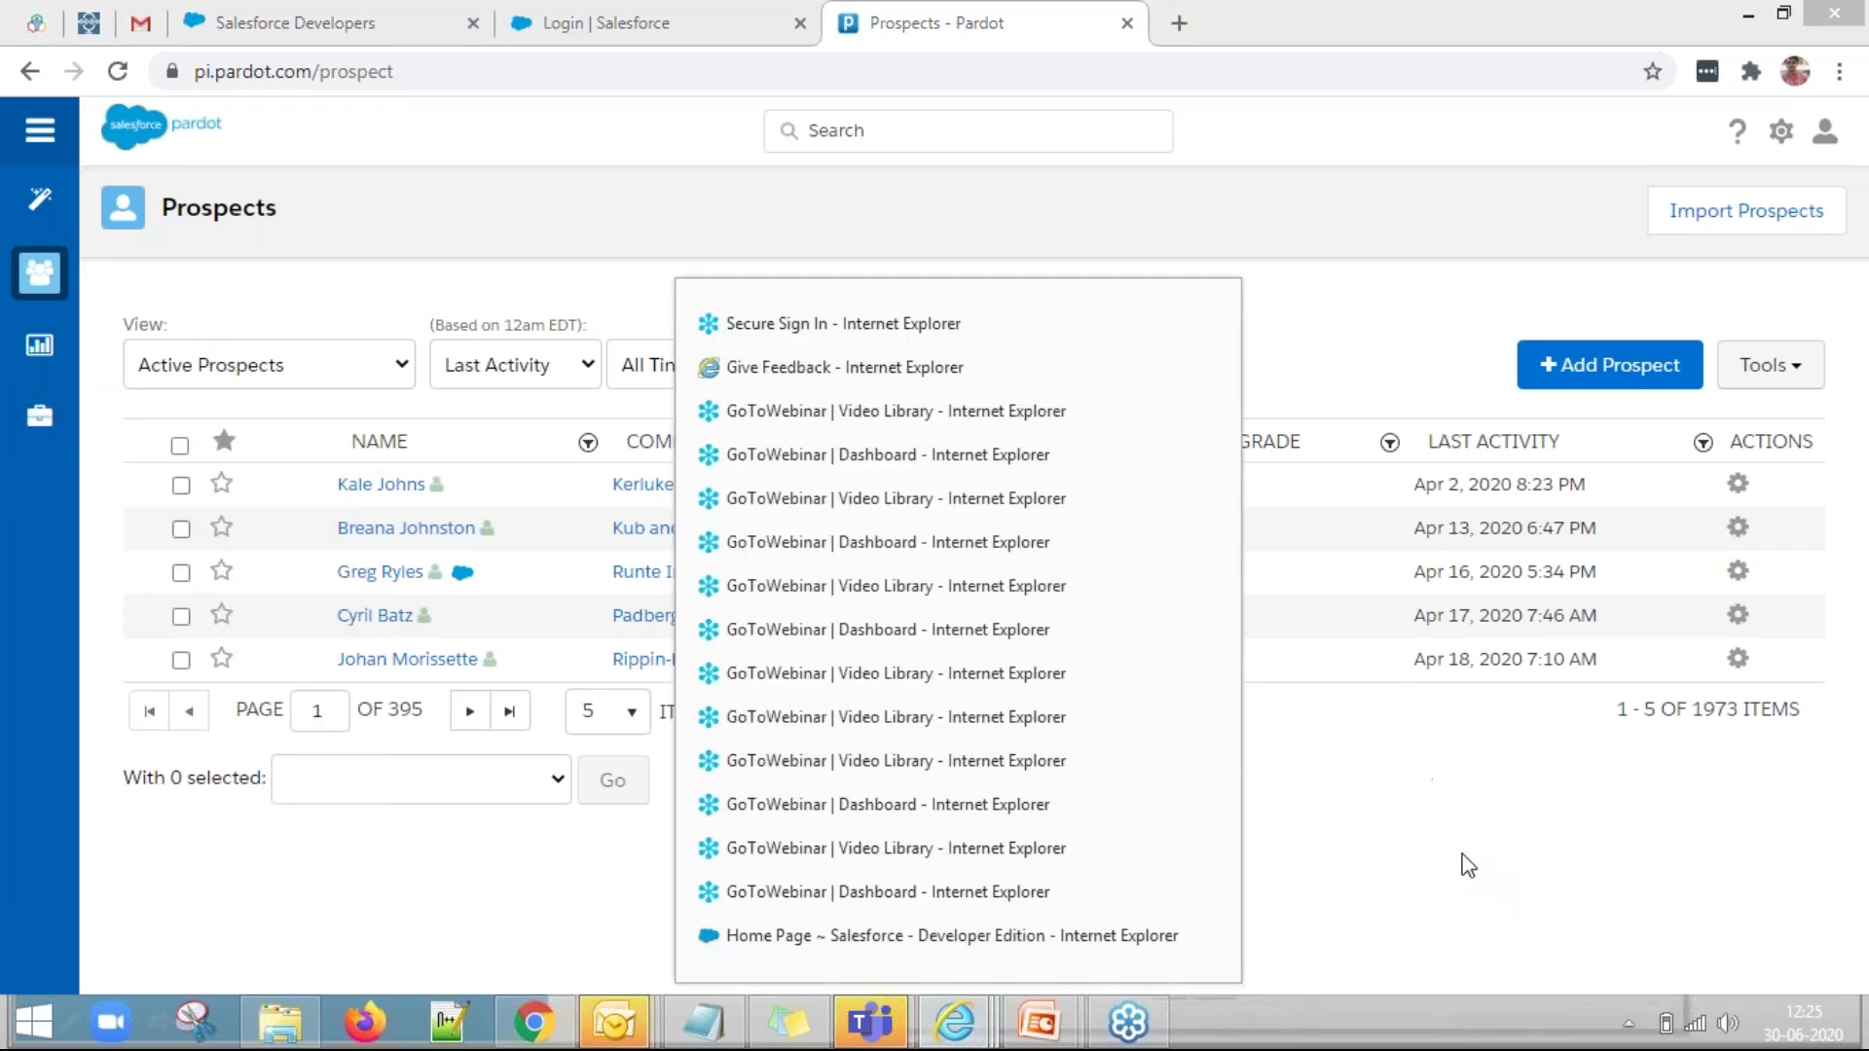
mouse_move(959, 1022)
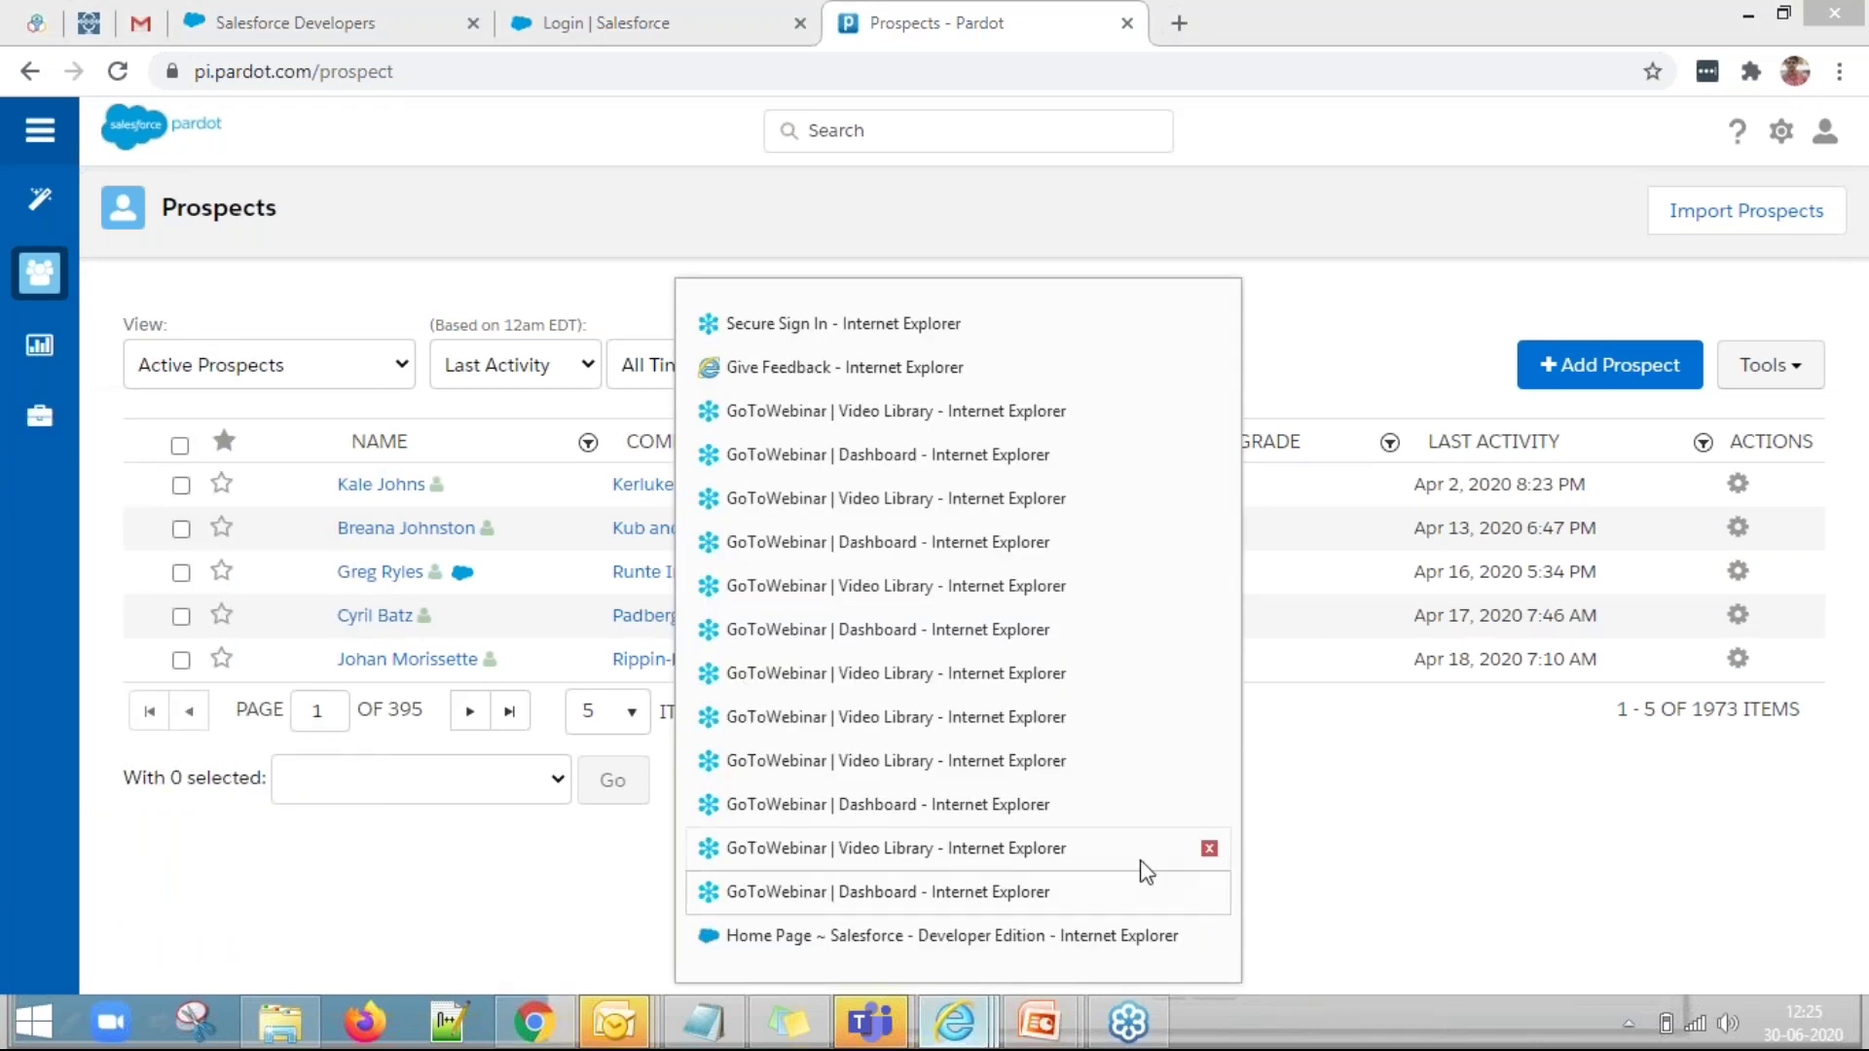
Switch from Internet Explorer to Chrome and start a new empty tab.
click(958, 937)
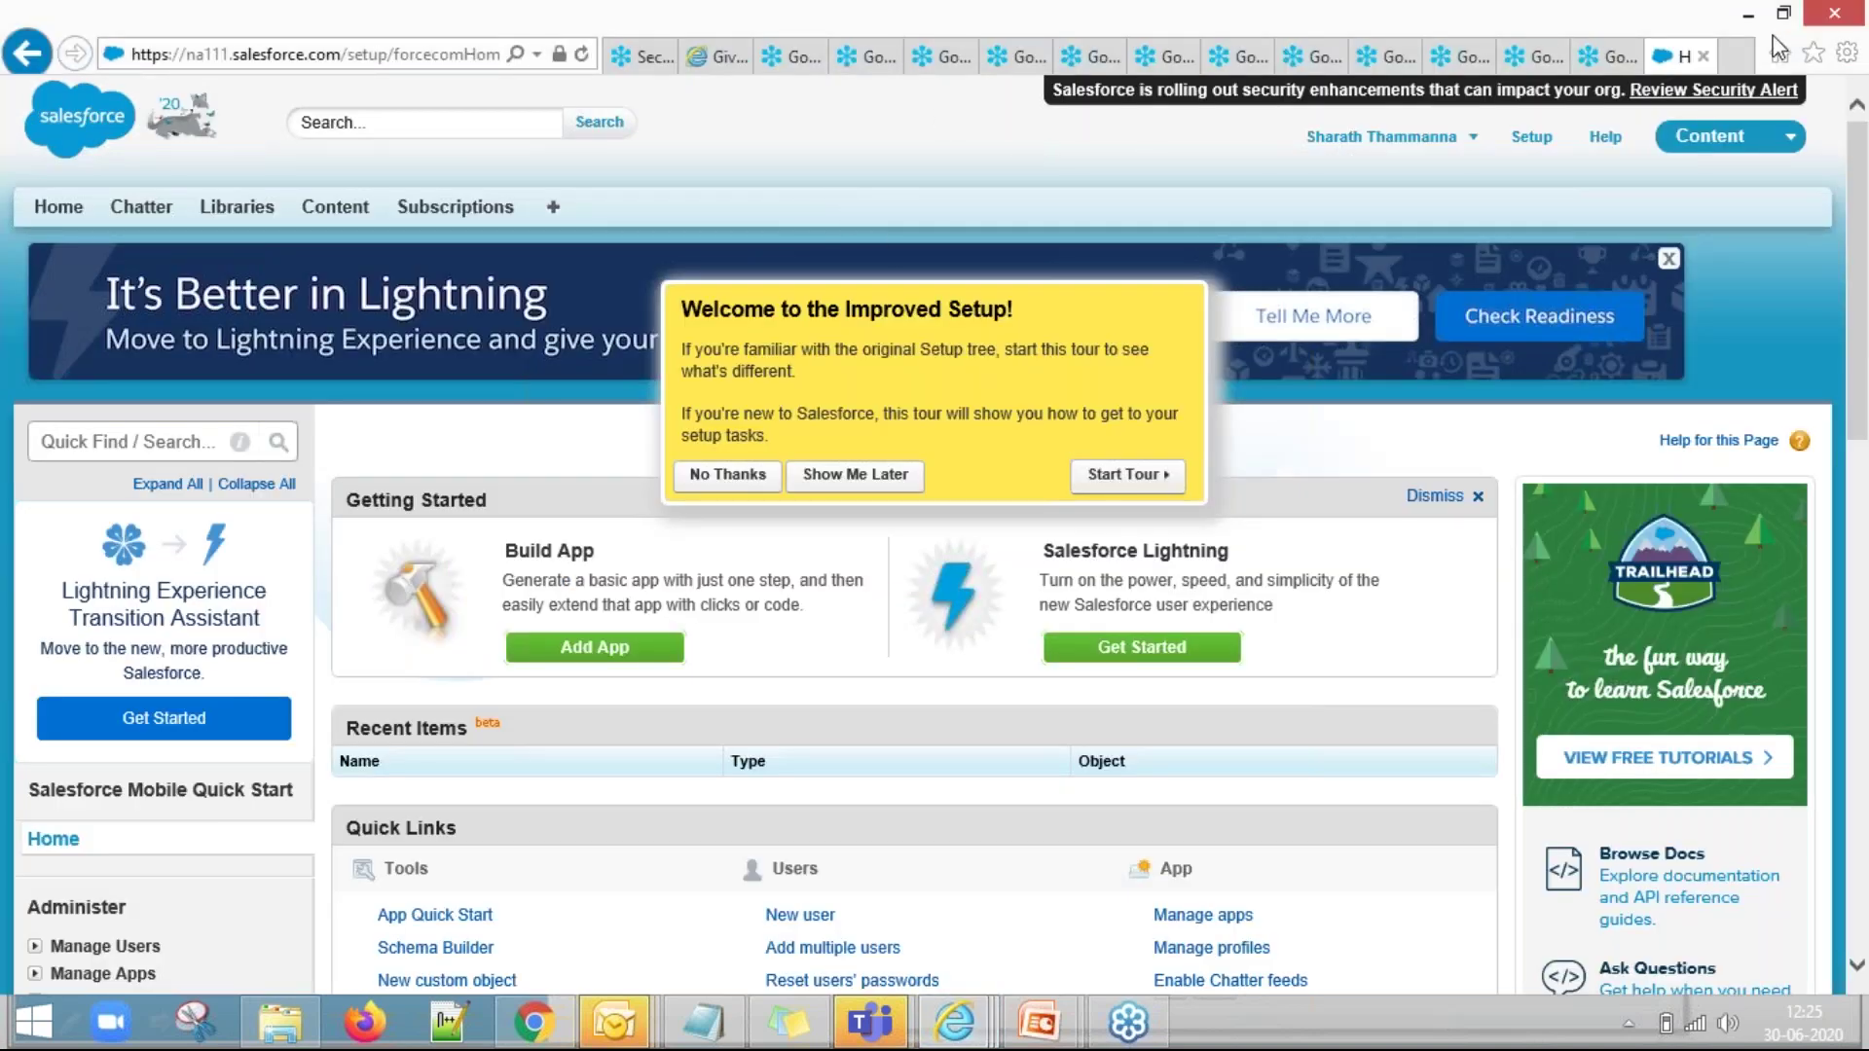
click(1741, 59)
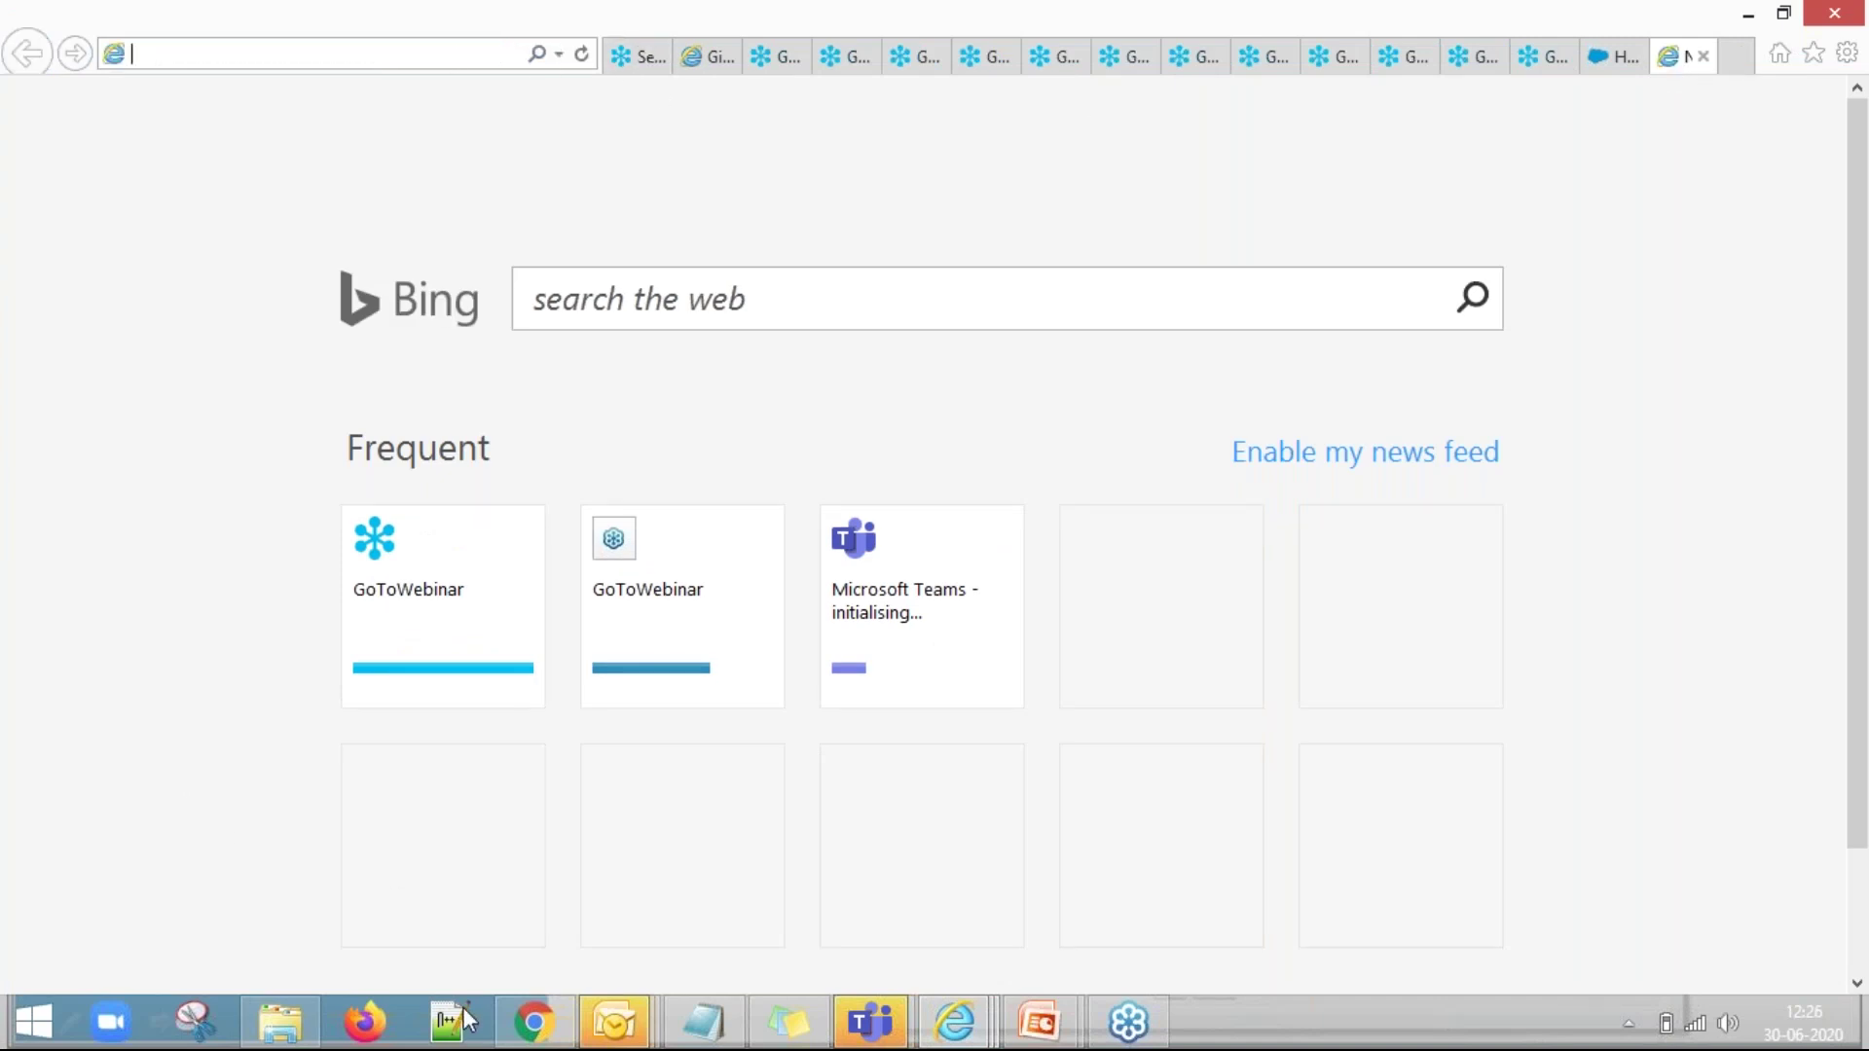
click(534, 1022)
click(1176, 27)
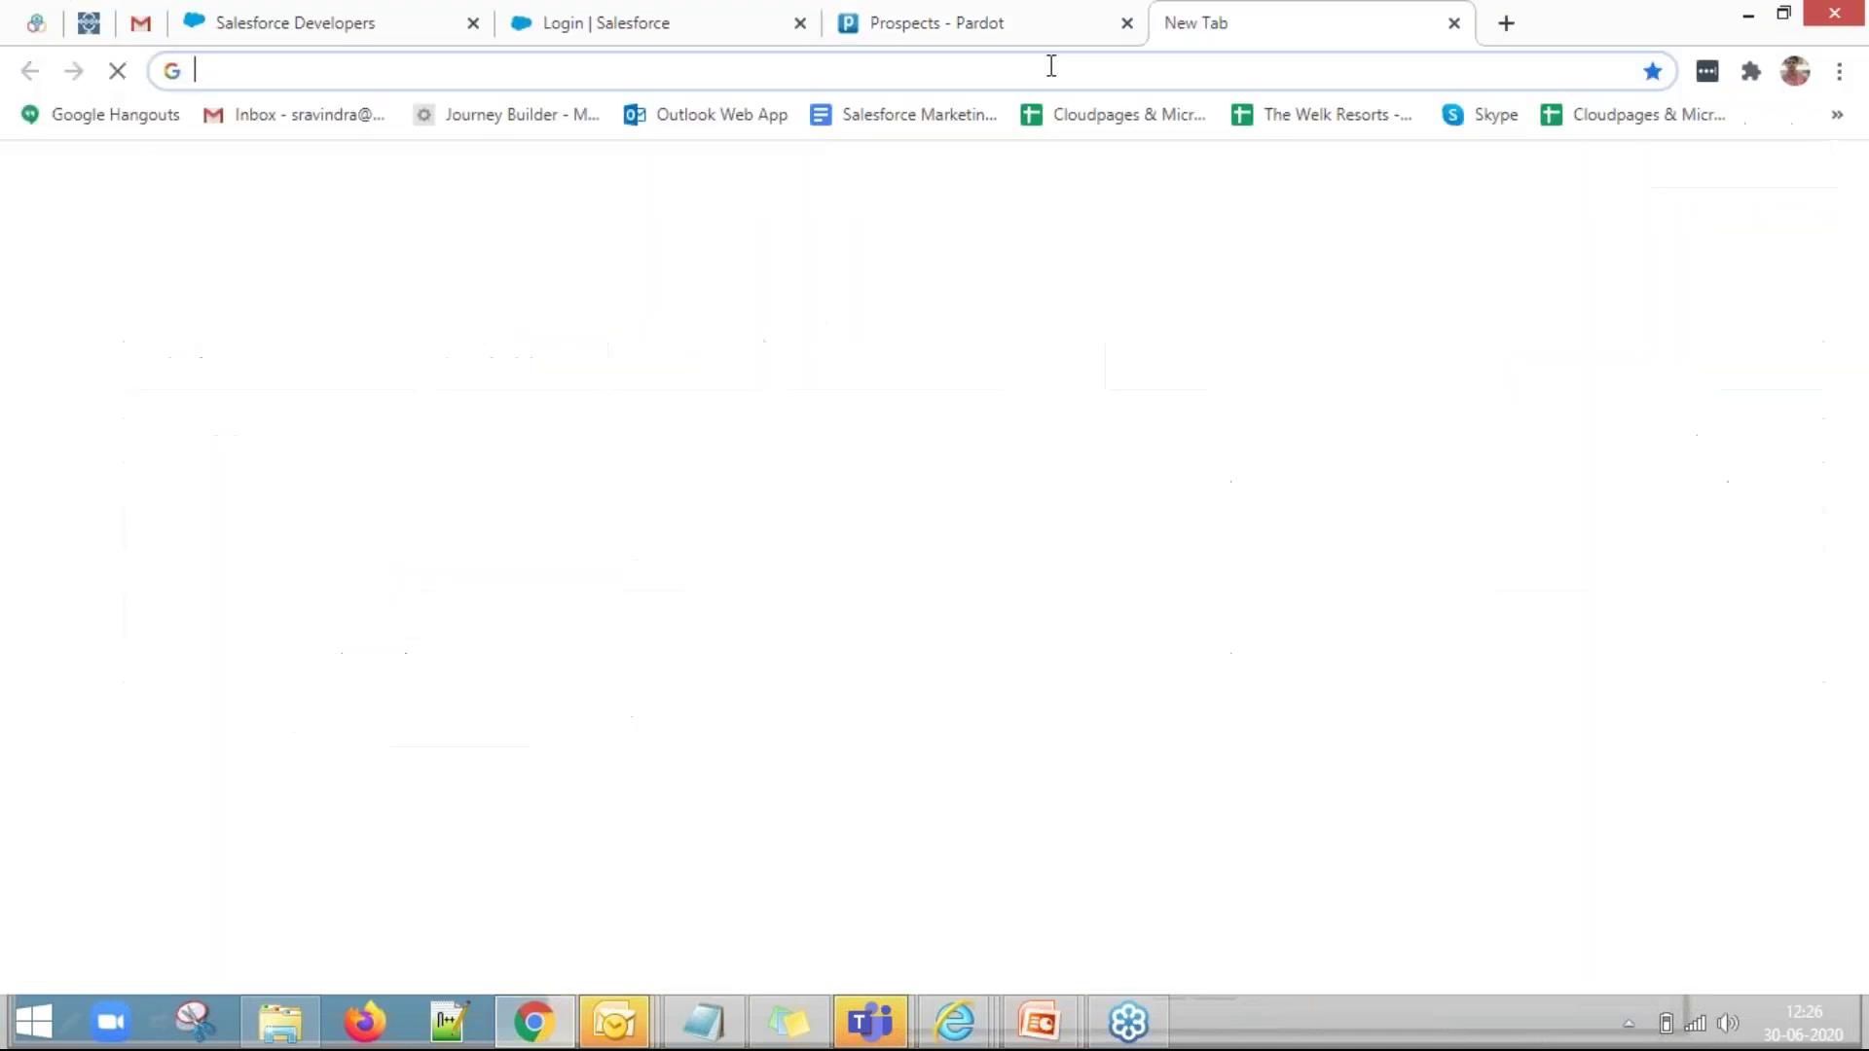
click(1051, 66)
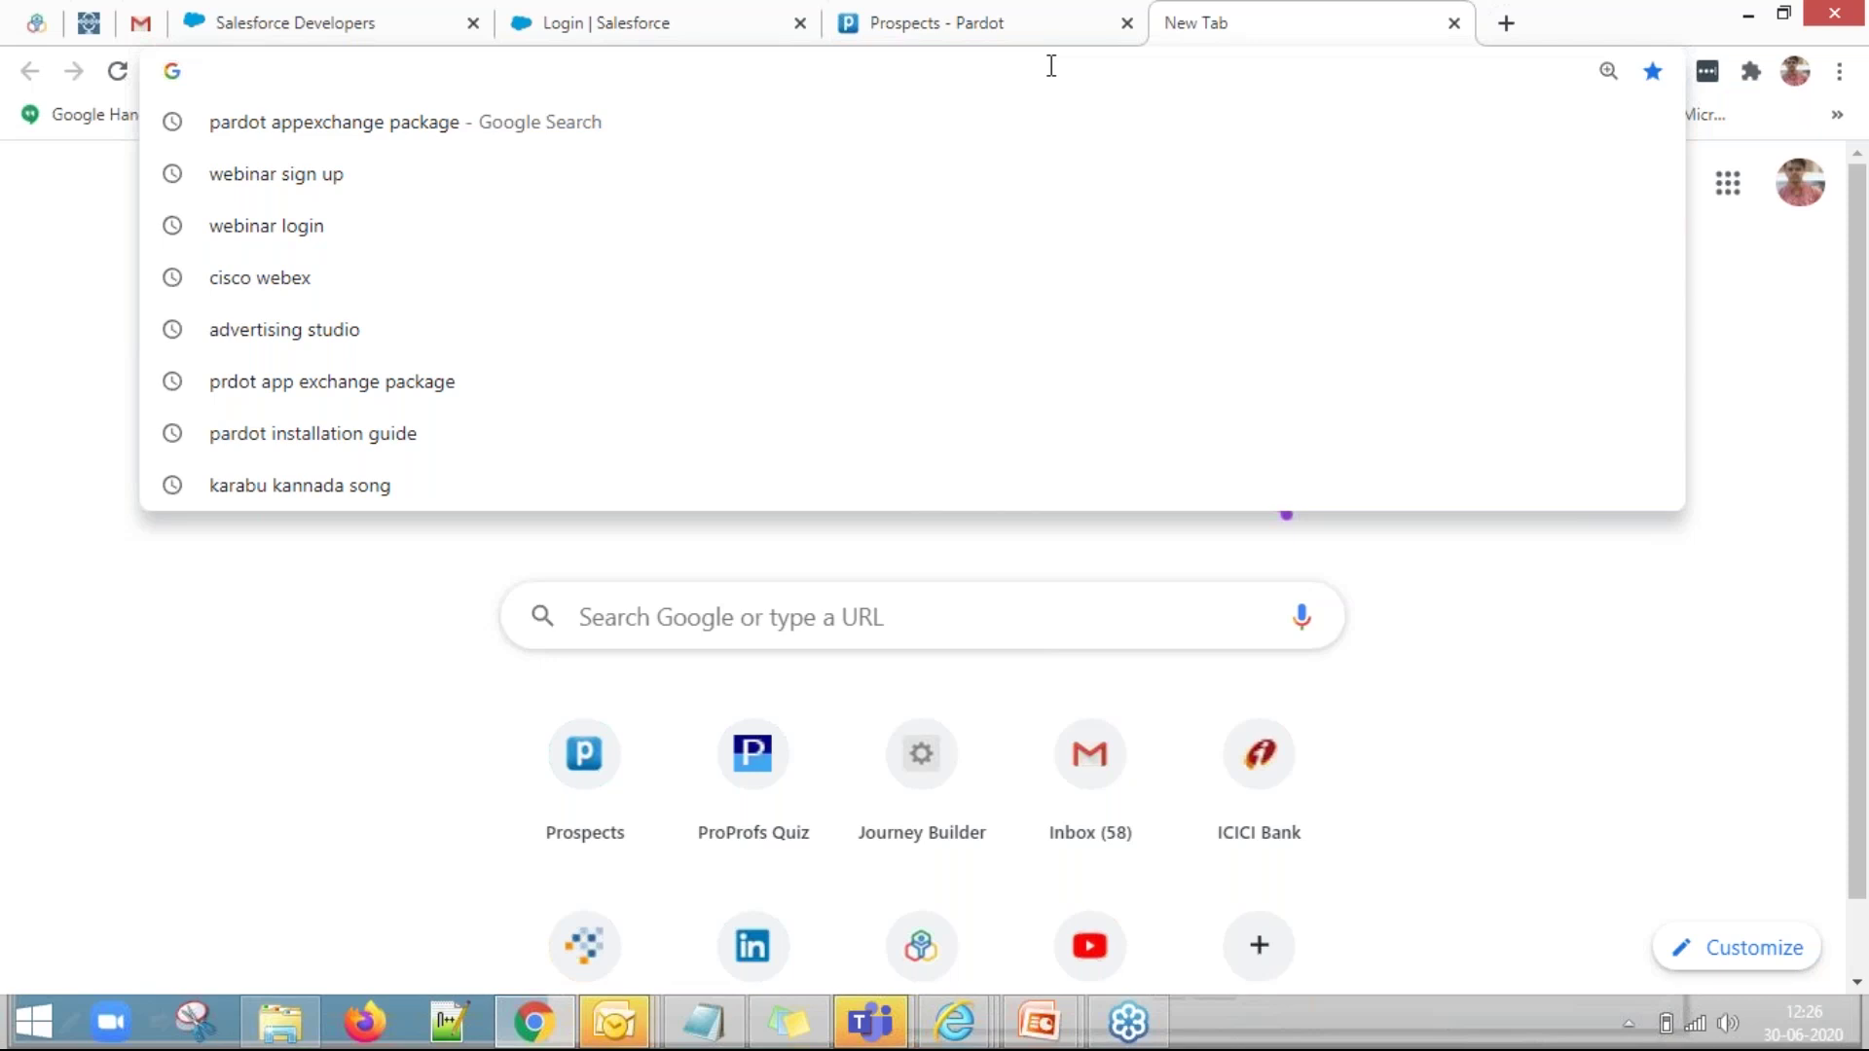
Check the connector setup slide in the presentation, then return to Chrome's address bar.
click(1040, 1022)
click(1132, 876)
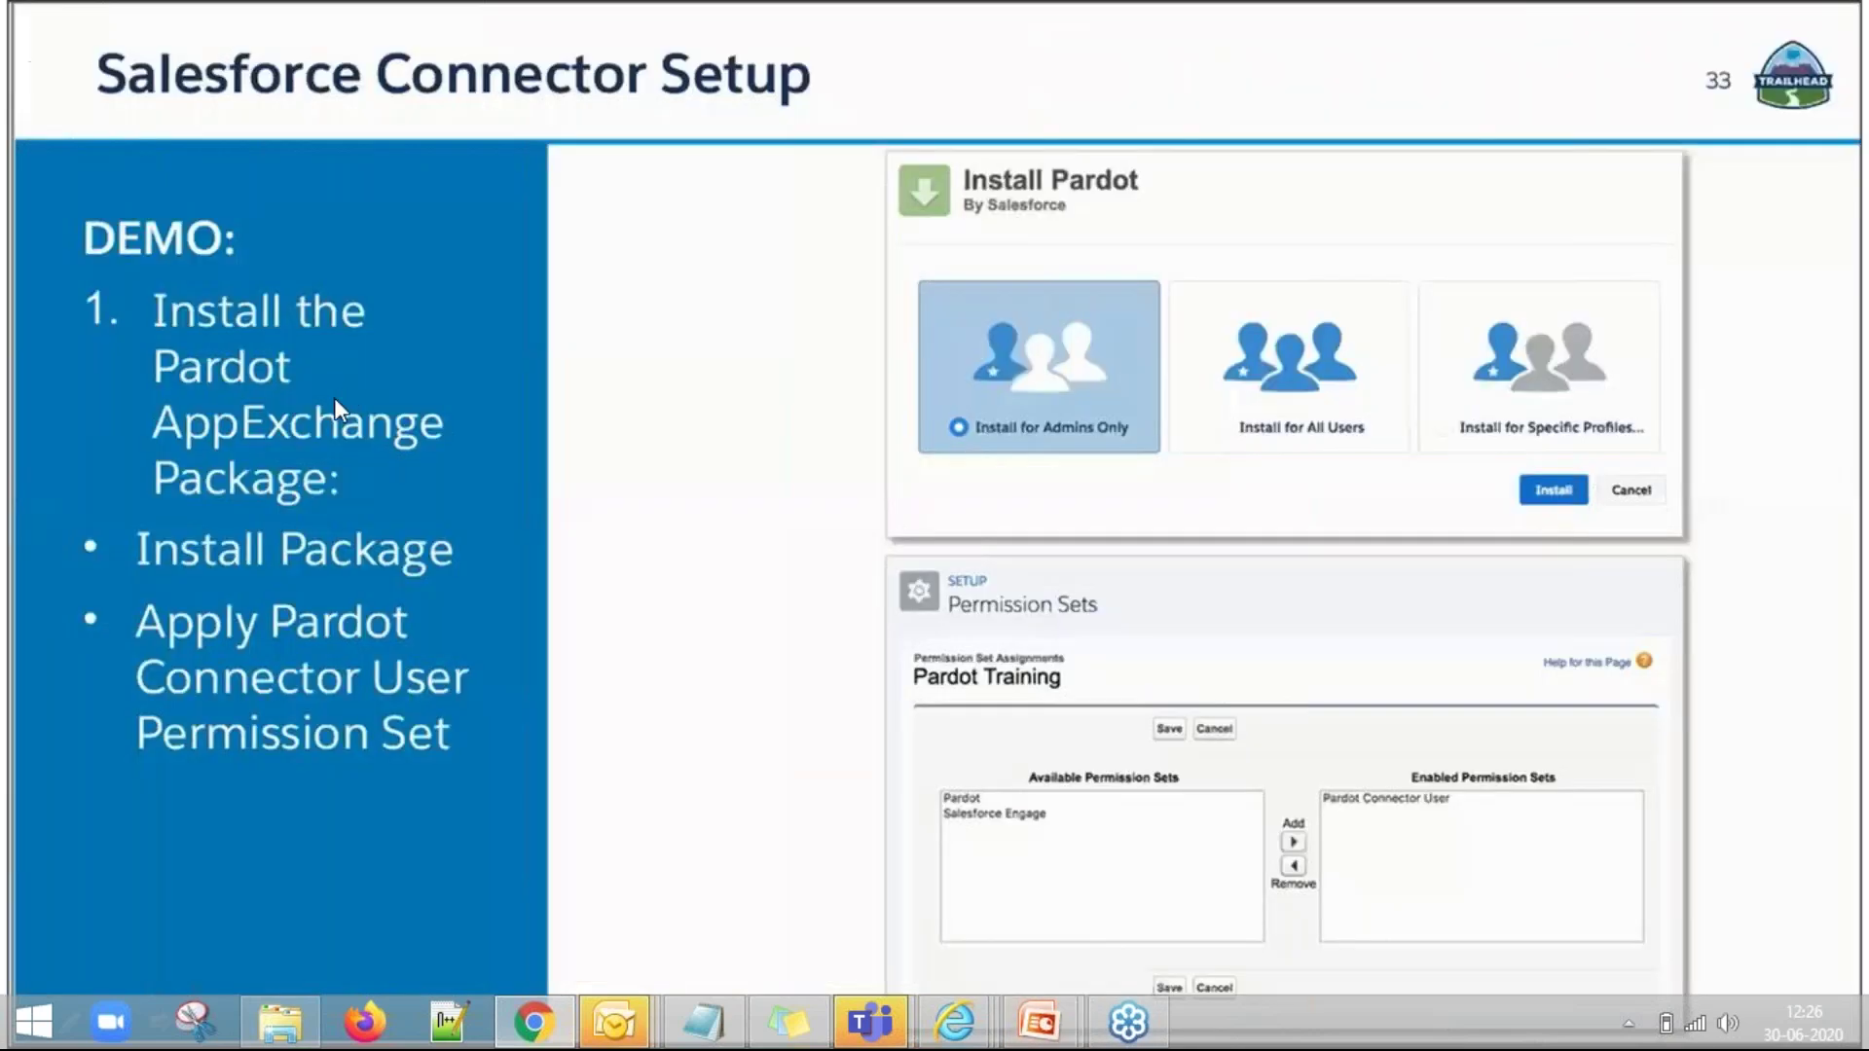
key(alt+Tab)
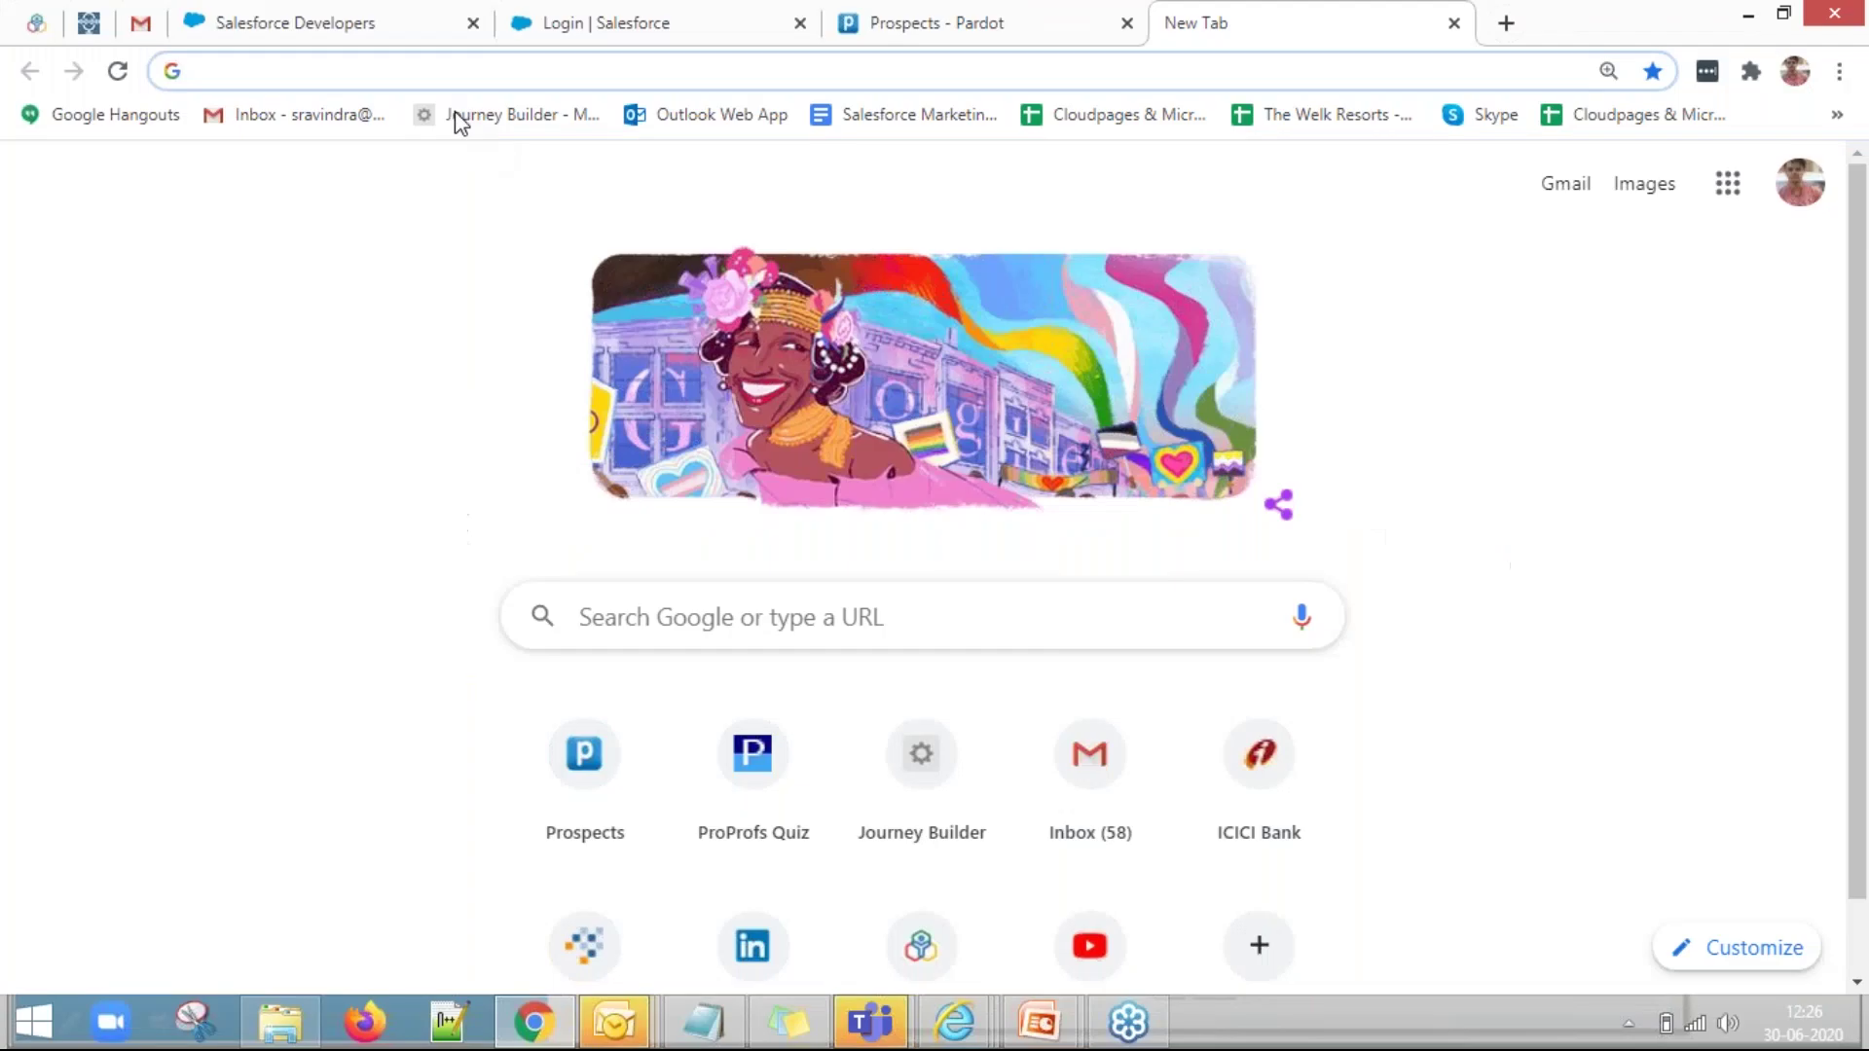
click(421, 64)
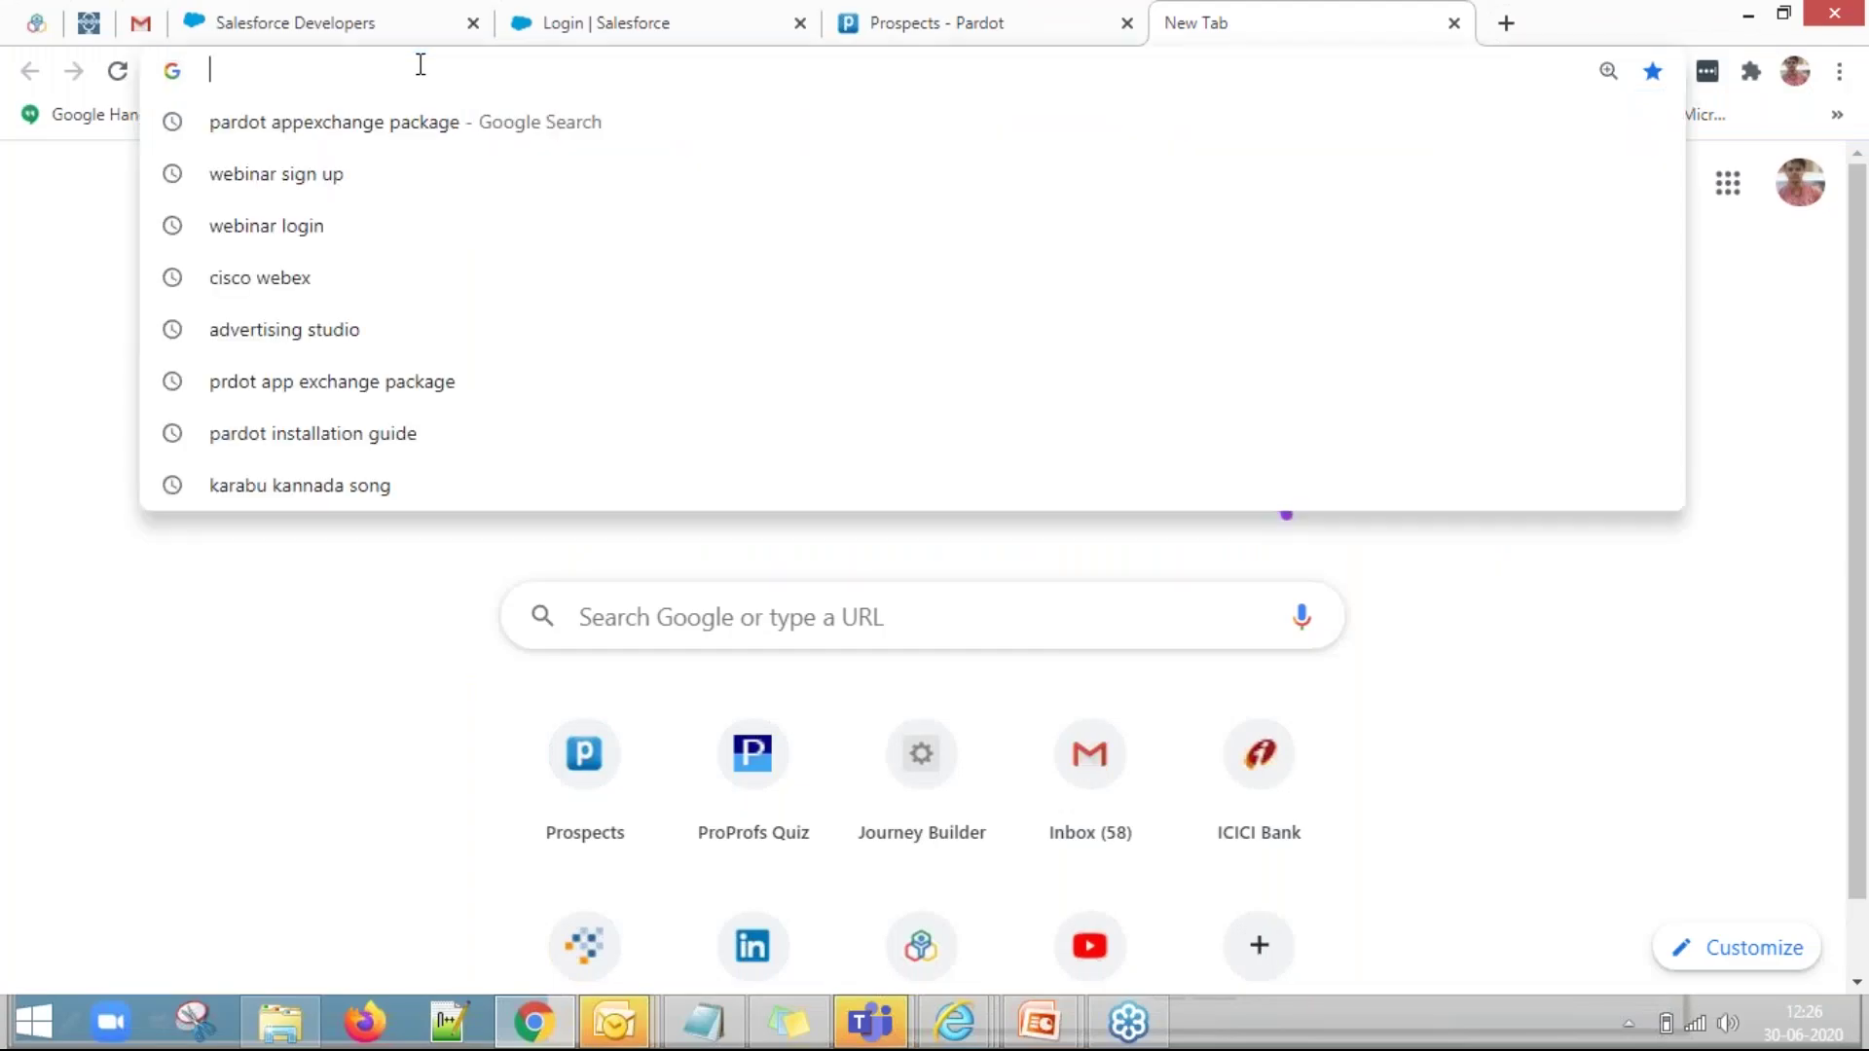
Search 'pardot appexchange package', go to the Salesforce Help install article, and follow its installation link.
text(pard)
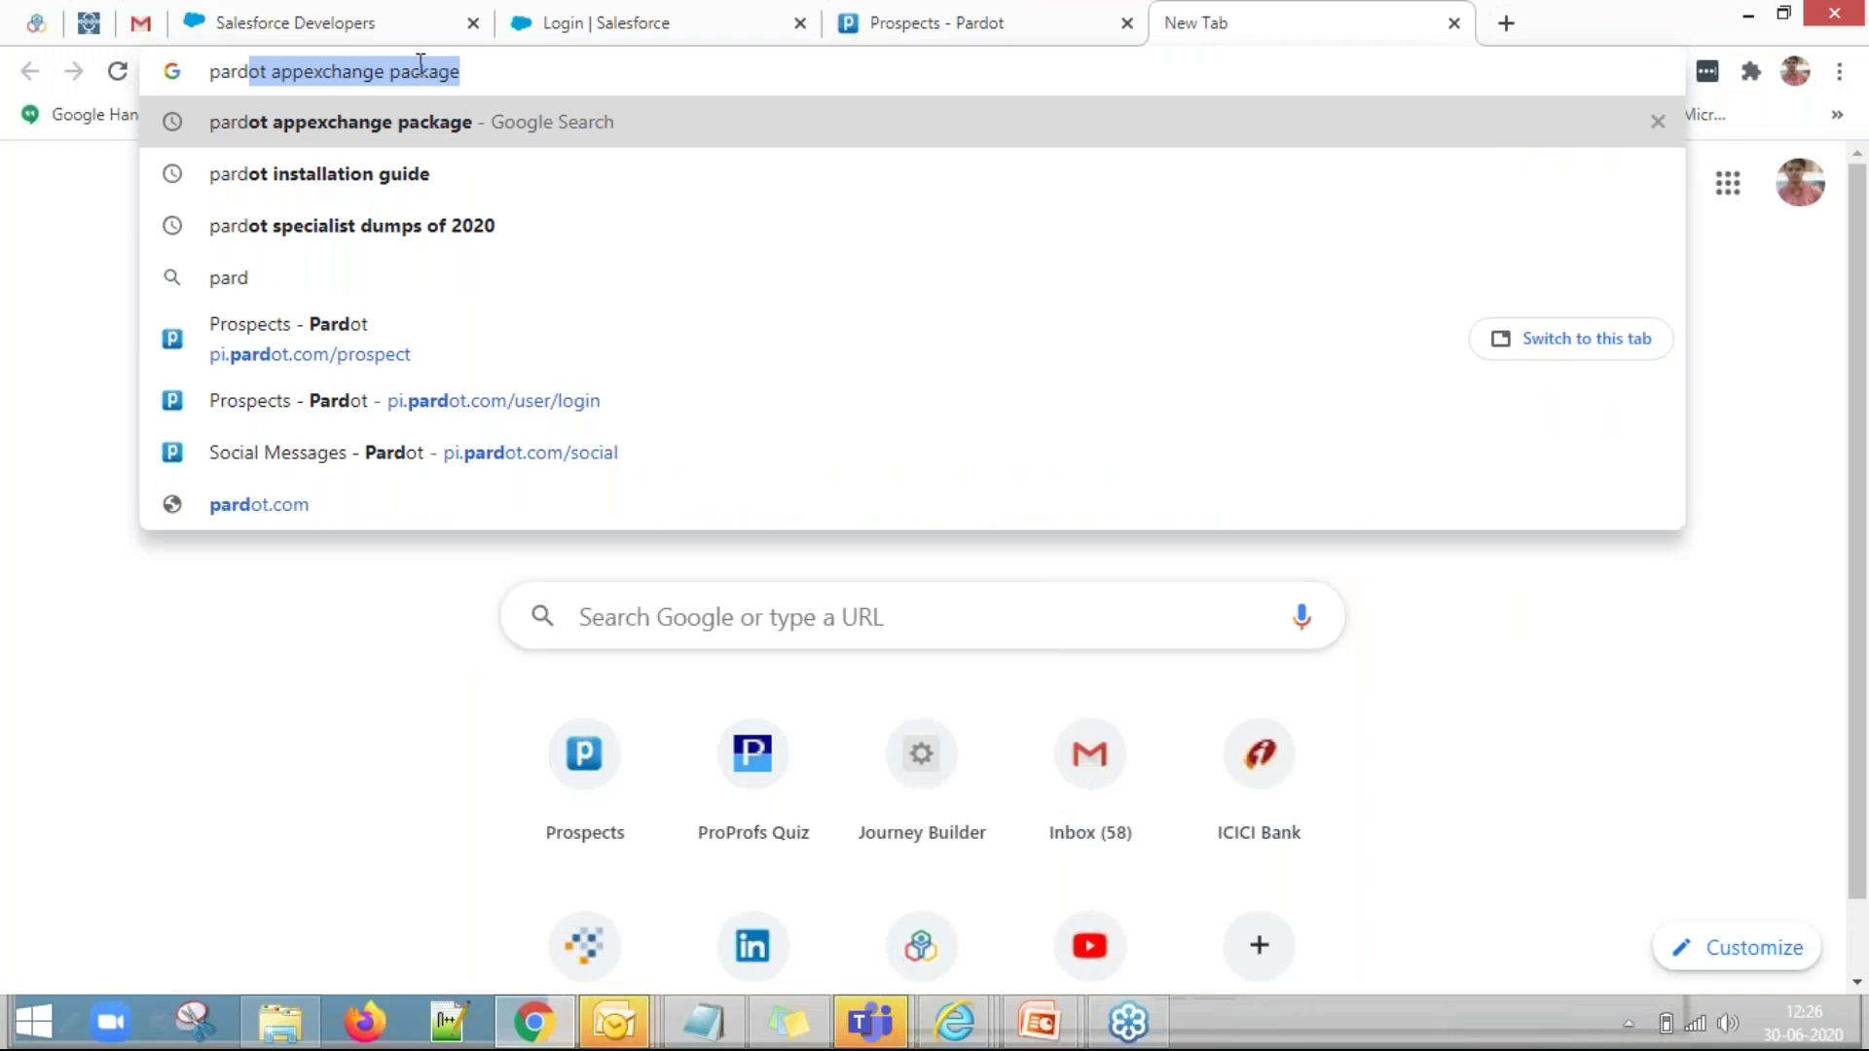
click(429, 127)
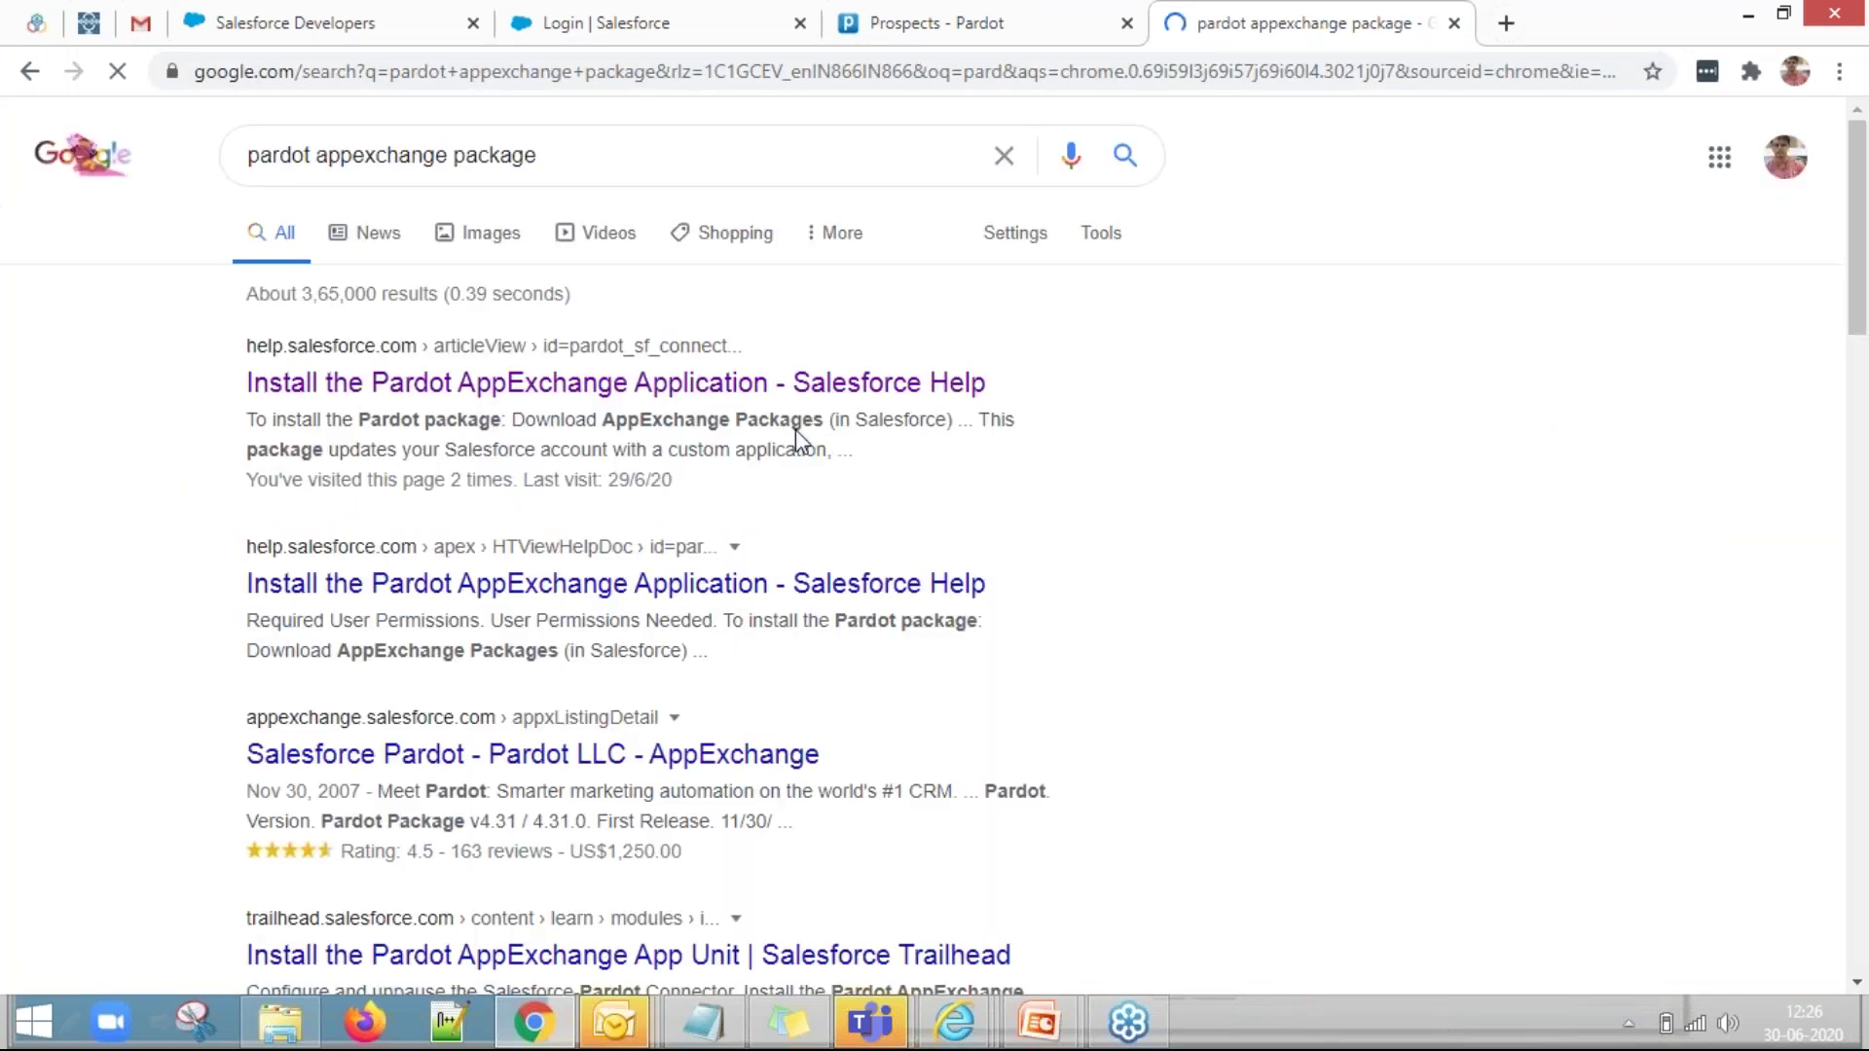
click(485, 391)
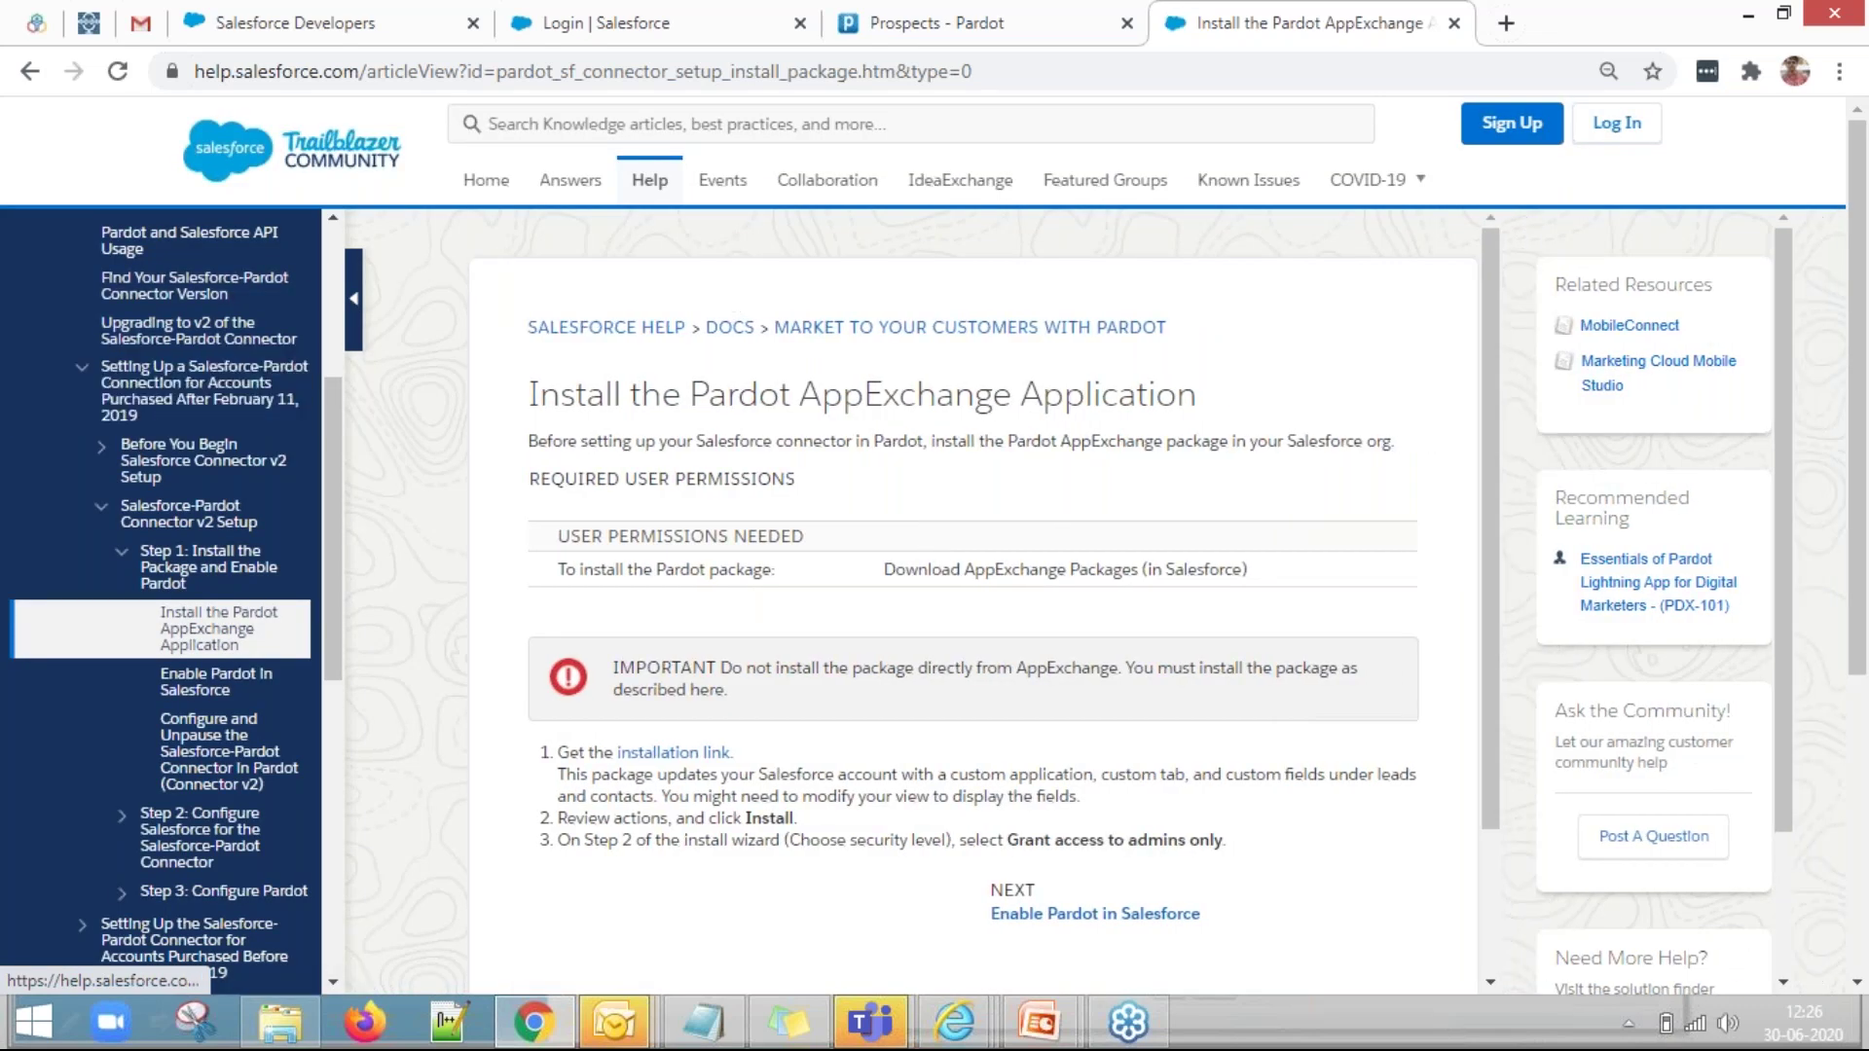
scroll(651, 675, down, 1)
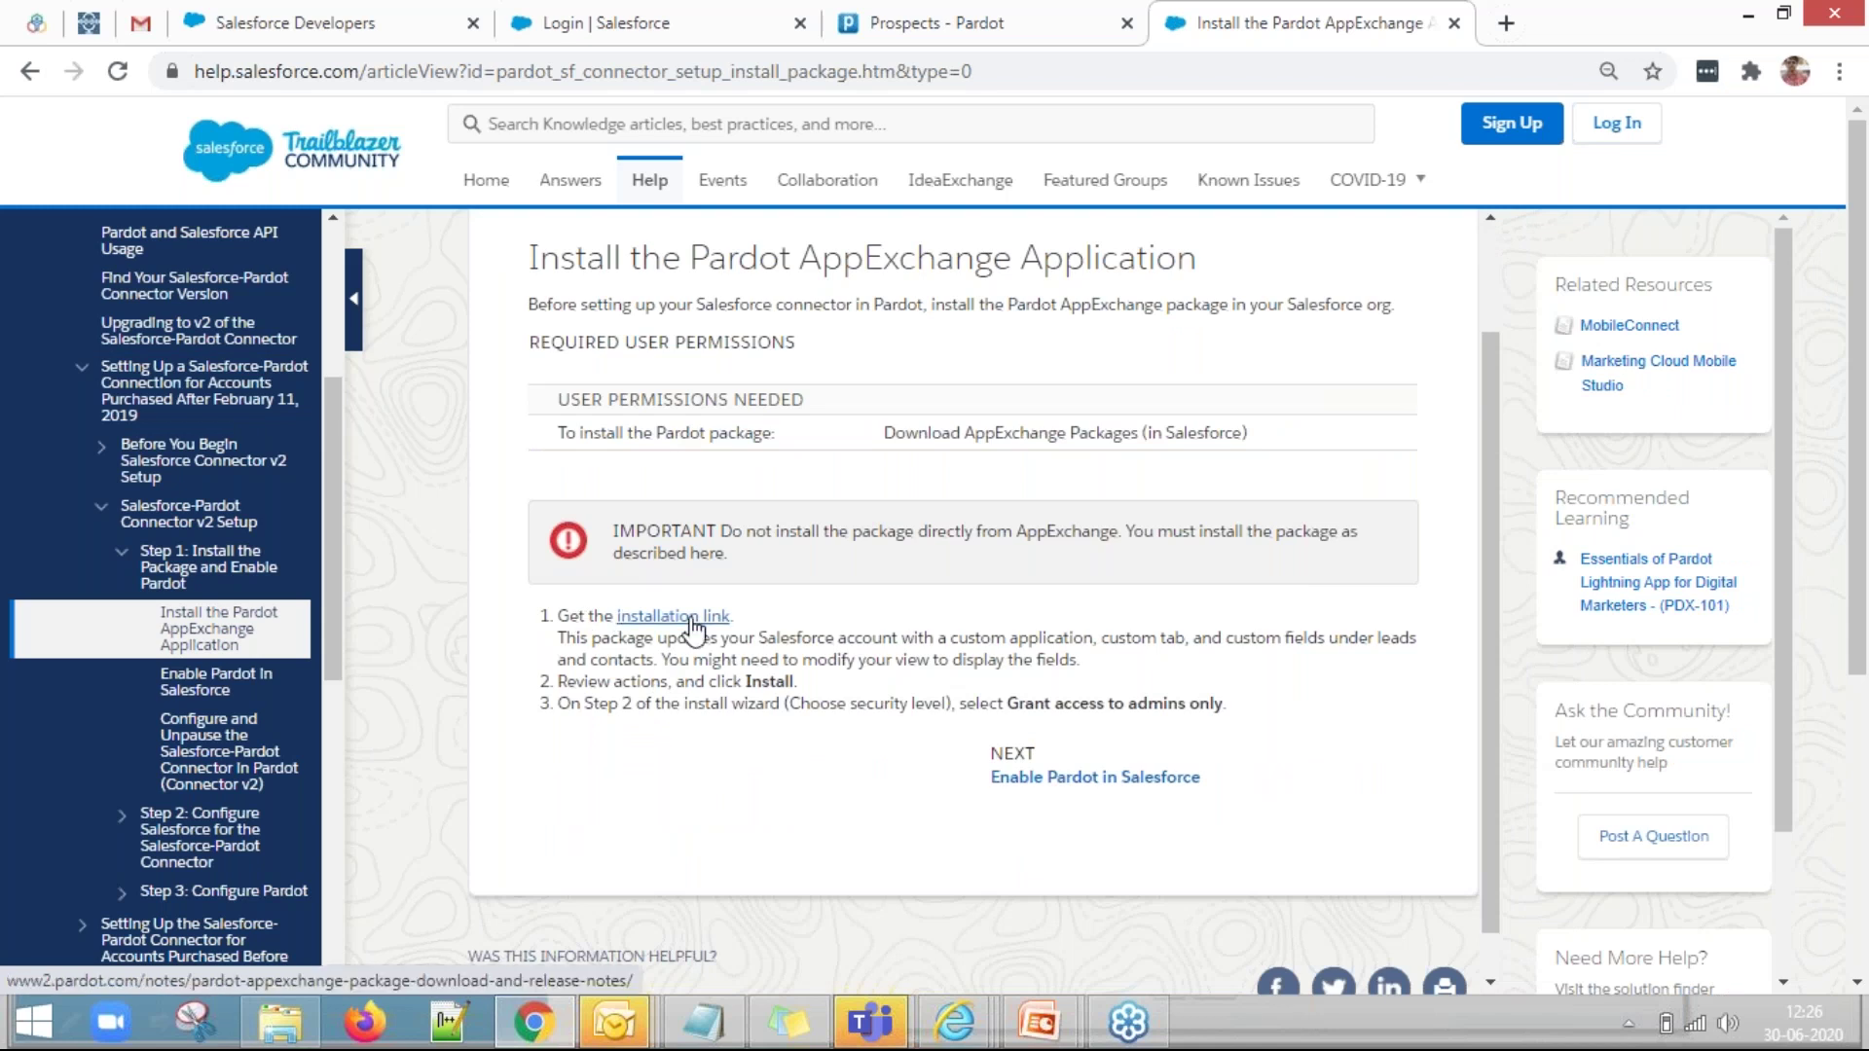
click(692, 619)
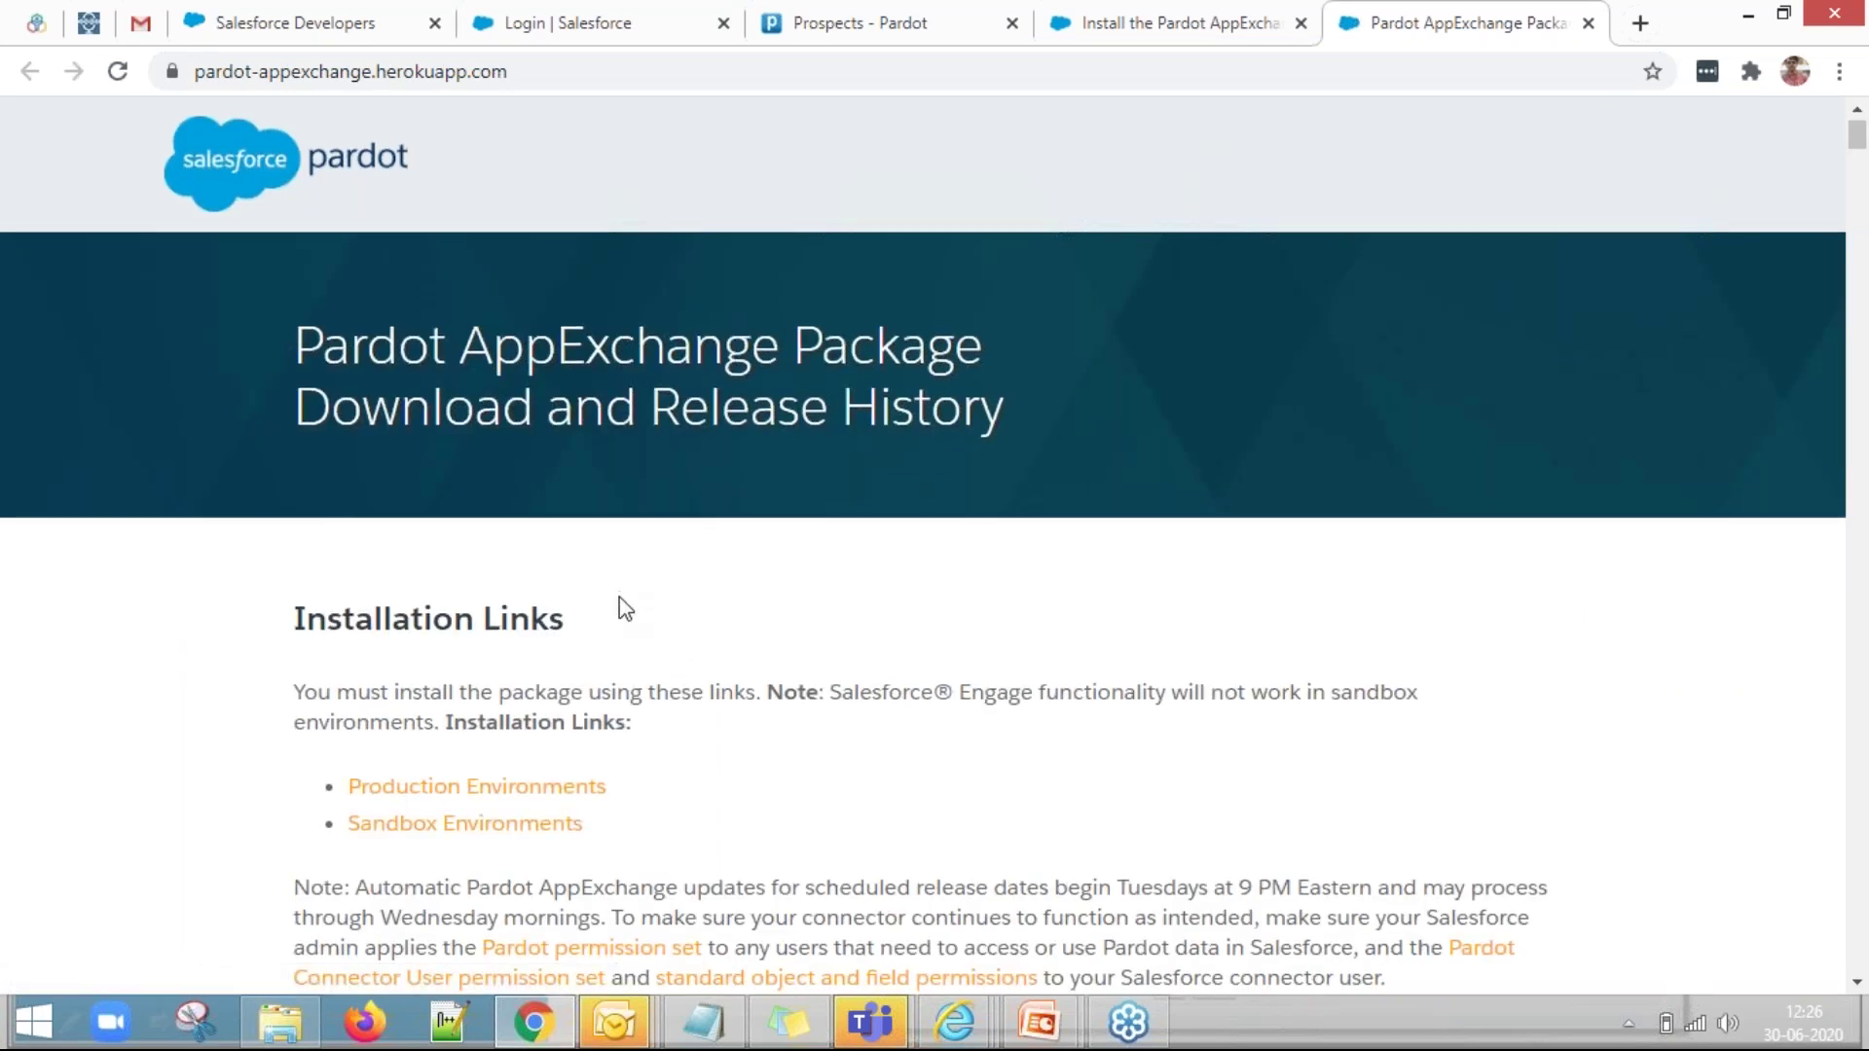
Scroll to Installation Links and choose Production Environments to reach the Pardot v4.72 upgrade page.
scroll(799, 552, down, 2)
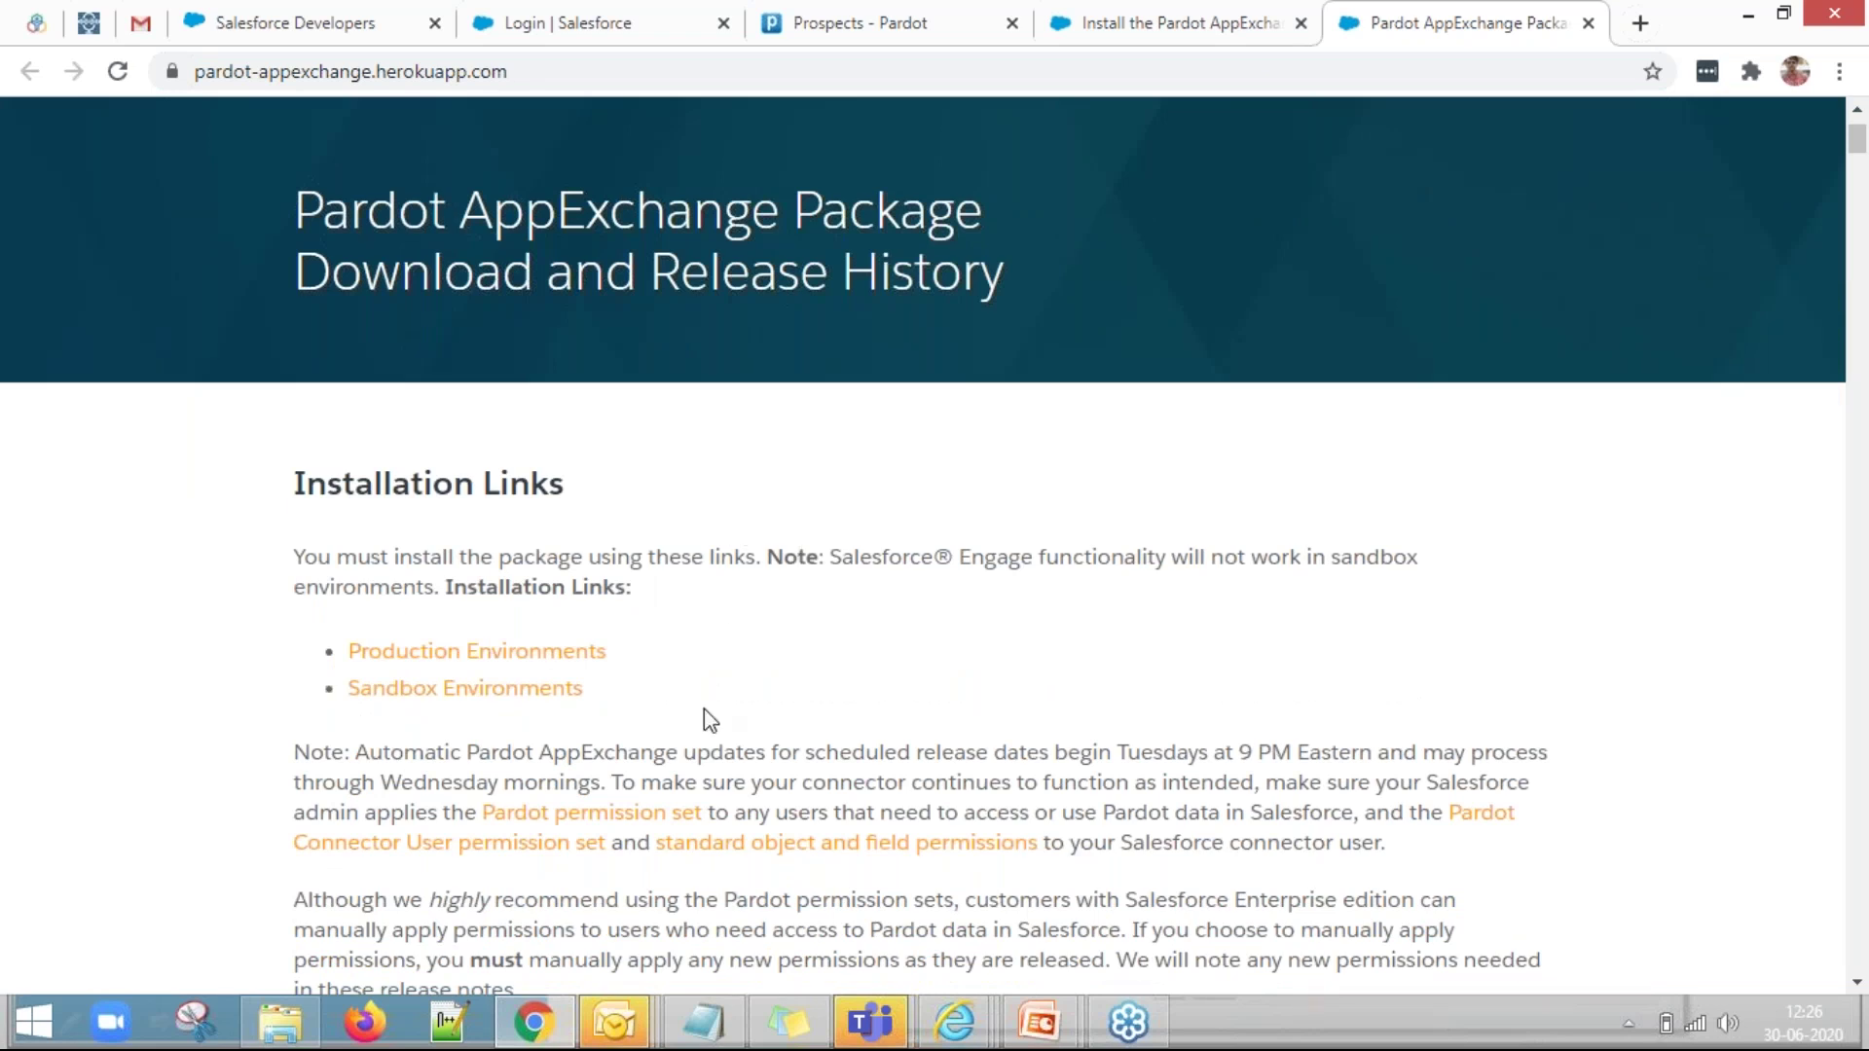
scroll(715, 701, down, 2)
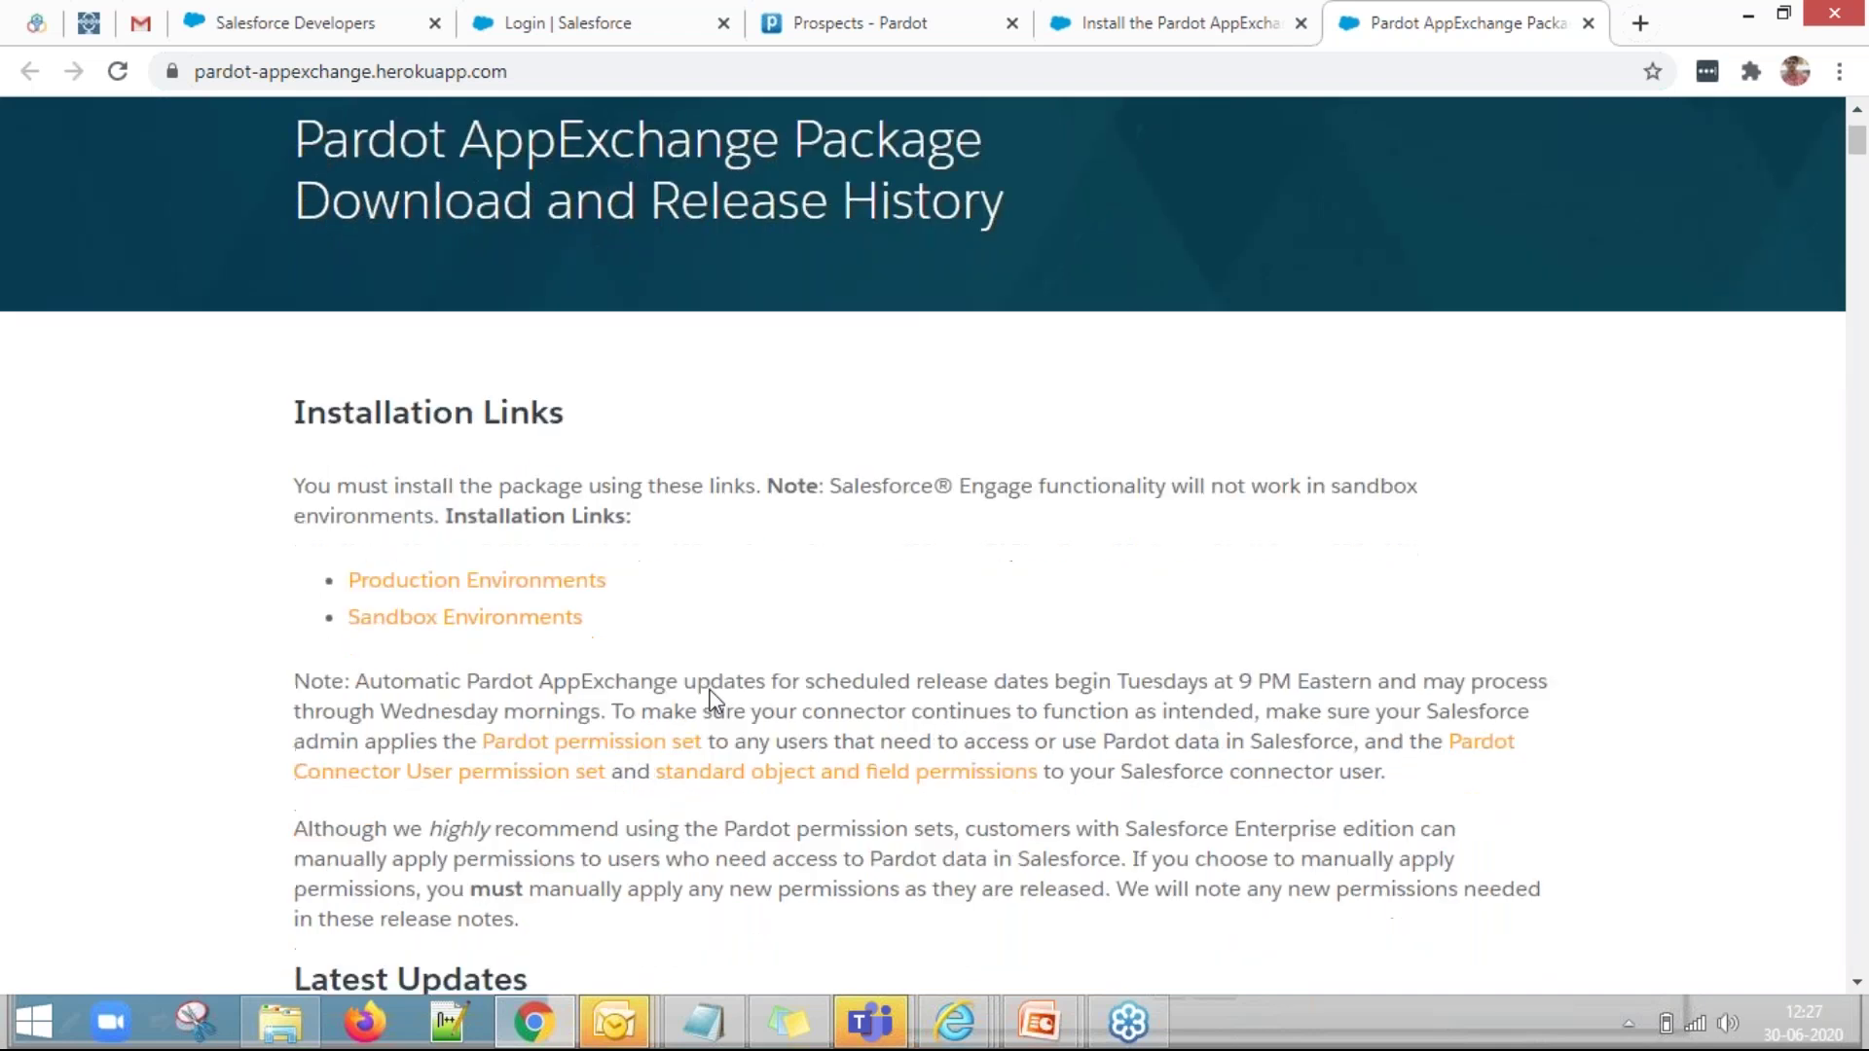
click(559, 516)
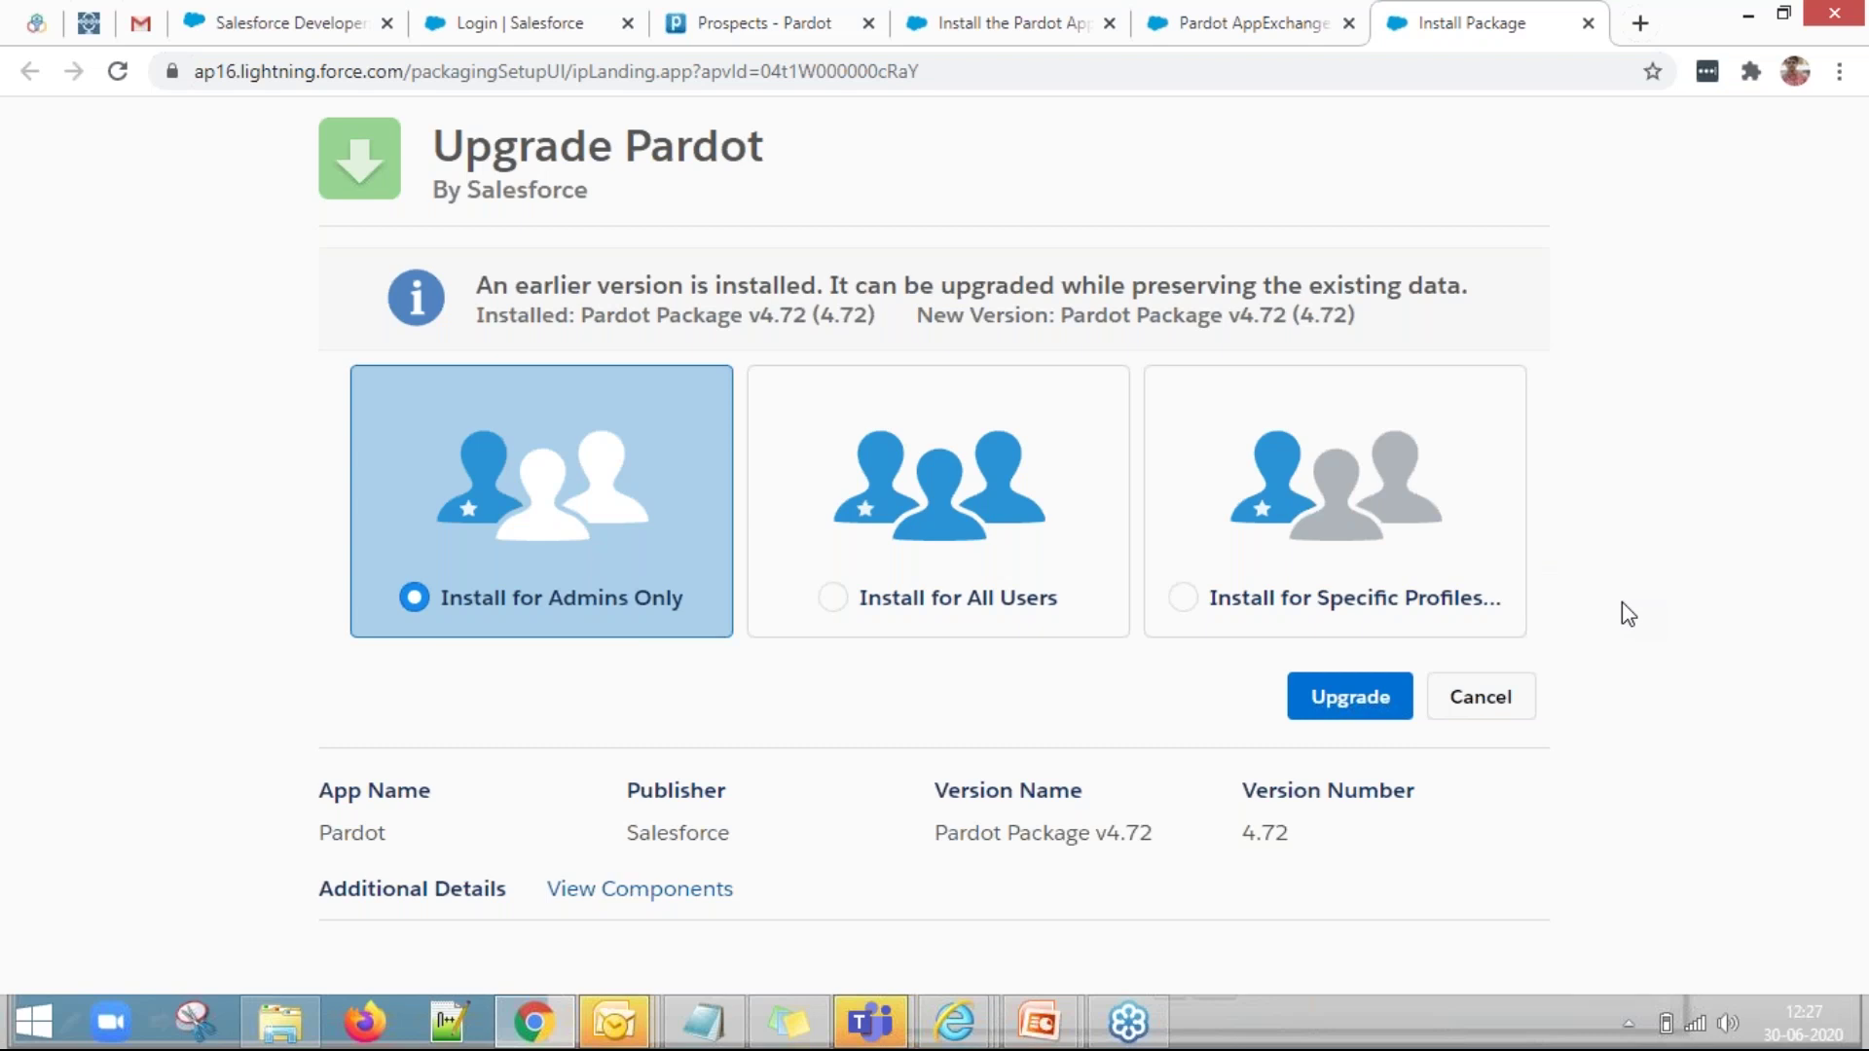
Choose 'Install for Admins Only' and launch the Pardot Package v4.72 upgrade.
click(769, 615)
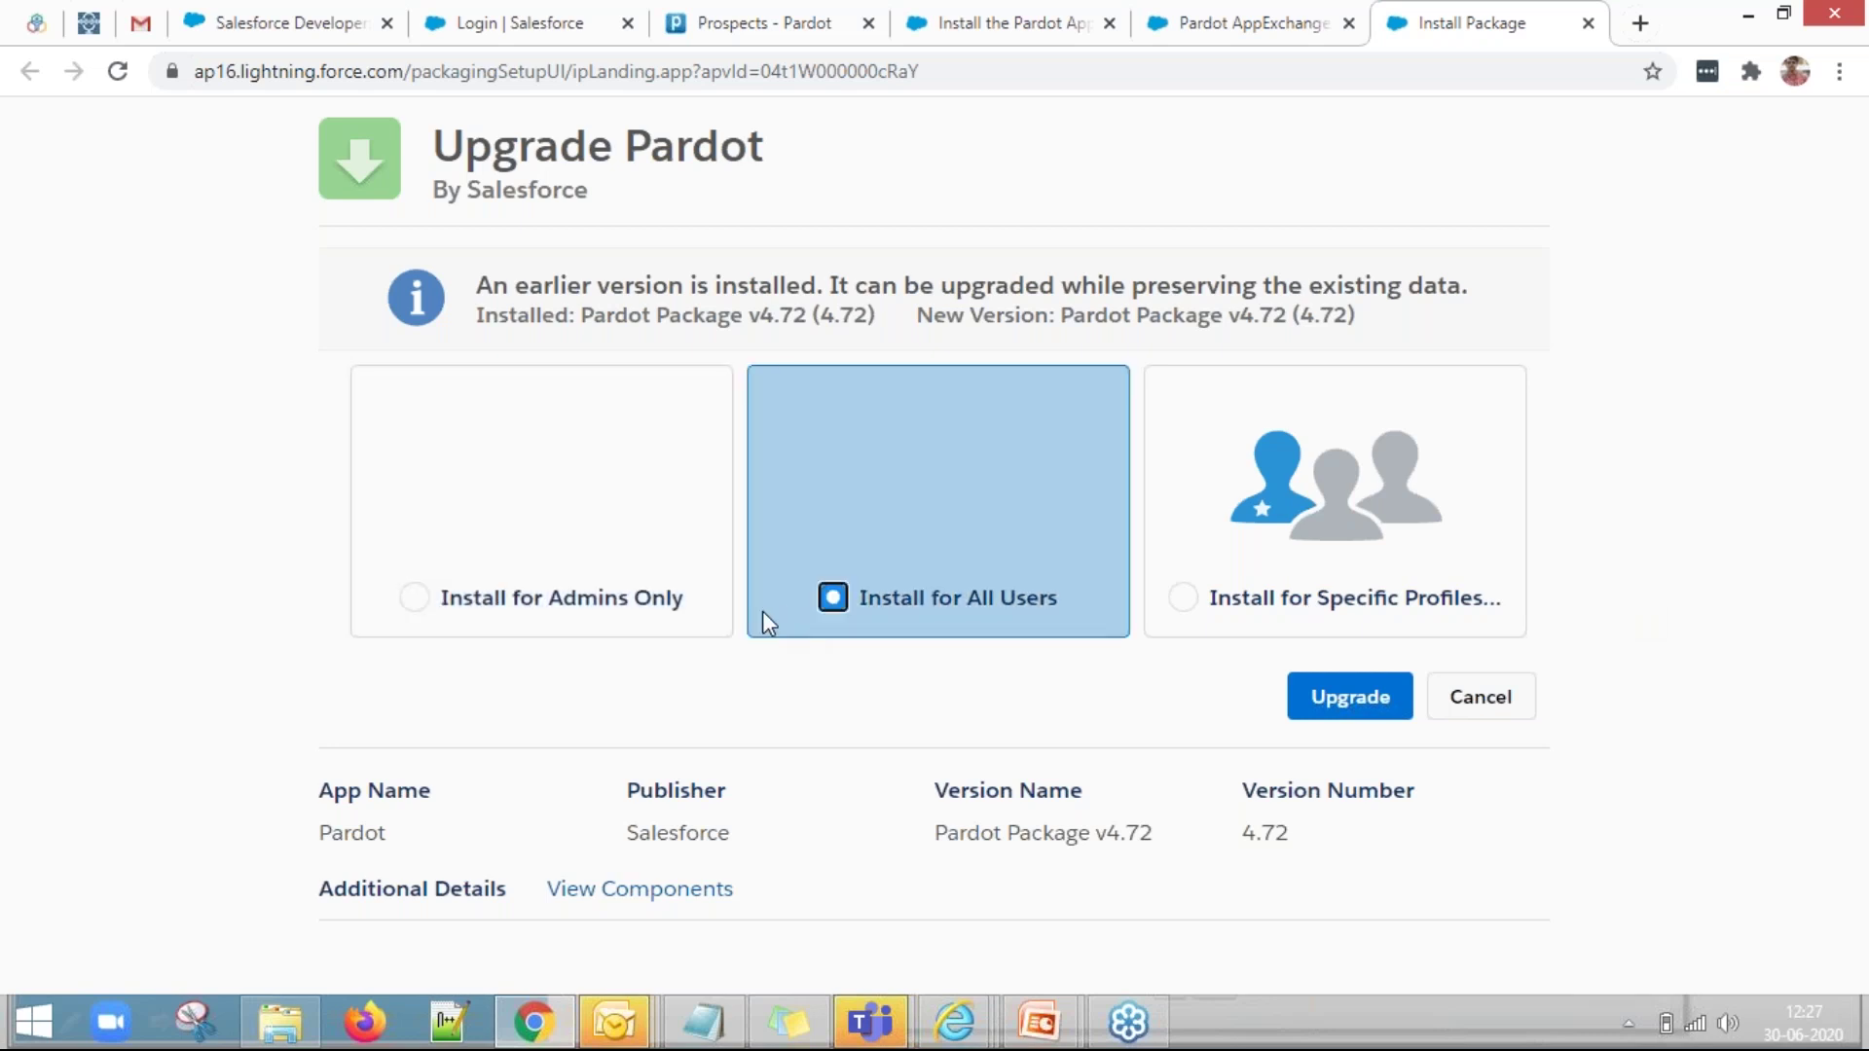
click(414, 602)
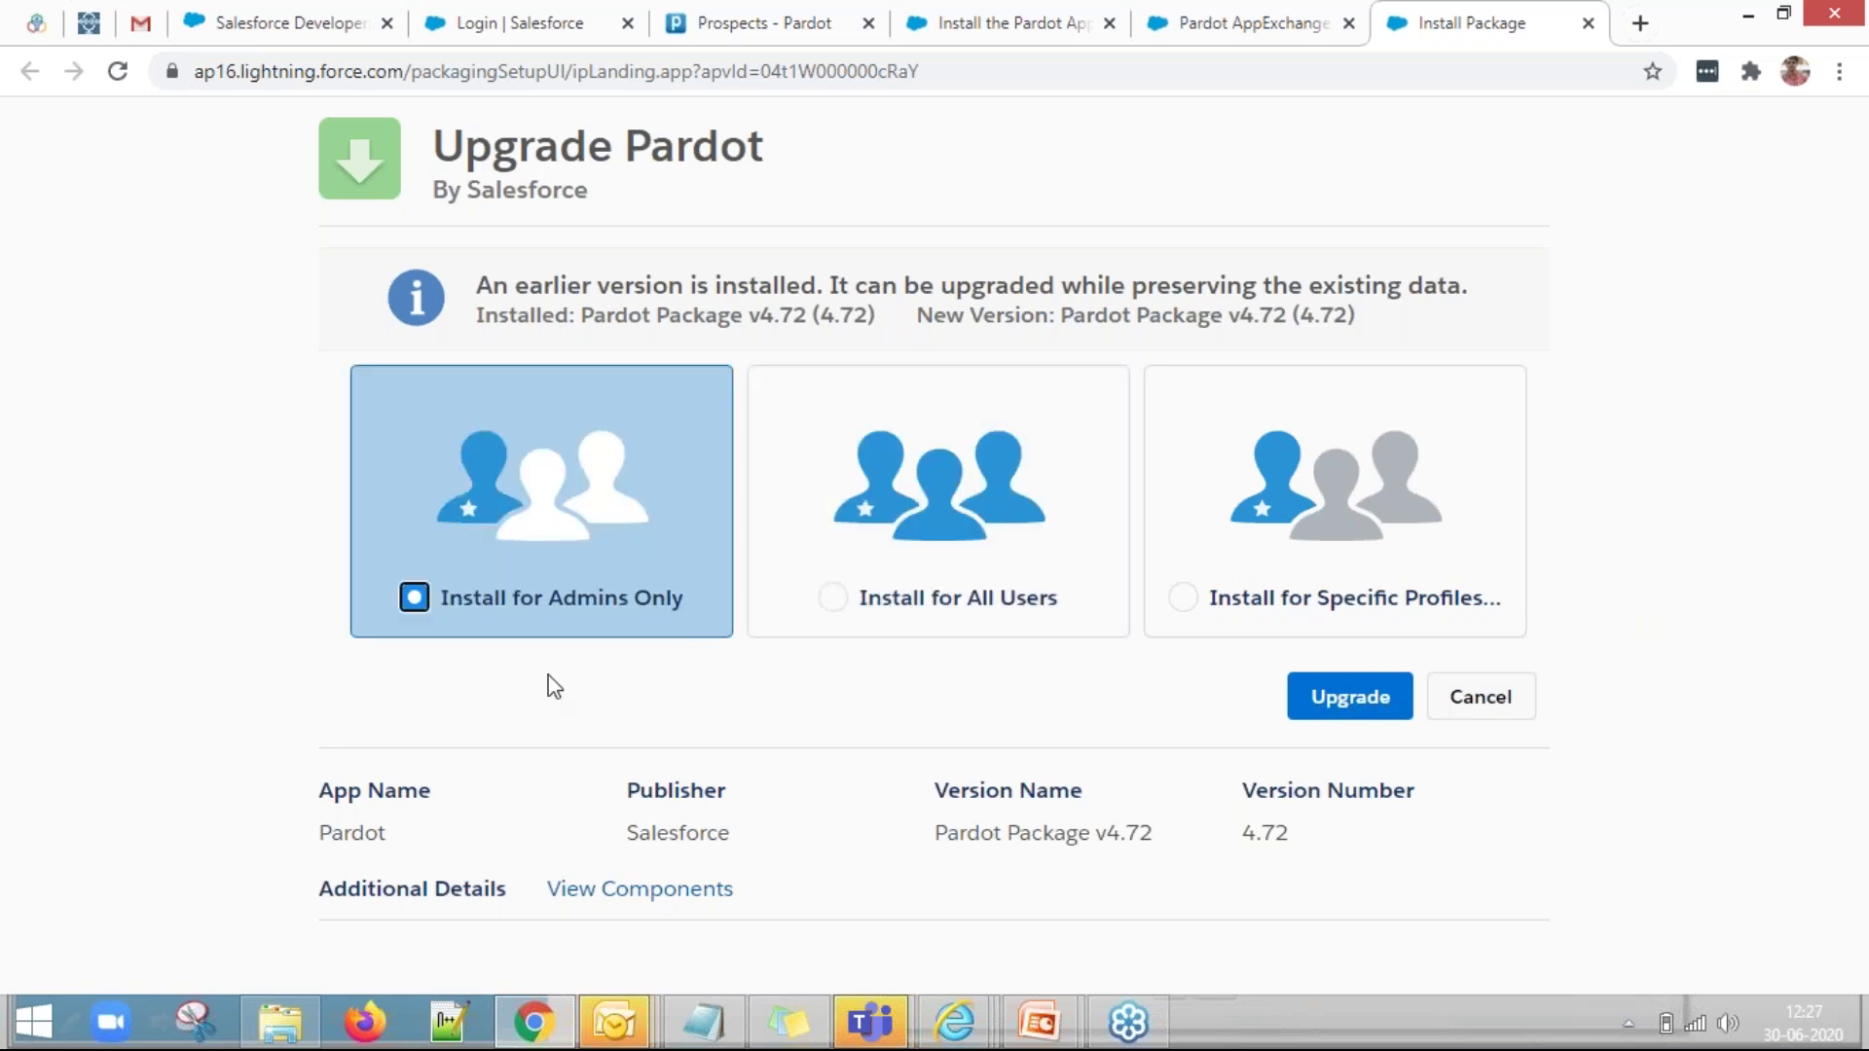
click(1356, 718)
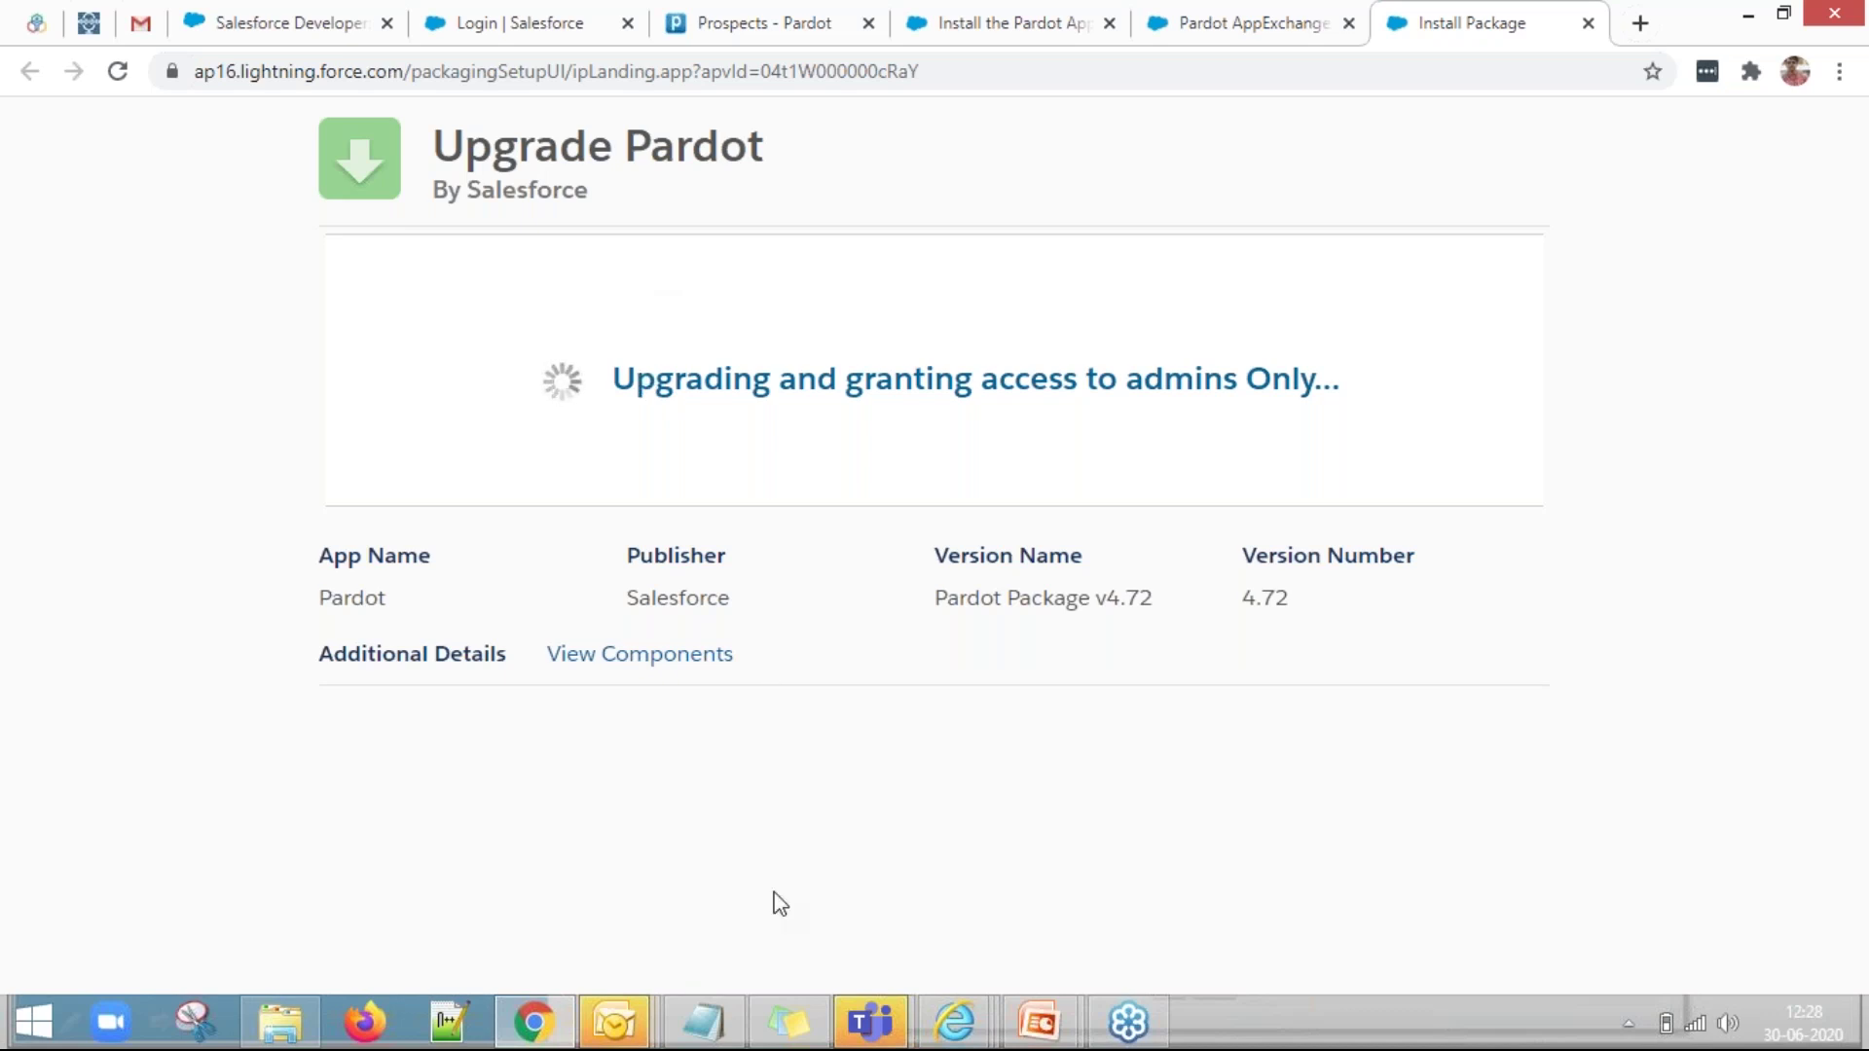
click(955, 1022)
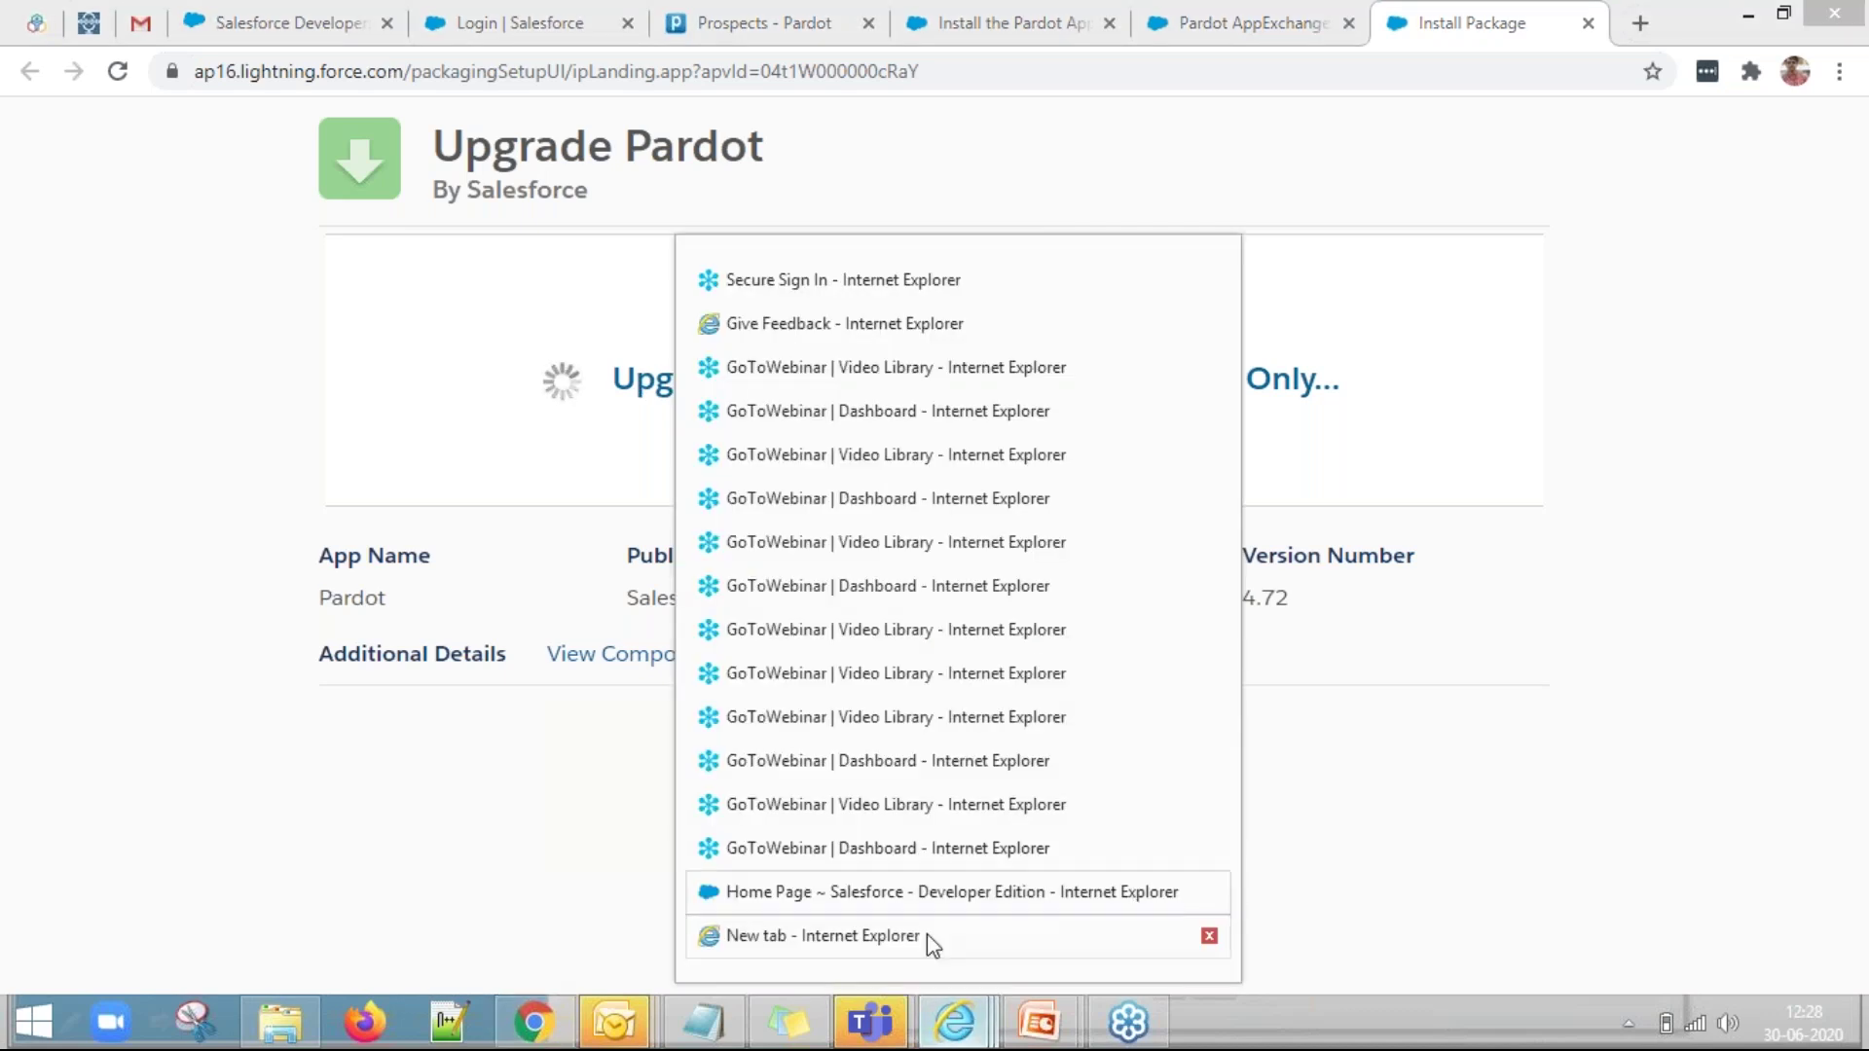
Open Installed Packages in IE via Quick Find 'insta', then click Done on Chrome's upgrade page.
click(925, 936)
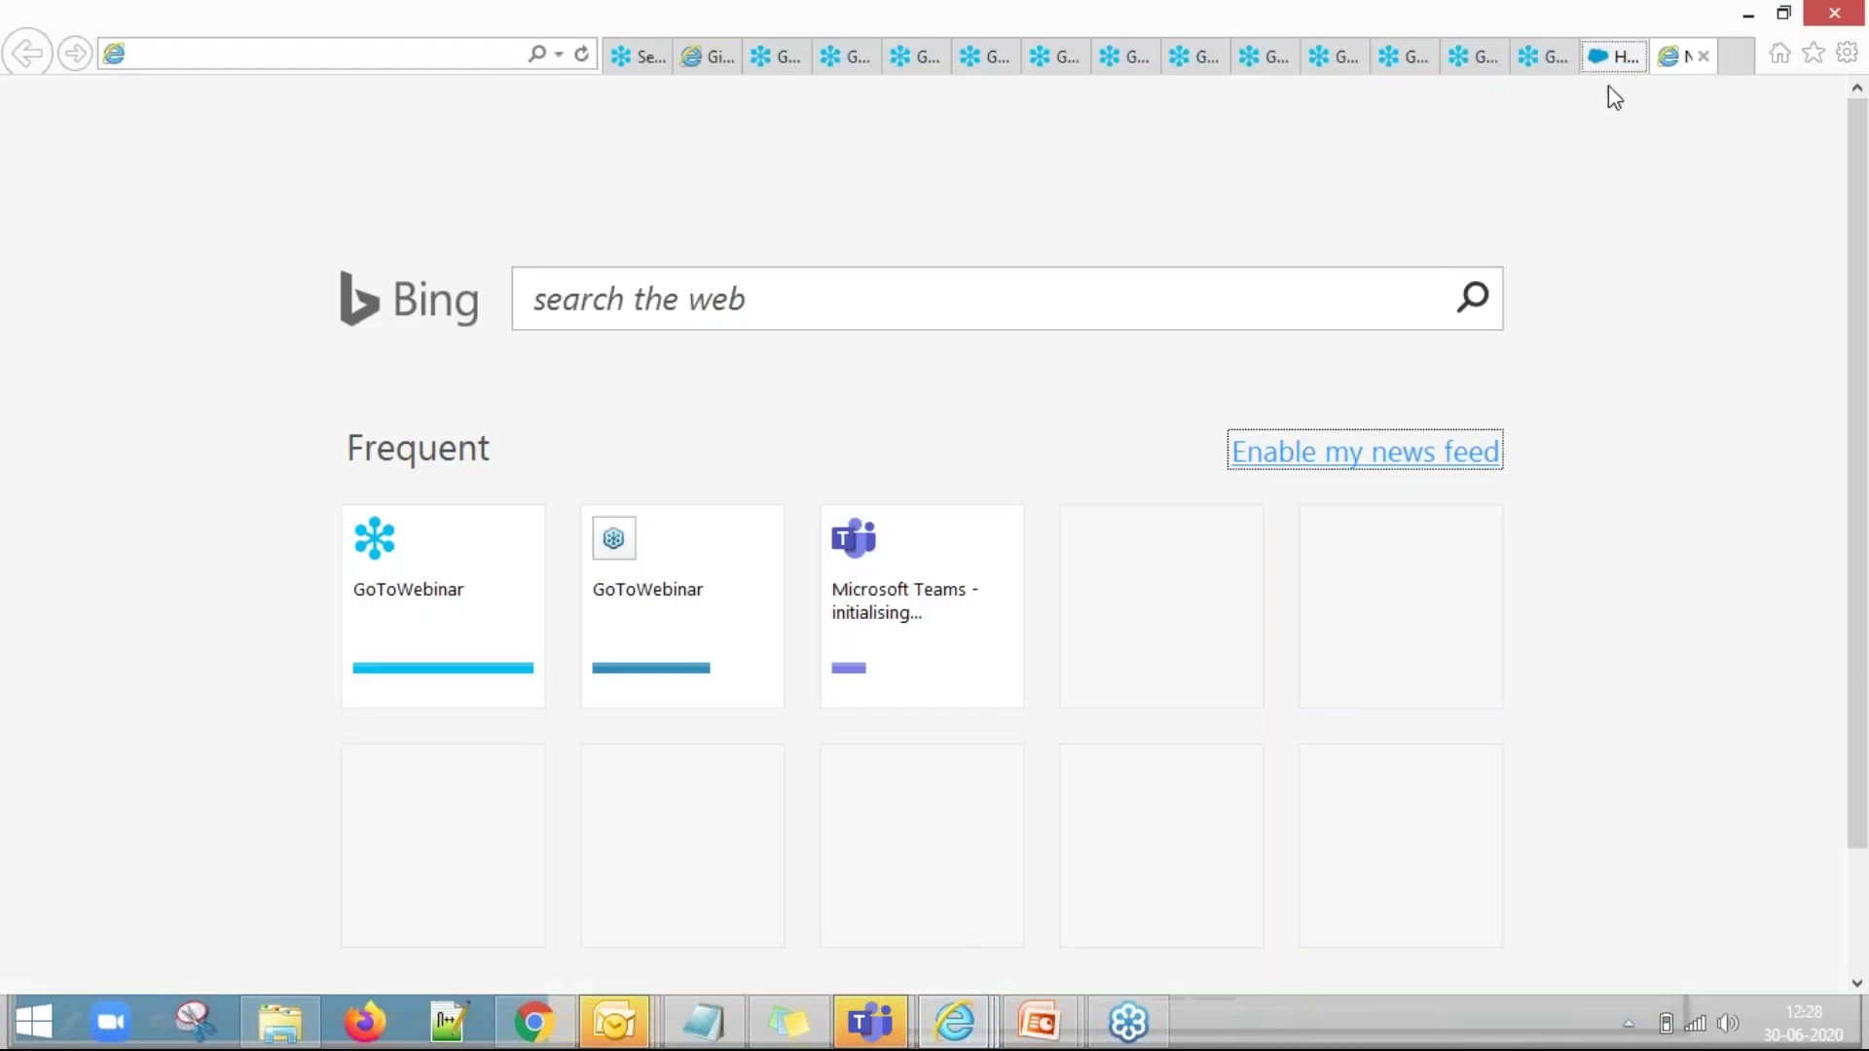
click(1614, 56)
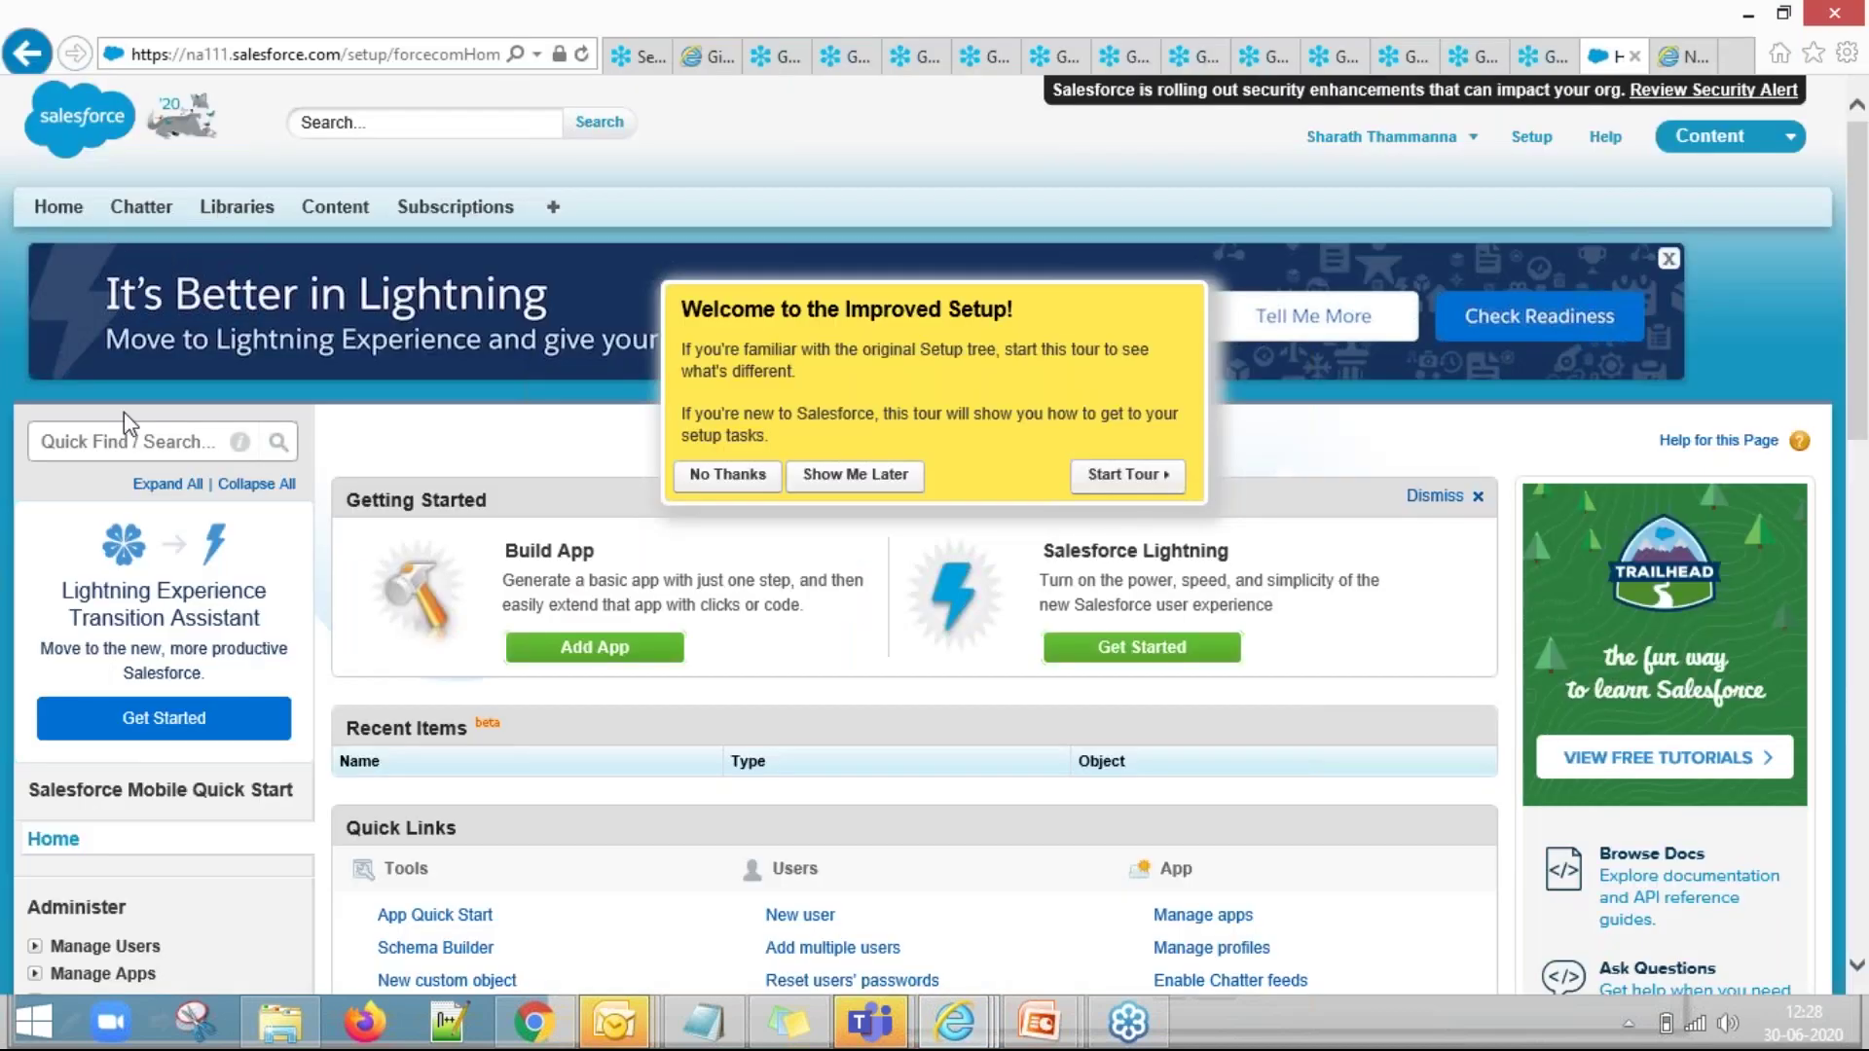
click(83, 446)
text(insta)
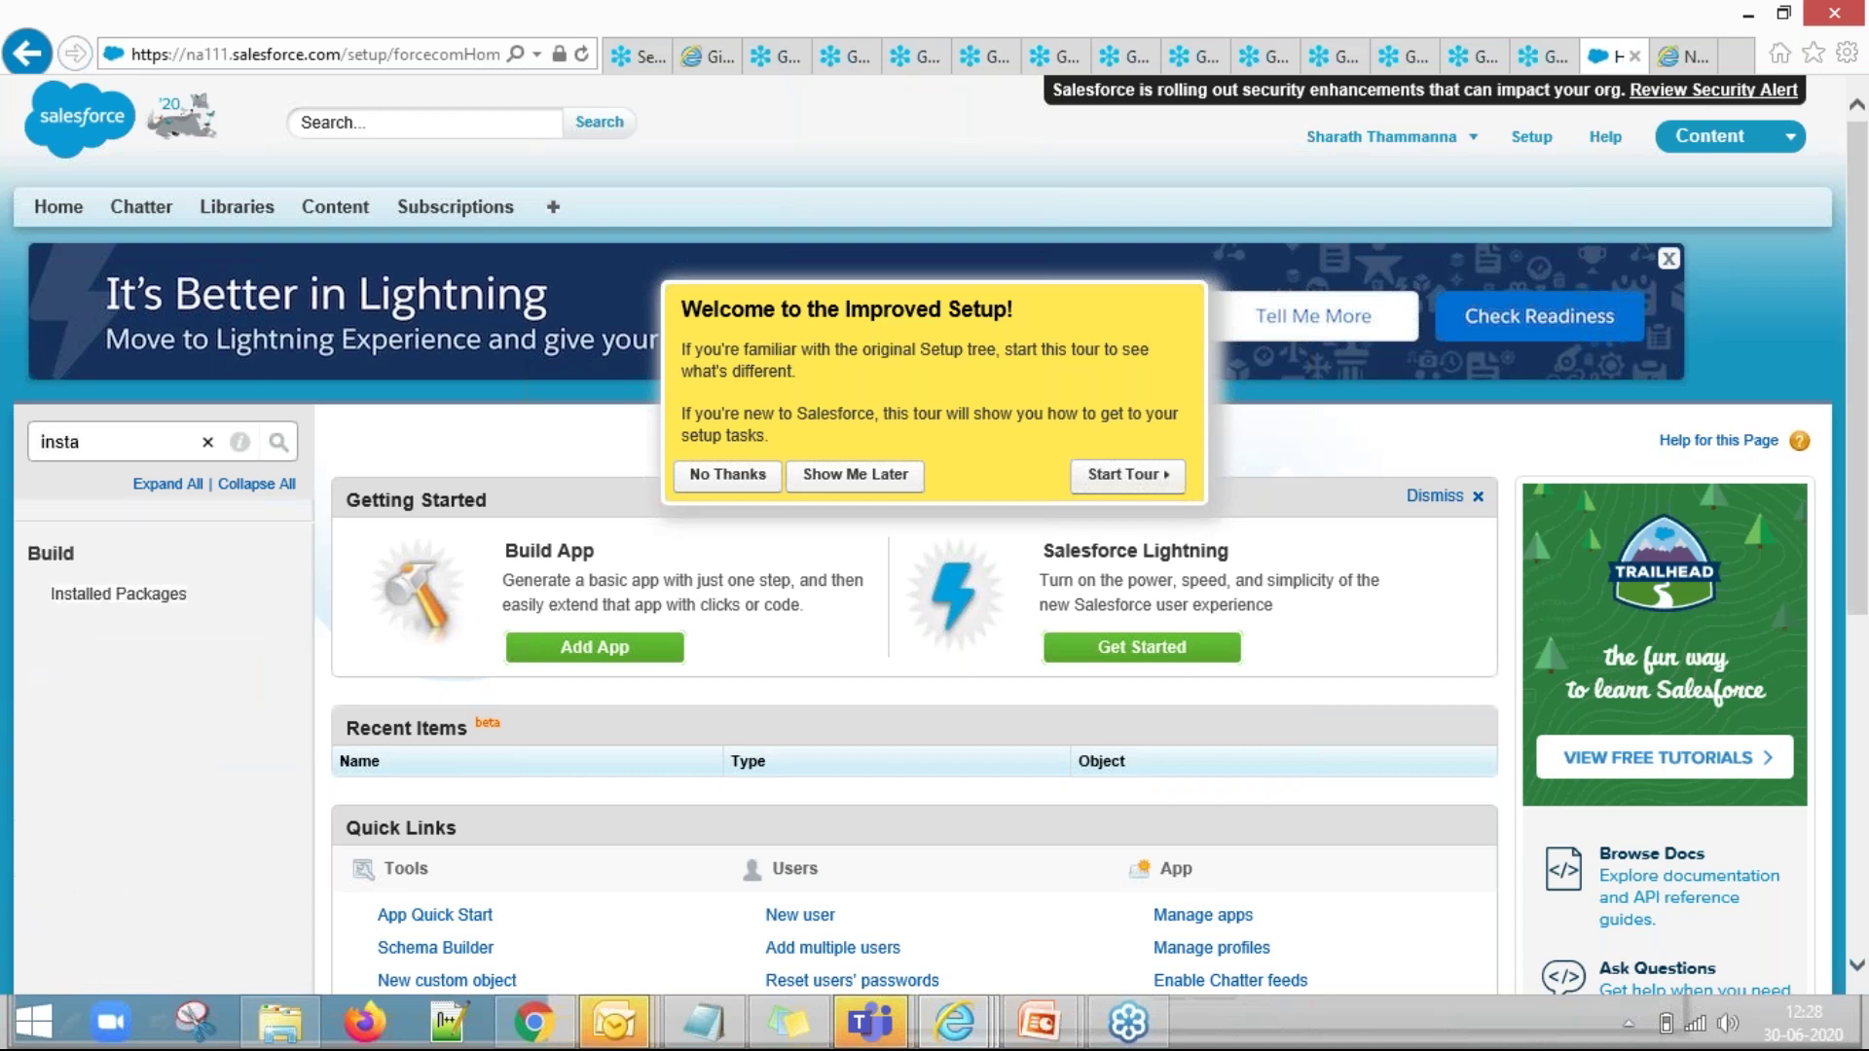
click(163, 609)
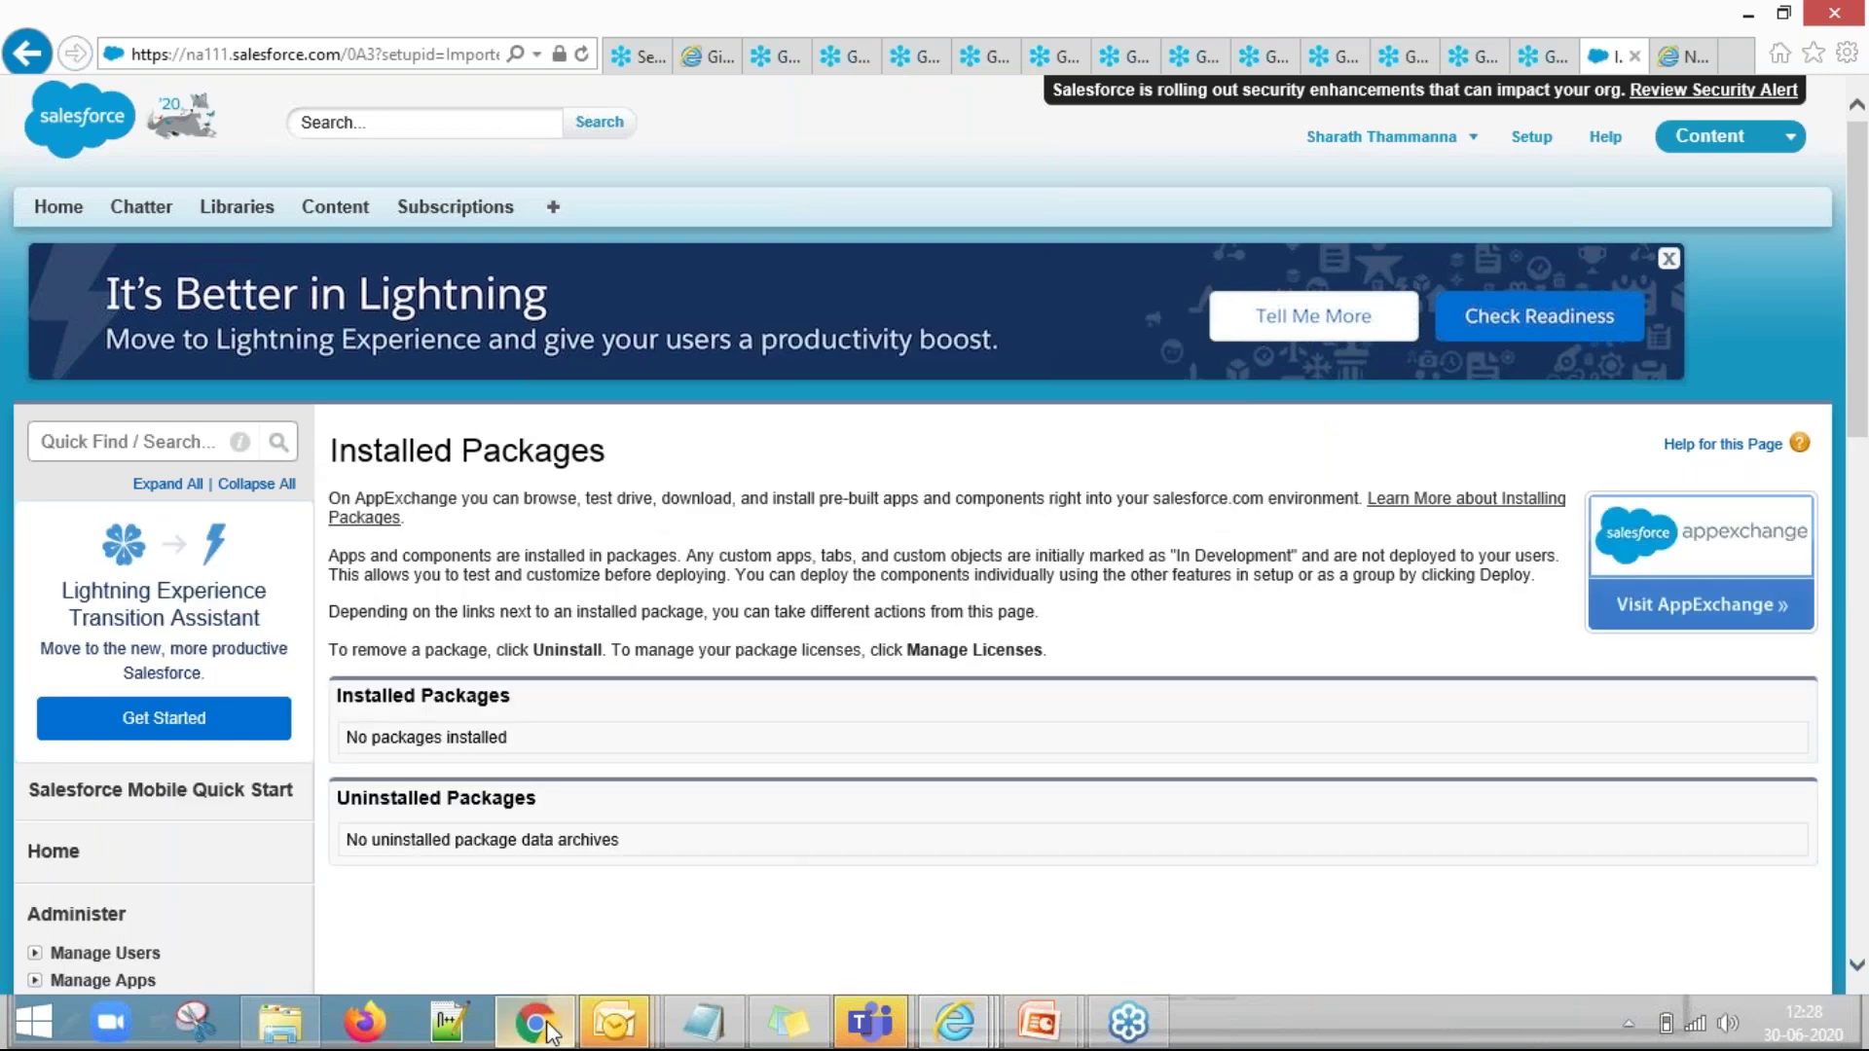
click(555, 1018)
click(1509, 480)
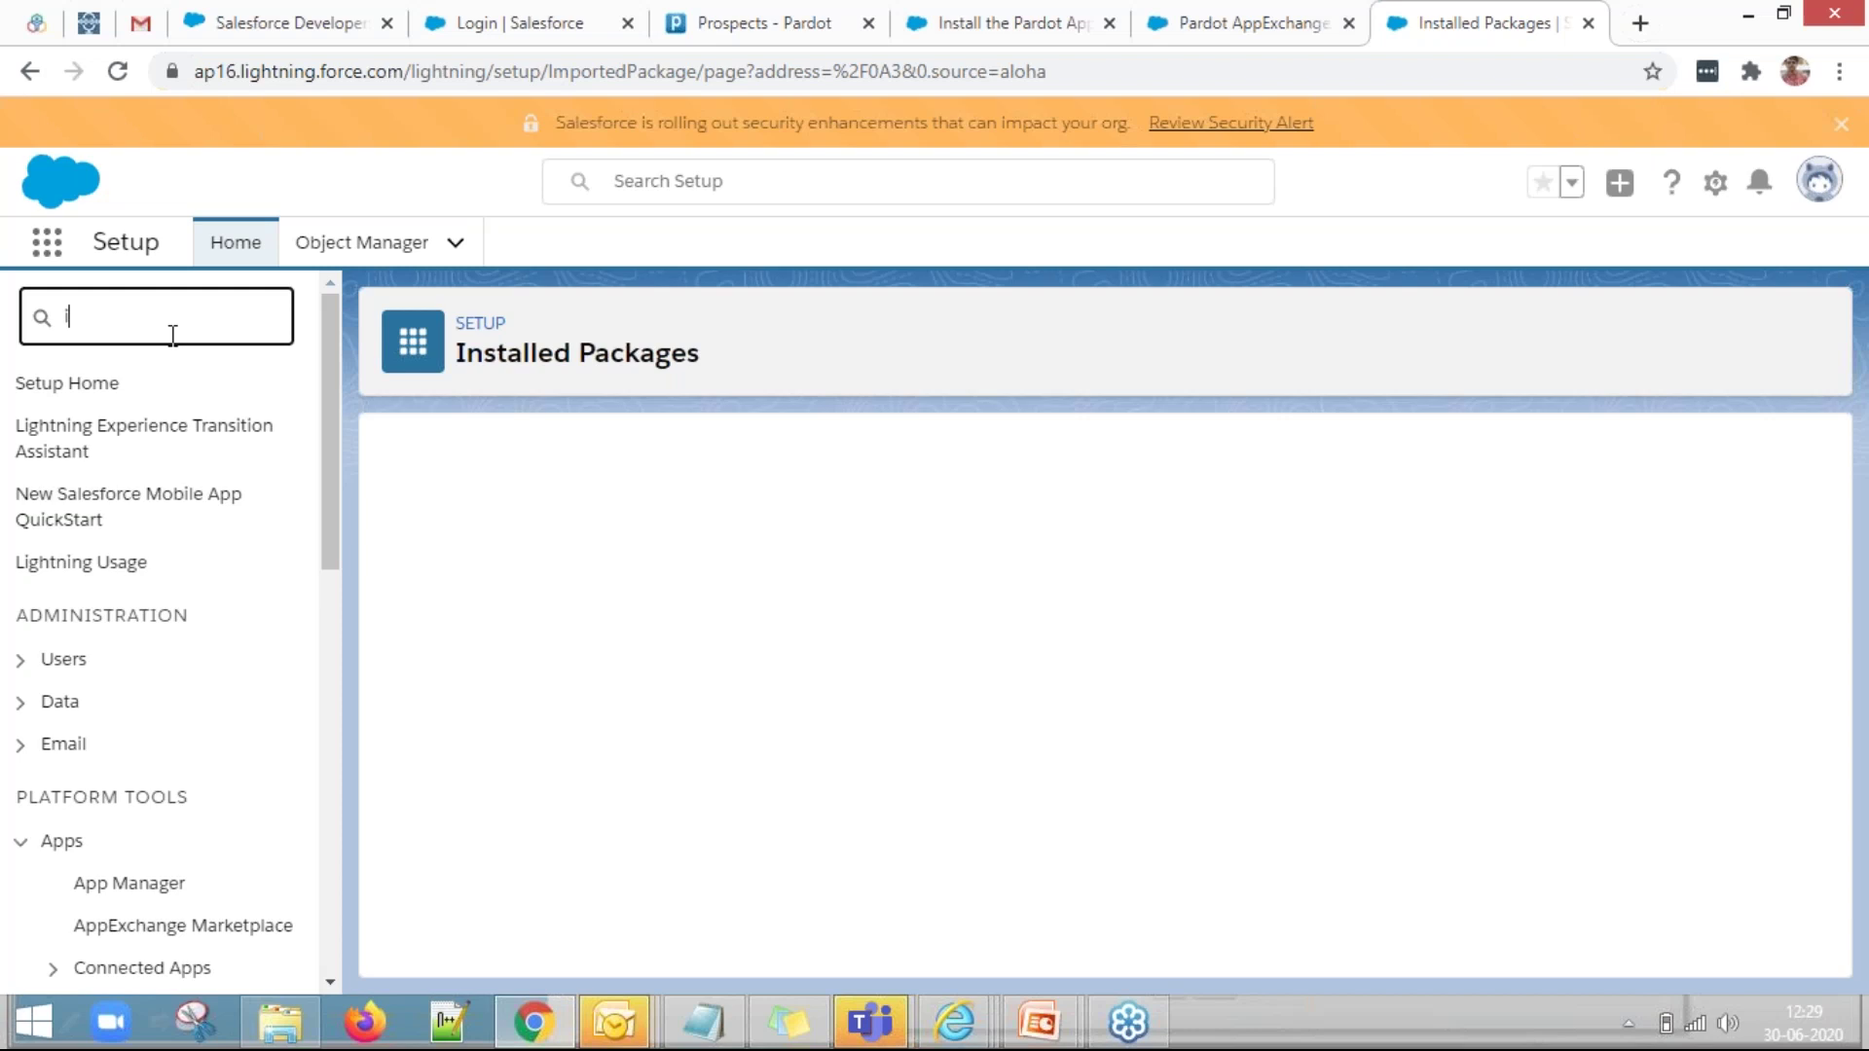
Reload Installed Packages to show Pardot 4.72 installed, after a quick look at the Pardot tab.
click(118, 71)
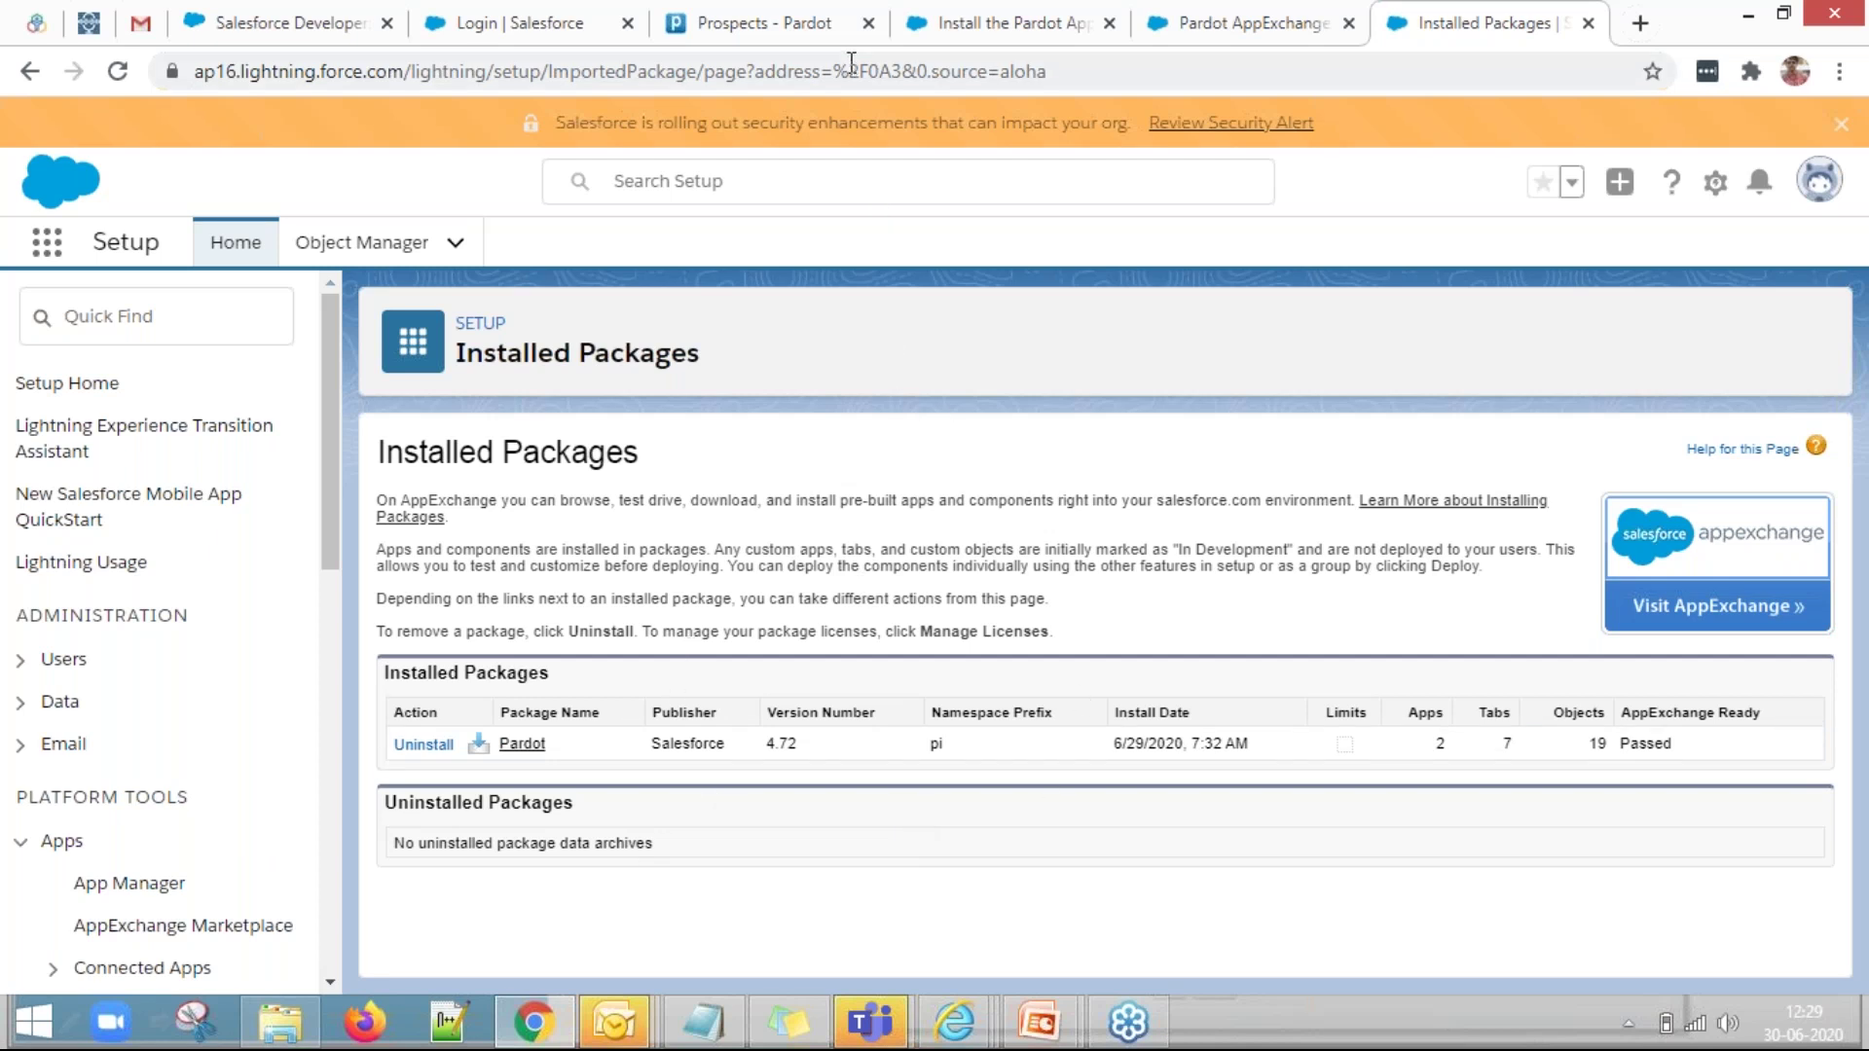
click(831, 38)
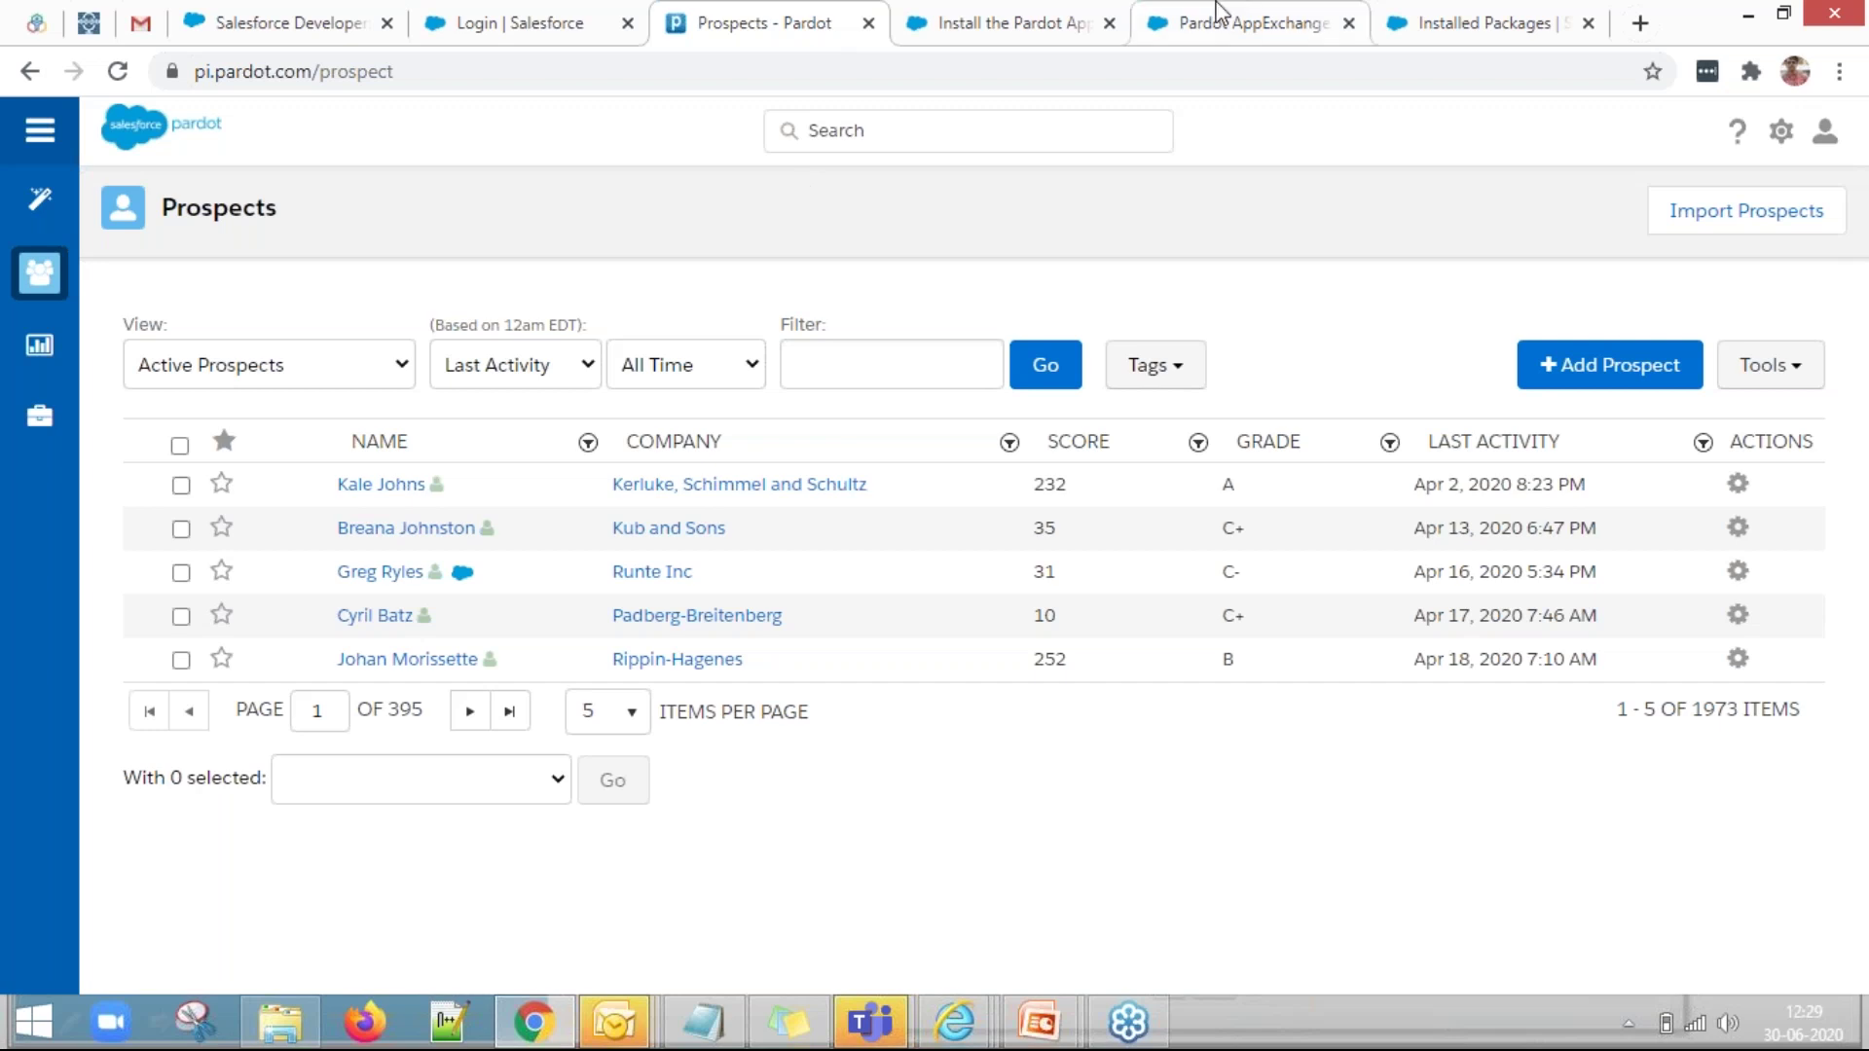
click(1430, 10)
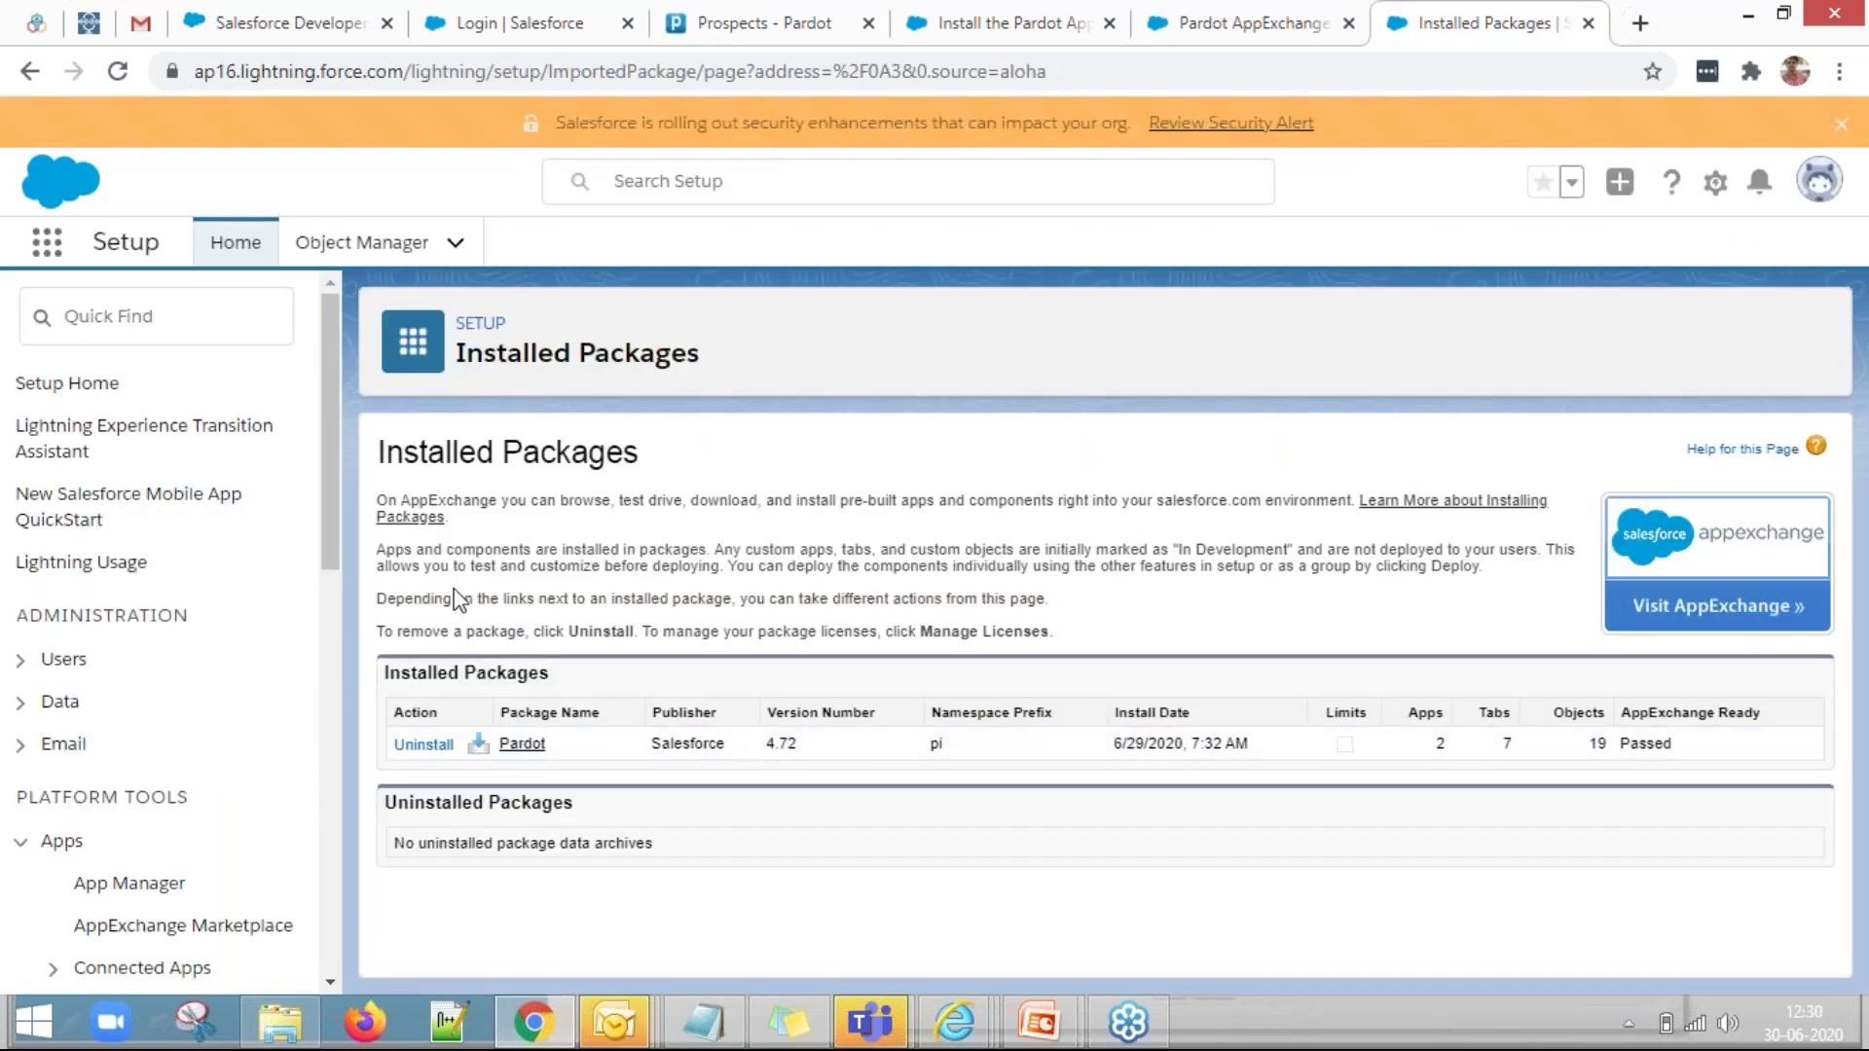
click(183, 323)
Find Permission Sets with Quick Find 'permis' and tick the Pardot Connector User row.
text(p)
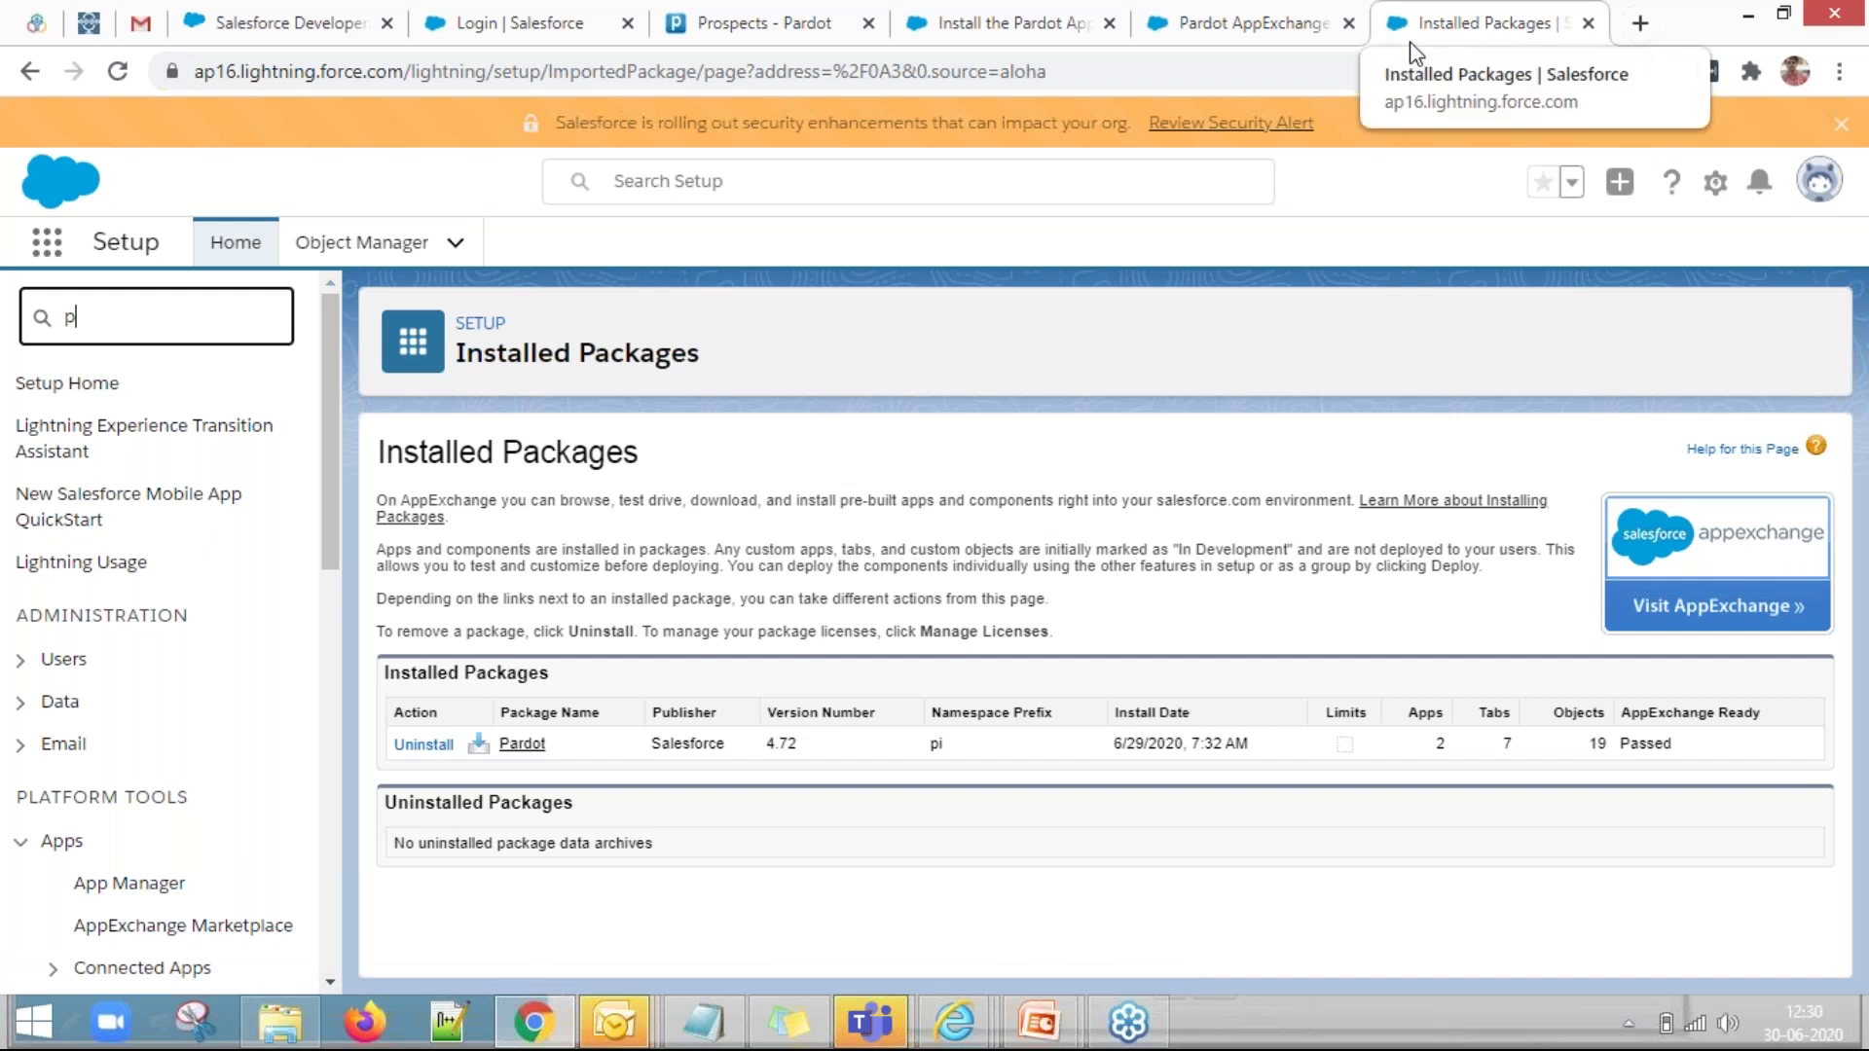
text(ermis)
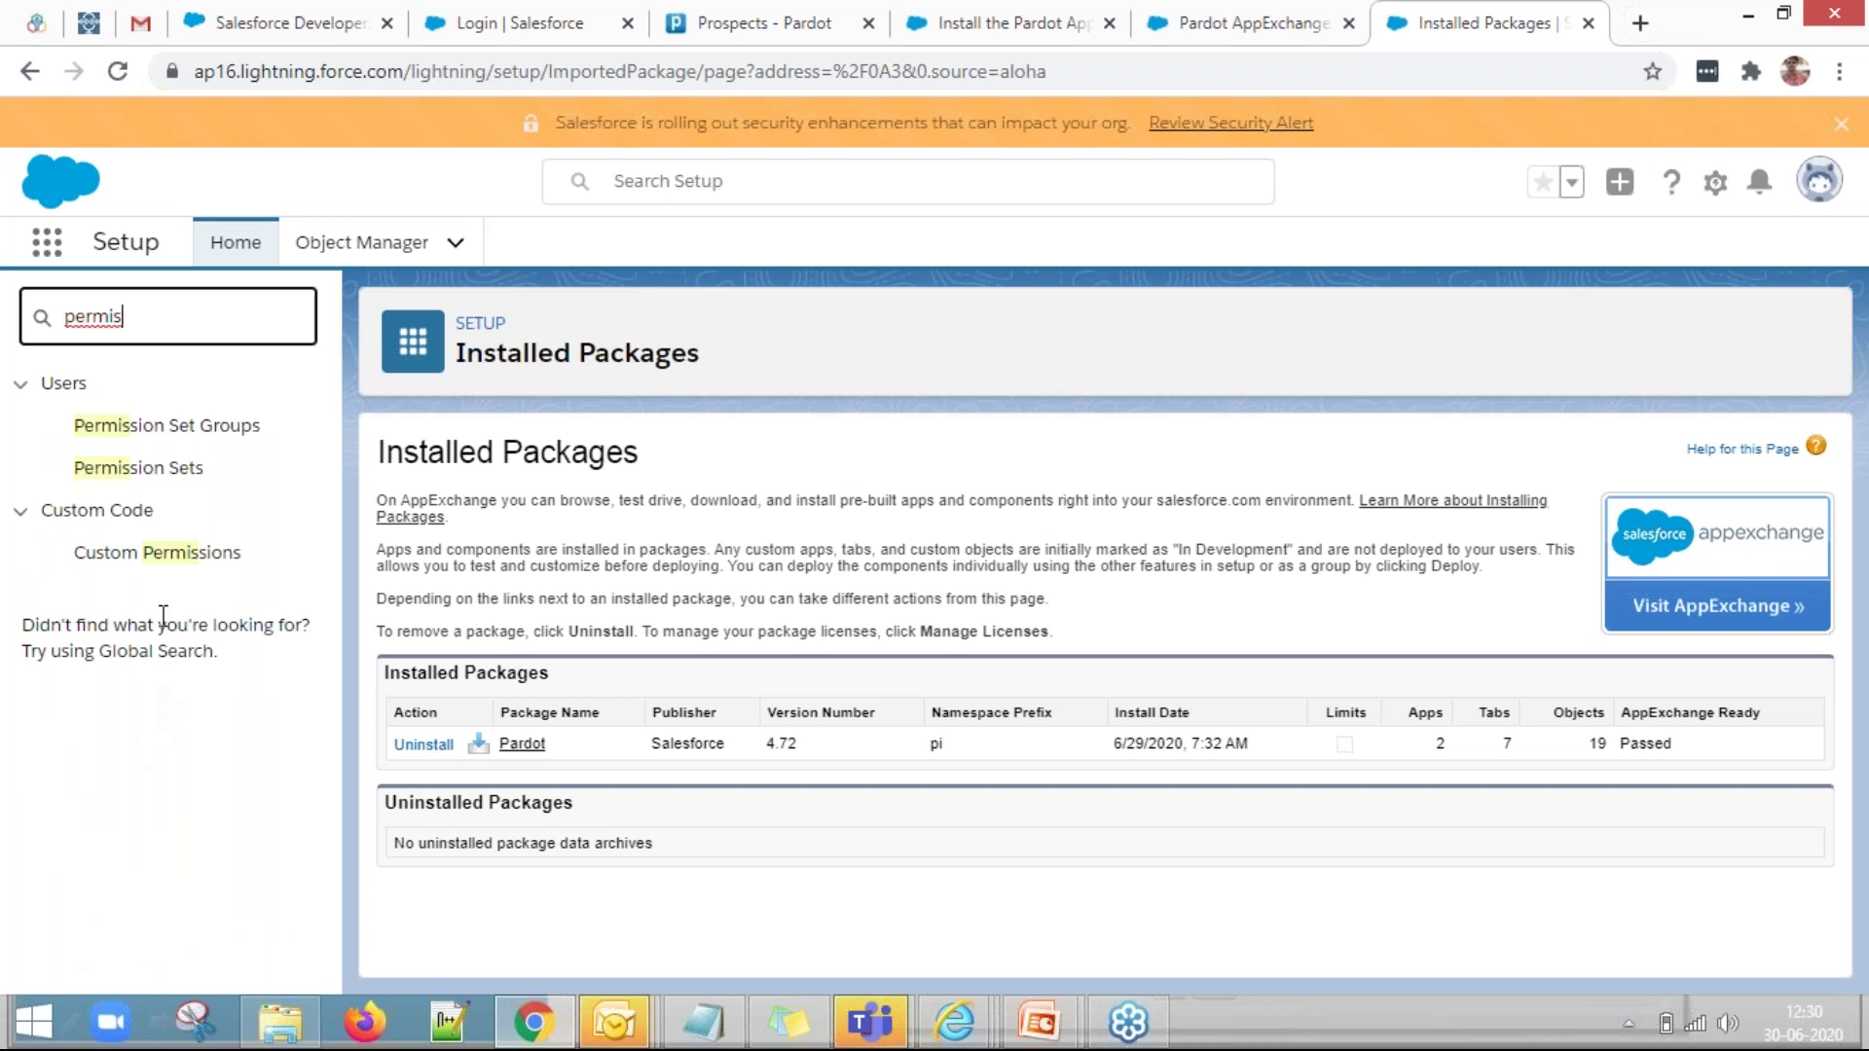
click(181, 487)
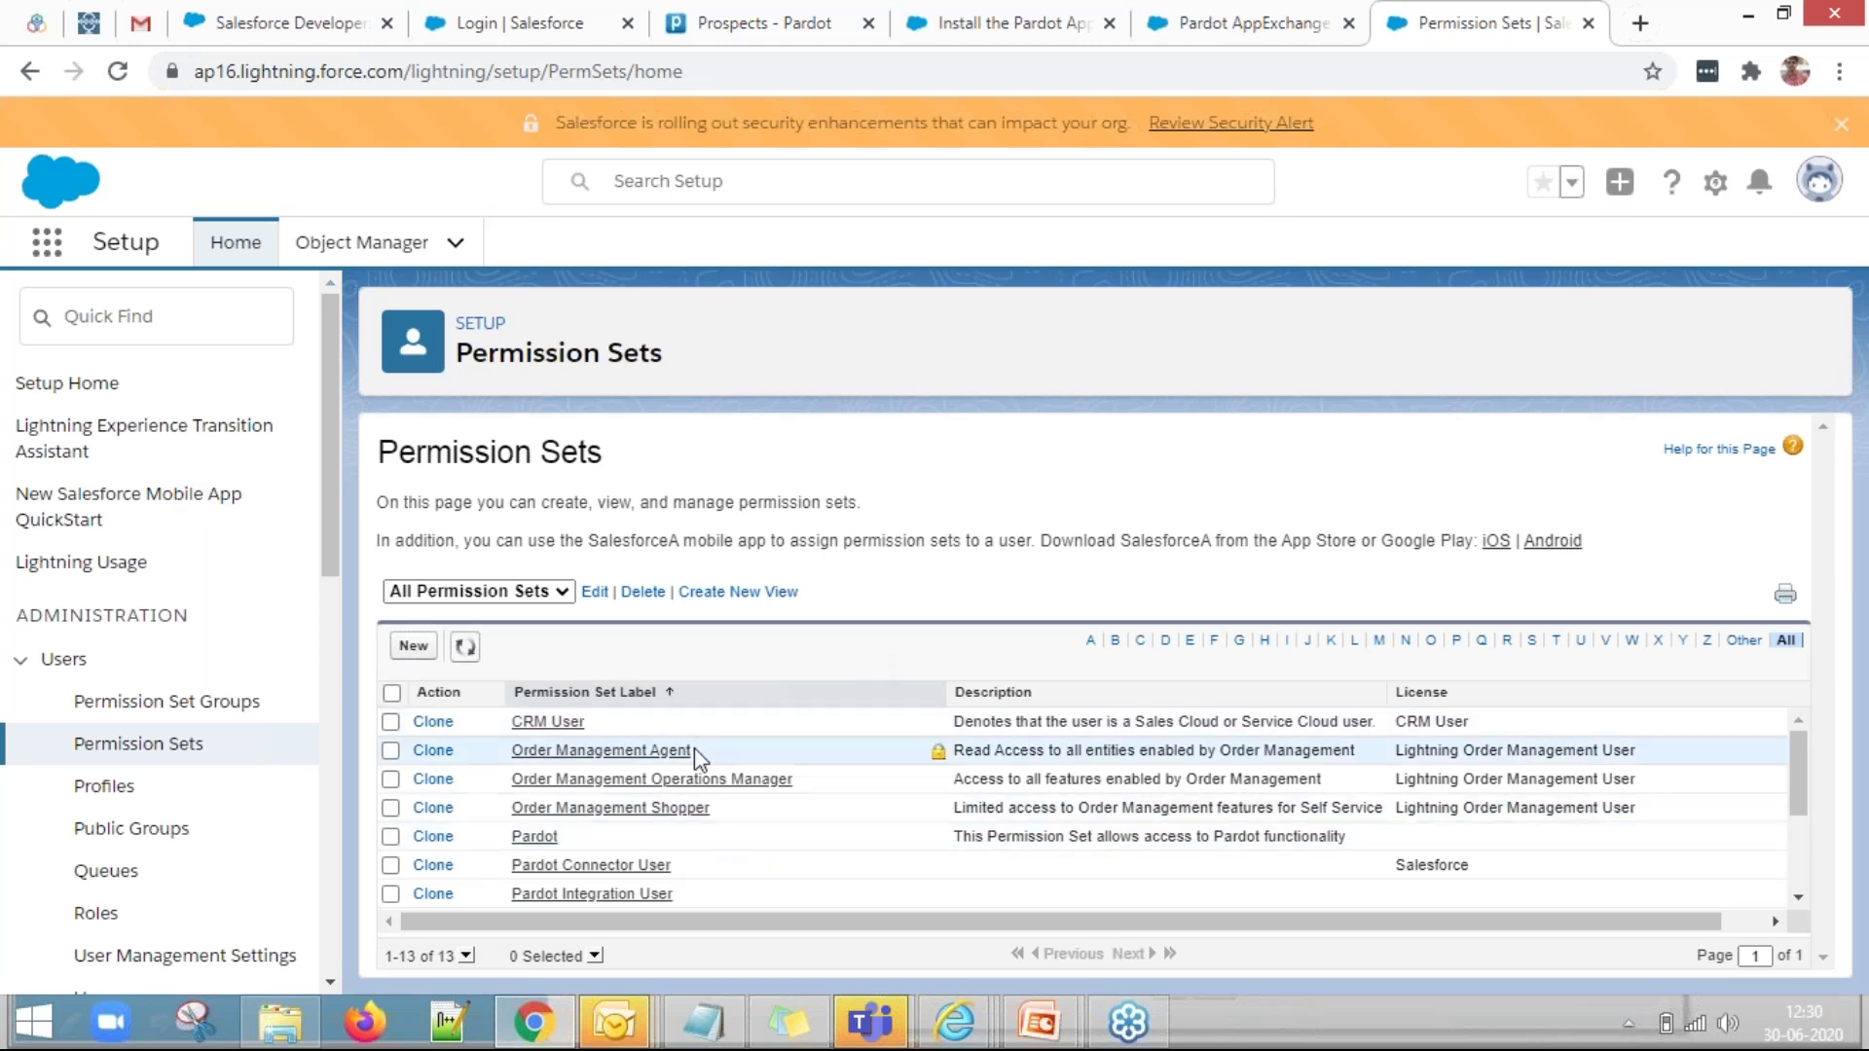
scroll(694, 750, down, 2)
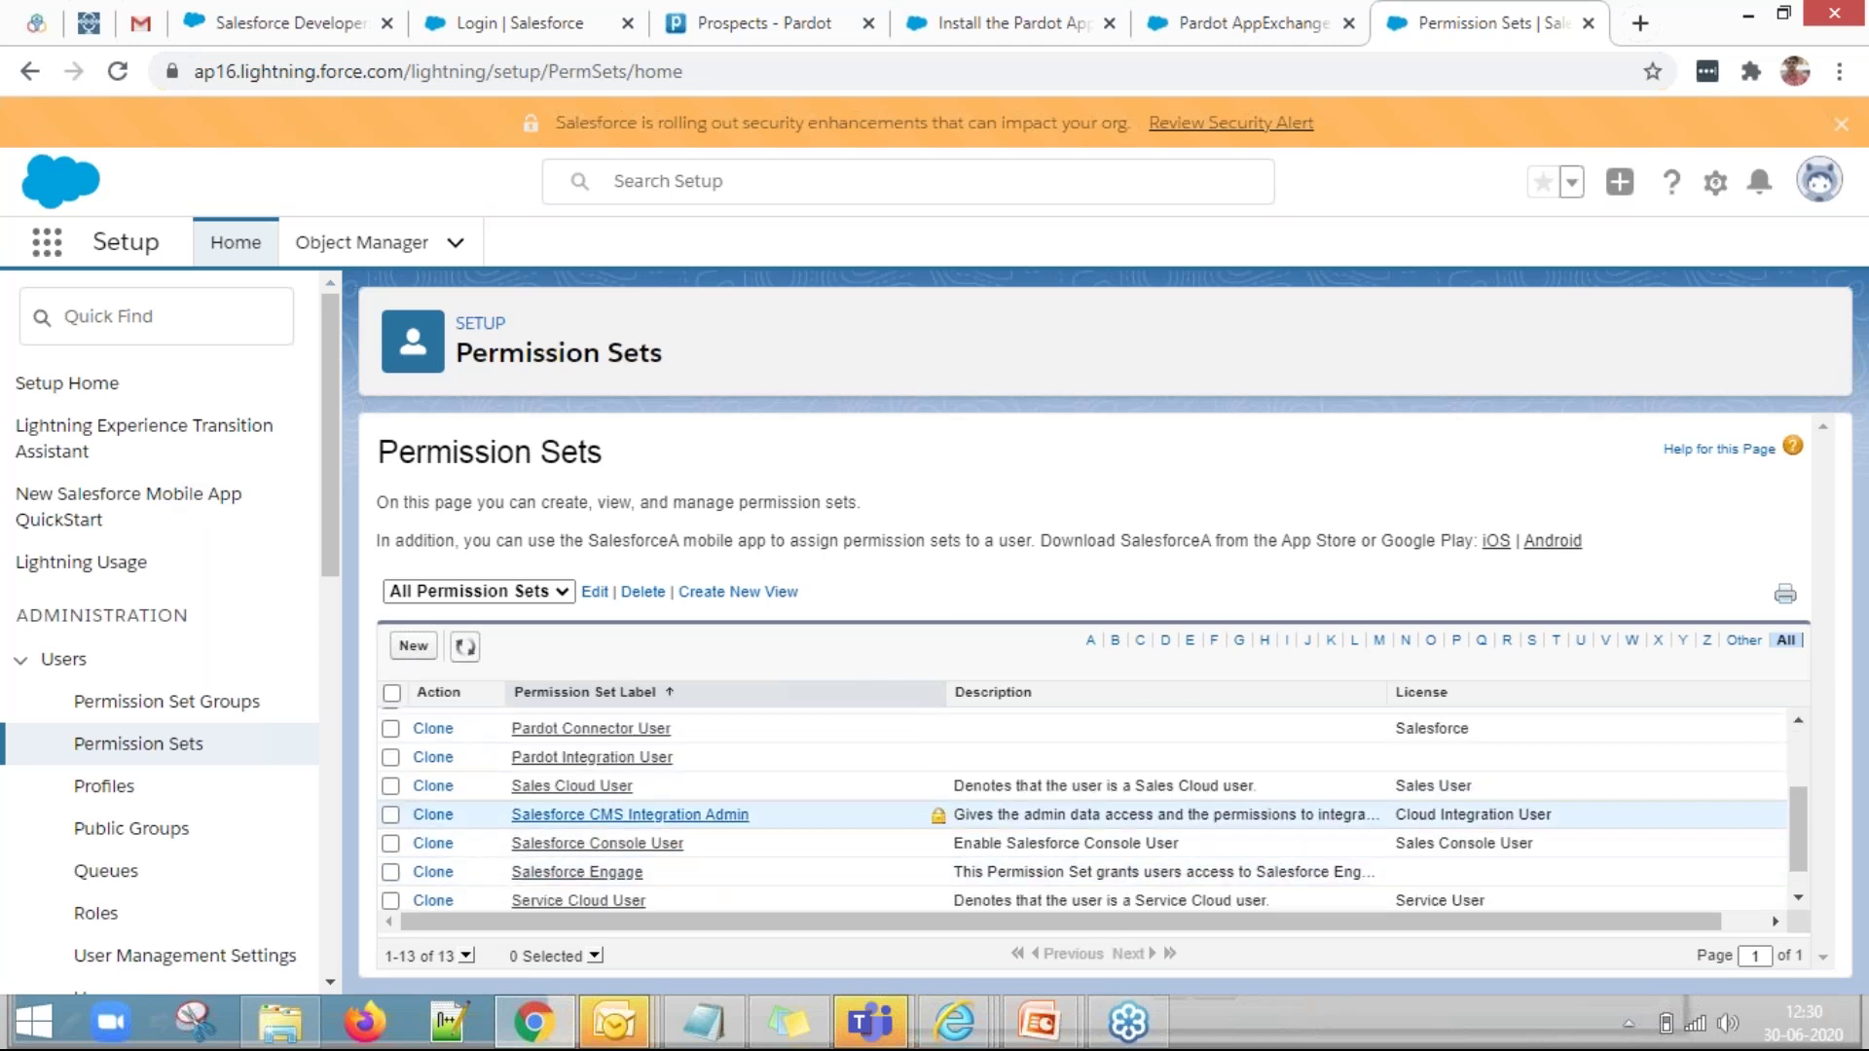
scroll(699, 861, up, 2)
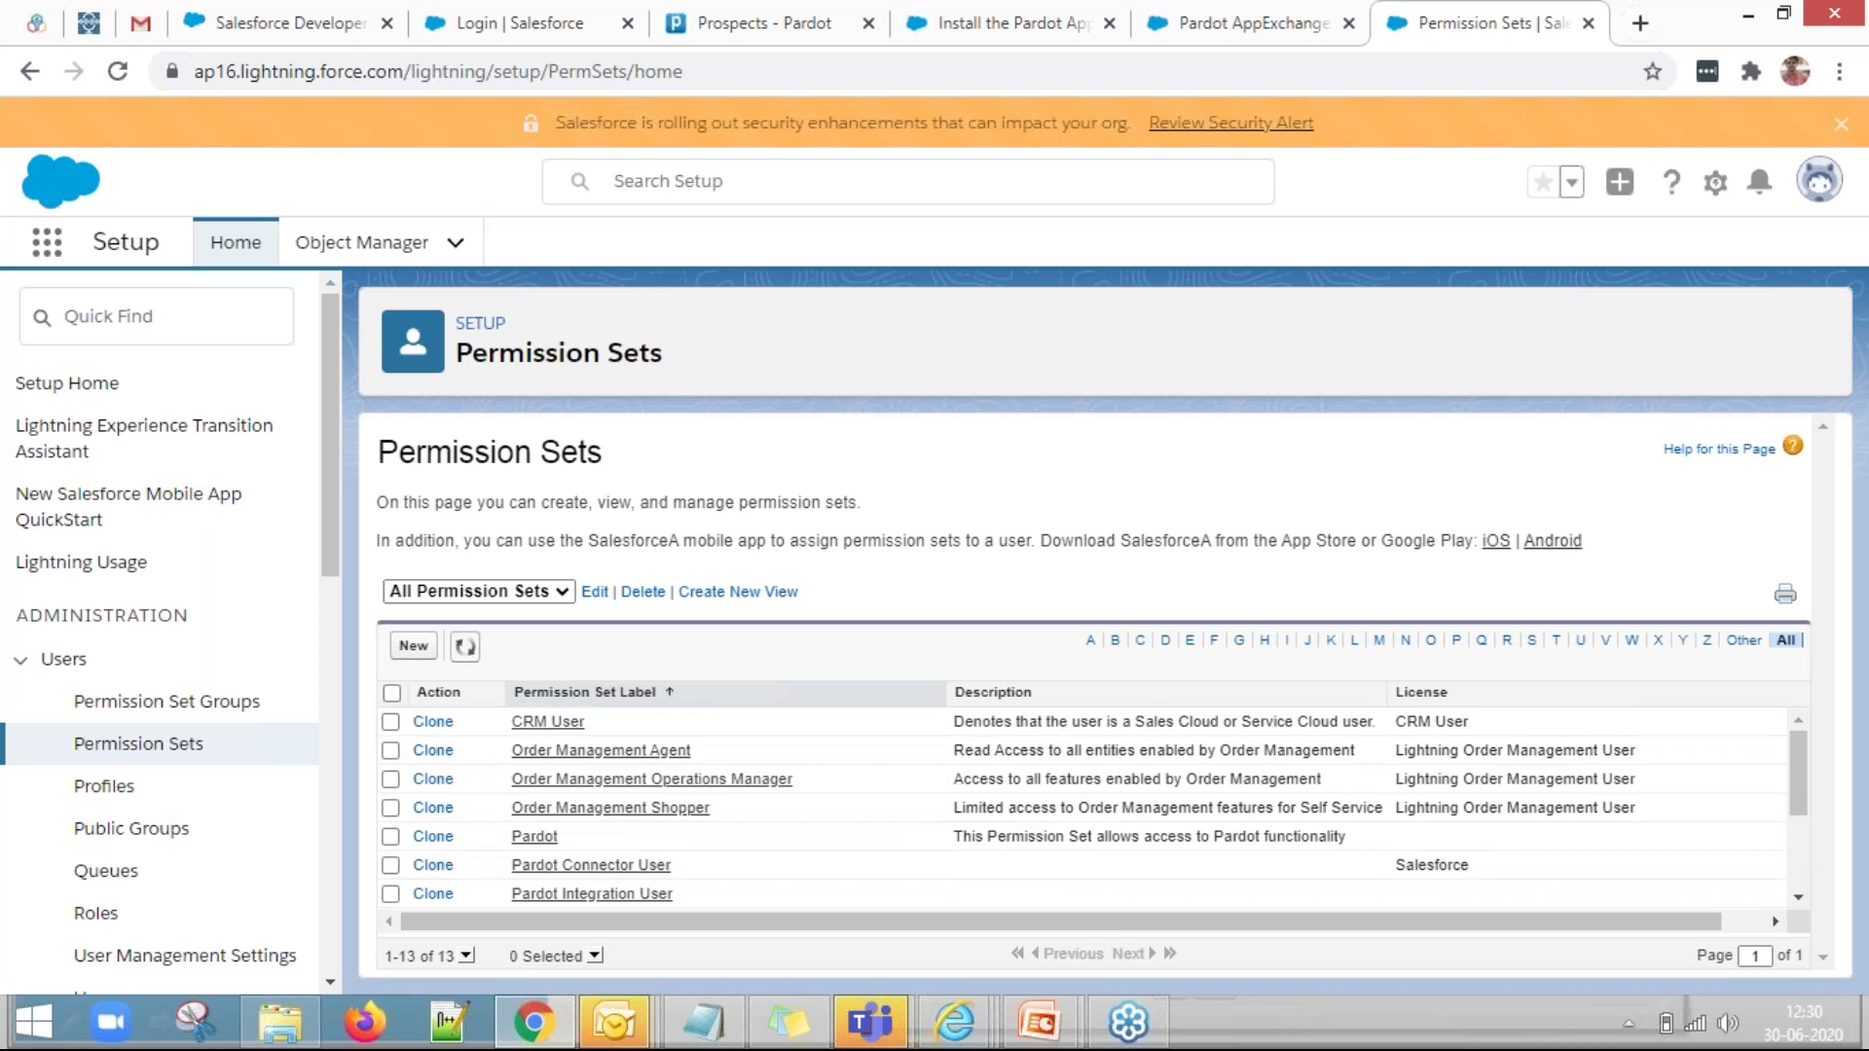
scroll(728, 814, down, 2)
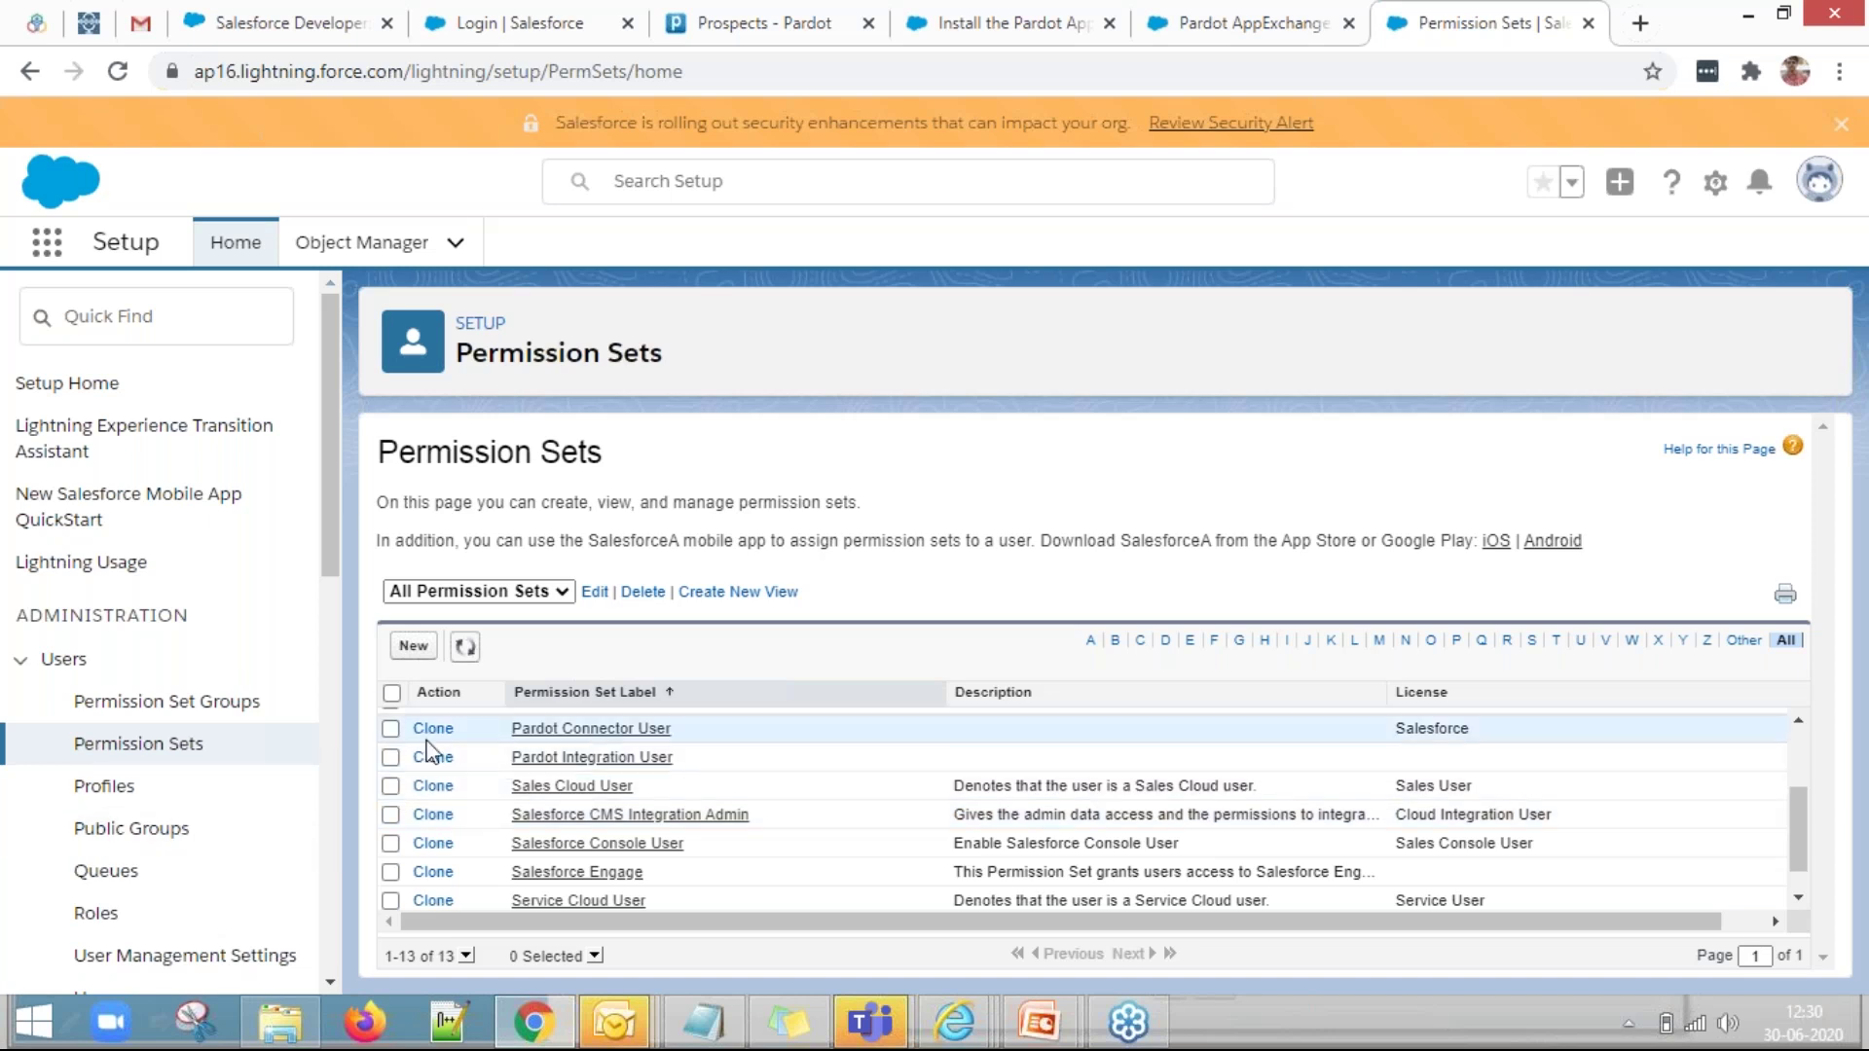
click(390, 728)
scroll(574, 866, up, 3)
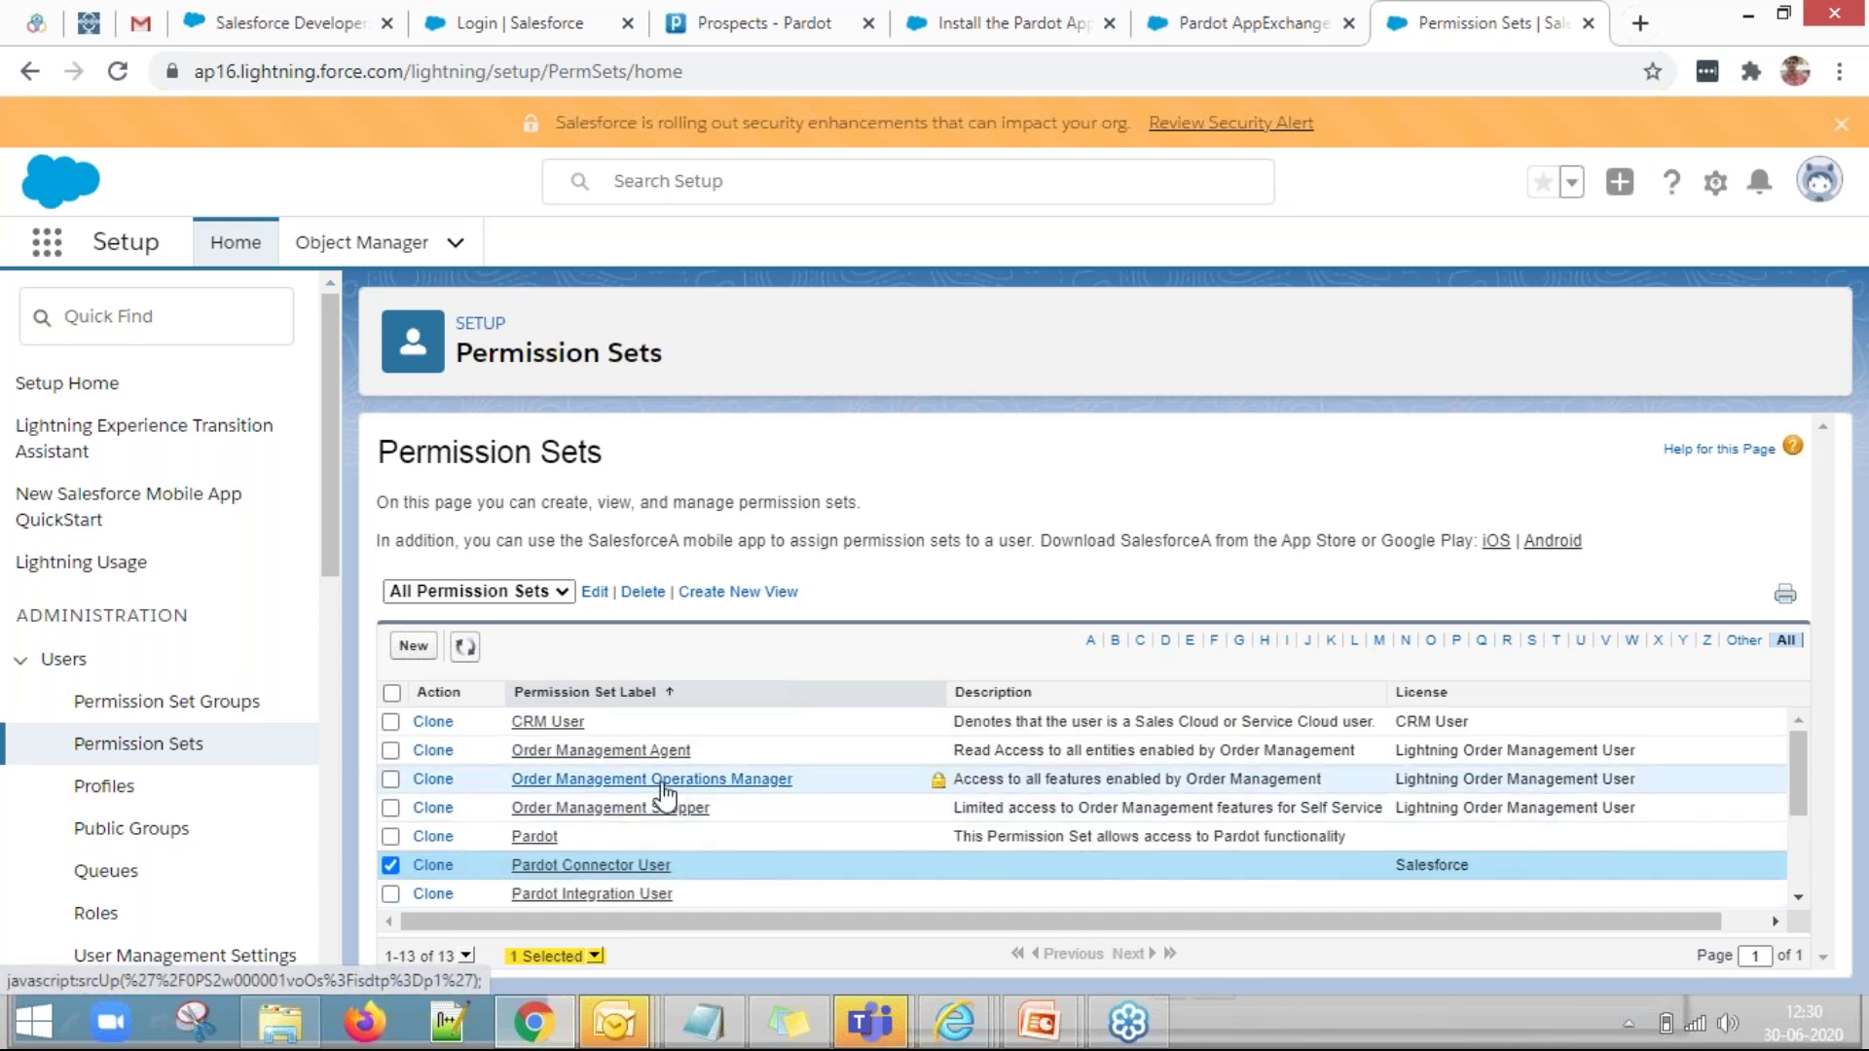
scroll(663, 799, down, 3)
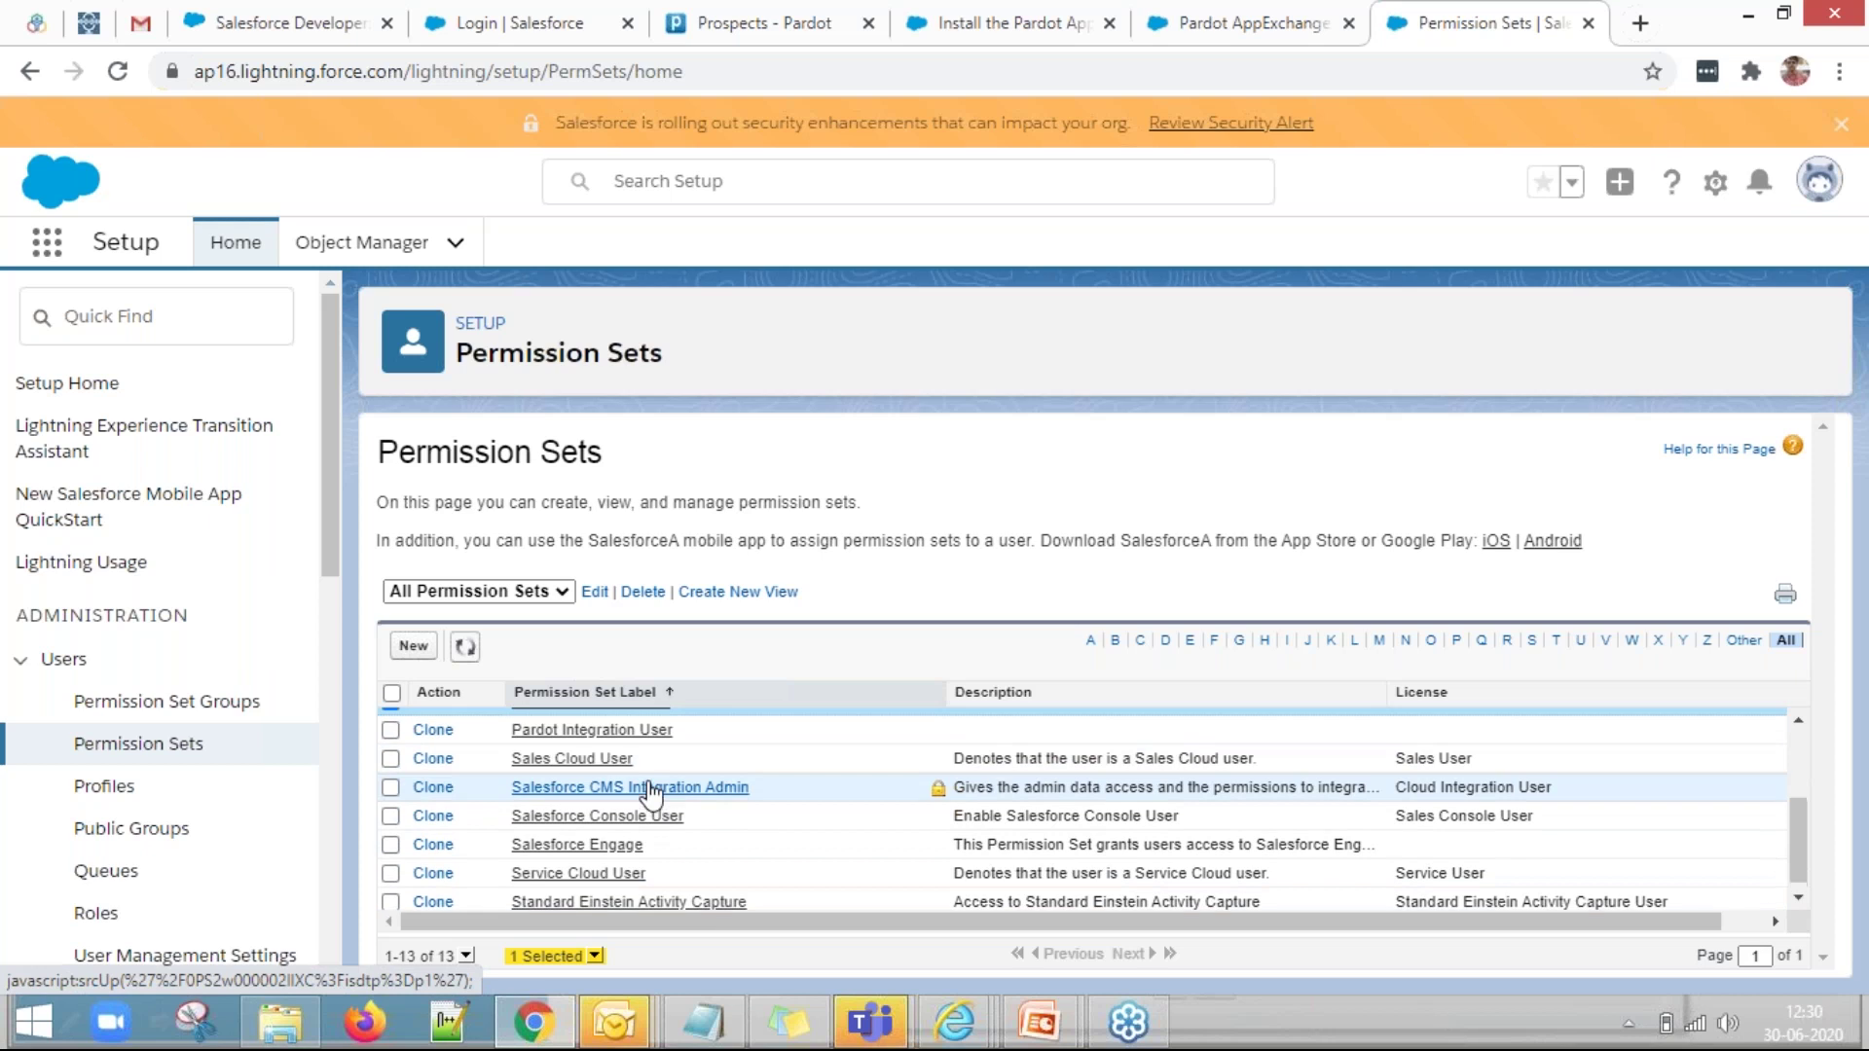
scroll(643, 793, up, 2)
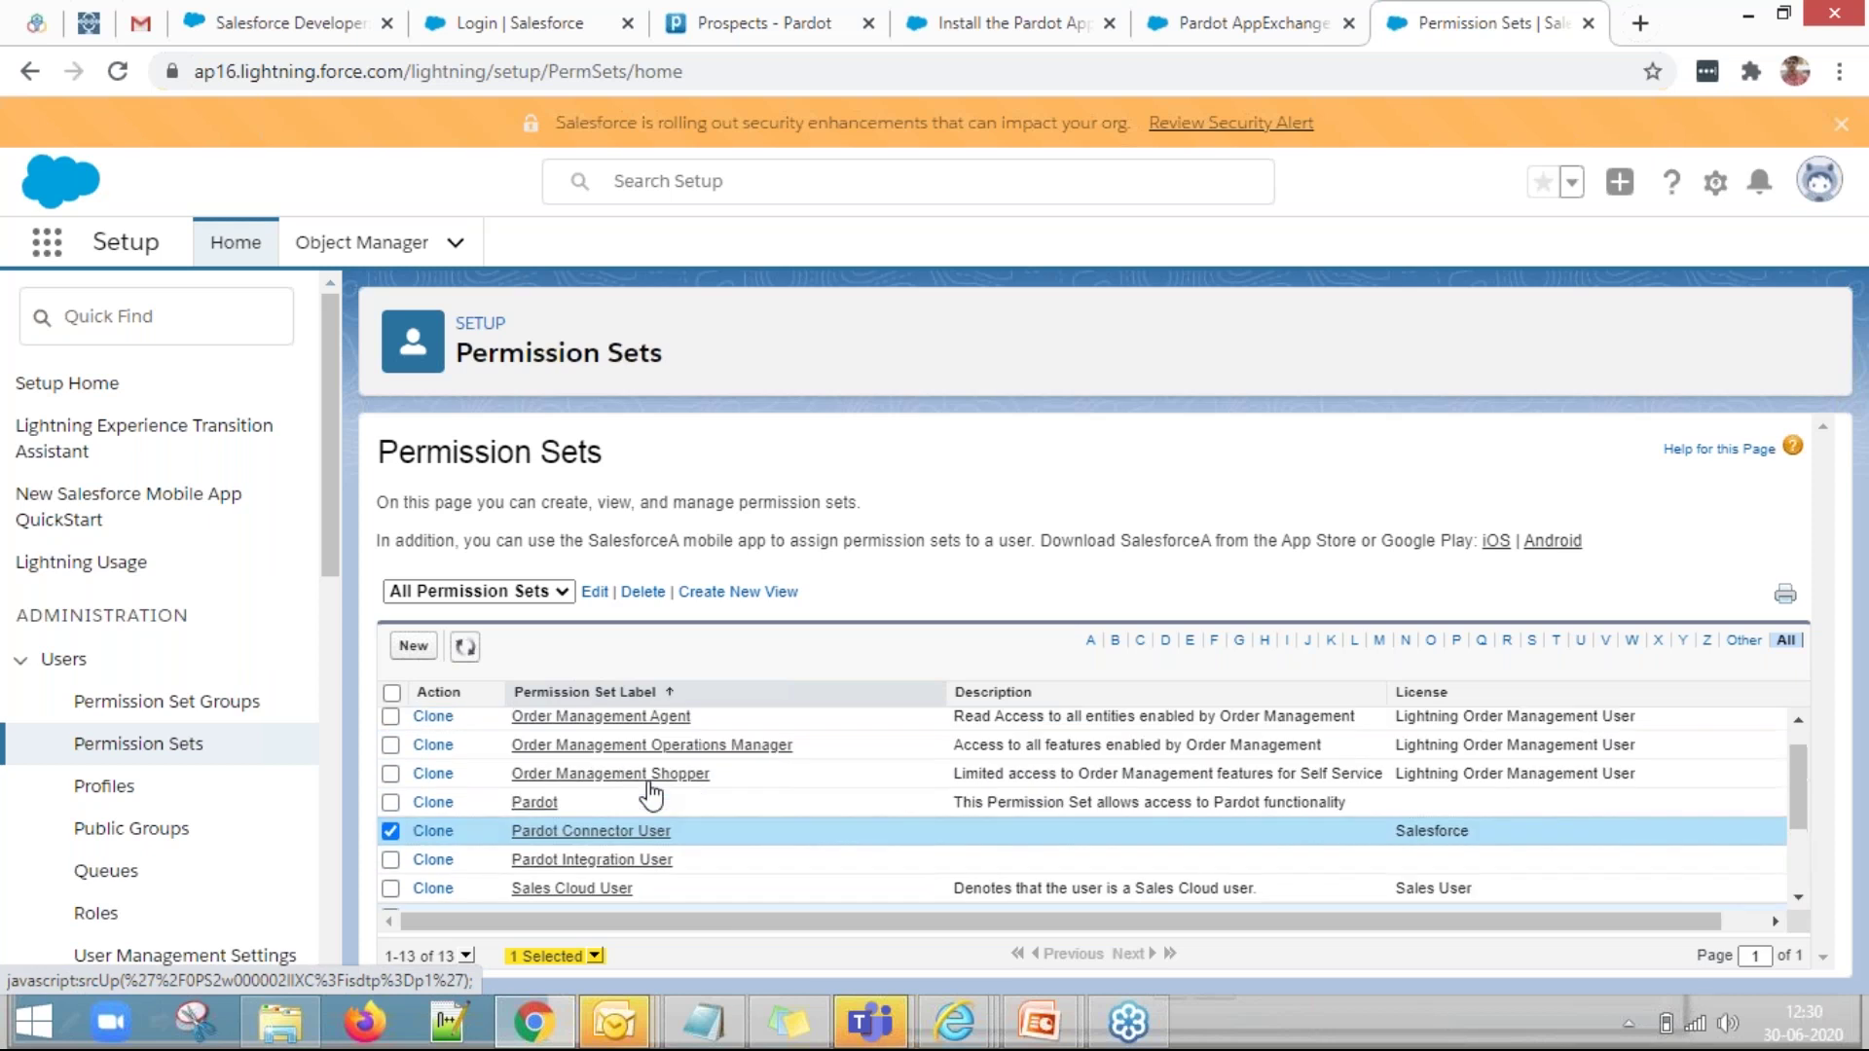
Open Pardot Connector User and view its one assigned System Administrator user.
click(622, 834)
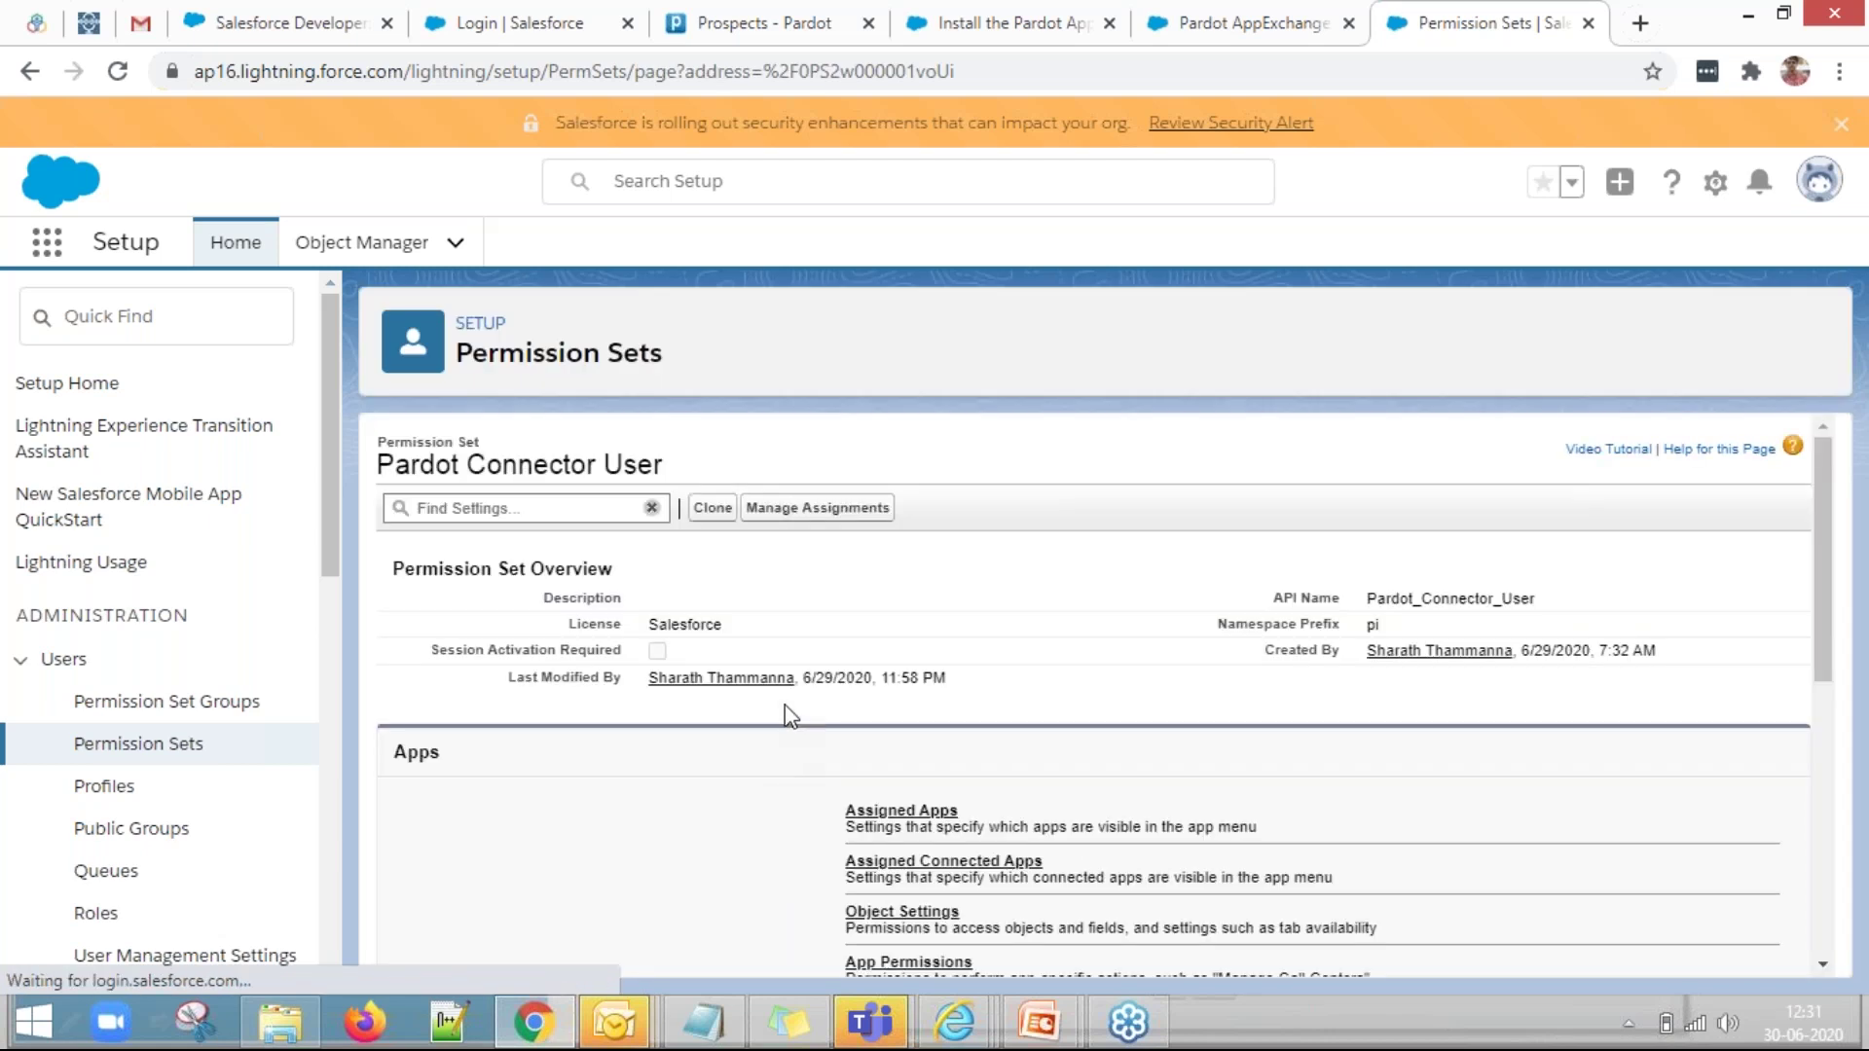
click(812, 524)
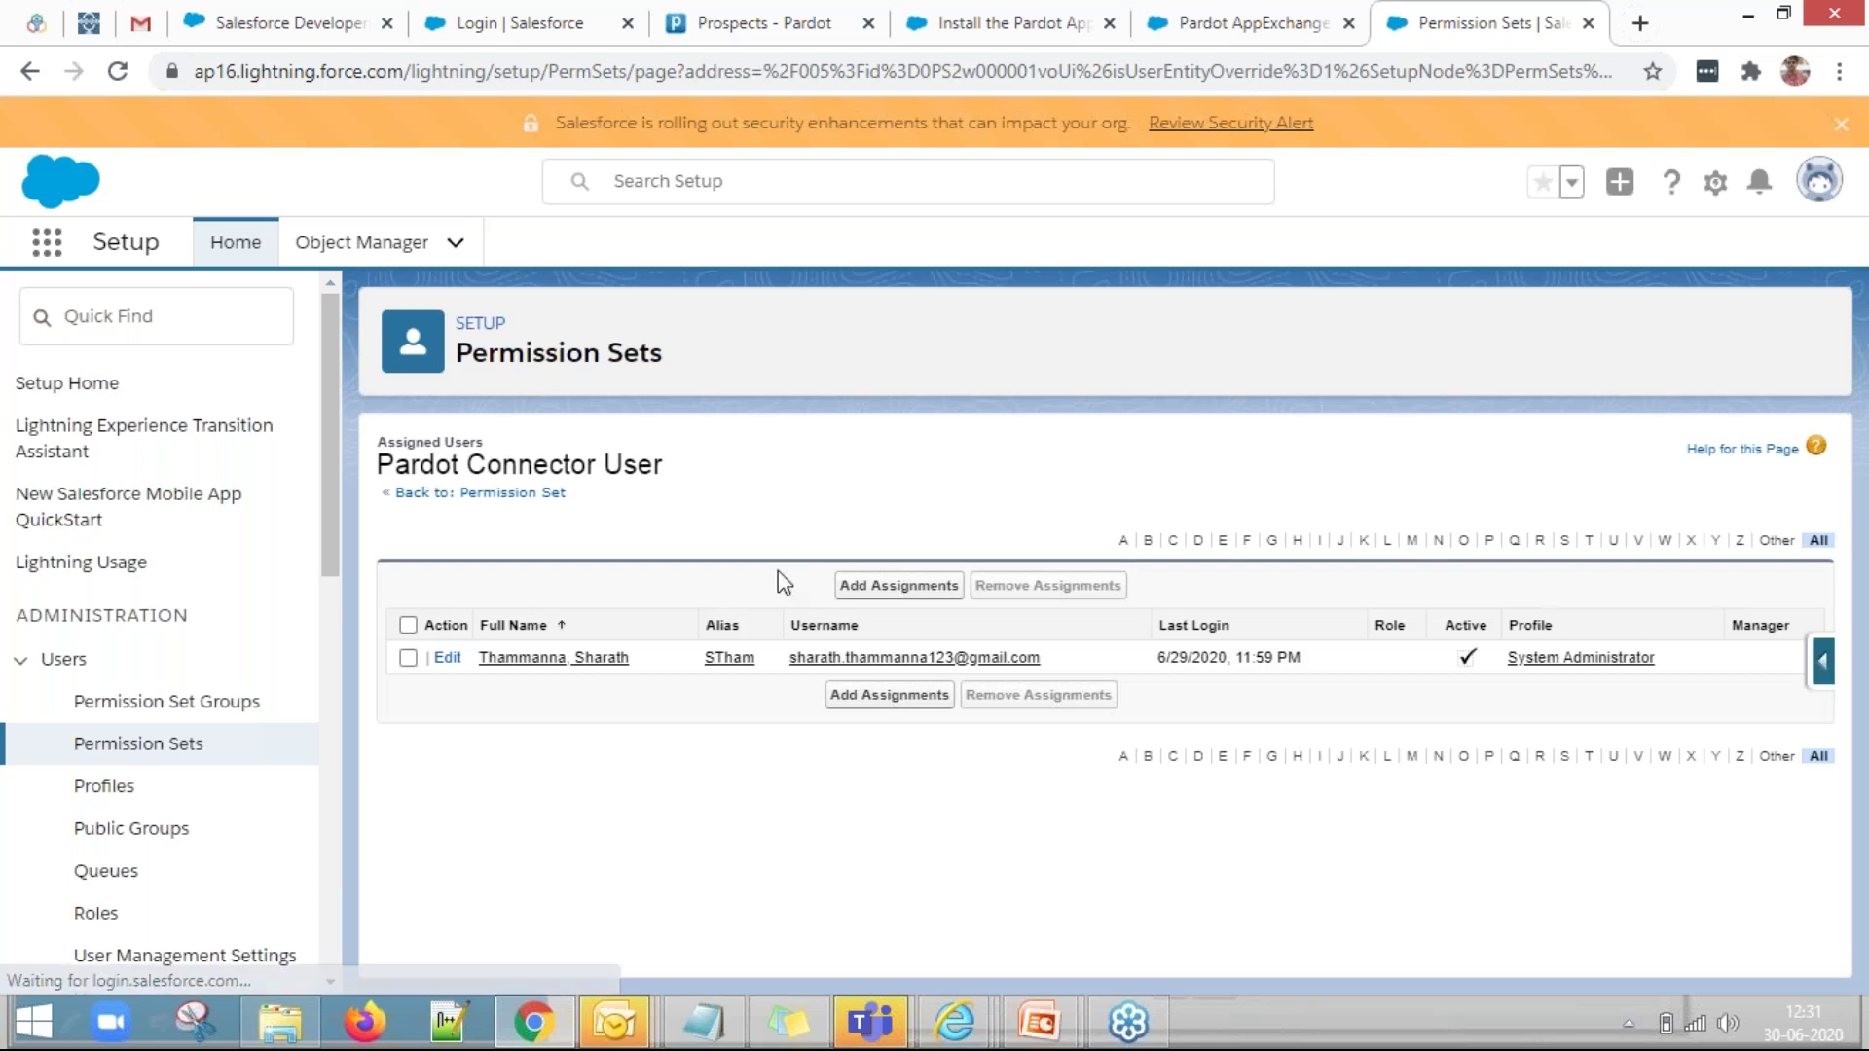
Copy the assigned user's username into Notepad, replacing the note's old text.
click(408, 657)
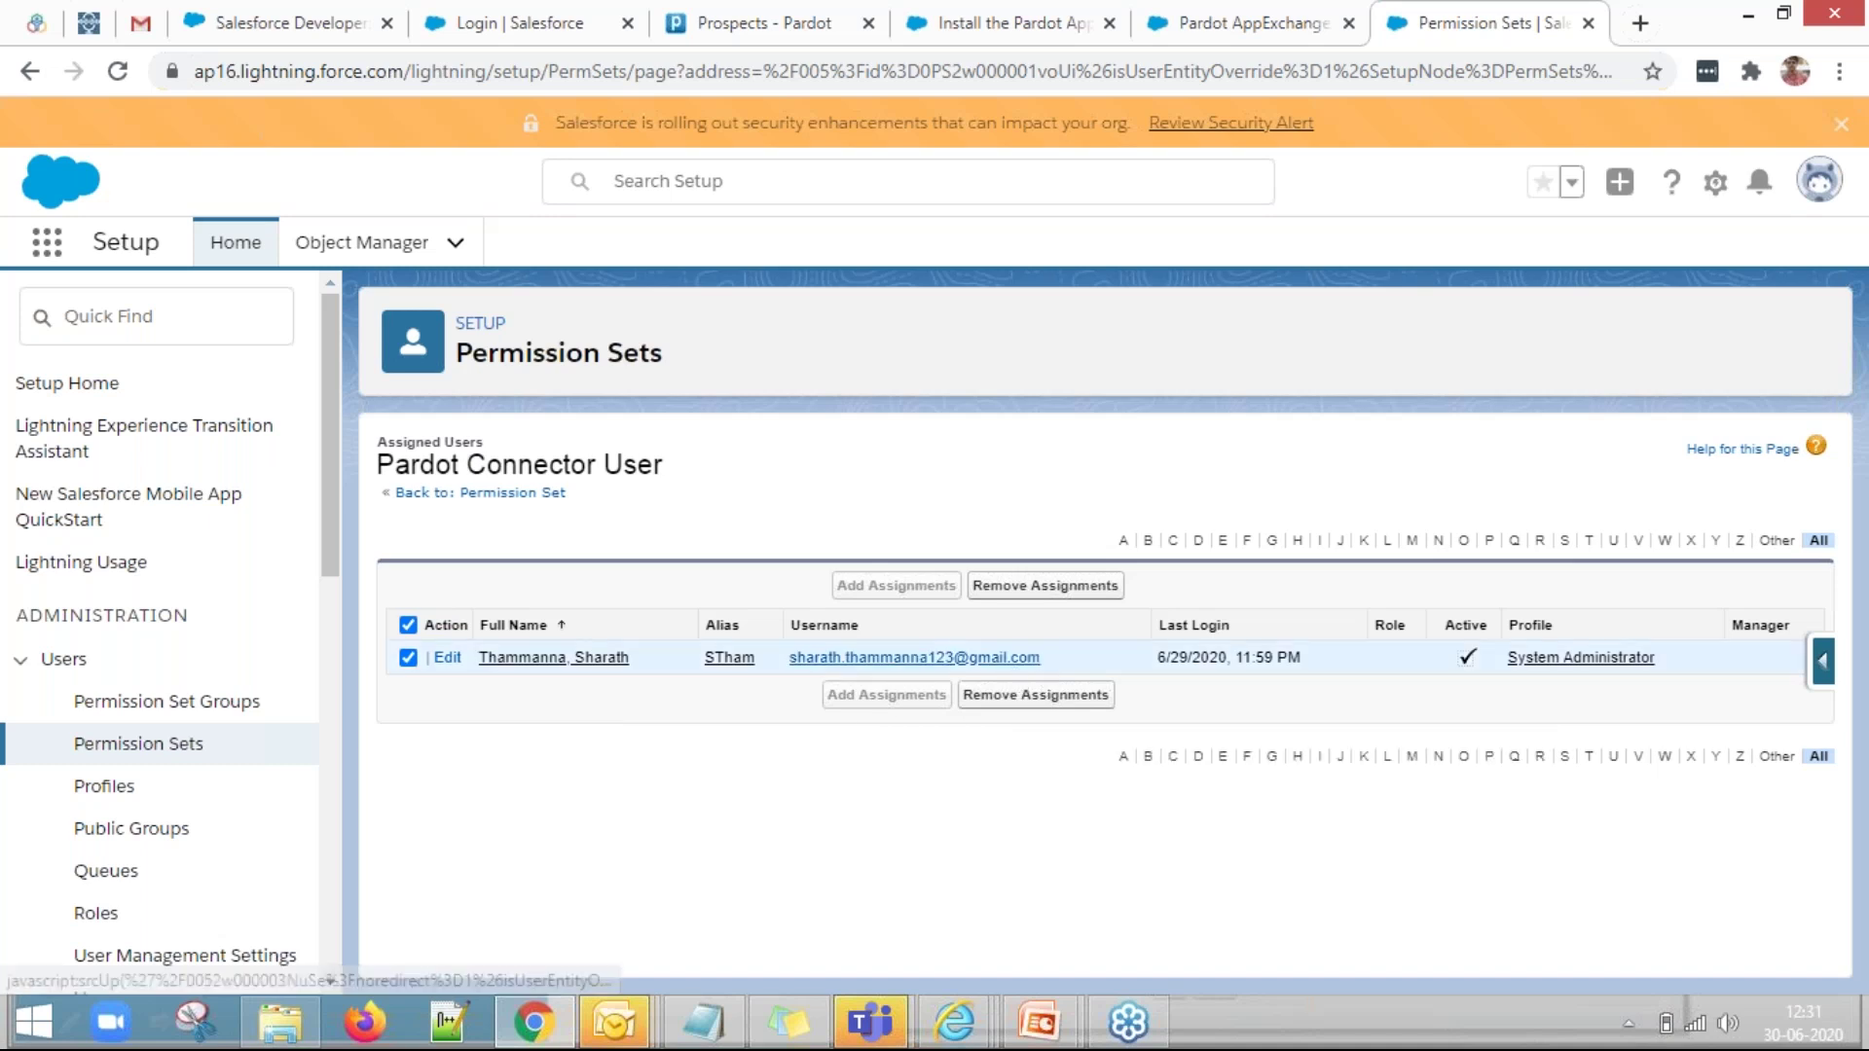
drag(1072, 652, 788, 672)
key(ctrl+c)
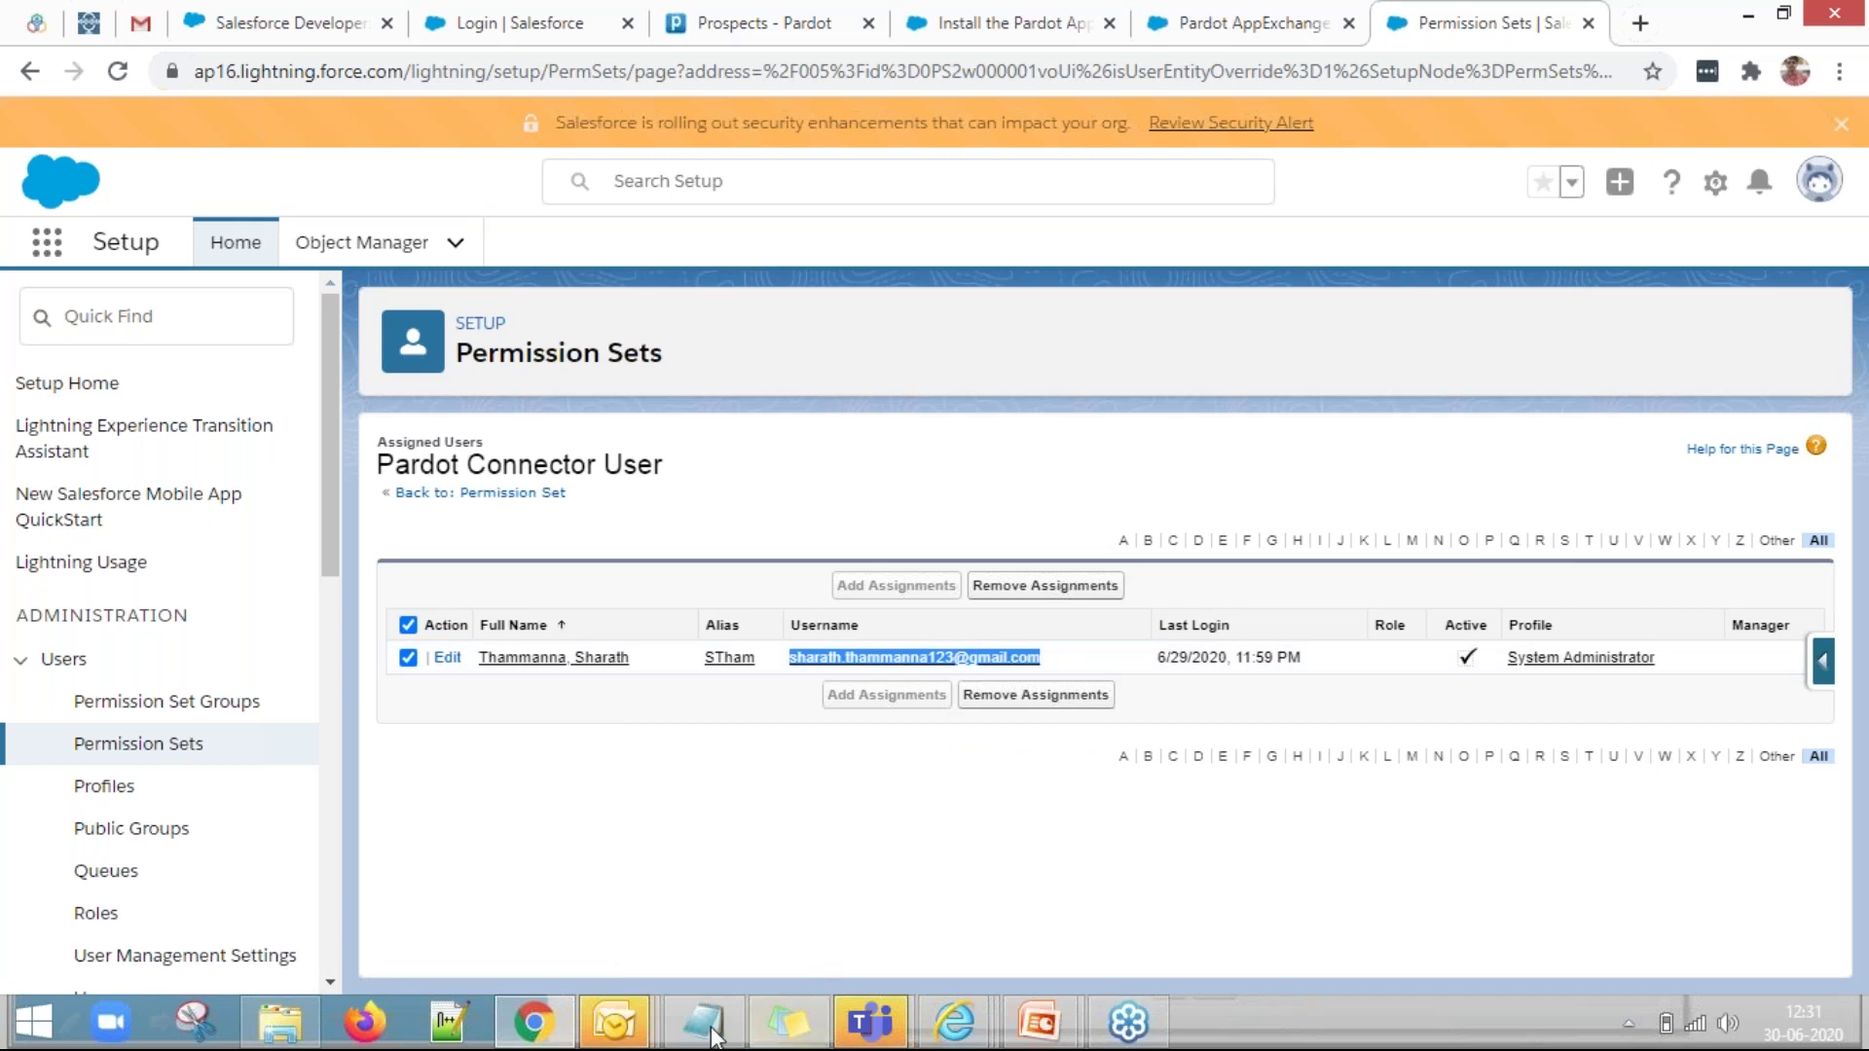
click(703, 1022)
key(ctrl+a)
key(ctrl+v)
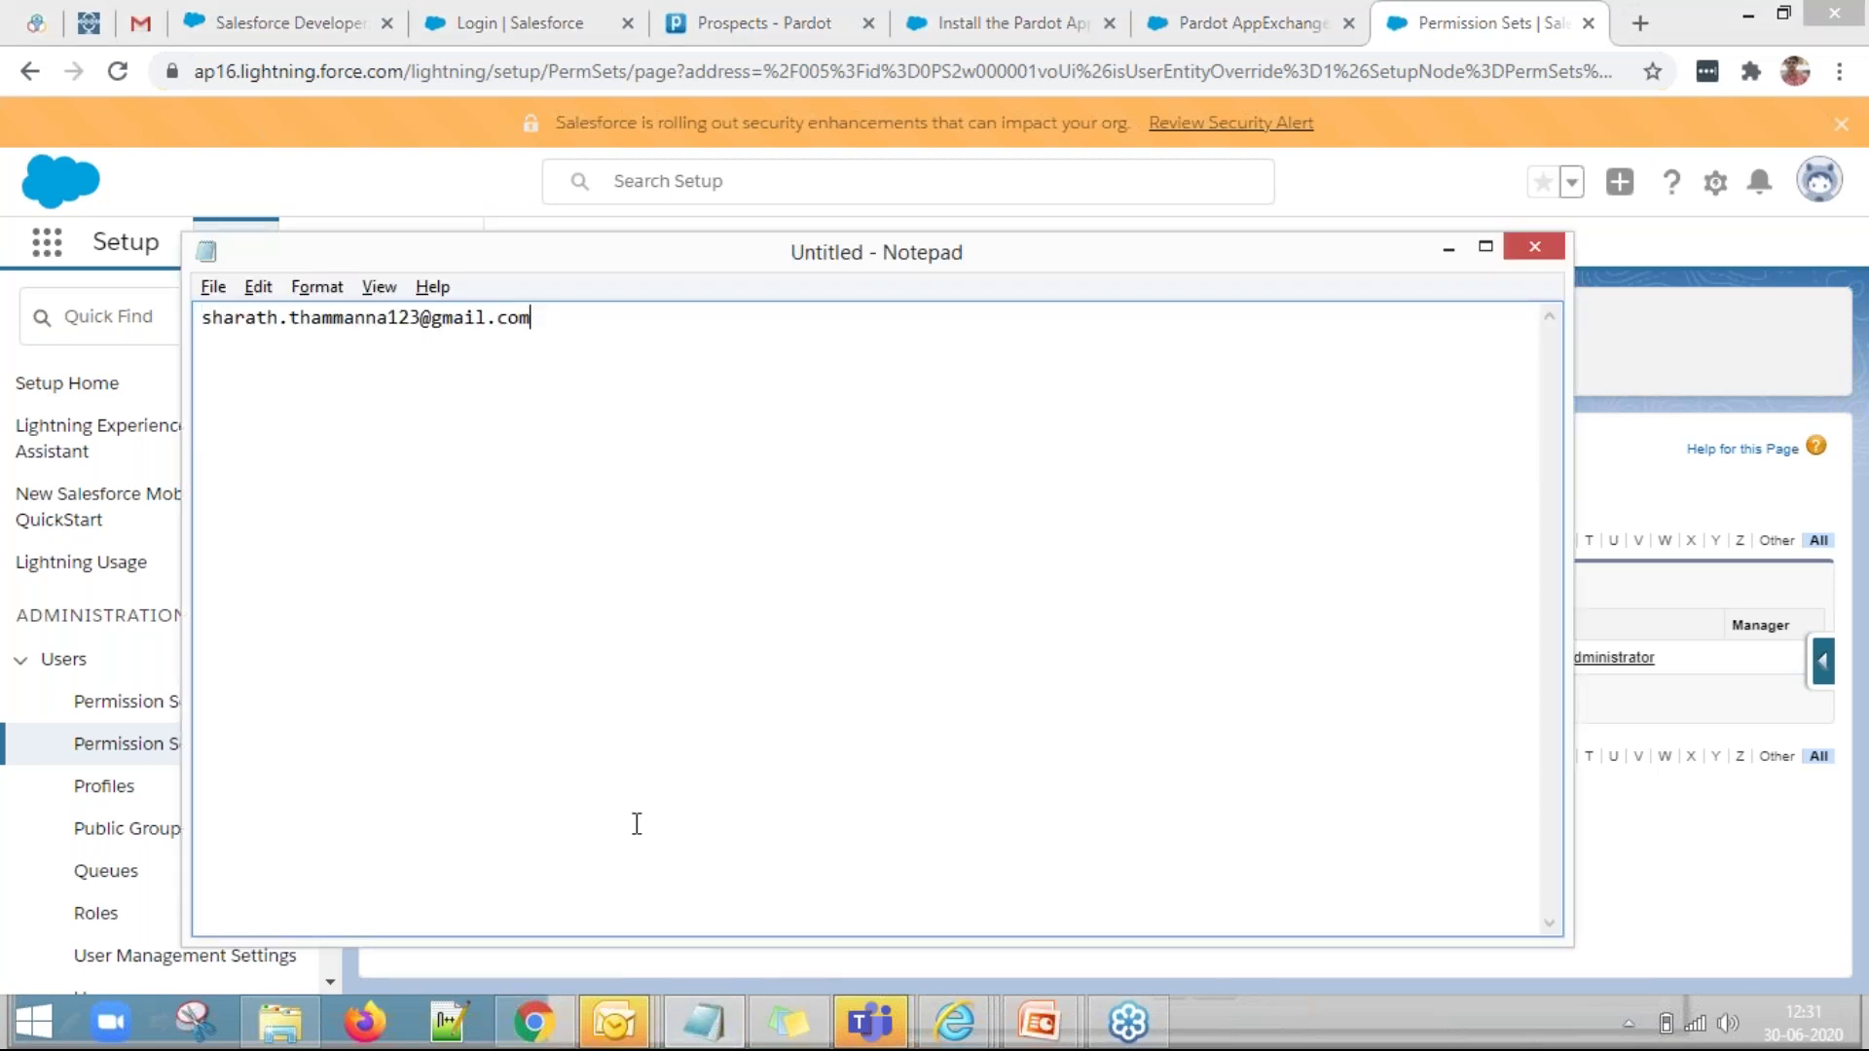
key(alt+Tab)
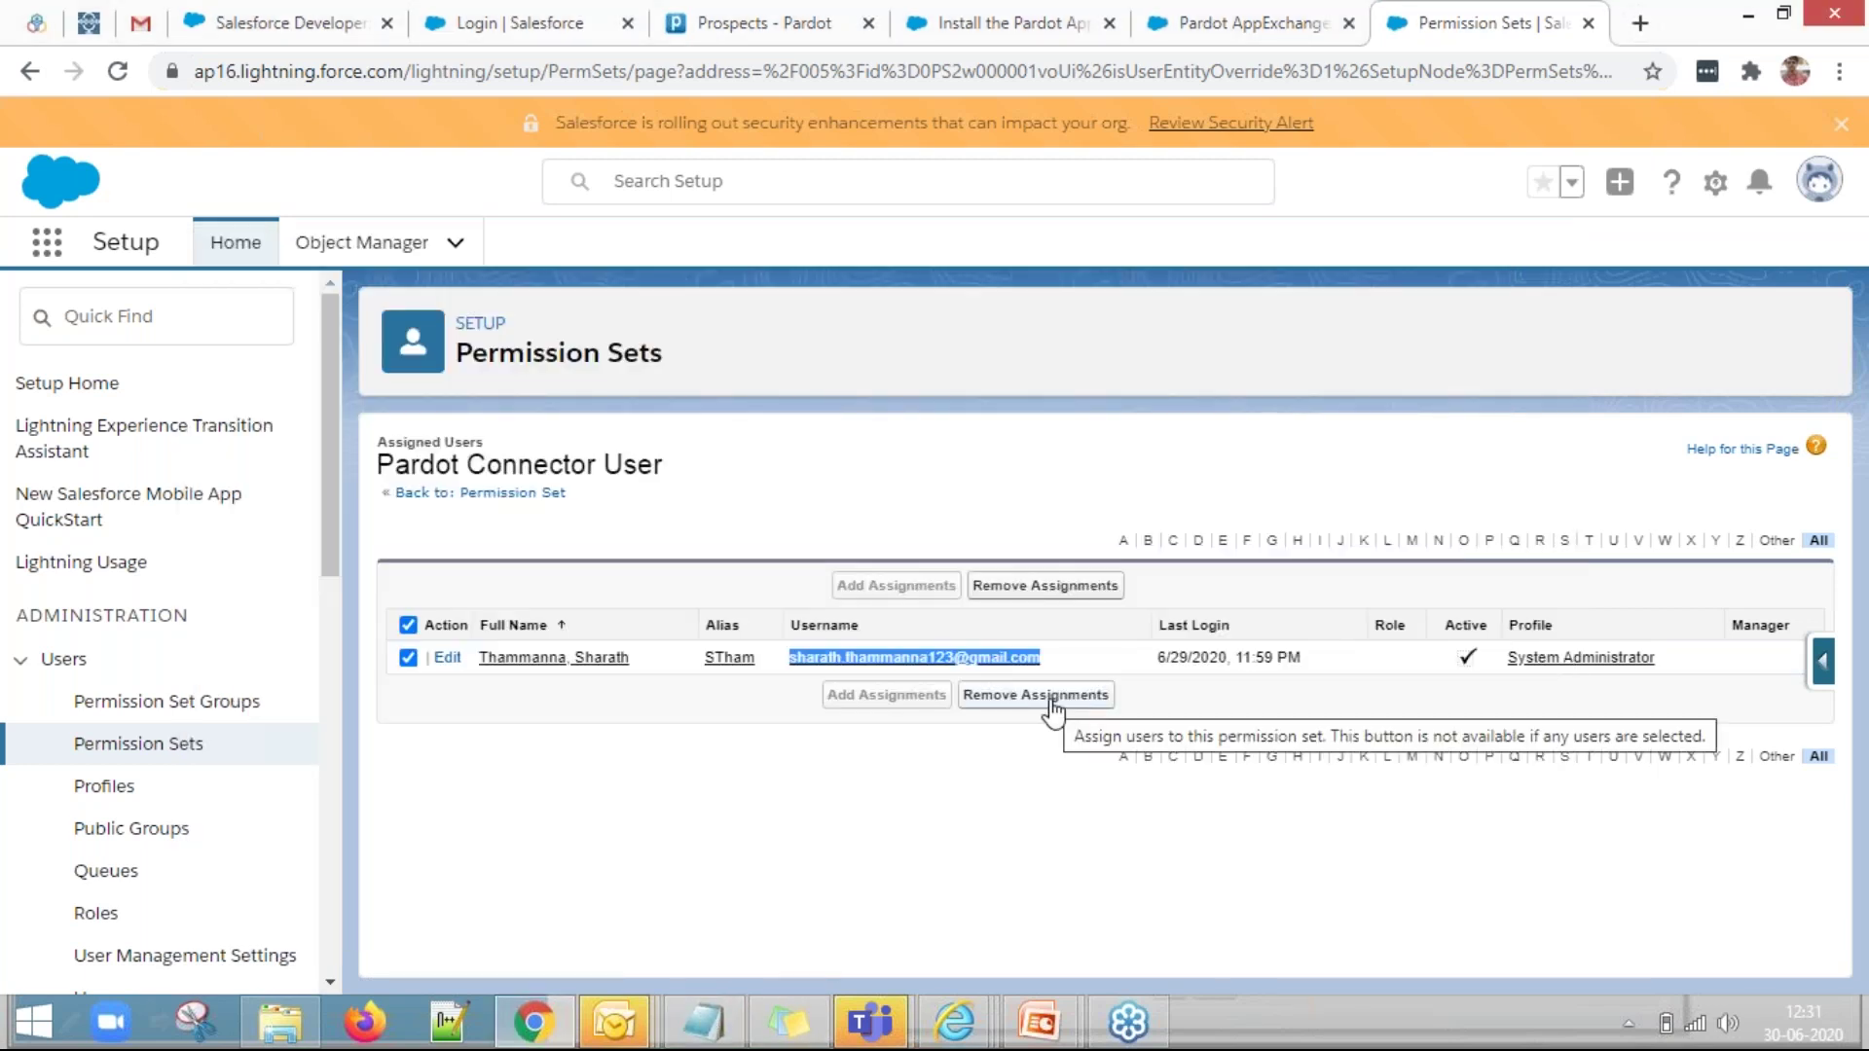
Clear the user row's tick and go back to the 13-set Permission Sets list.
click(839, 803)
click(408, 658)
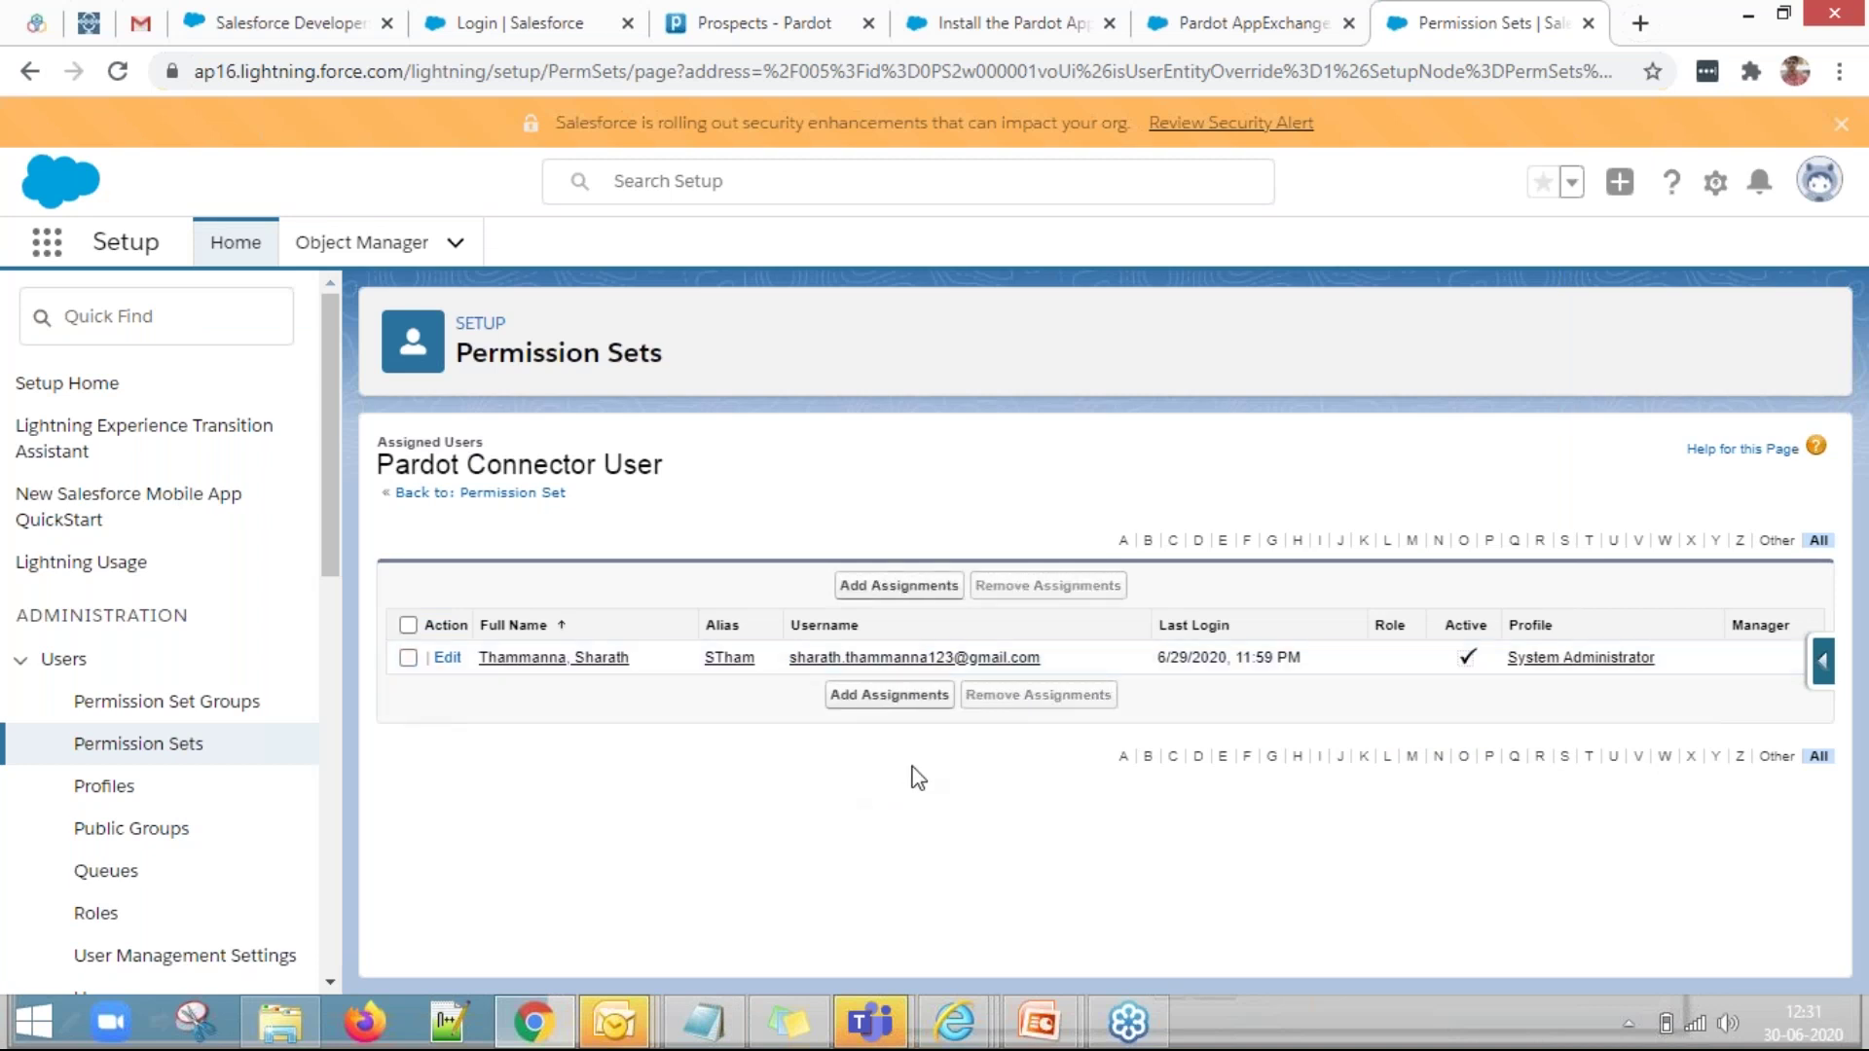
click(199, 752)
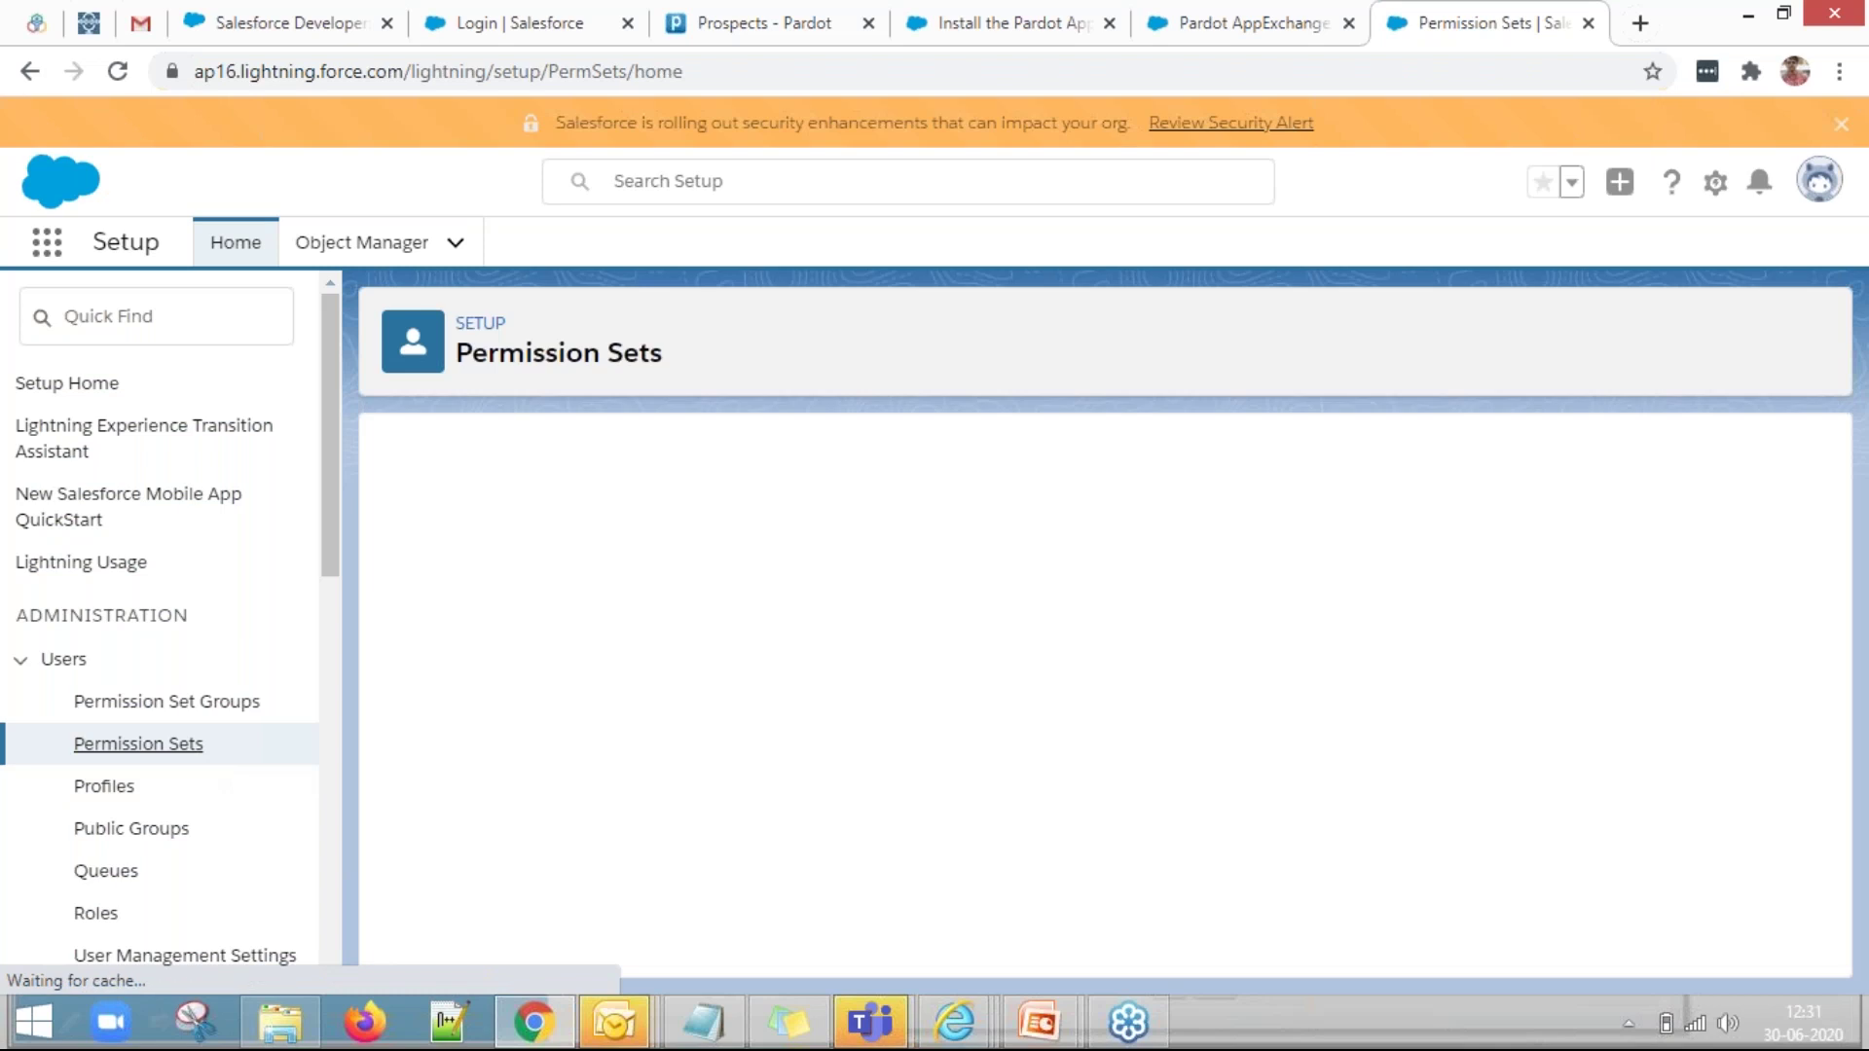
scroll(549, 732, down, 2)
scroll(589, 842, up, 3)
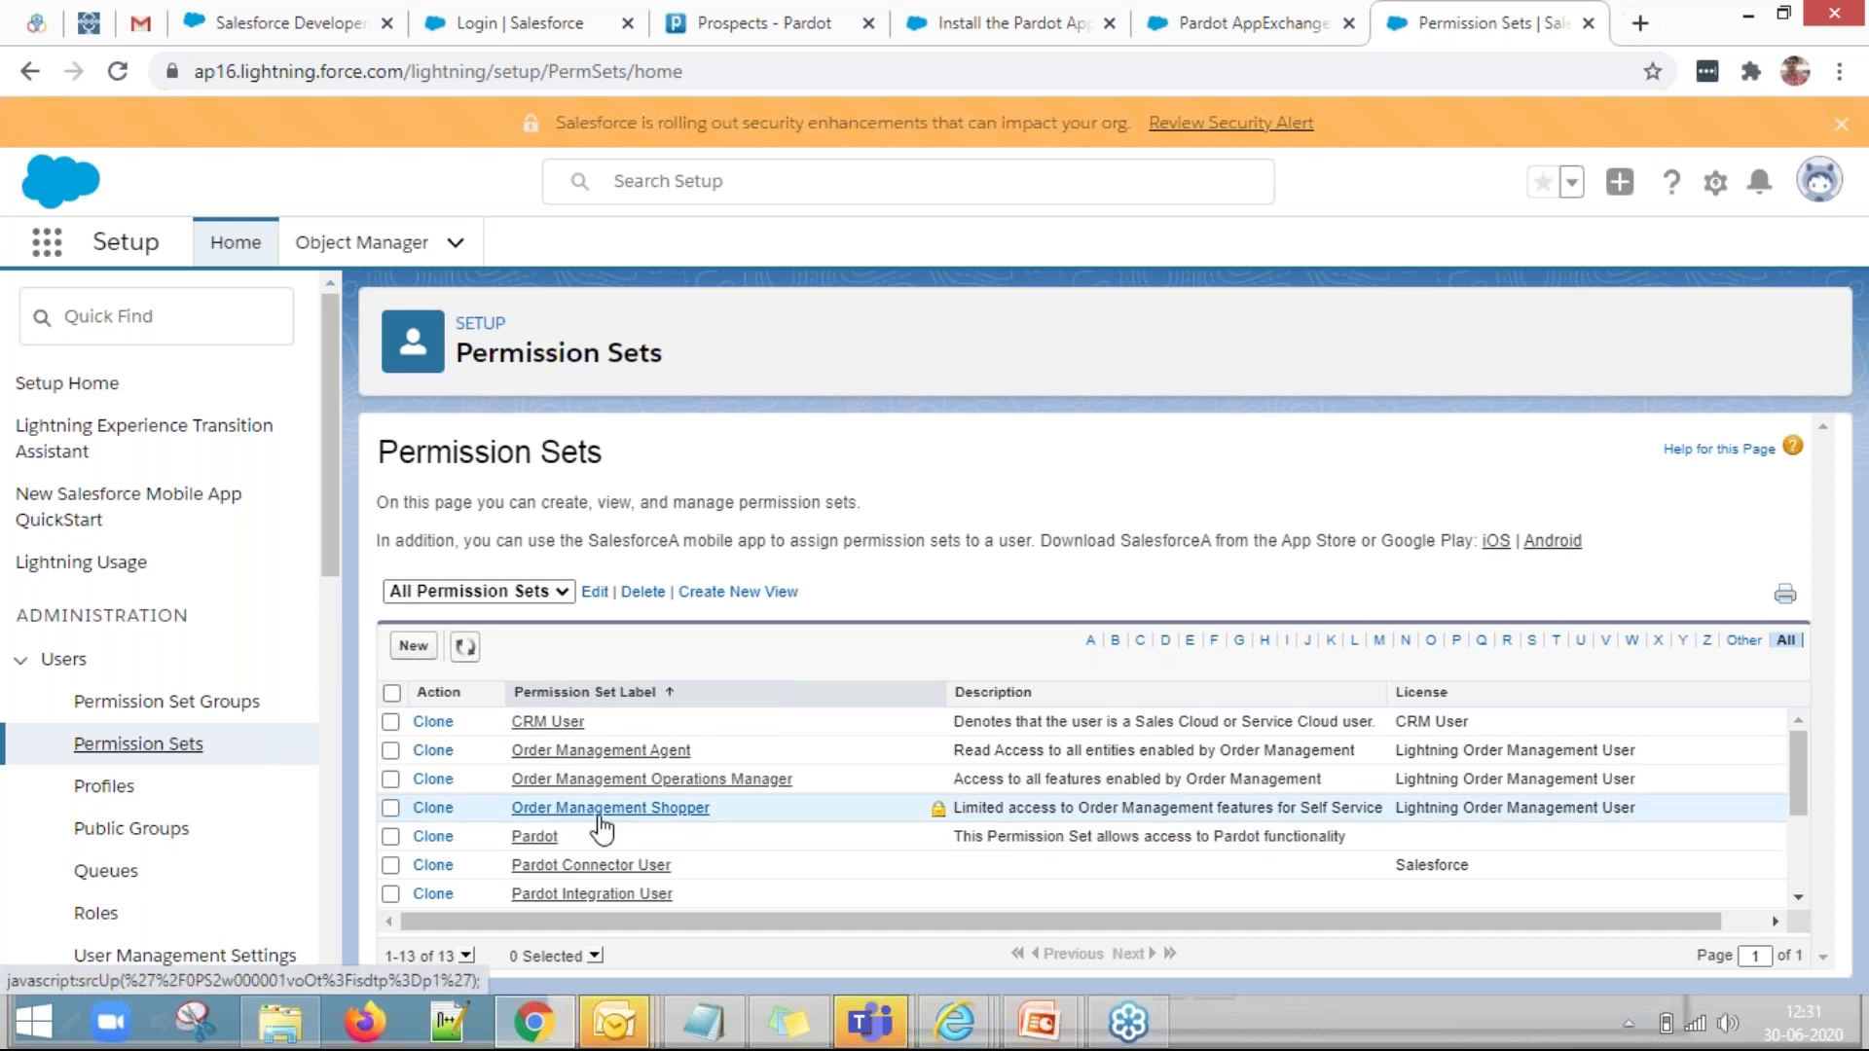
scroll(601, 830, down, 3)
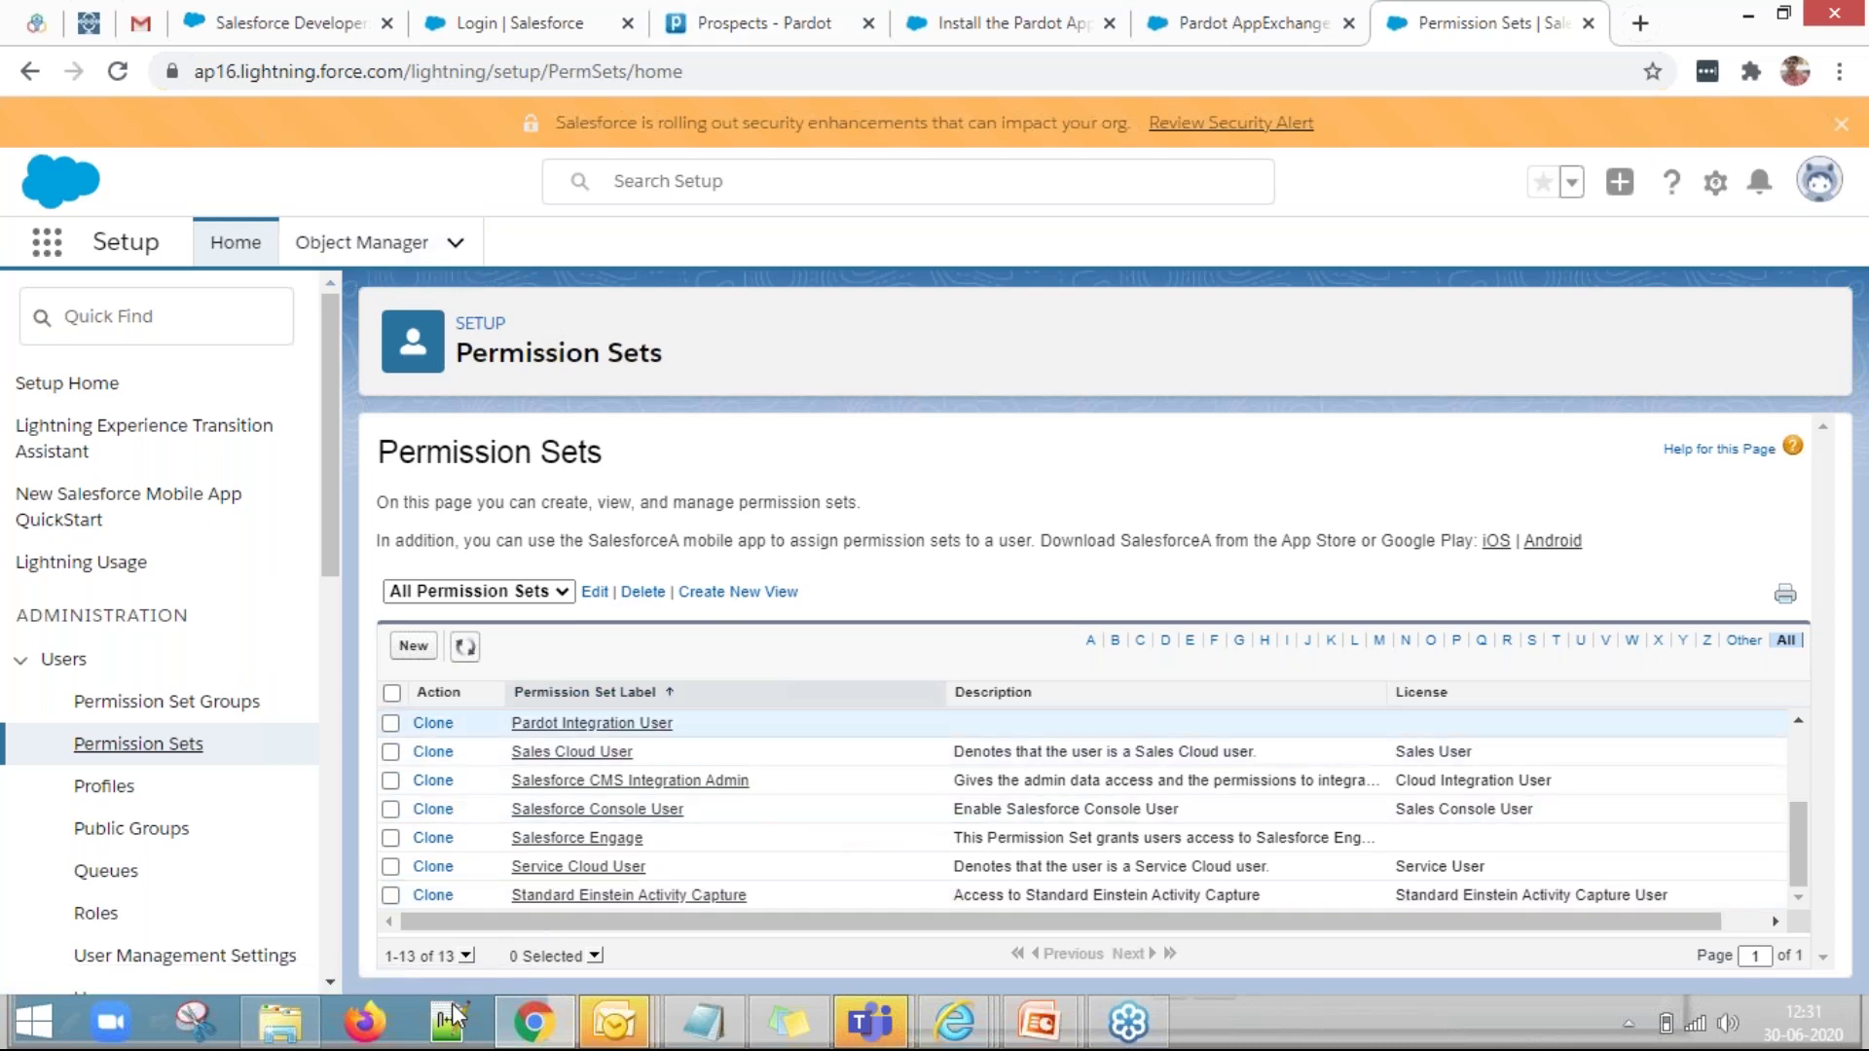
In the Pardot tab, open the Admin > Connectors page.
click(750, 20)
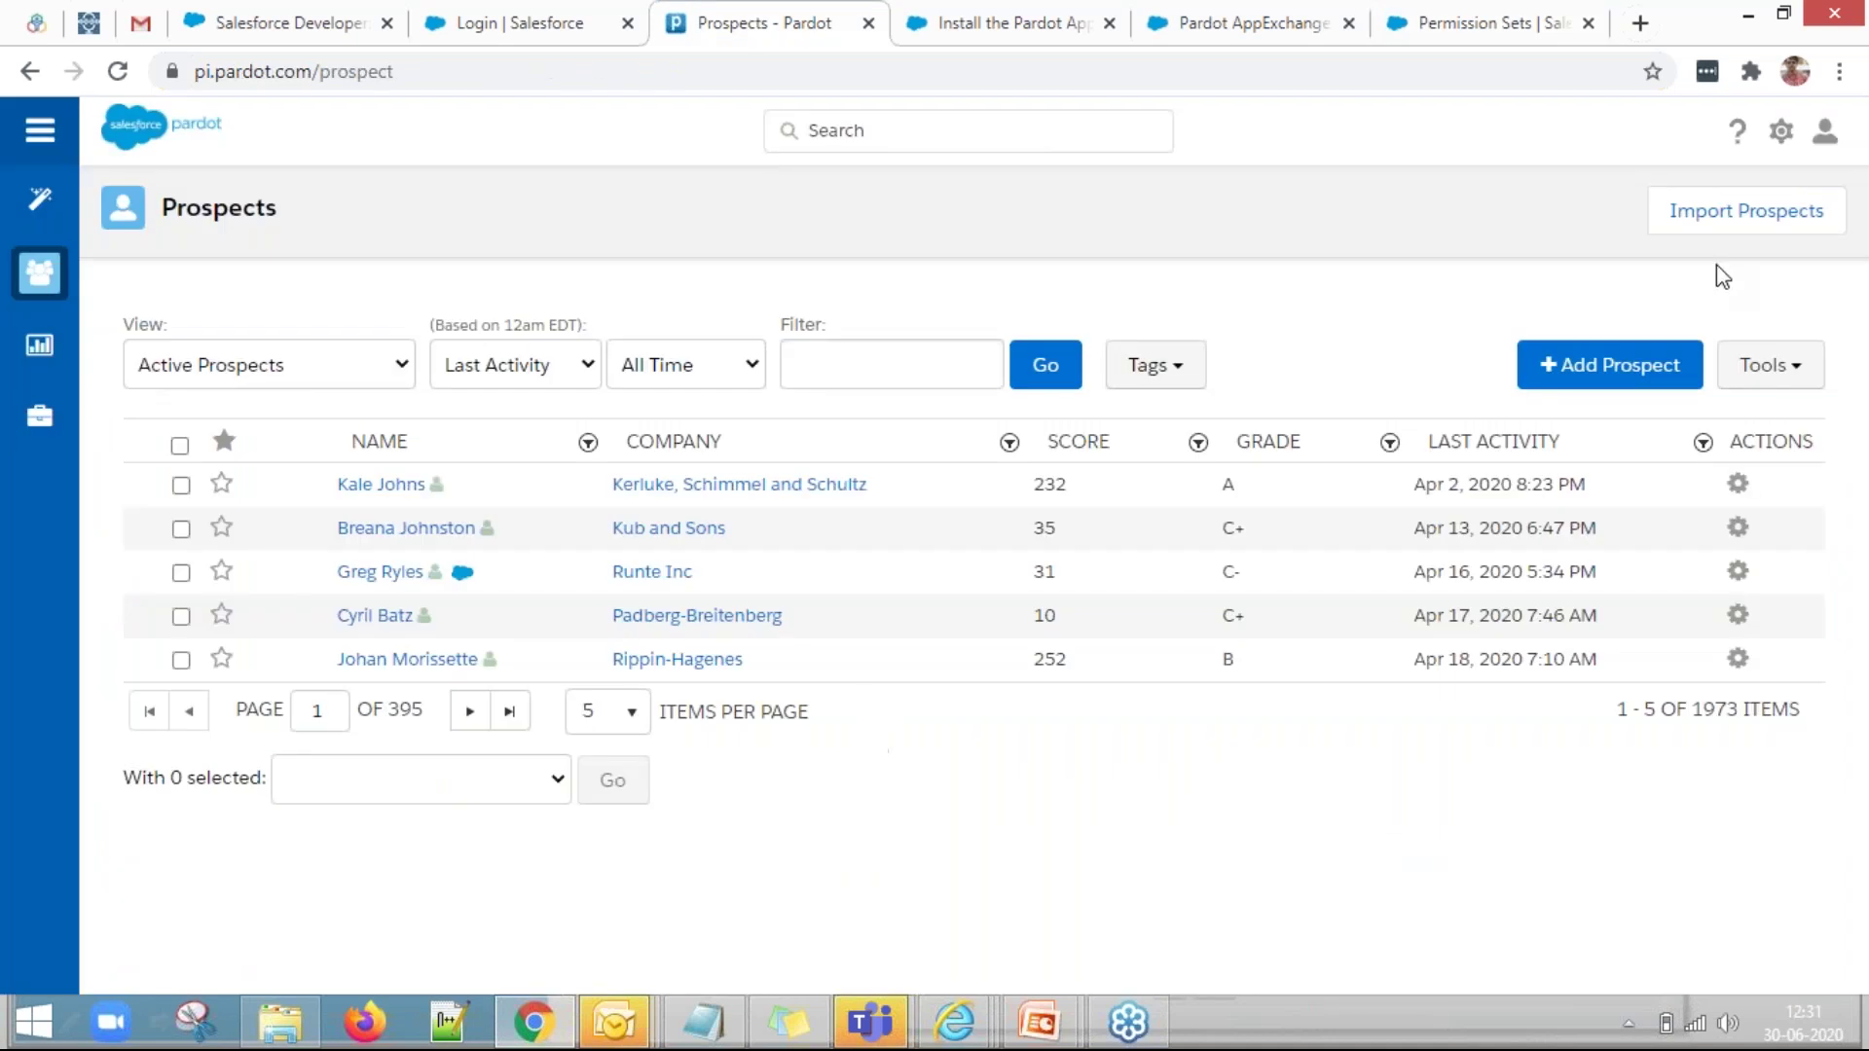
click(1784, 134)
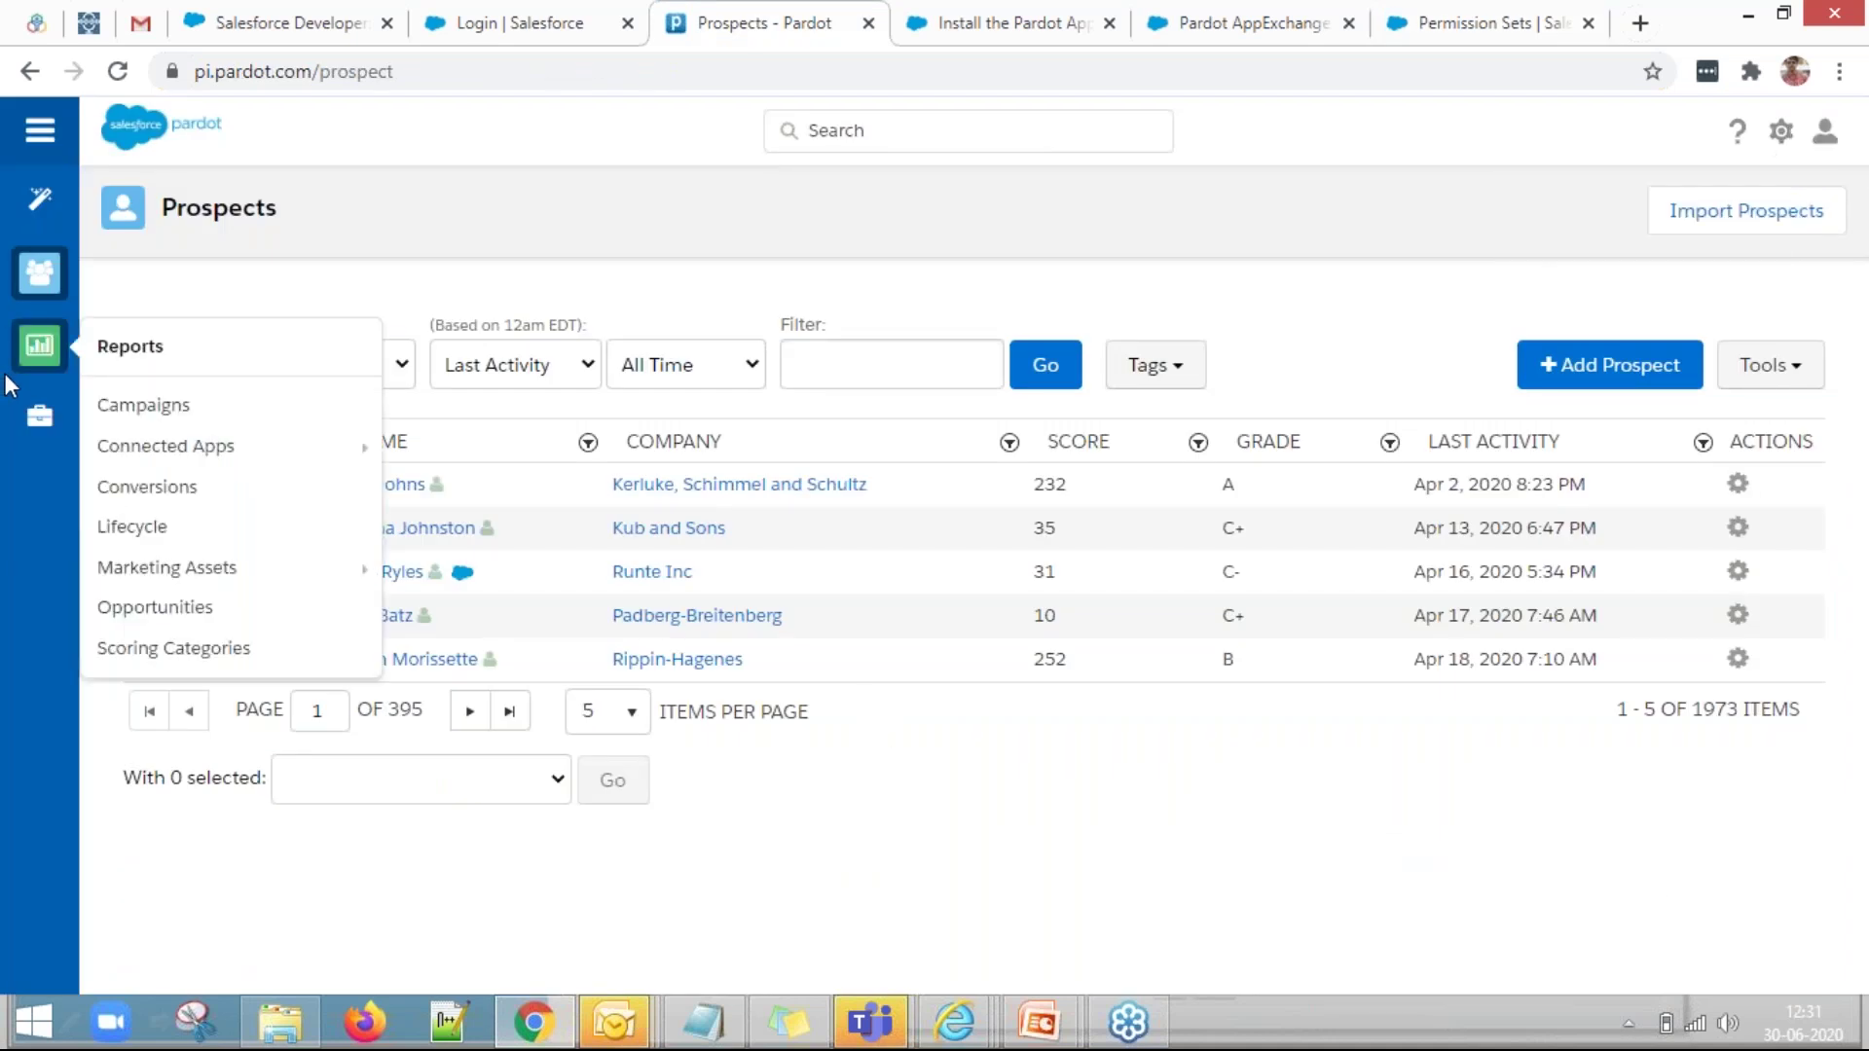
mouse_move(29, 426)
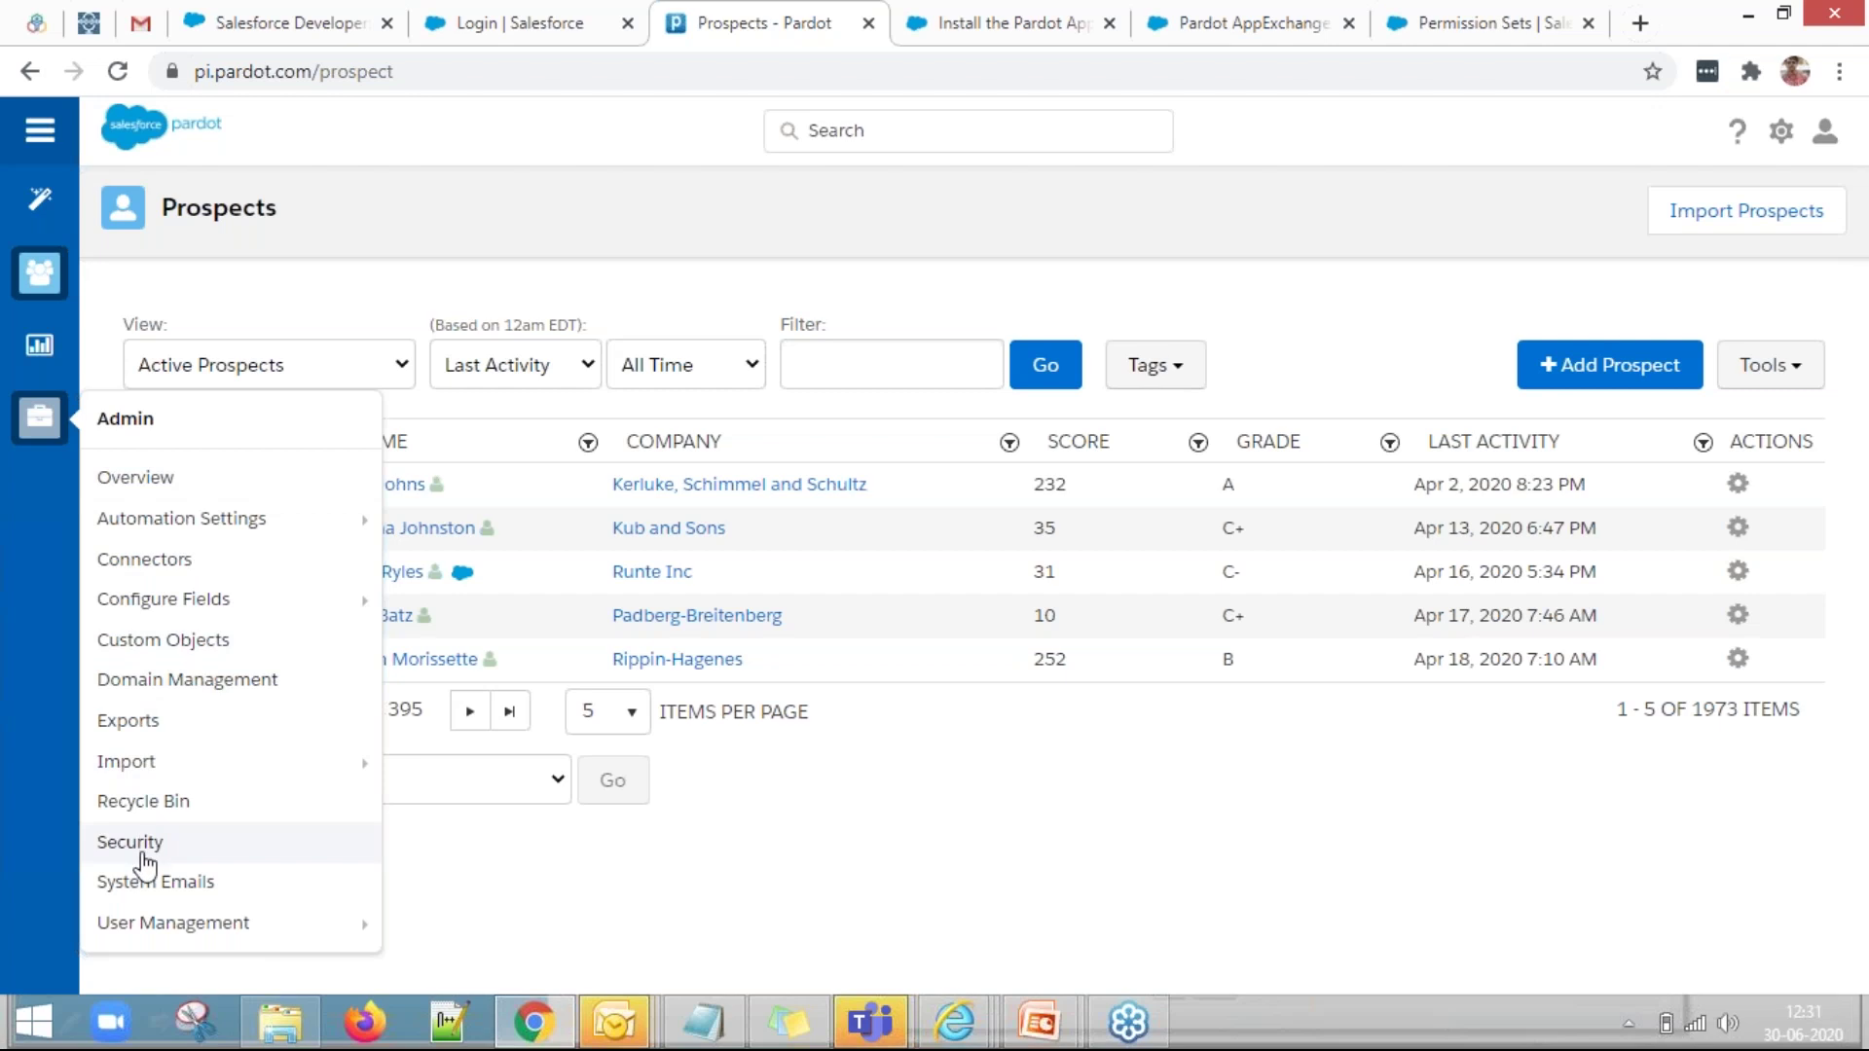
click(168, 565)
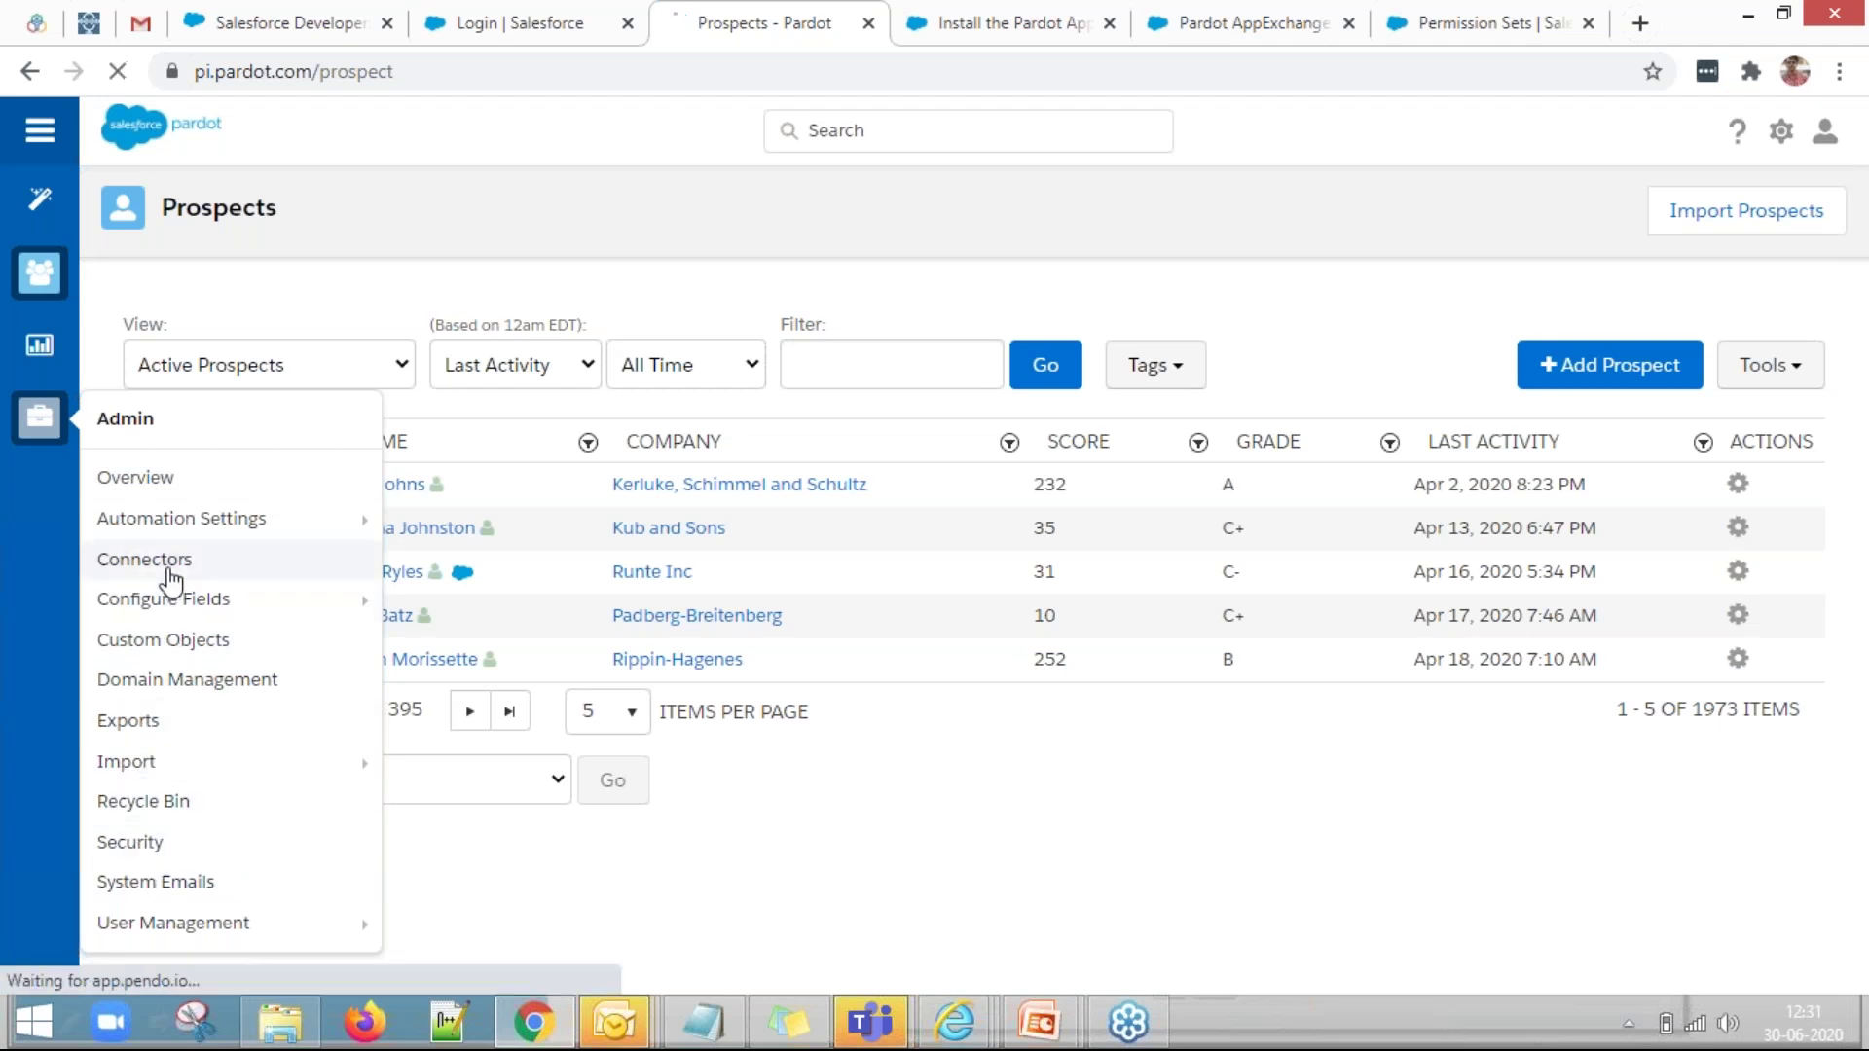
mouse_move(170, 596)
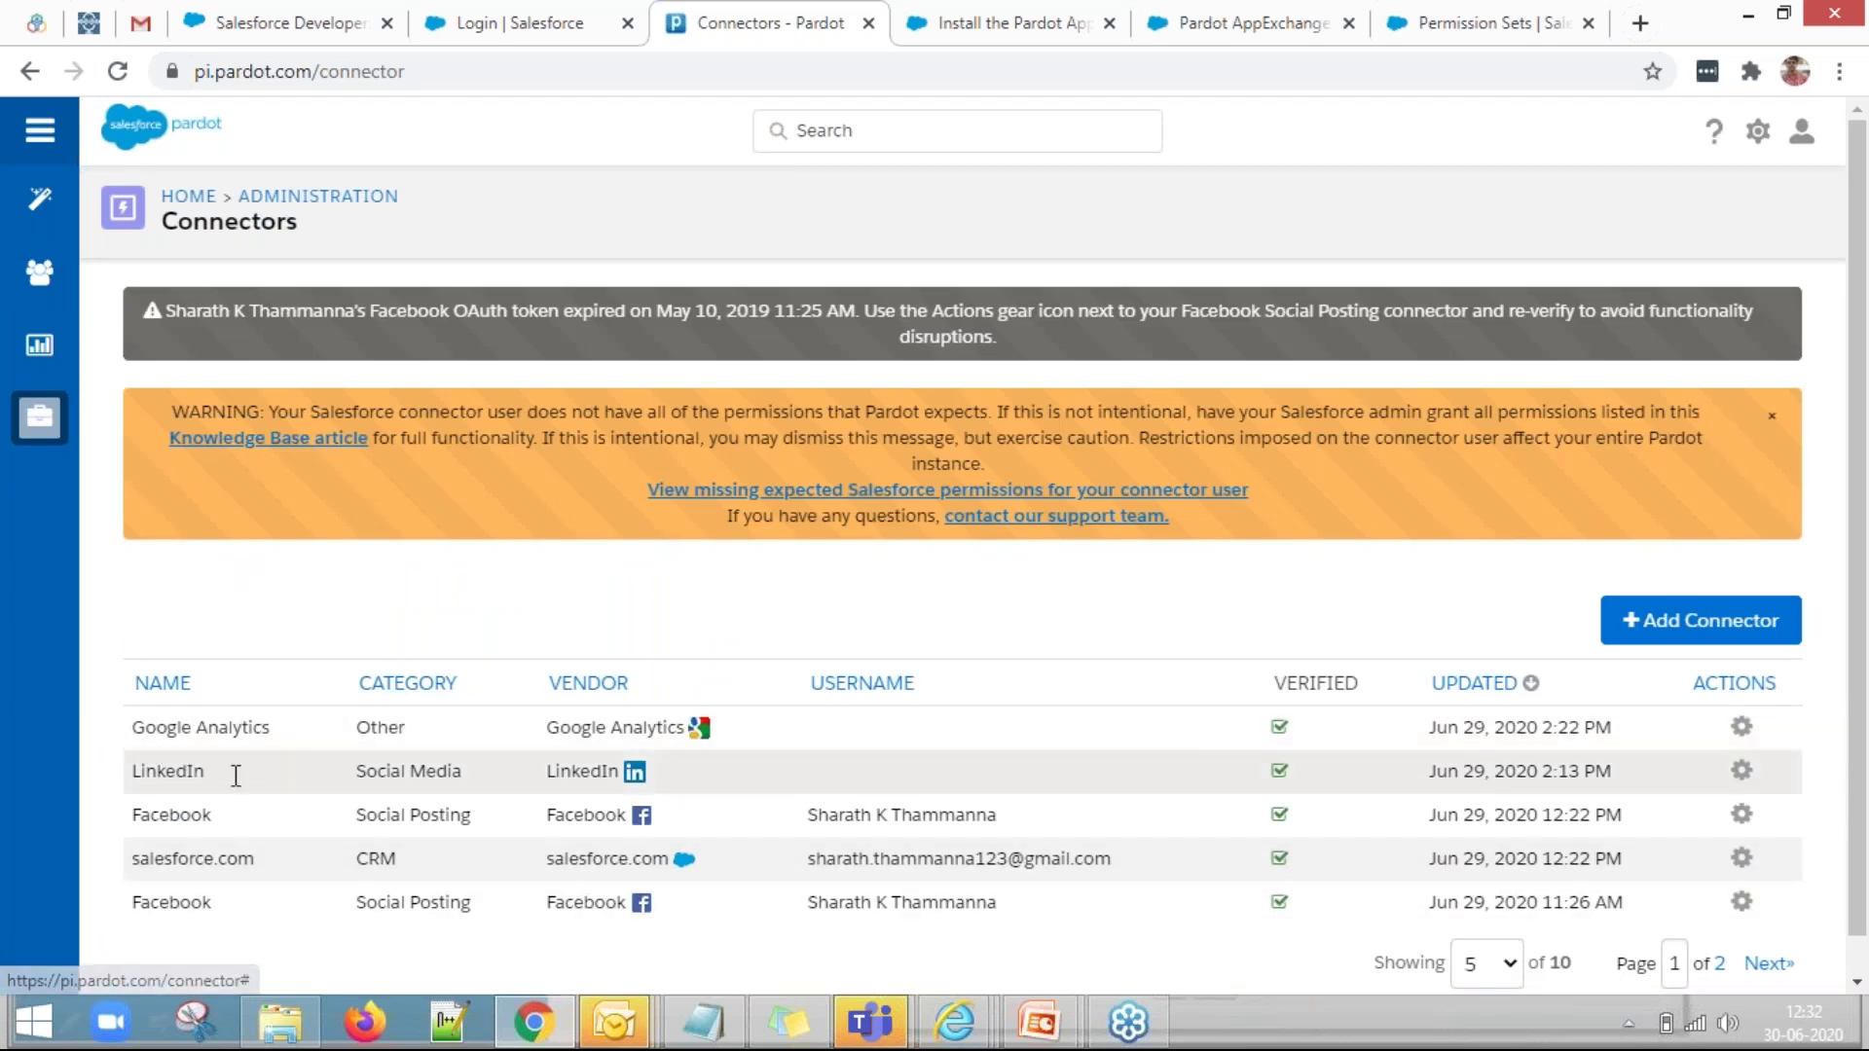
Delete the salesforce.com CRM connector from its gear menu and confirm with OK.
click(1740, 859)
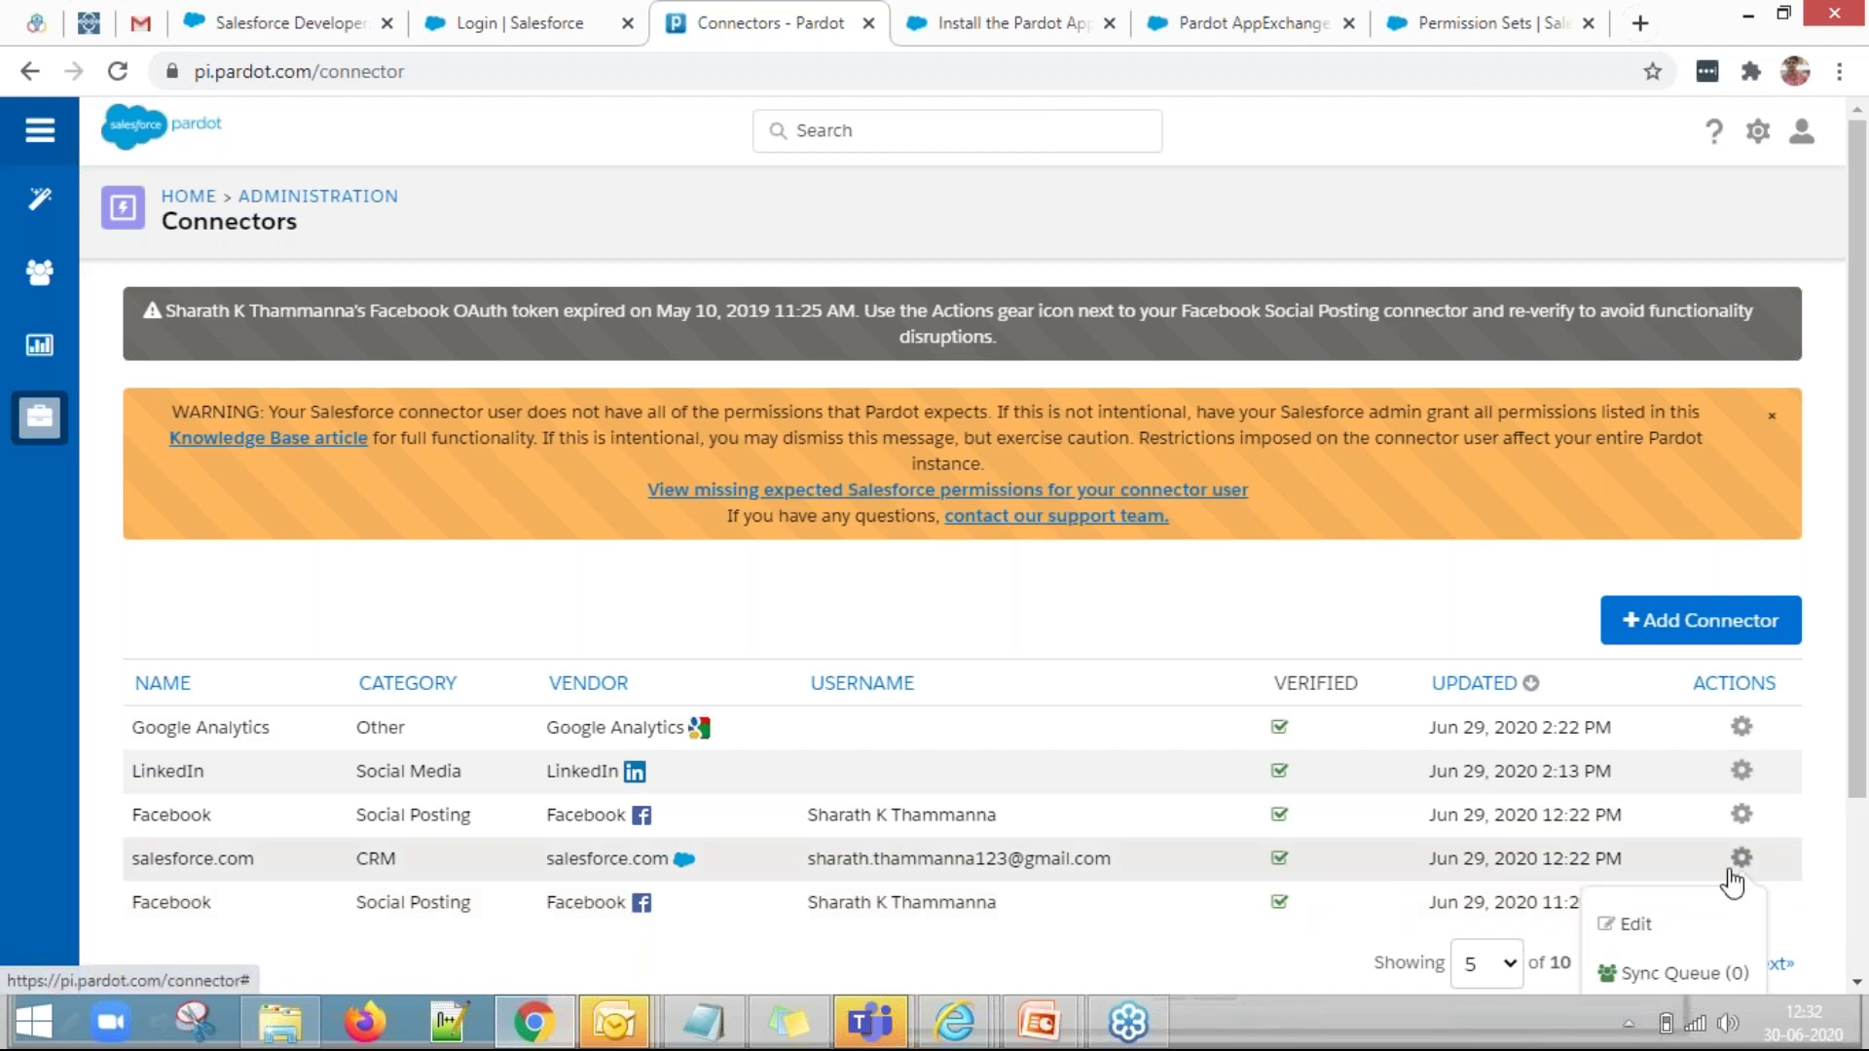
scroll(1635, 937, down, 2)
click(1655, 944)
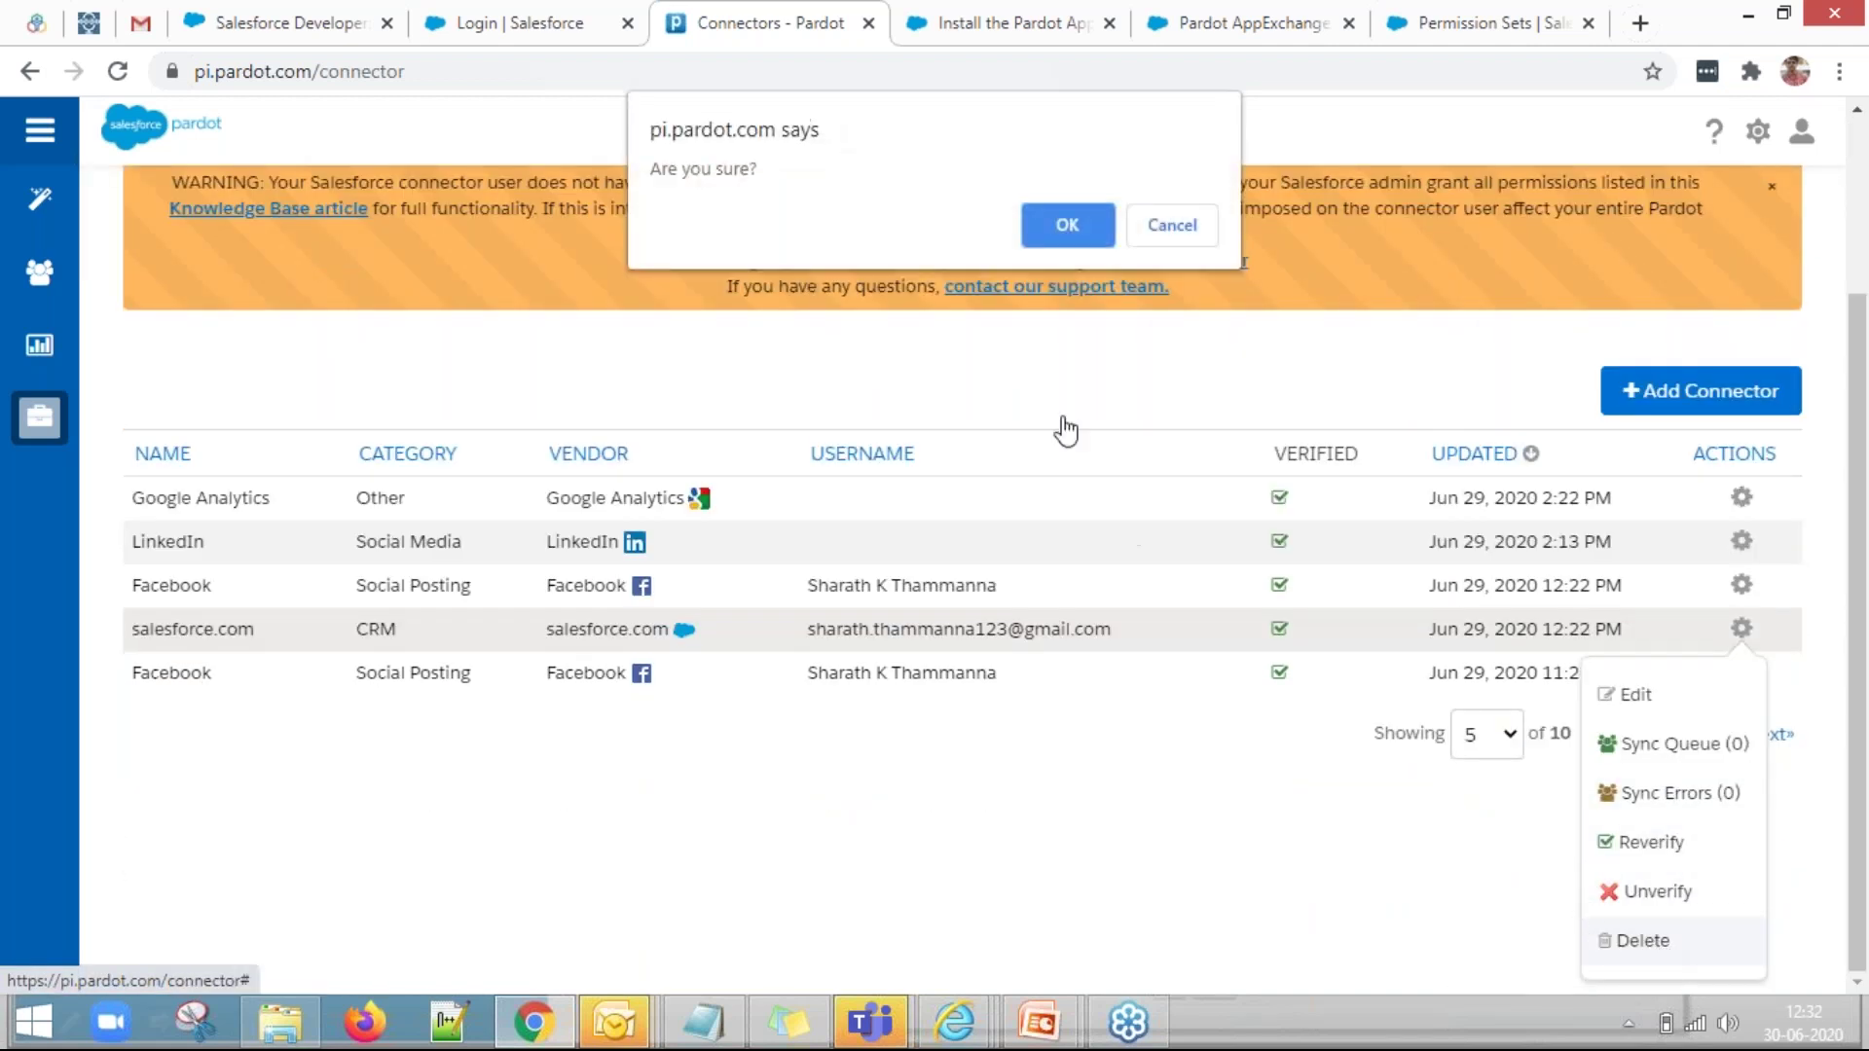
click(1038, 232)
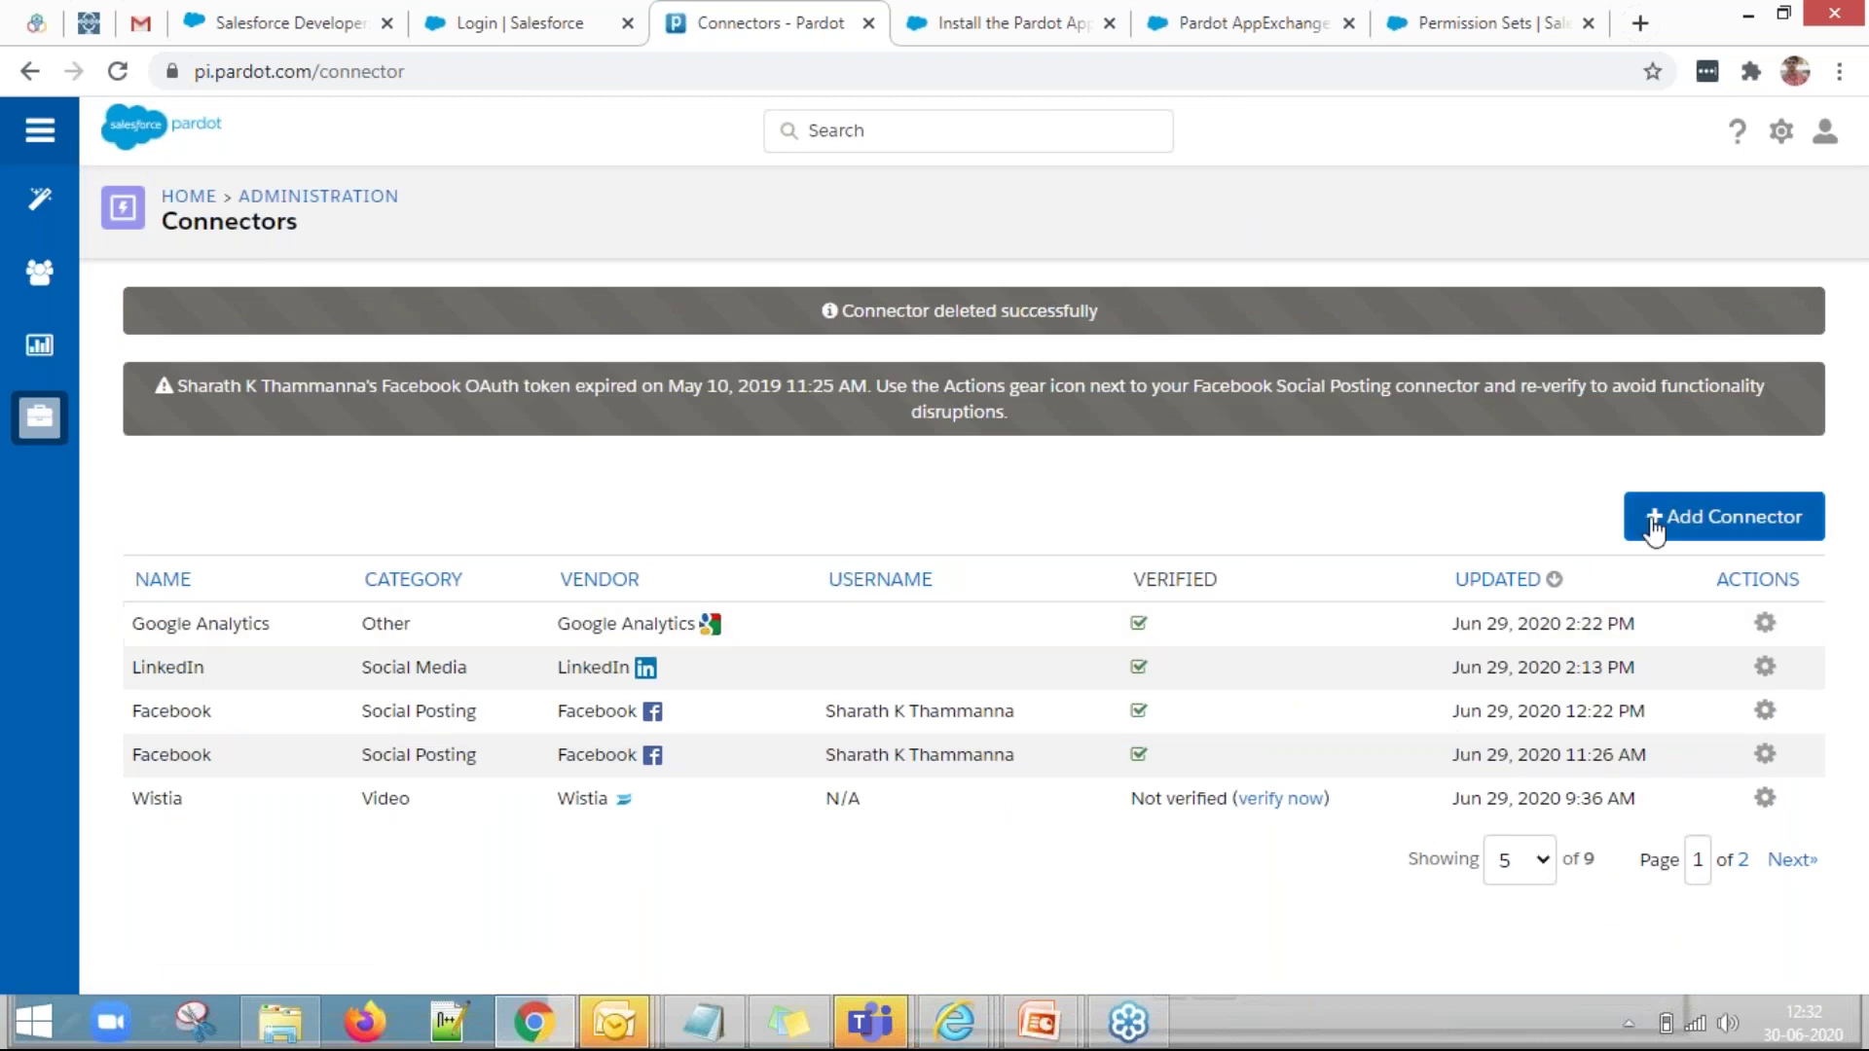
Choose salesforce.com under CRM Connectors in the Create Connector panel.
click(1652, 524)
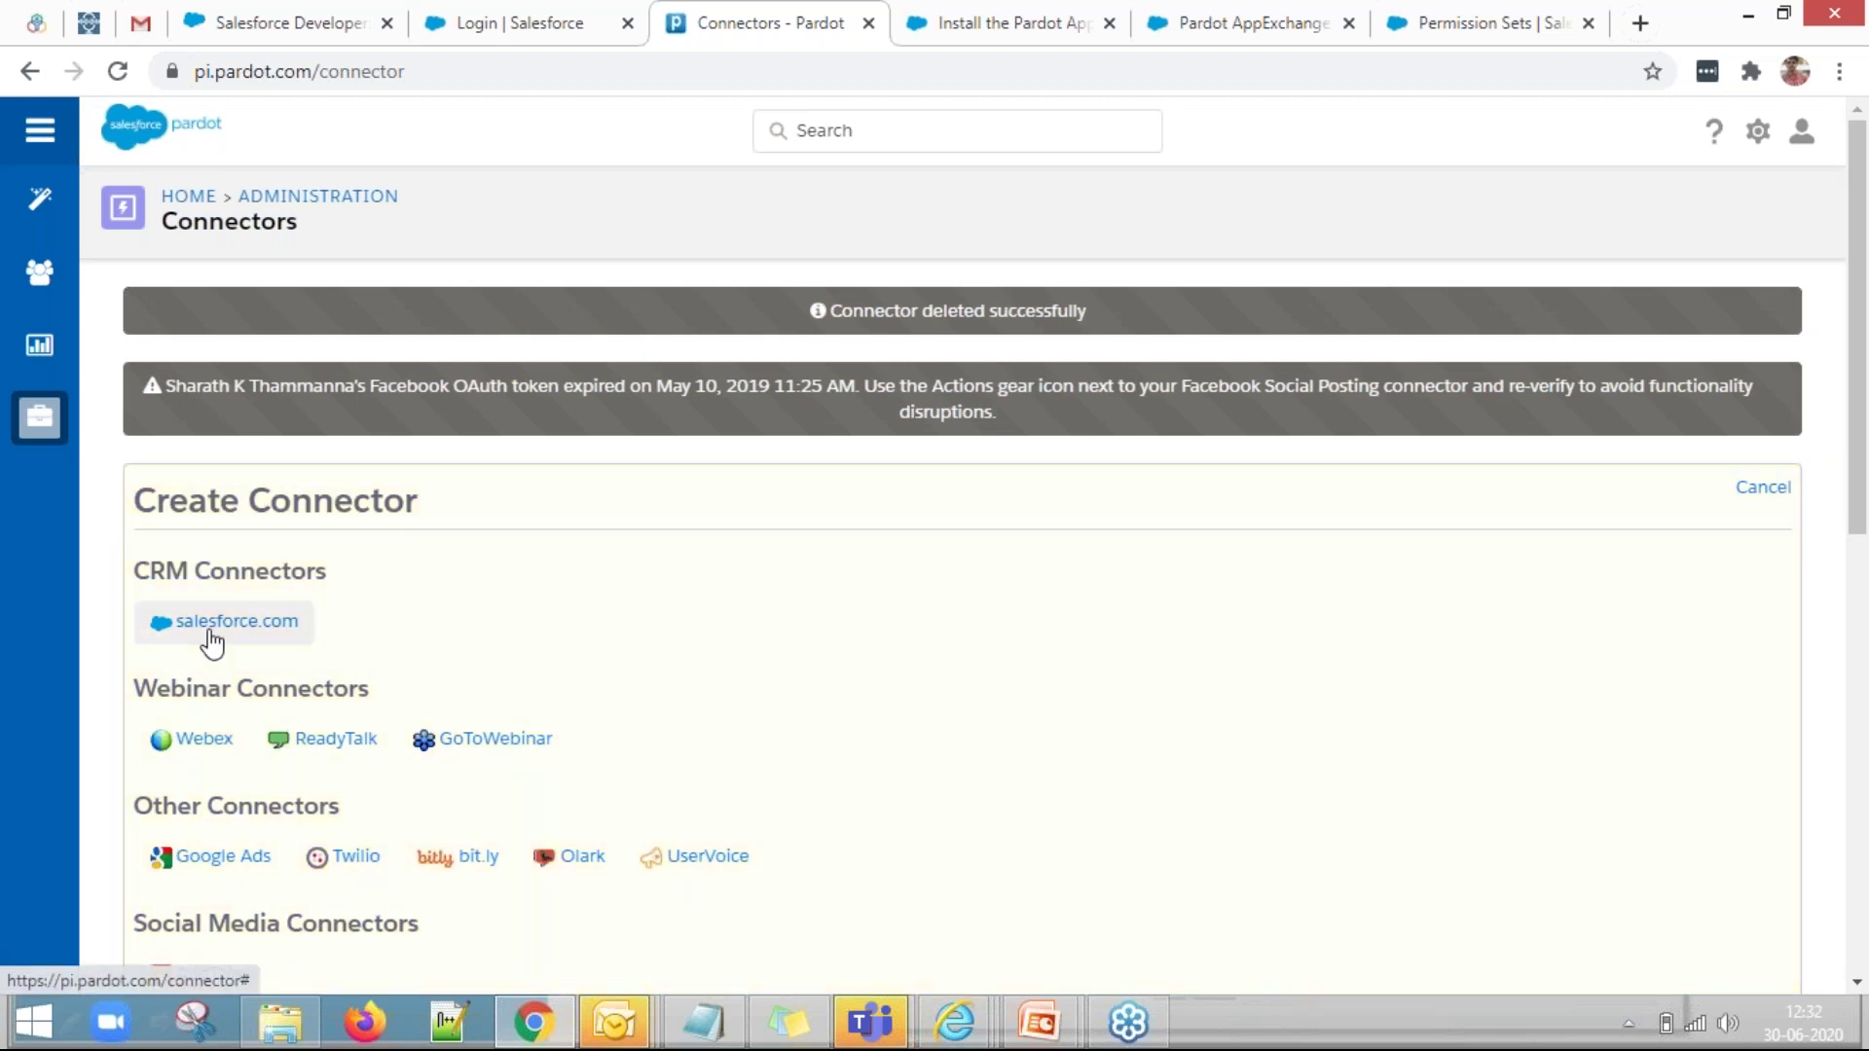
scroll(309, 597, down, 1)
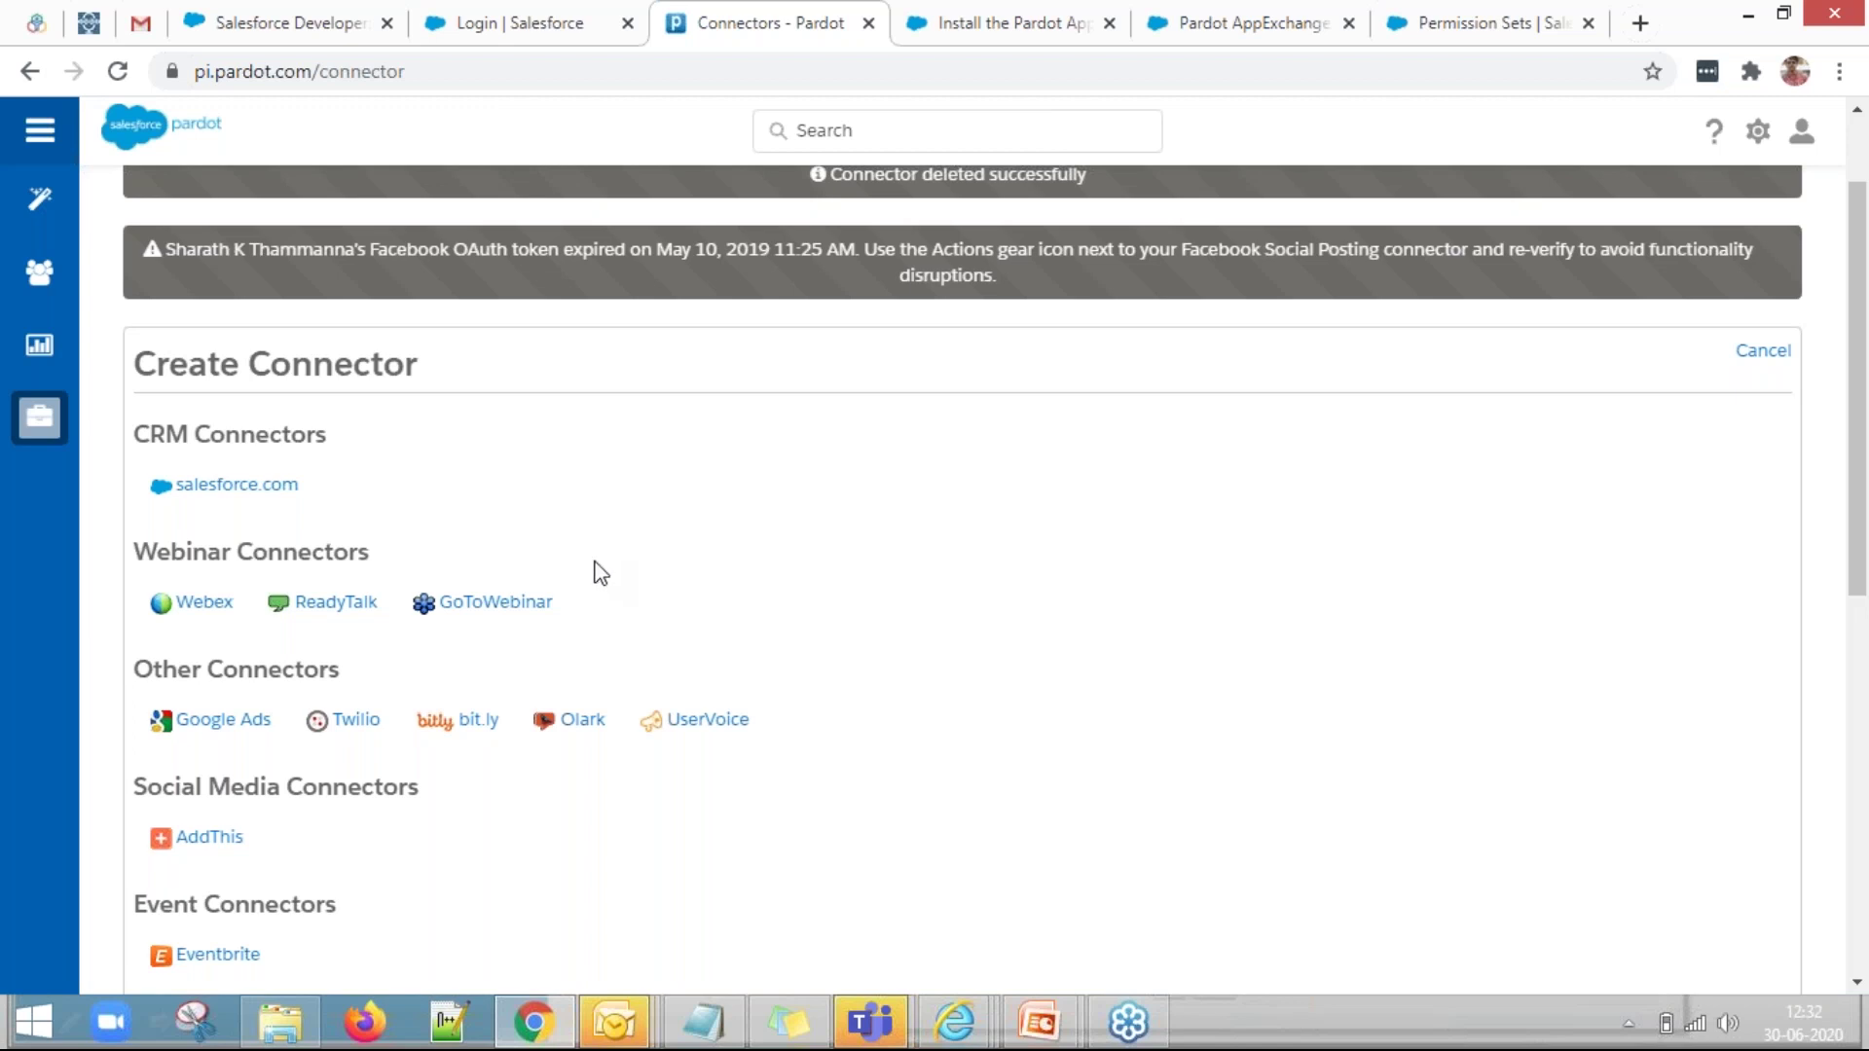
click(284, 502)
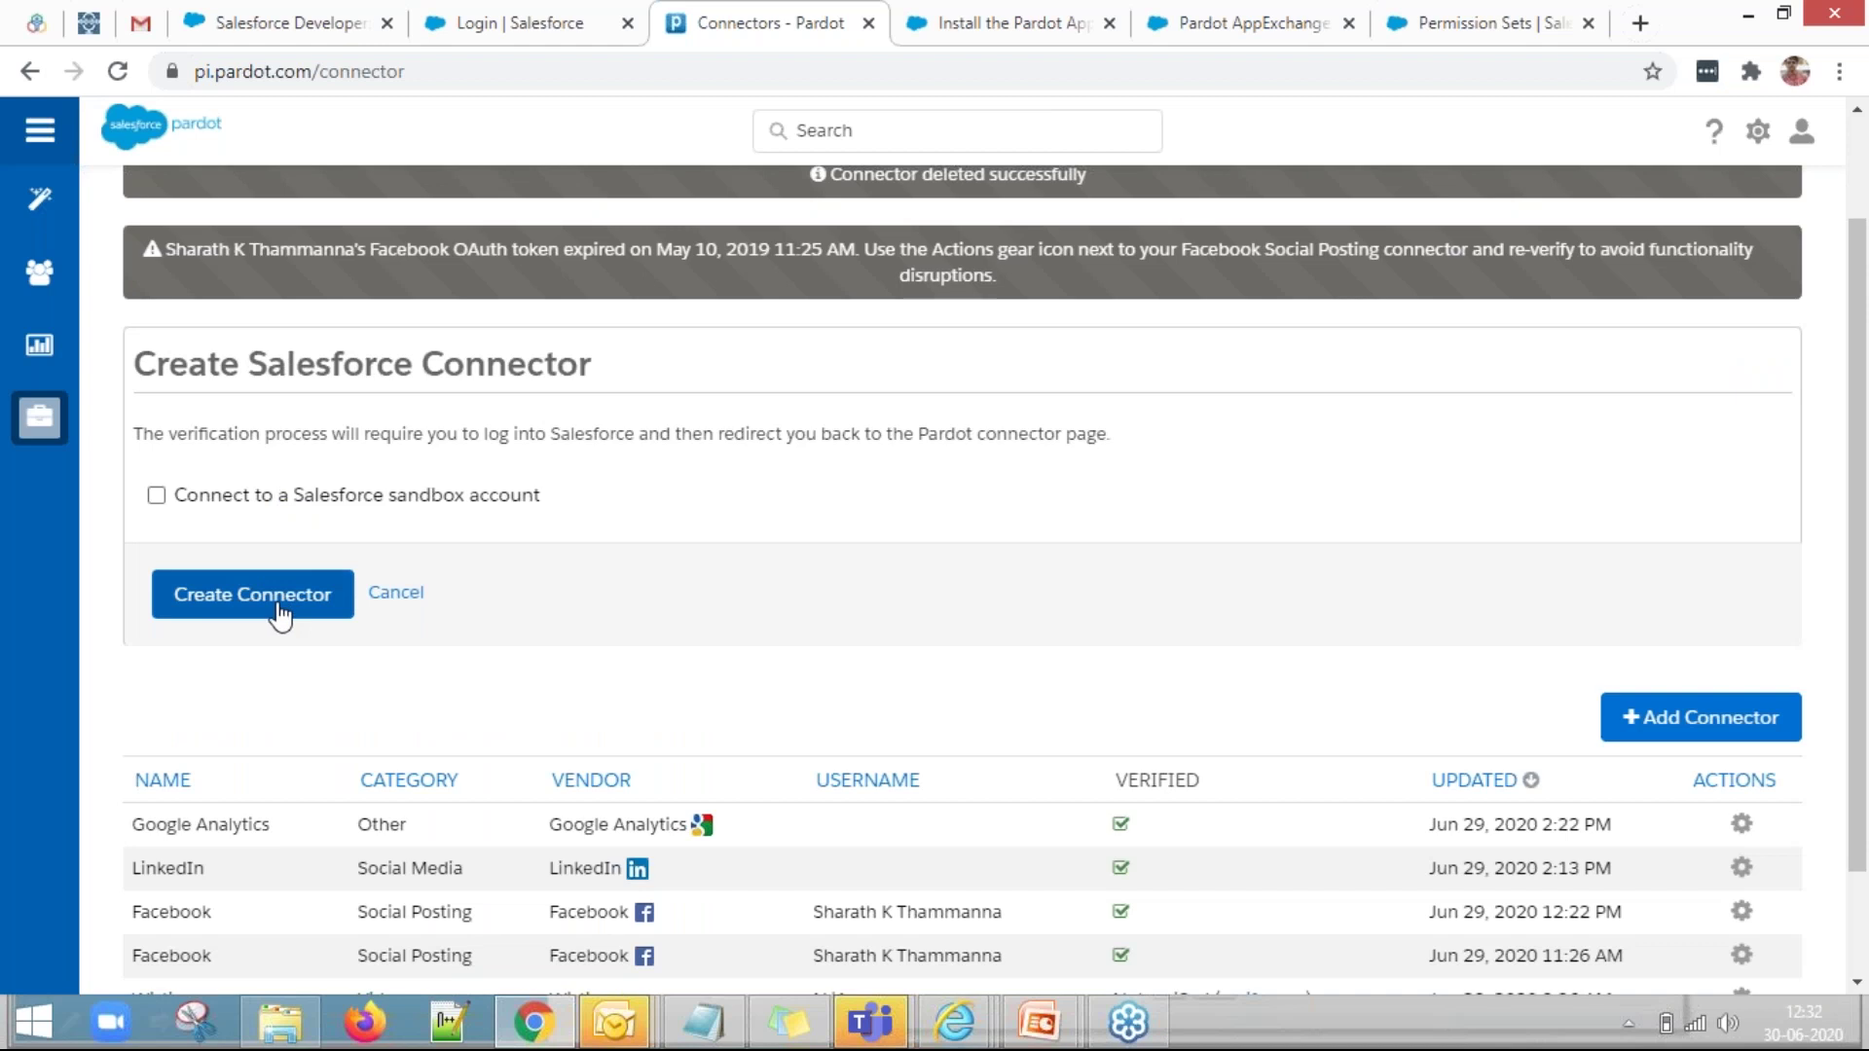
scroll(283, 463, down, 1)
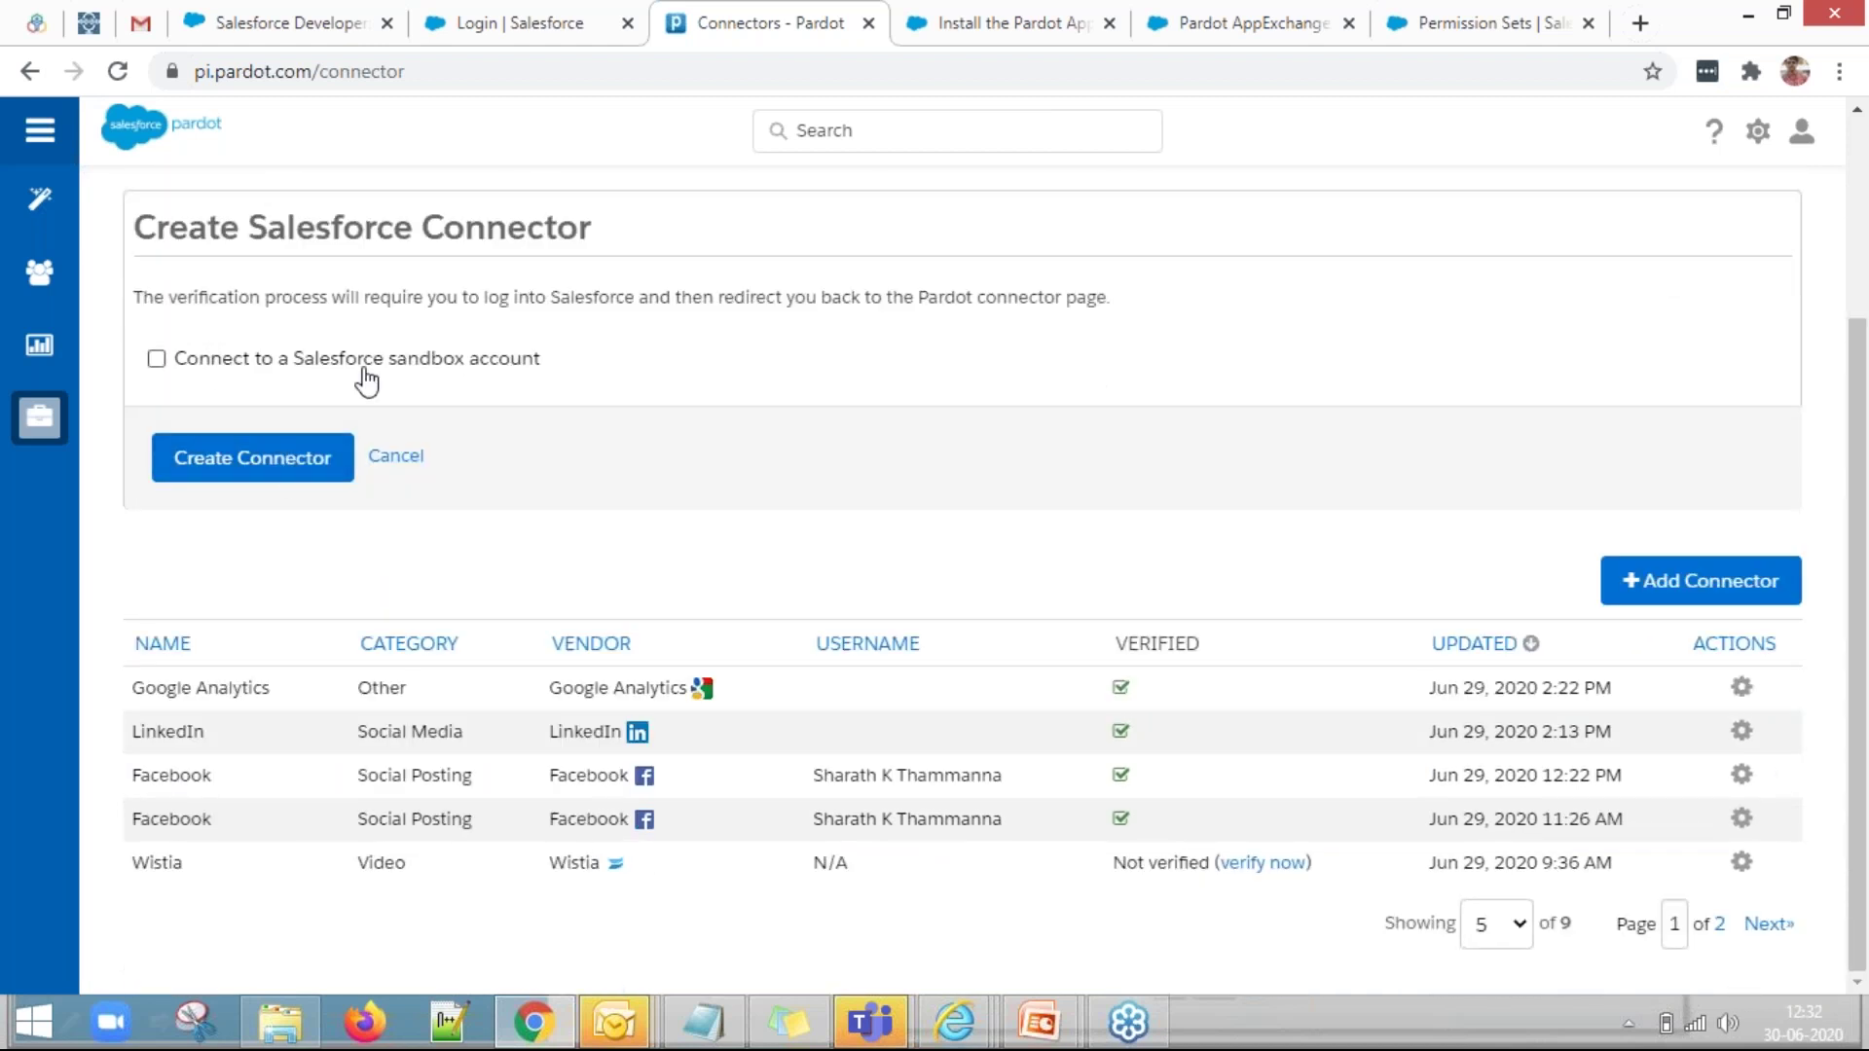
Log in to Salesforce with the saved username and the account password, then allow connector access.
click(236, 466)
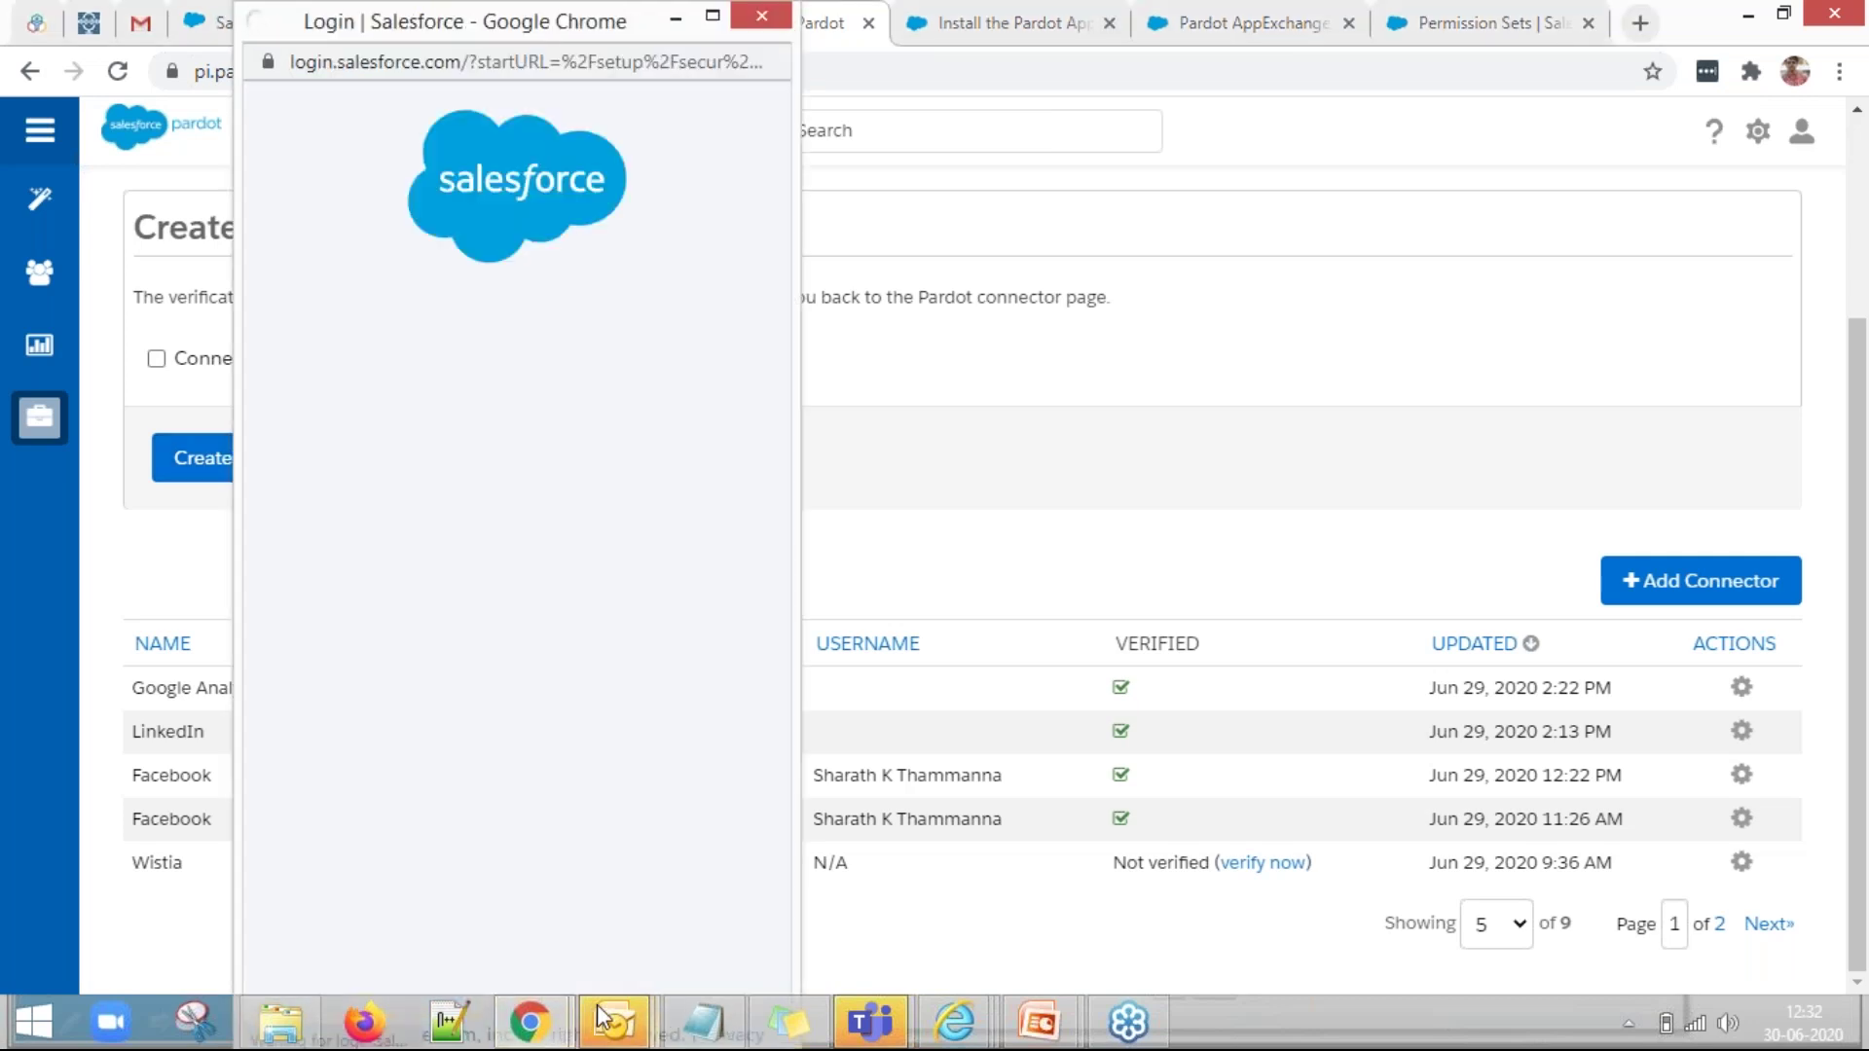
click(454, 407)
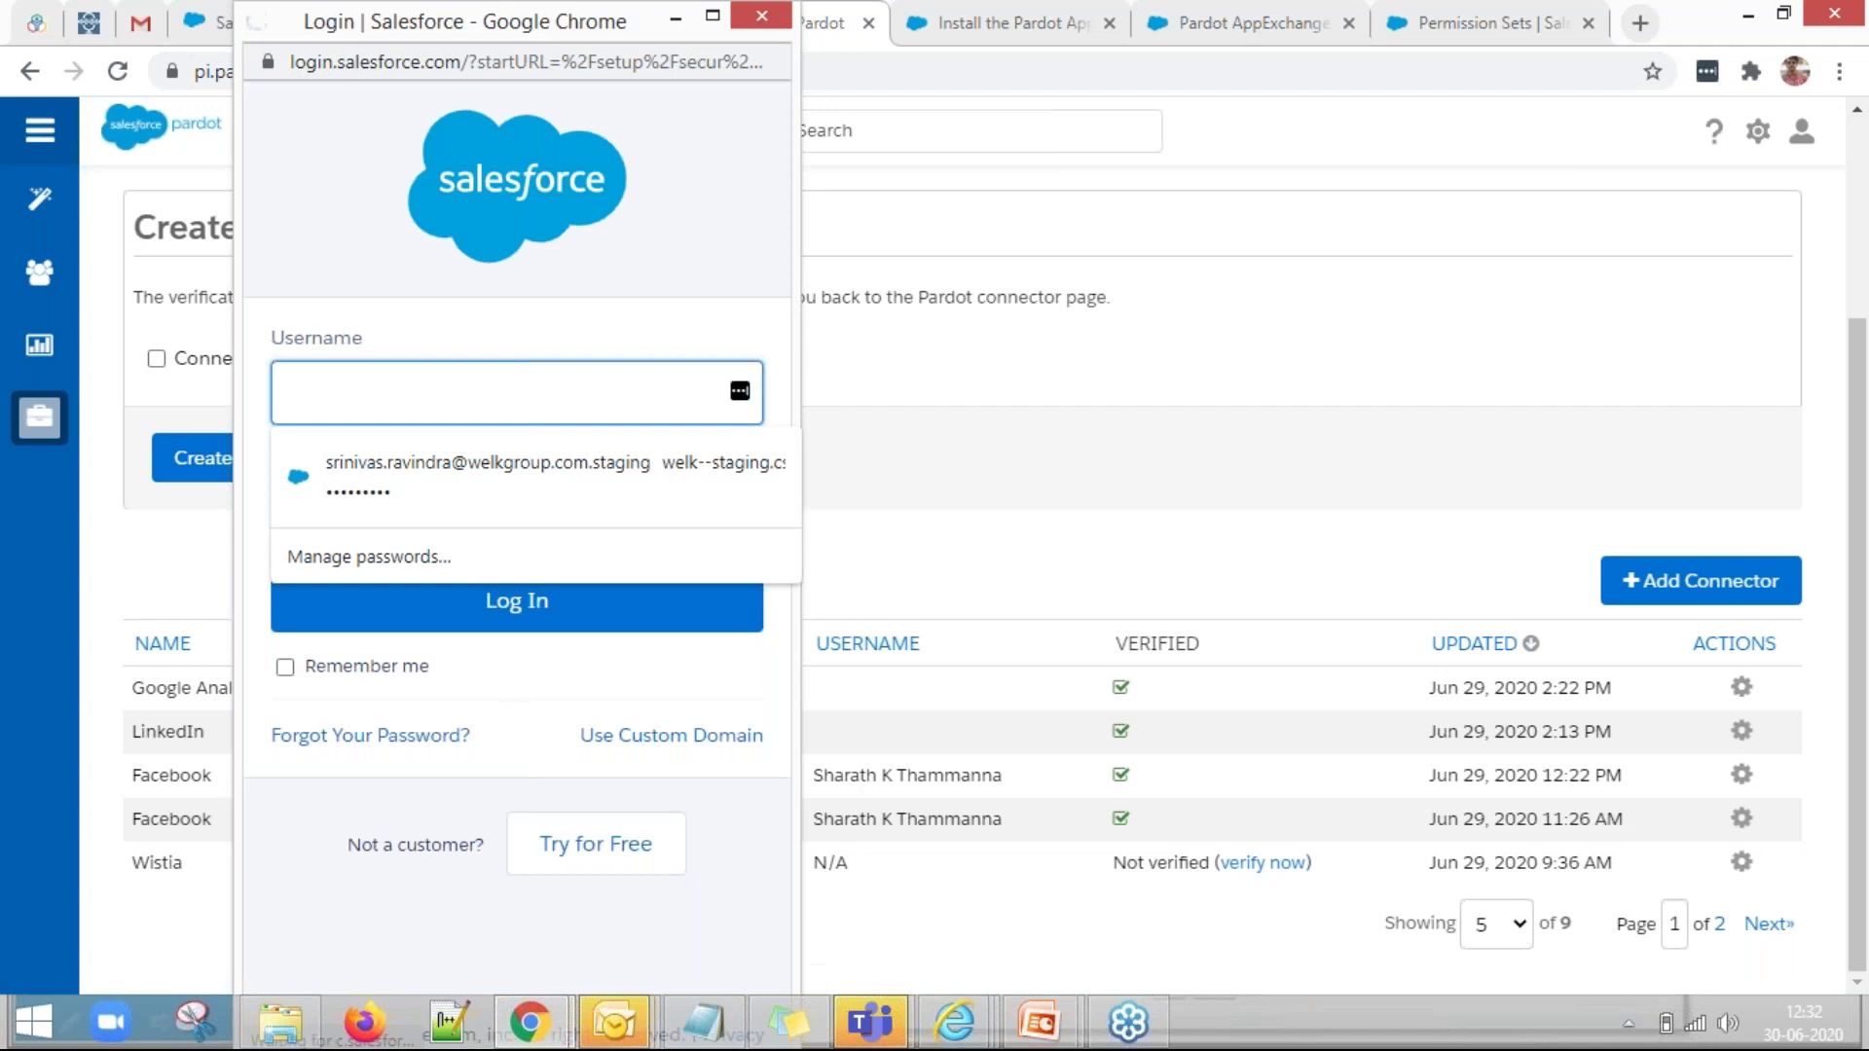
key(ctrl+v)
click(451, 517)
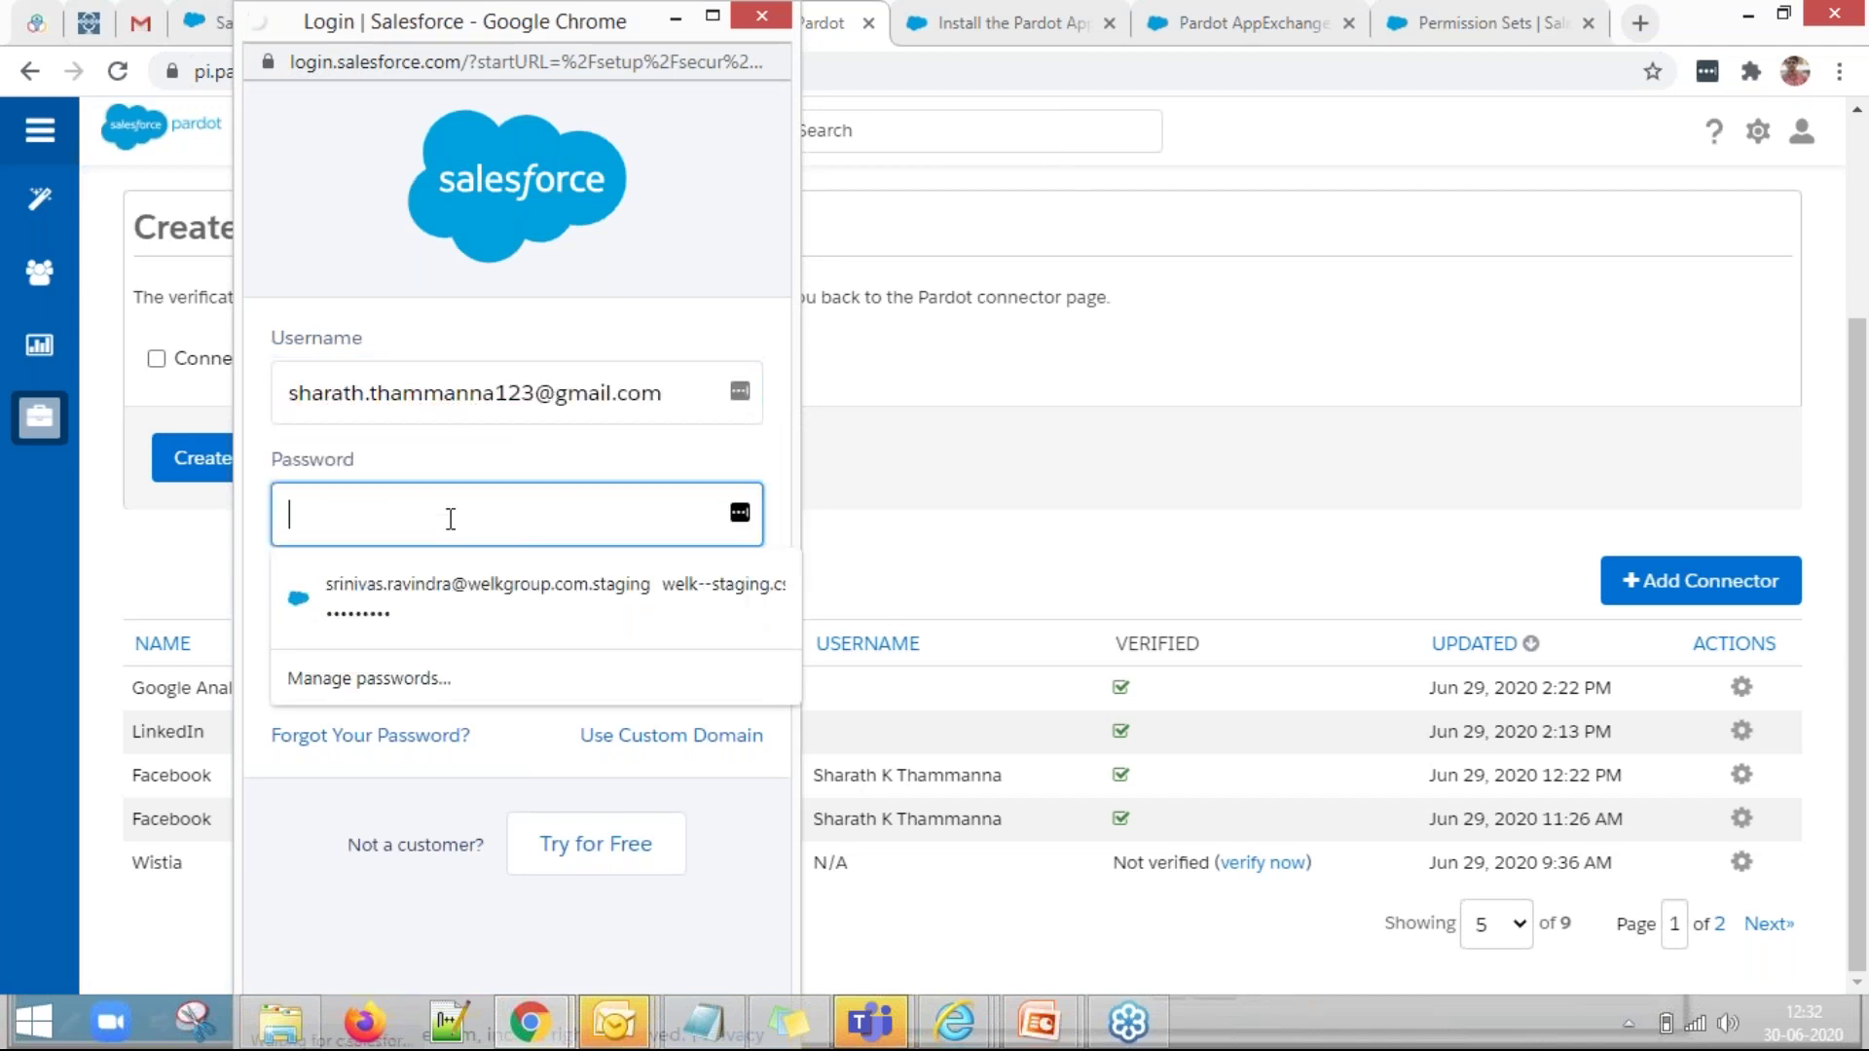
text(••)
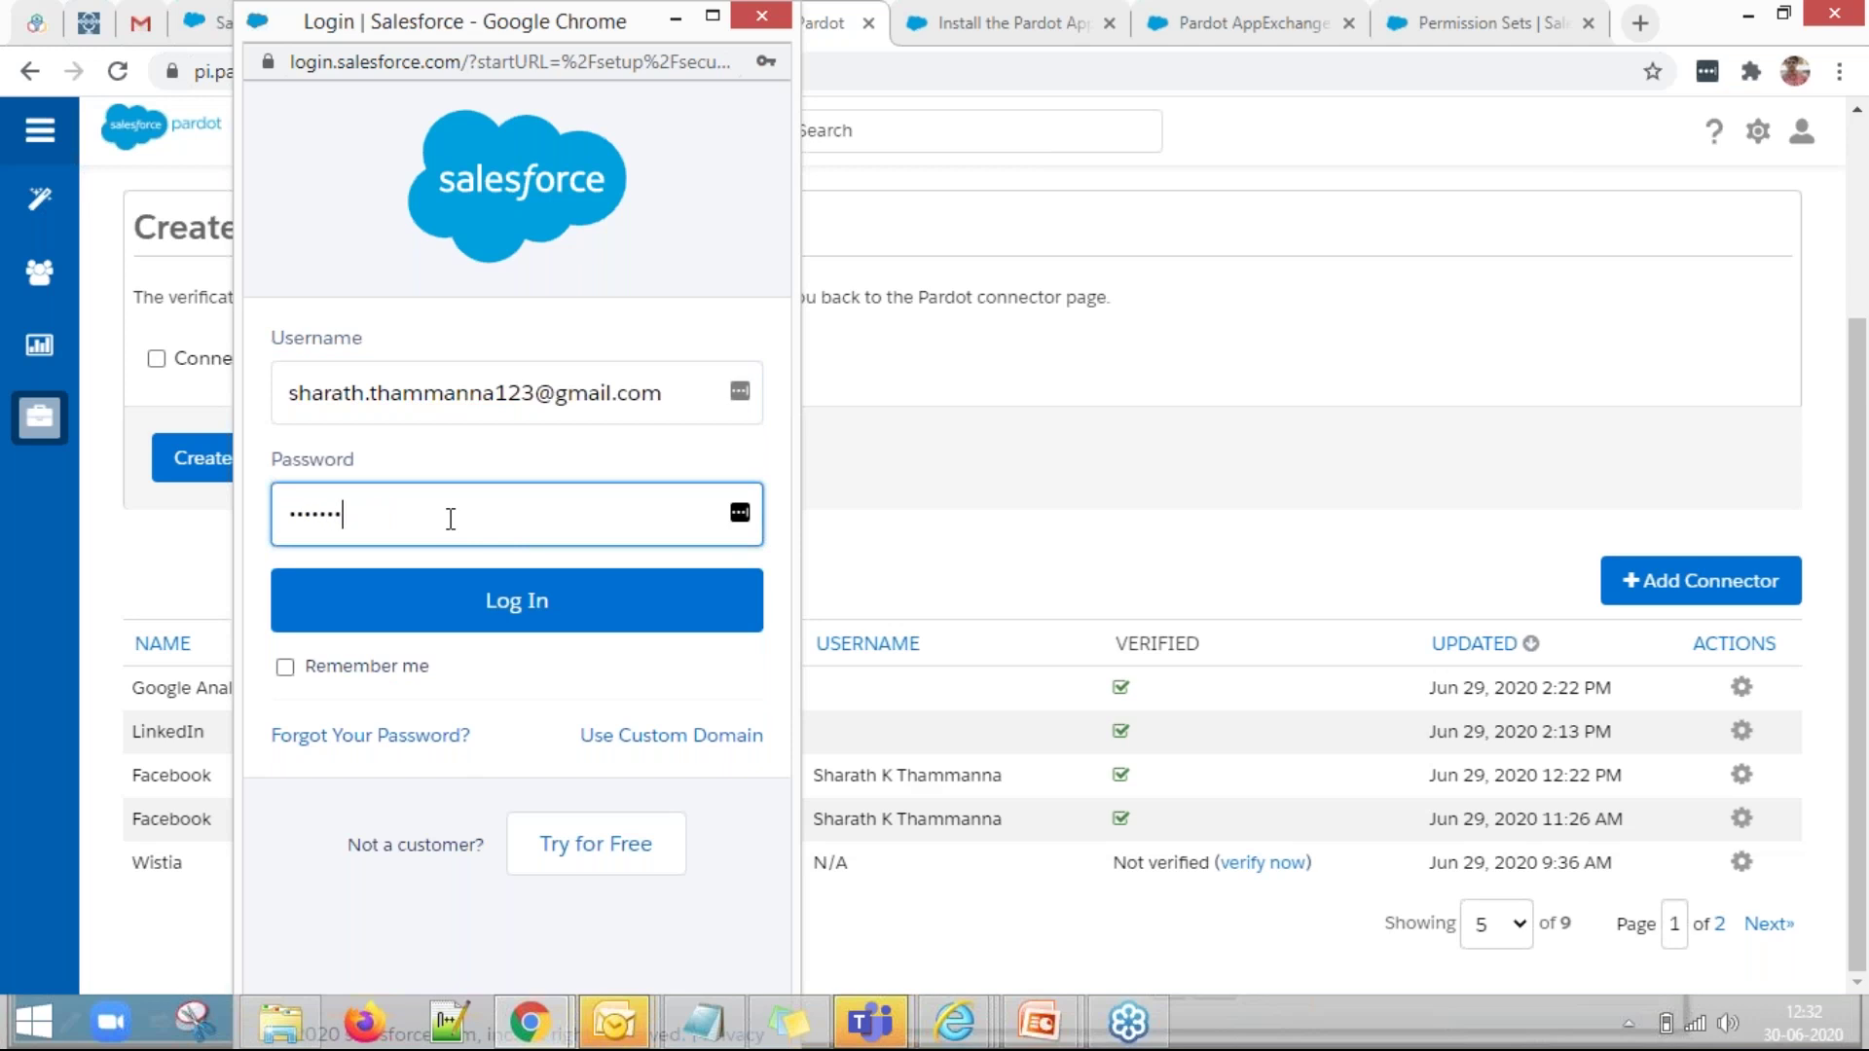
text(••••••••••••••••••••)
click(551, 625)
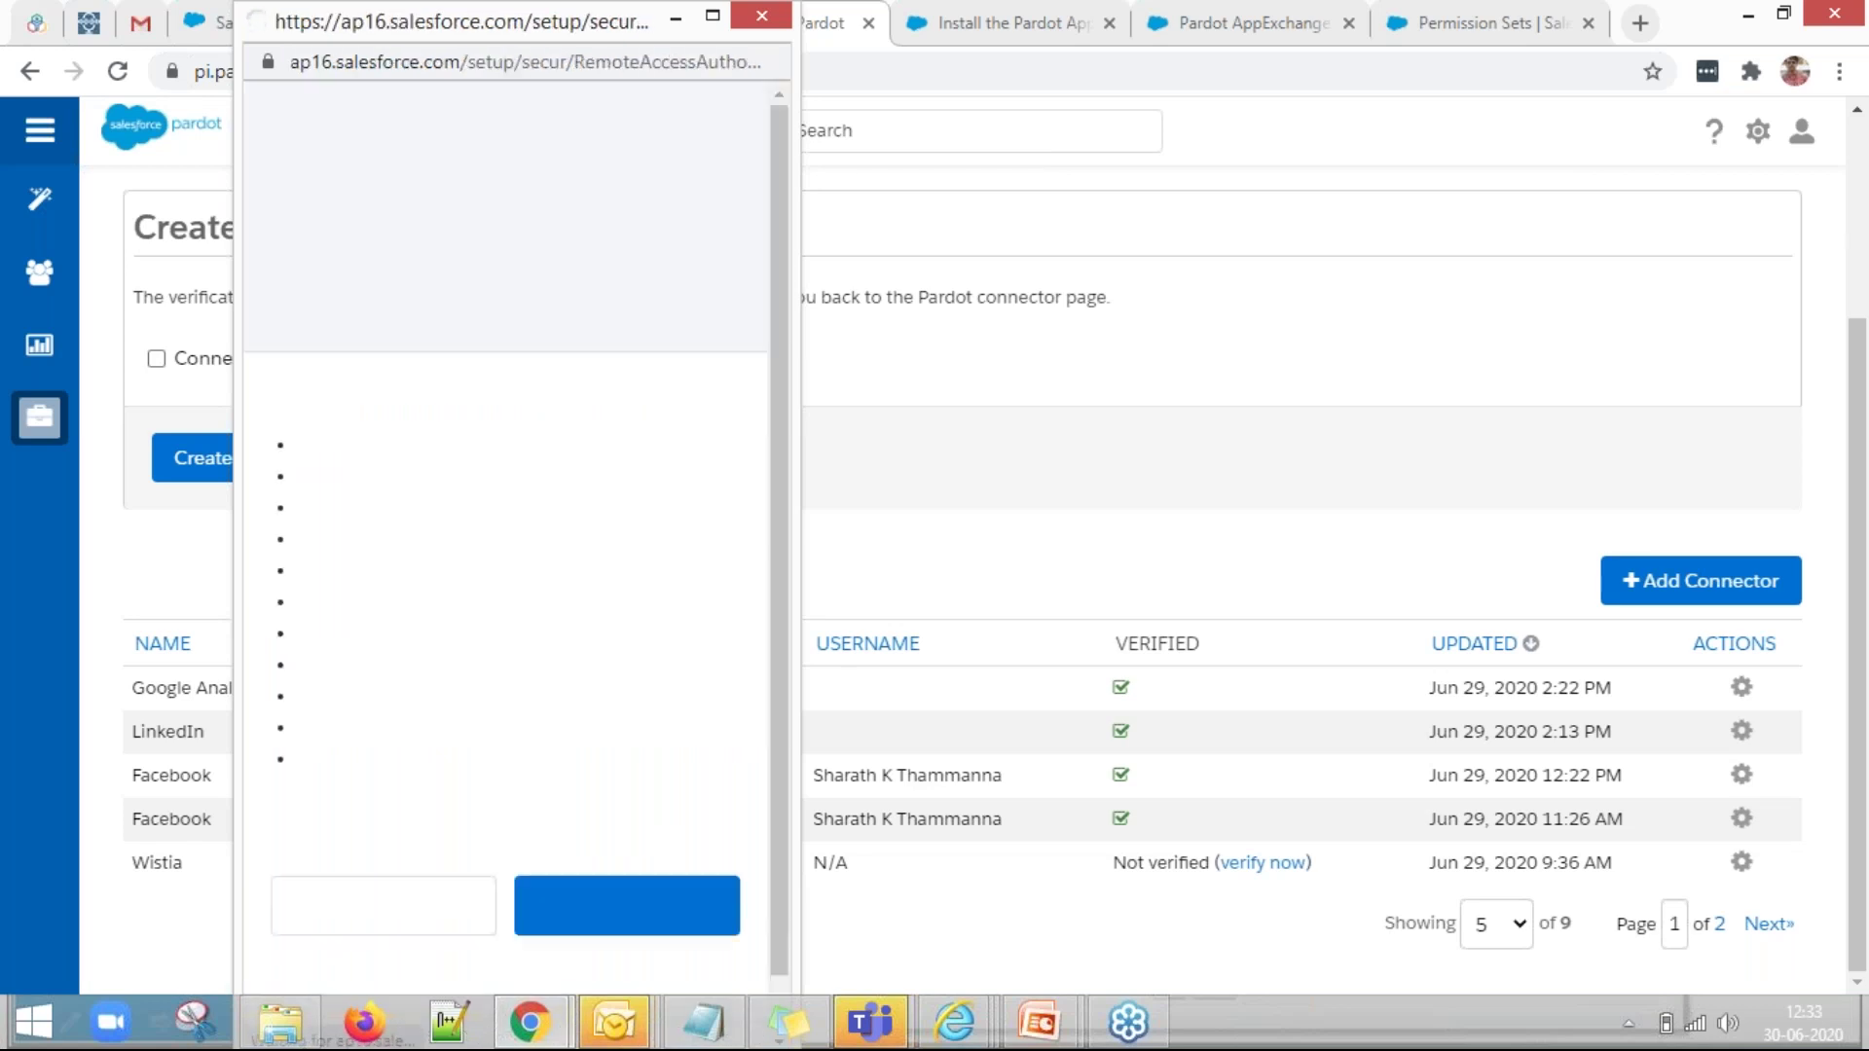
scroll(549, 614, down, 2)
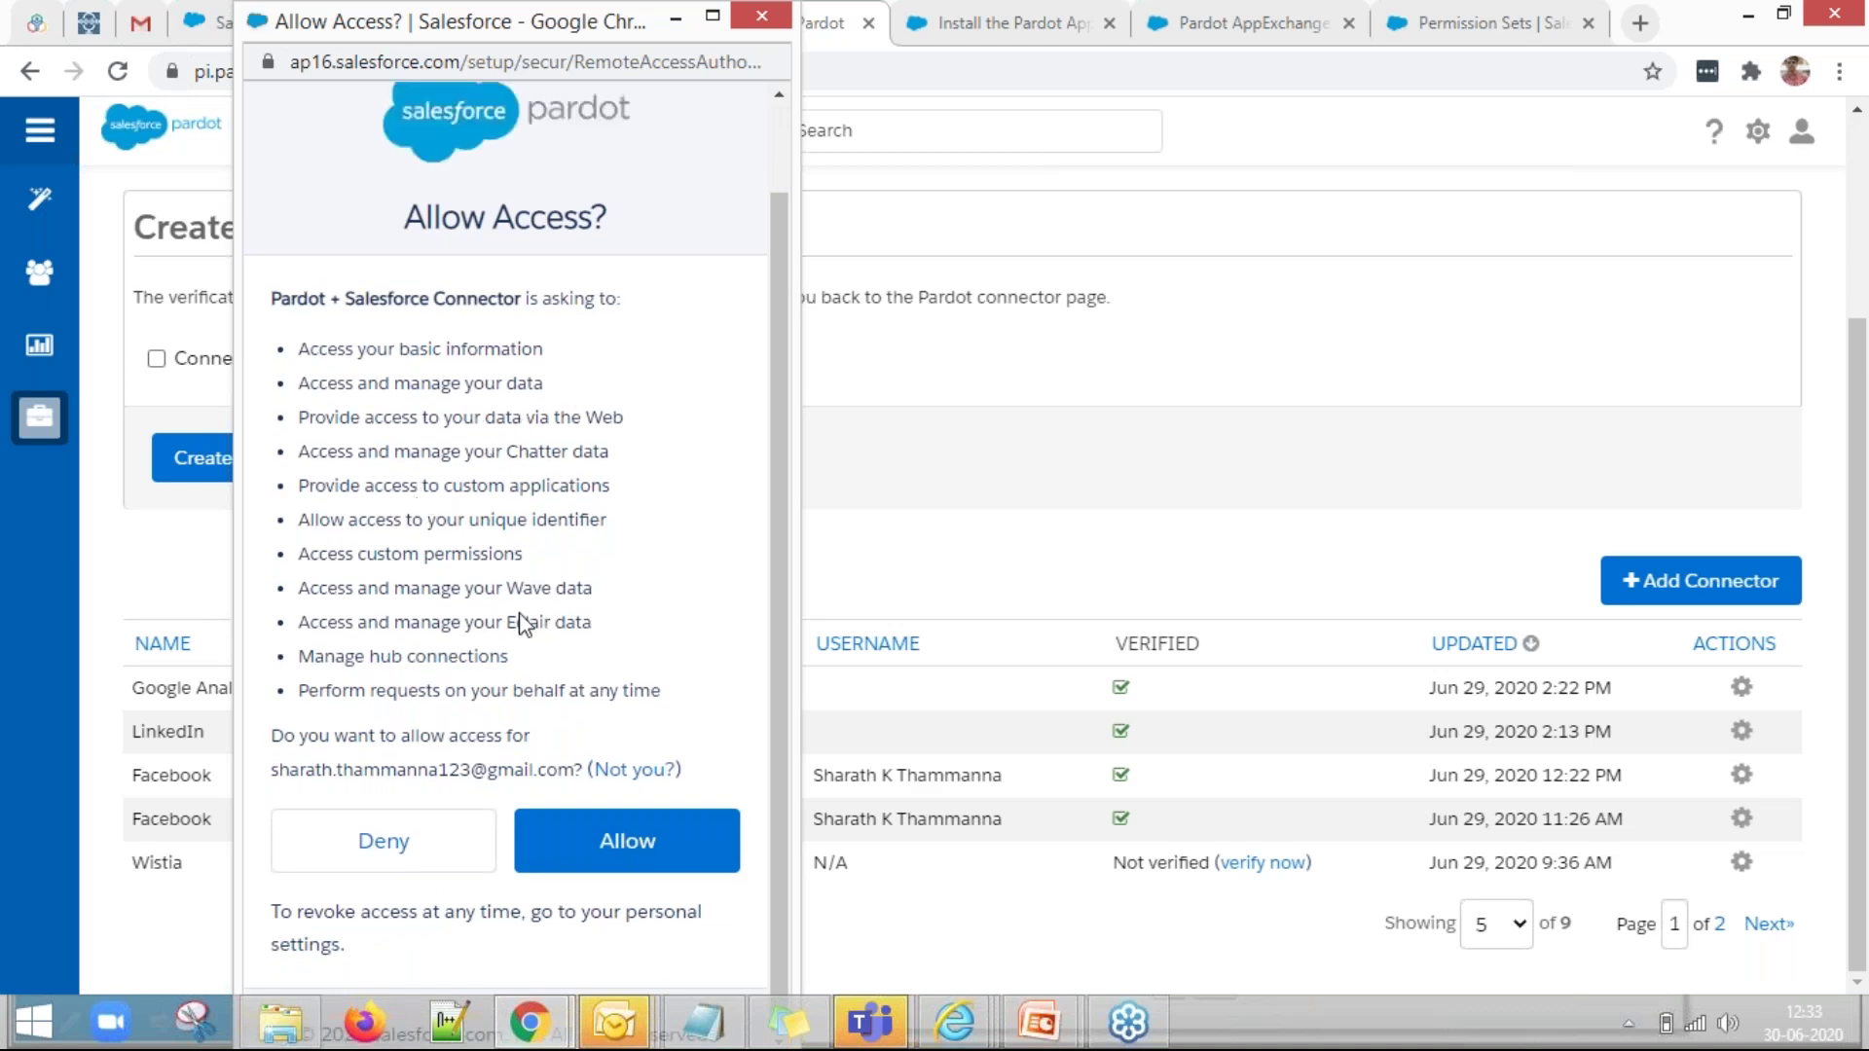
click(626, 845)
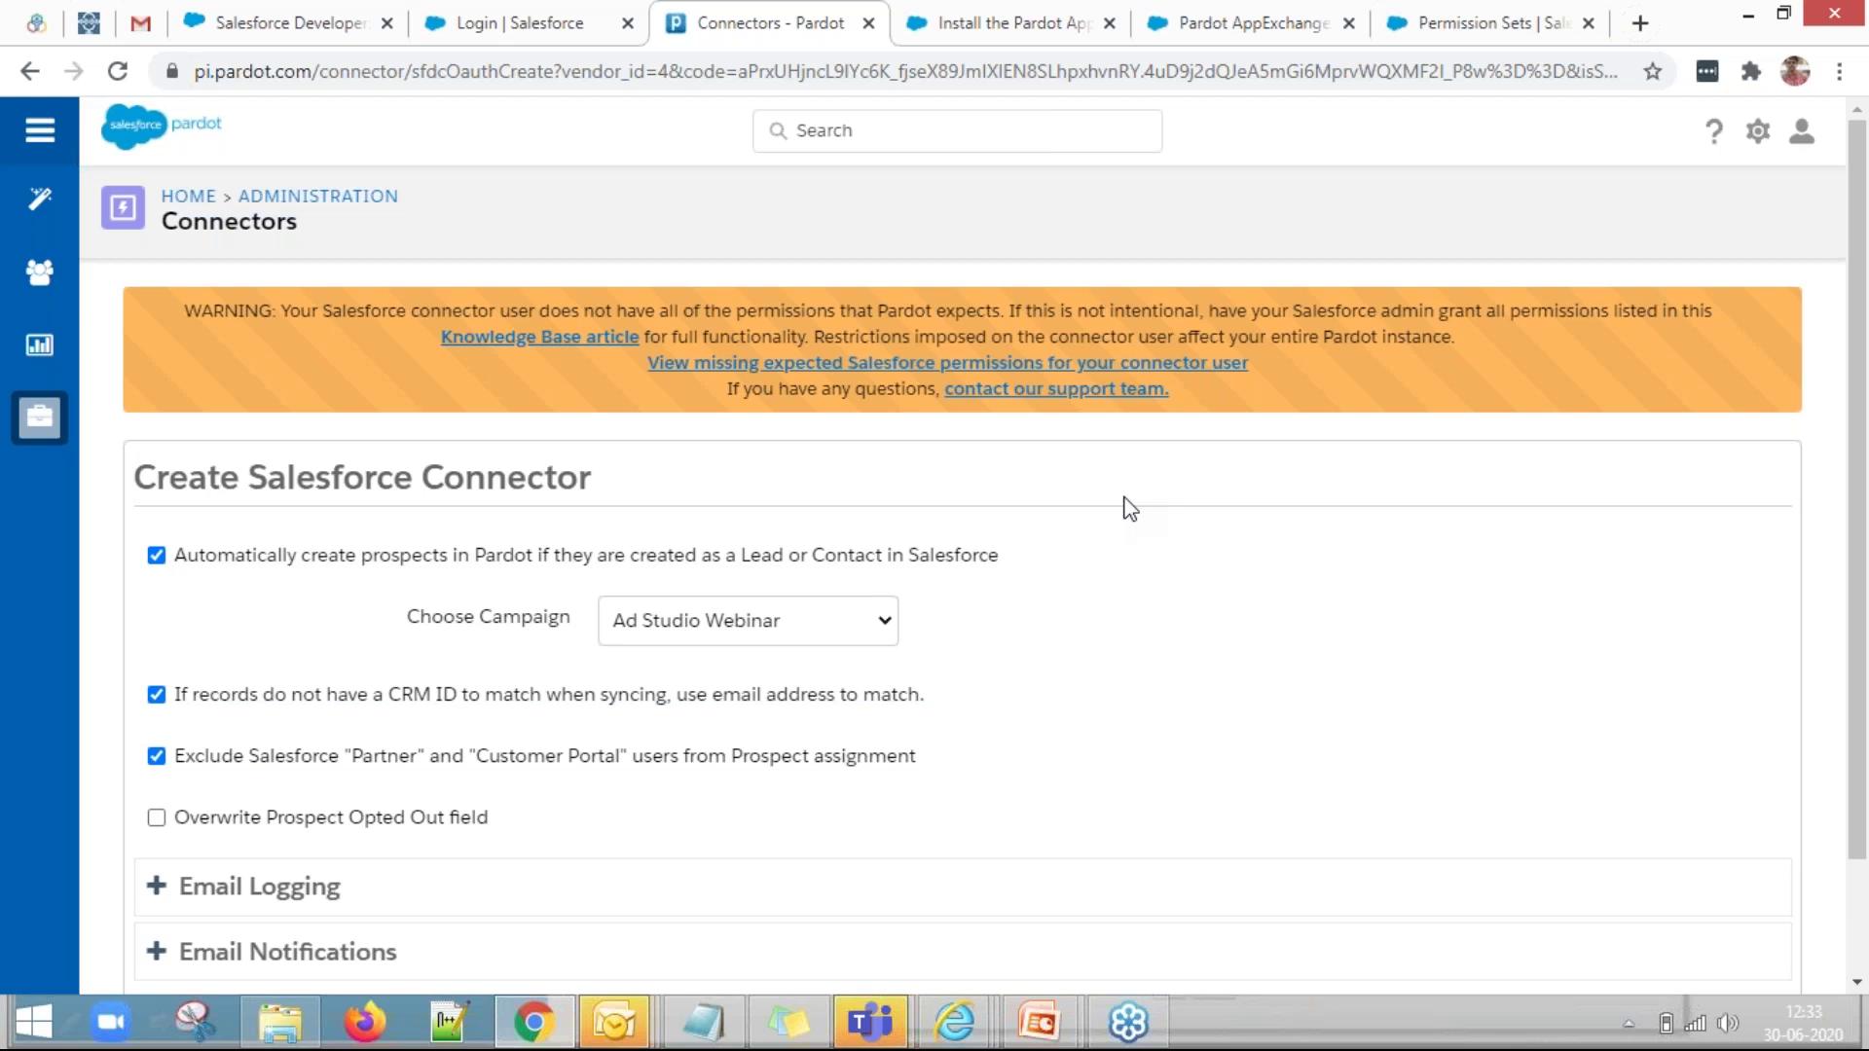
Pick Pardot Webinar Sessions from the Choose Campaign dropdown.
scroll(993, 760, down, 2)
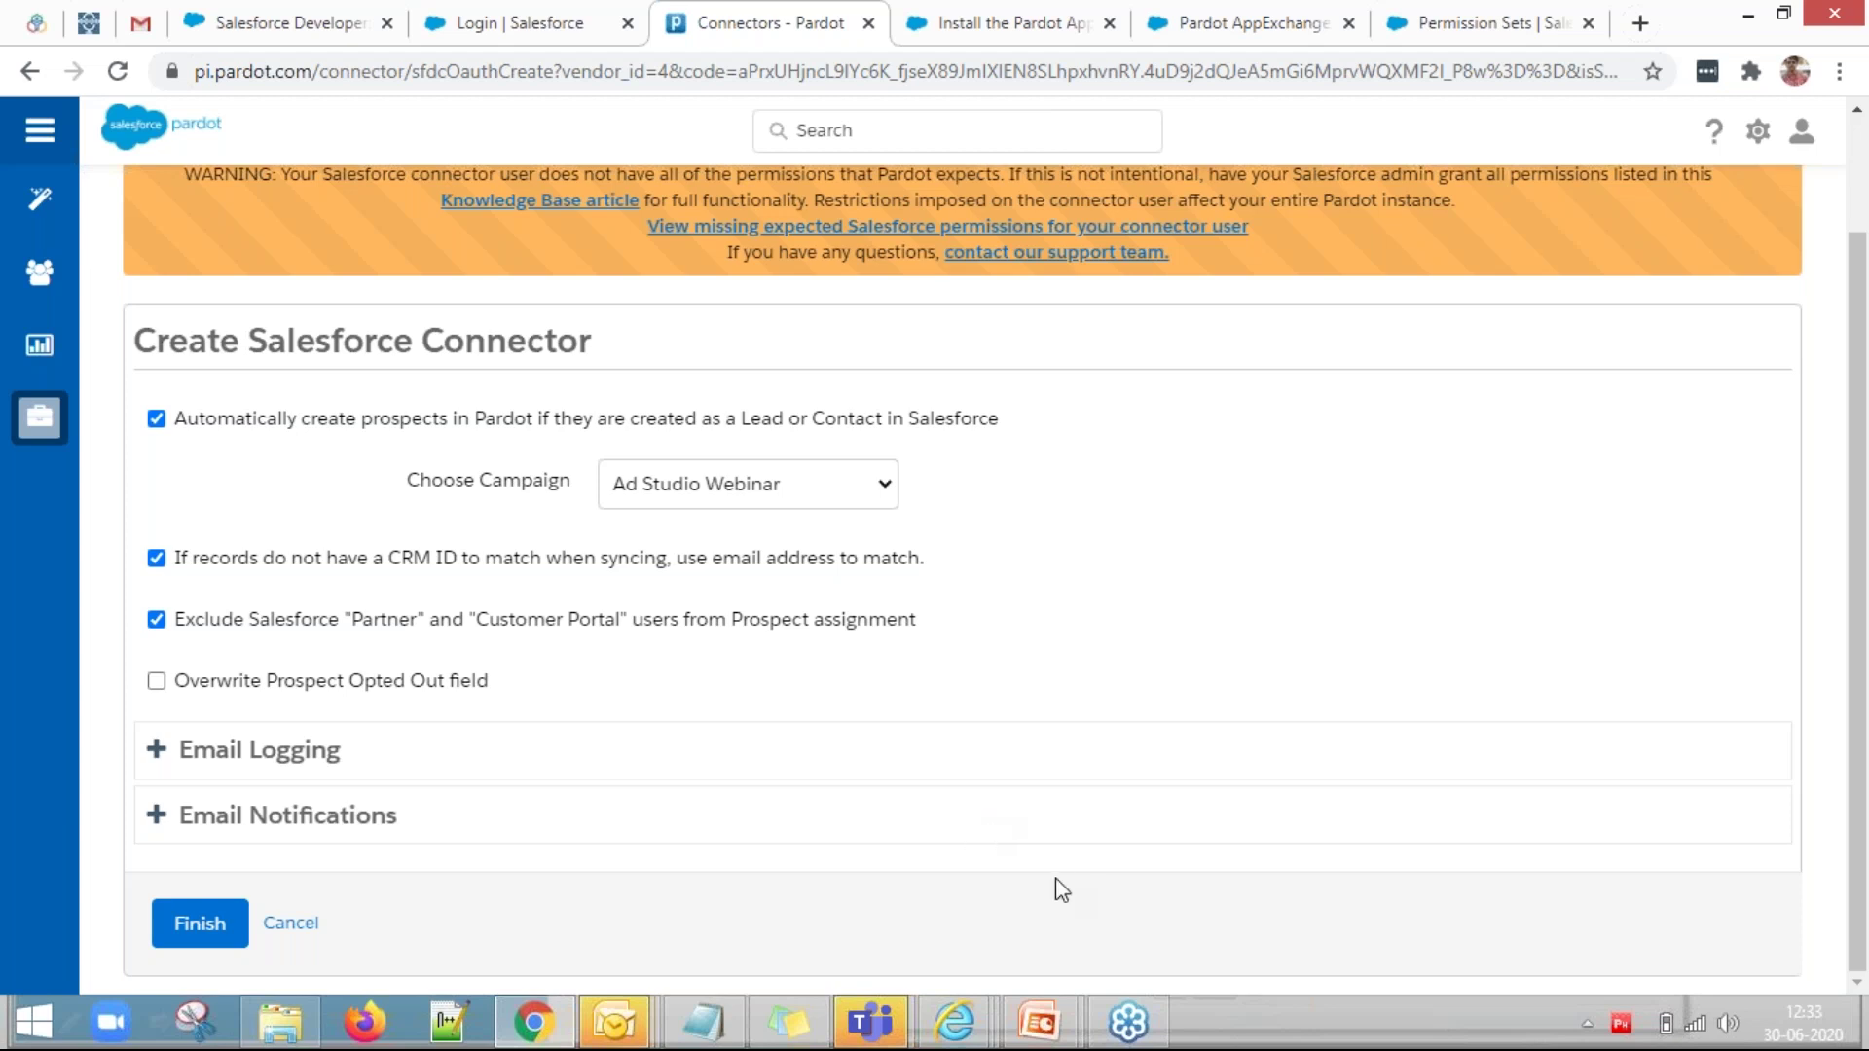
click(767, 493)
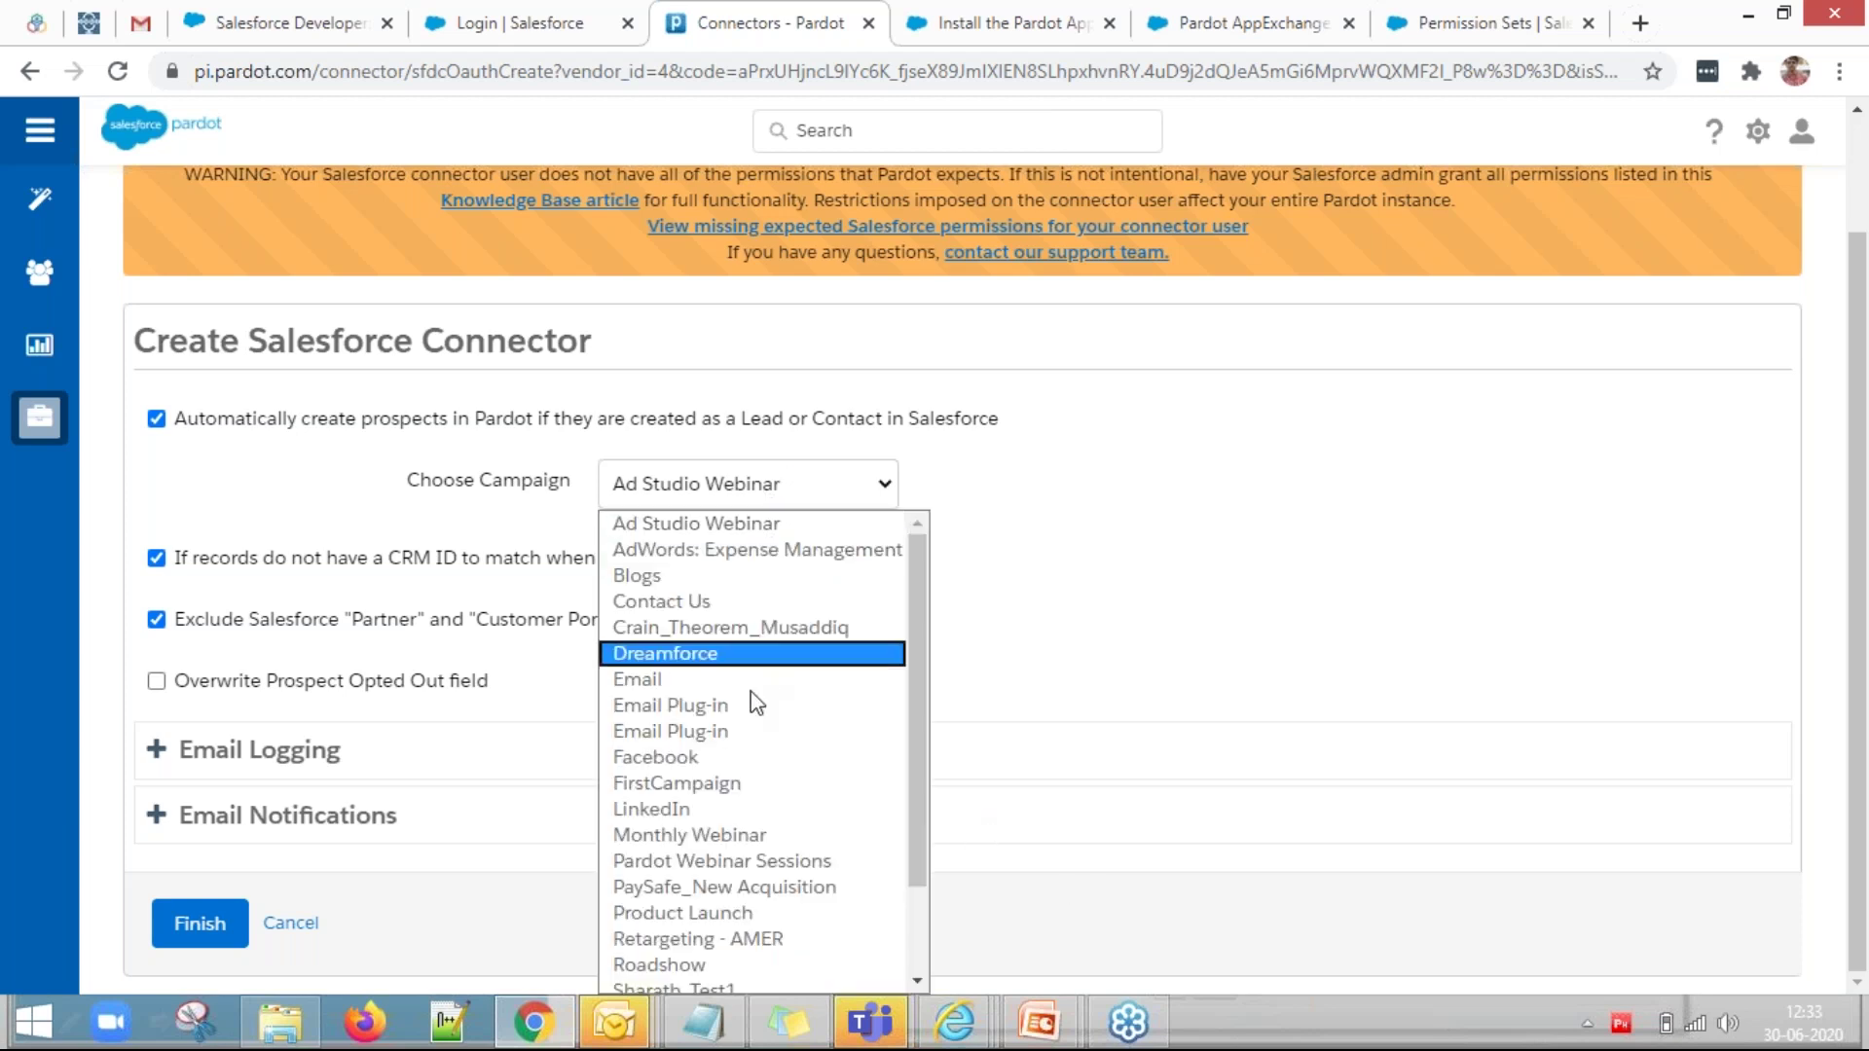
click(734, 865)
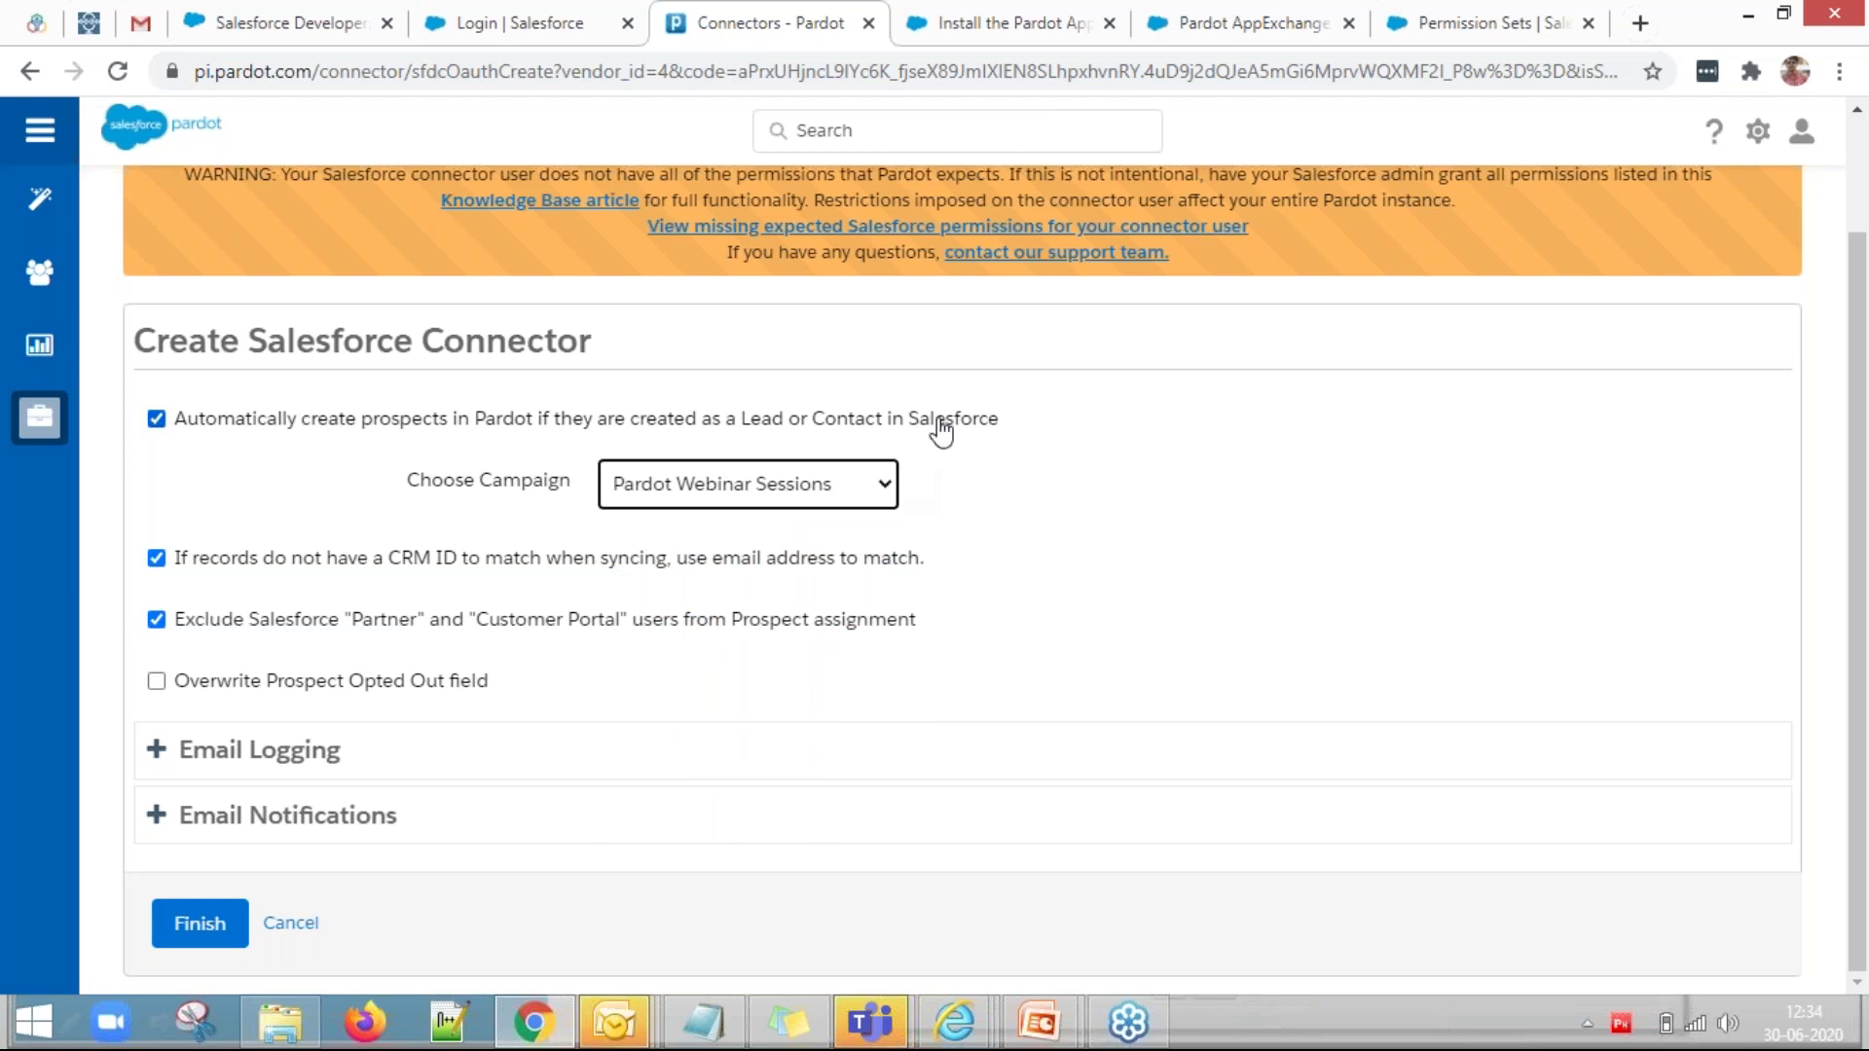
click(1452, 14)
click(981, 19)
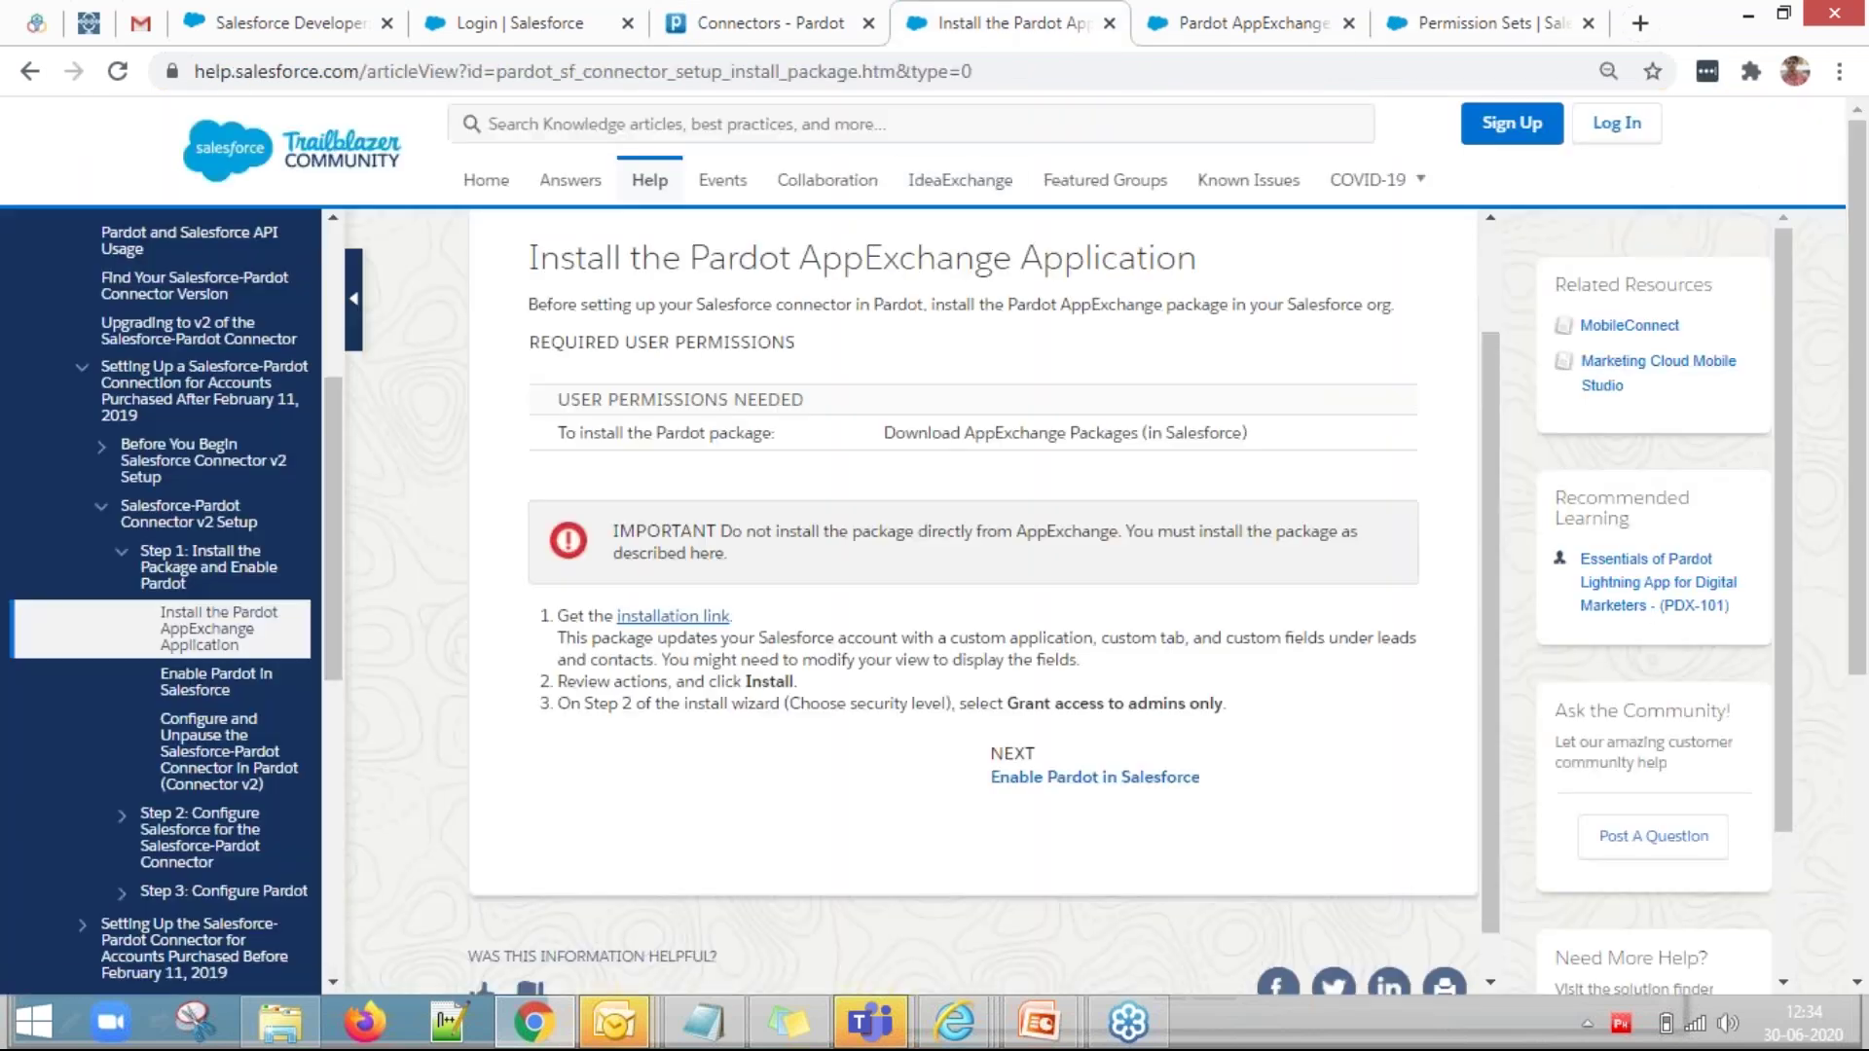
click(1246, 22)
click(718, 32)
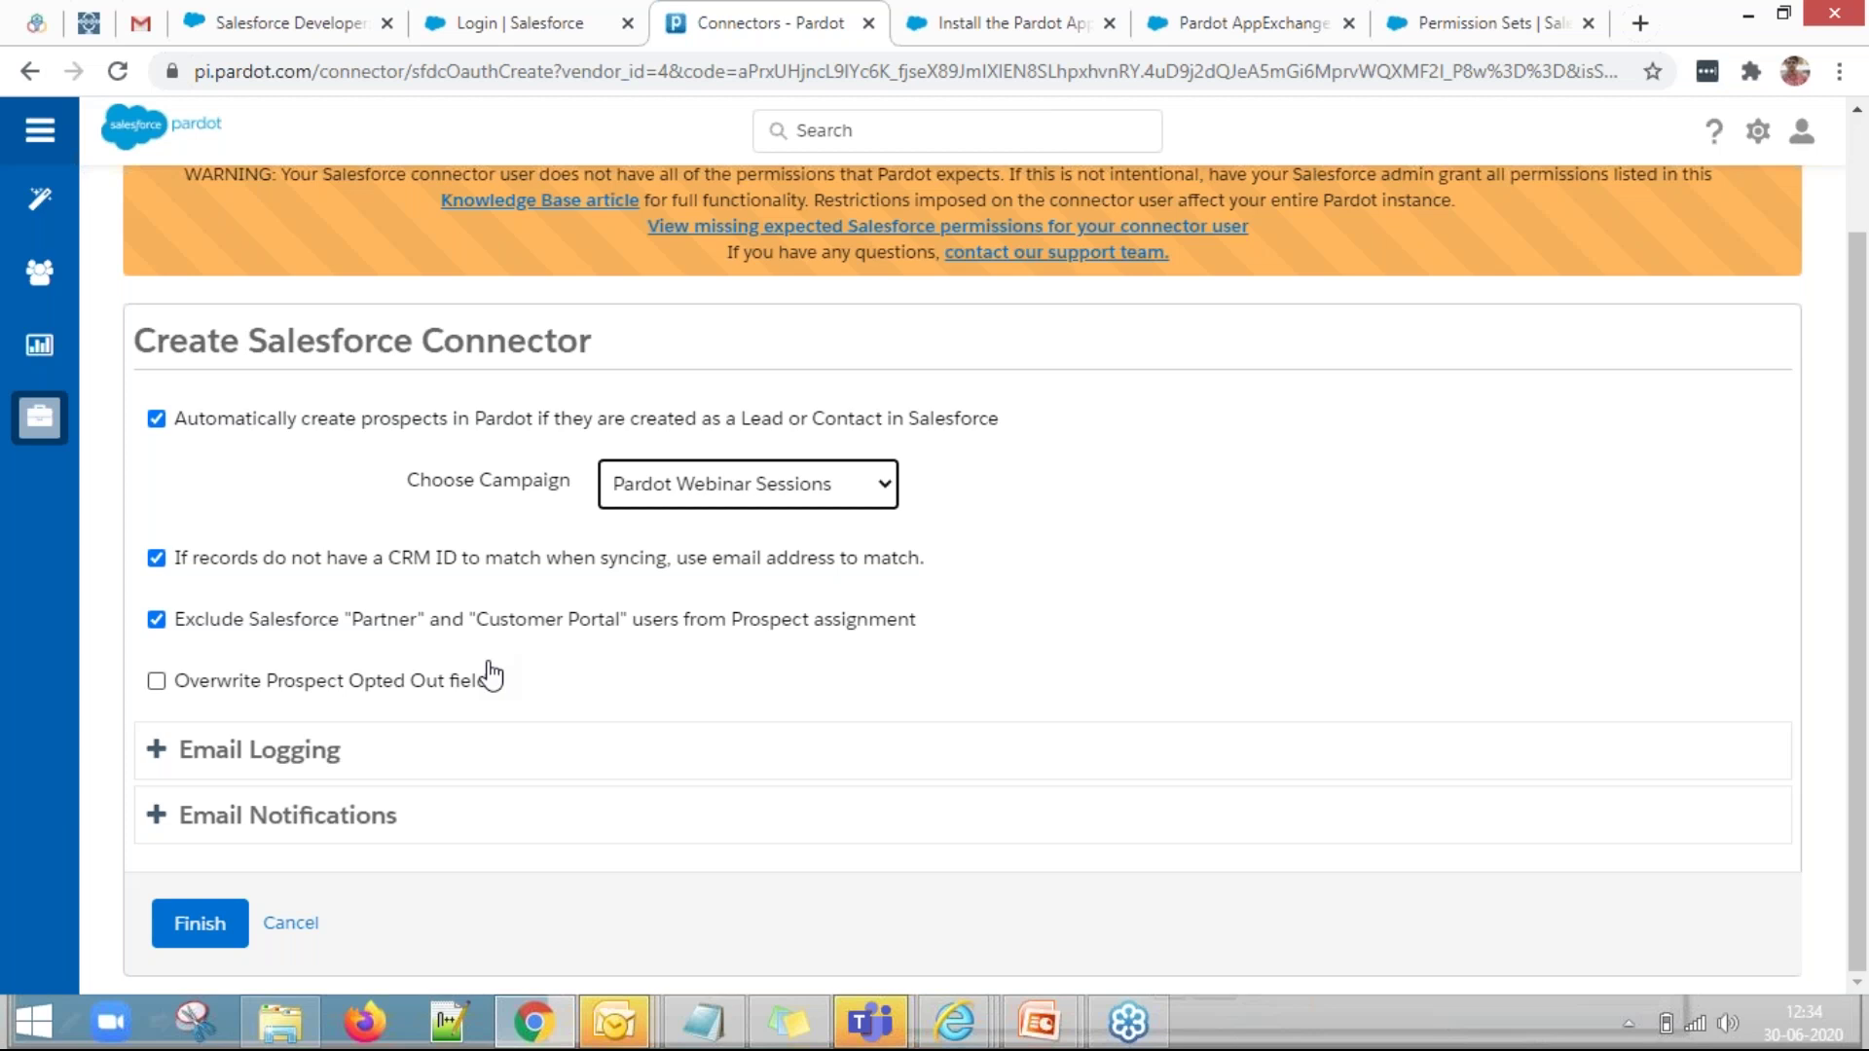
Review Email Logging (only Sync Engage emails ticked) and both enabled Salesforce email notification options.
click(157, 760)
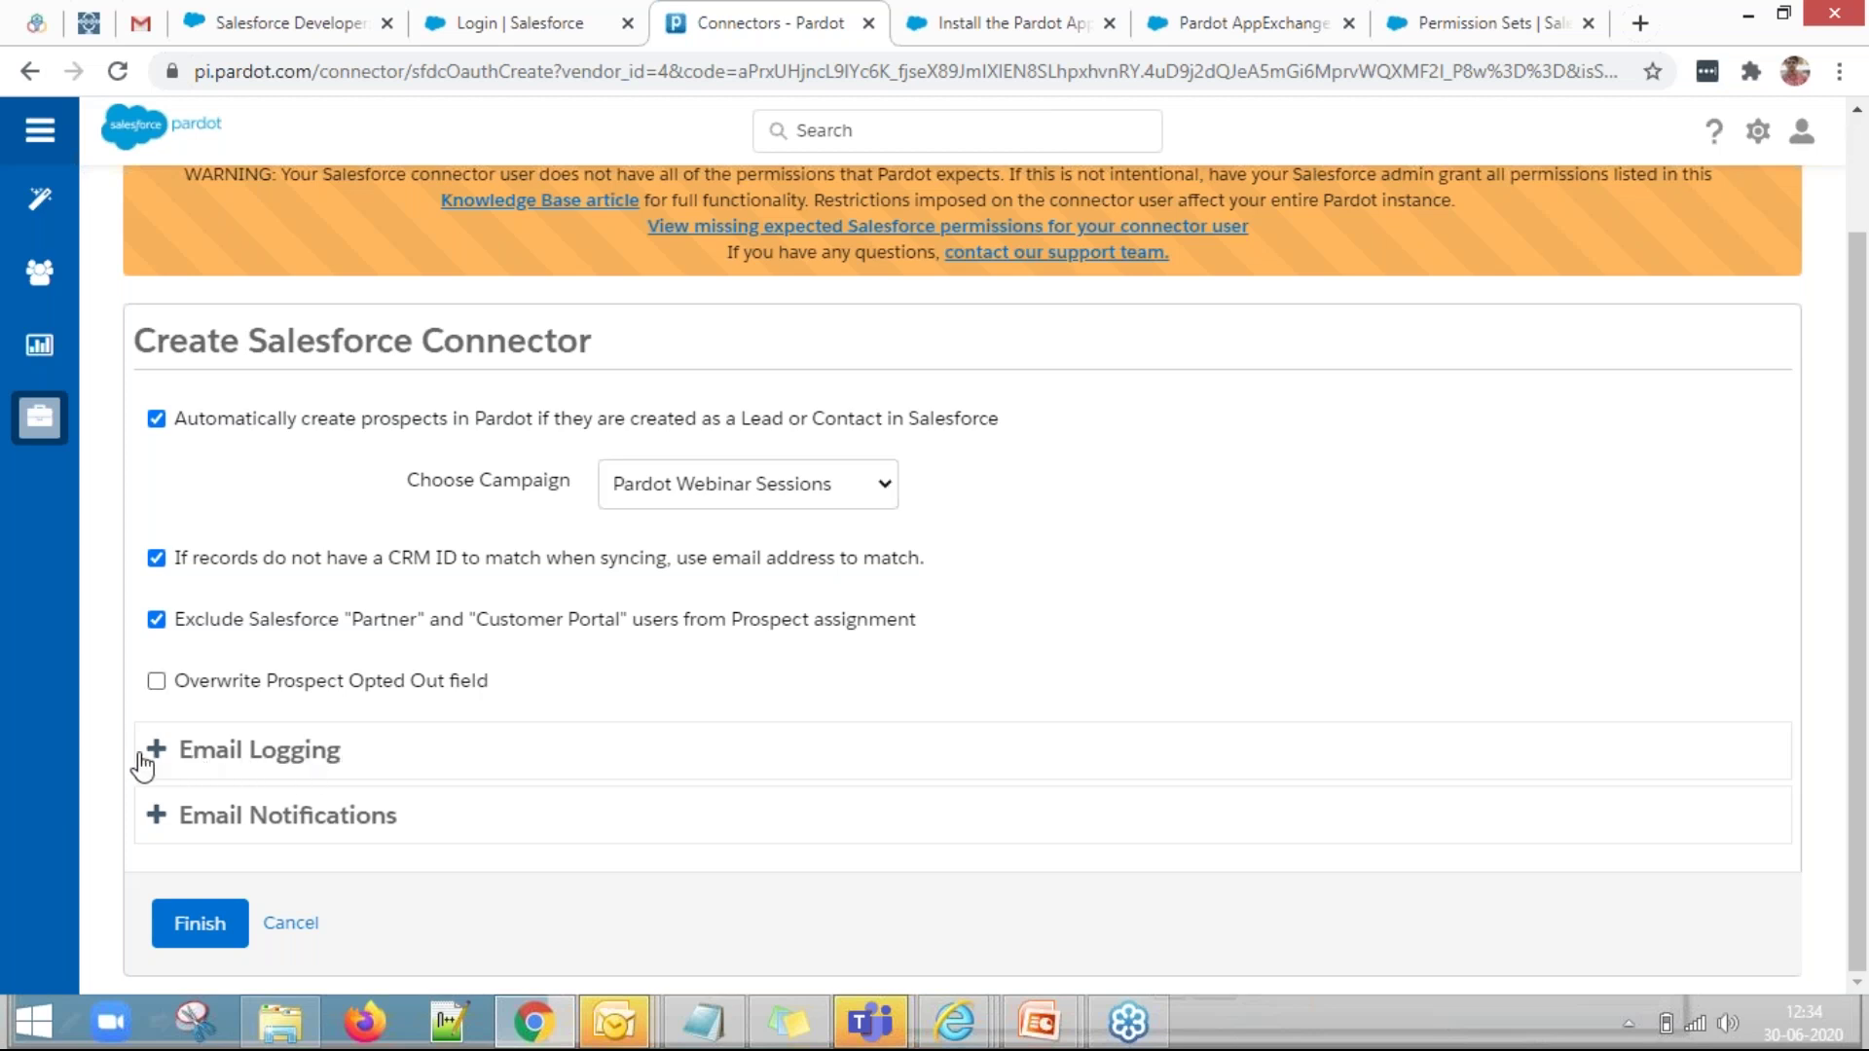
scroll(305, 743, down, 2)
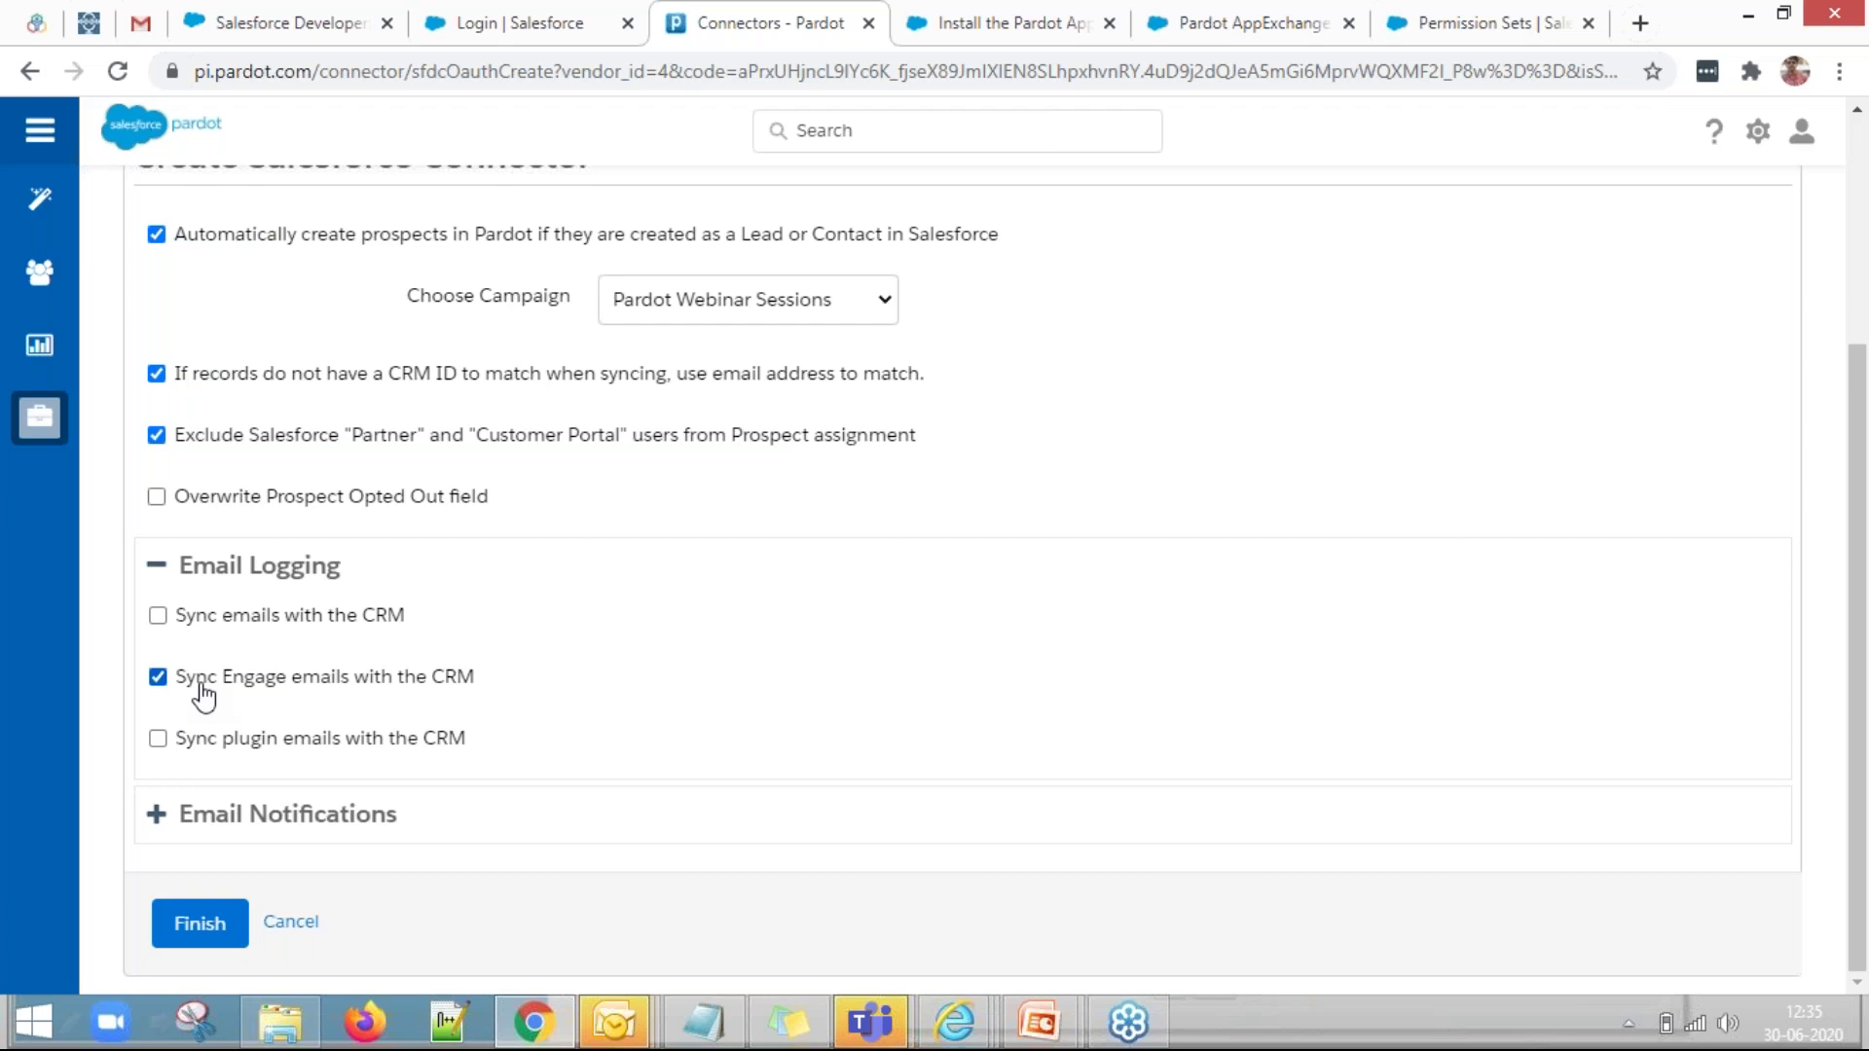
click(158, 823)
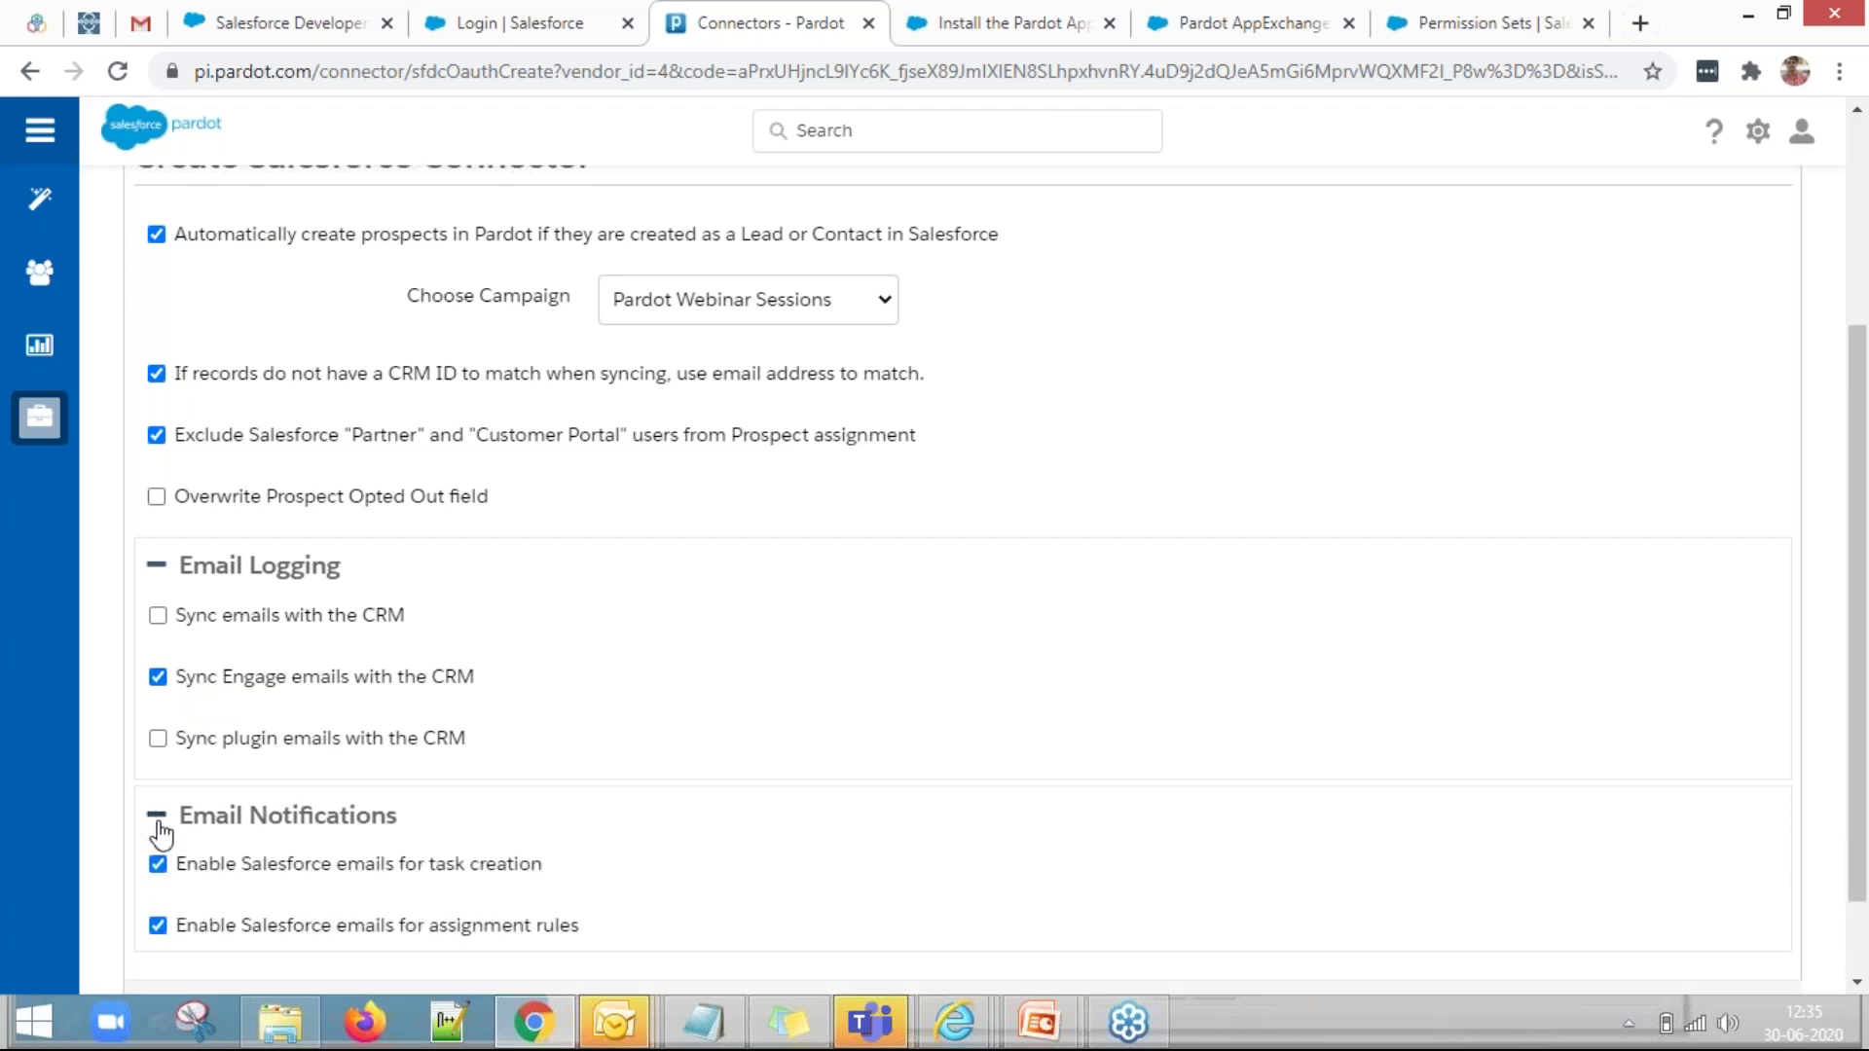
scroll(334, 718, down, 2)
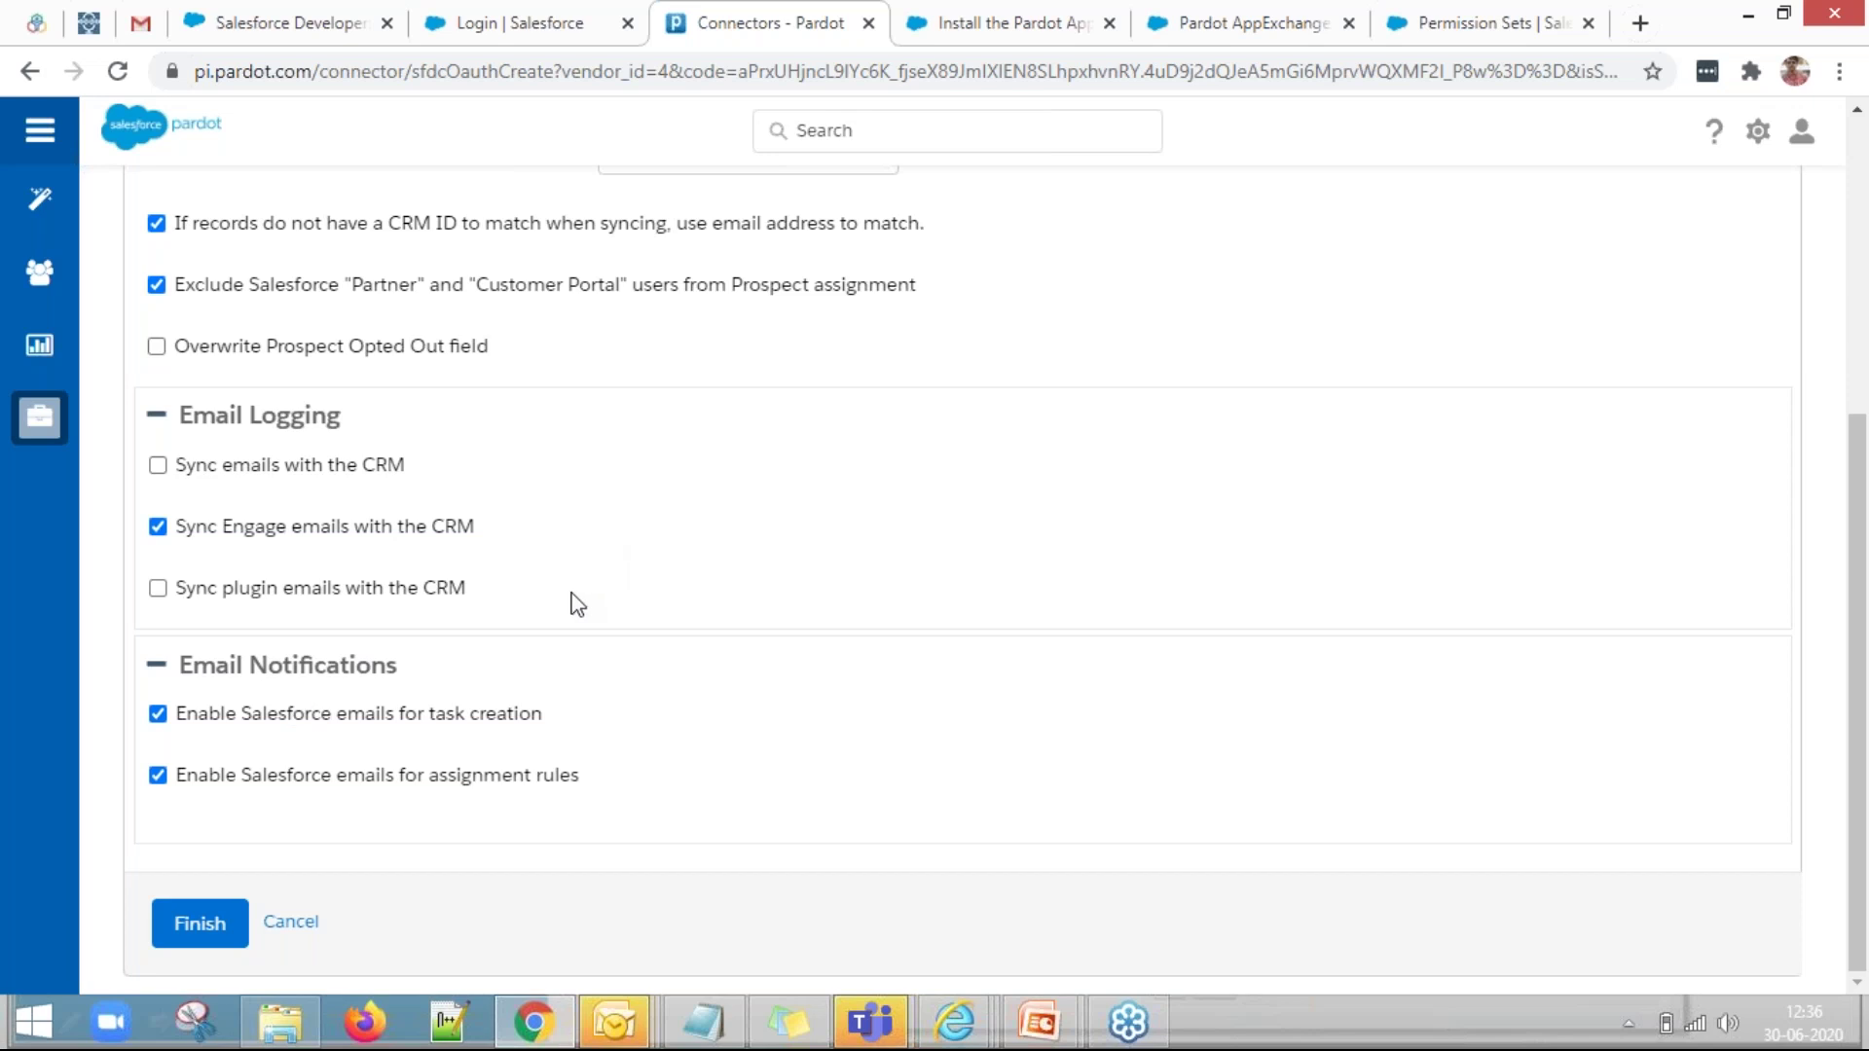
scroll(572, 600, up, 3)
scroll(242, 856, down, 3)
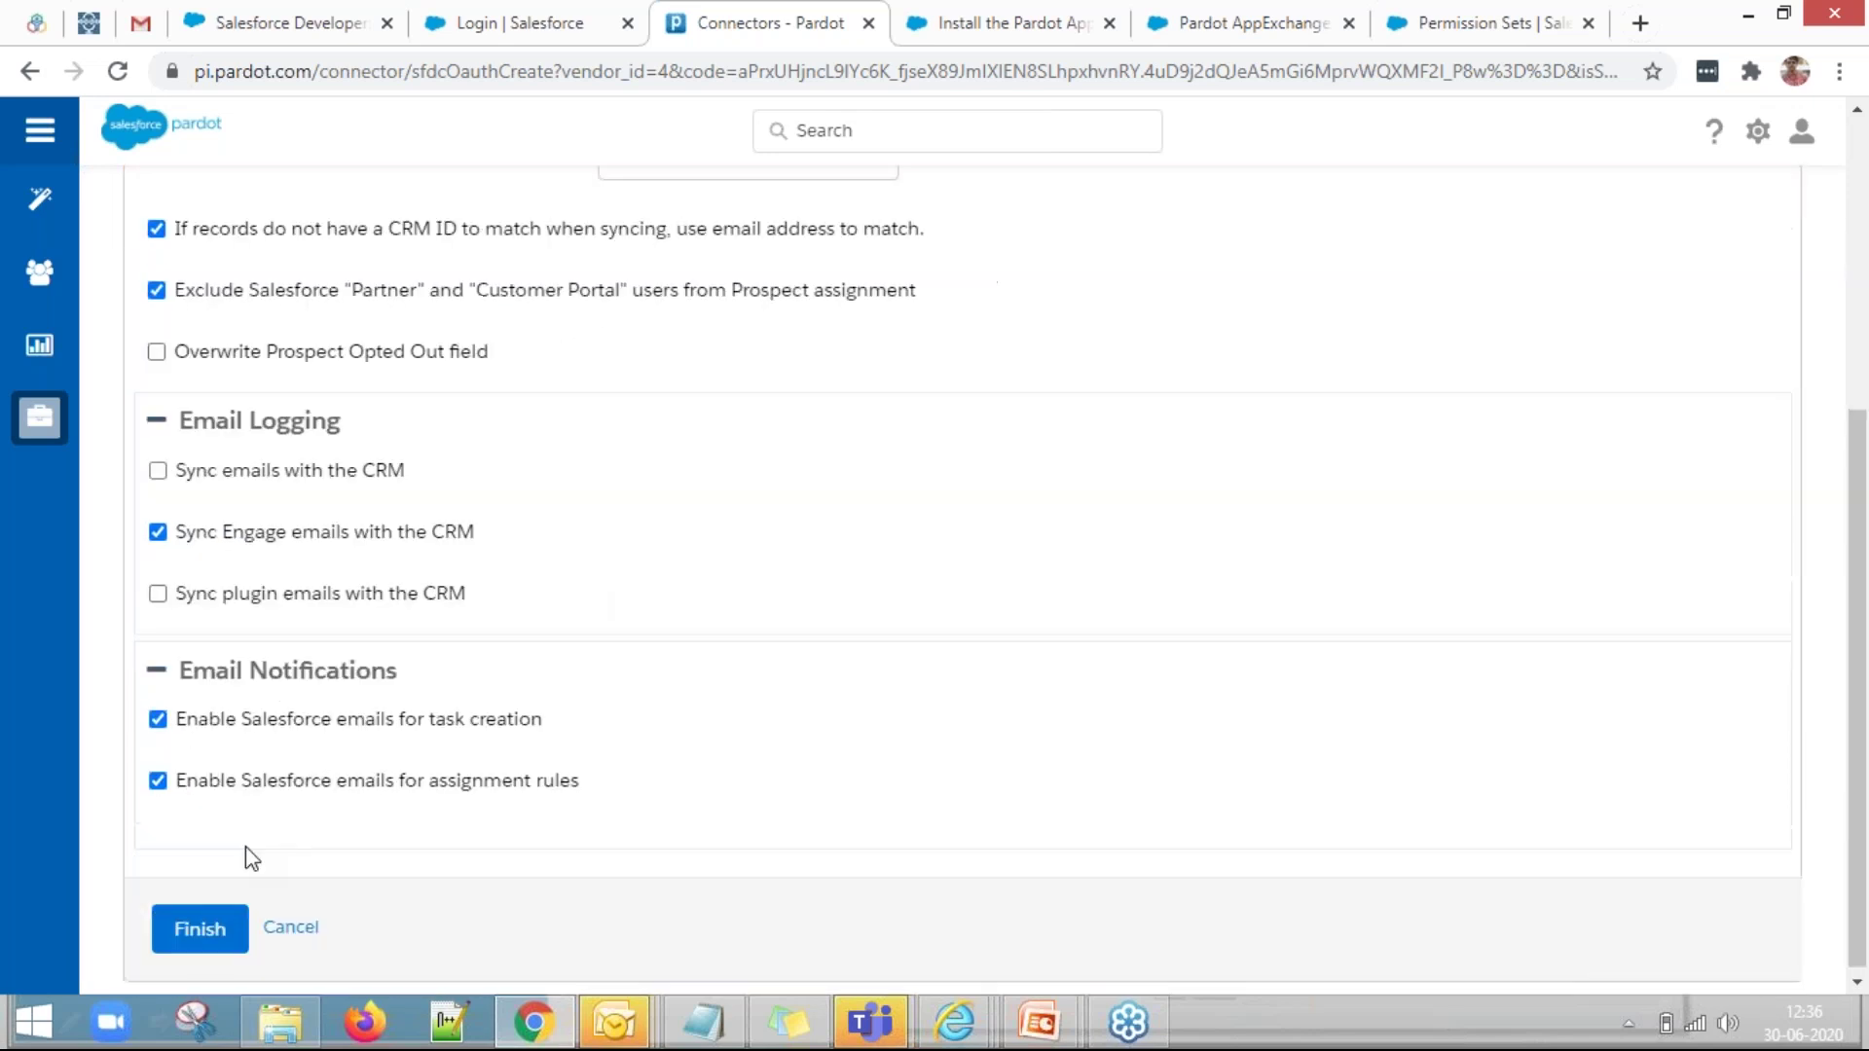
Save the salesforce.com connector, confirm its In progress verification, then return to the Salesforce Connector Setup slide.
click(198, 925)
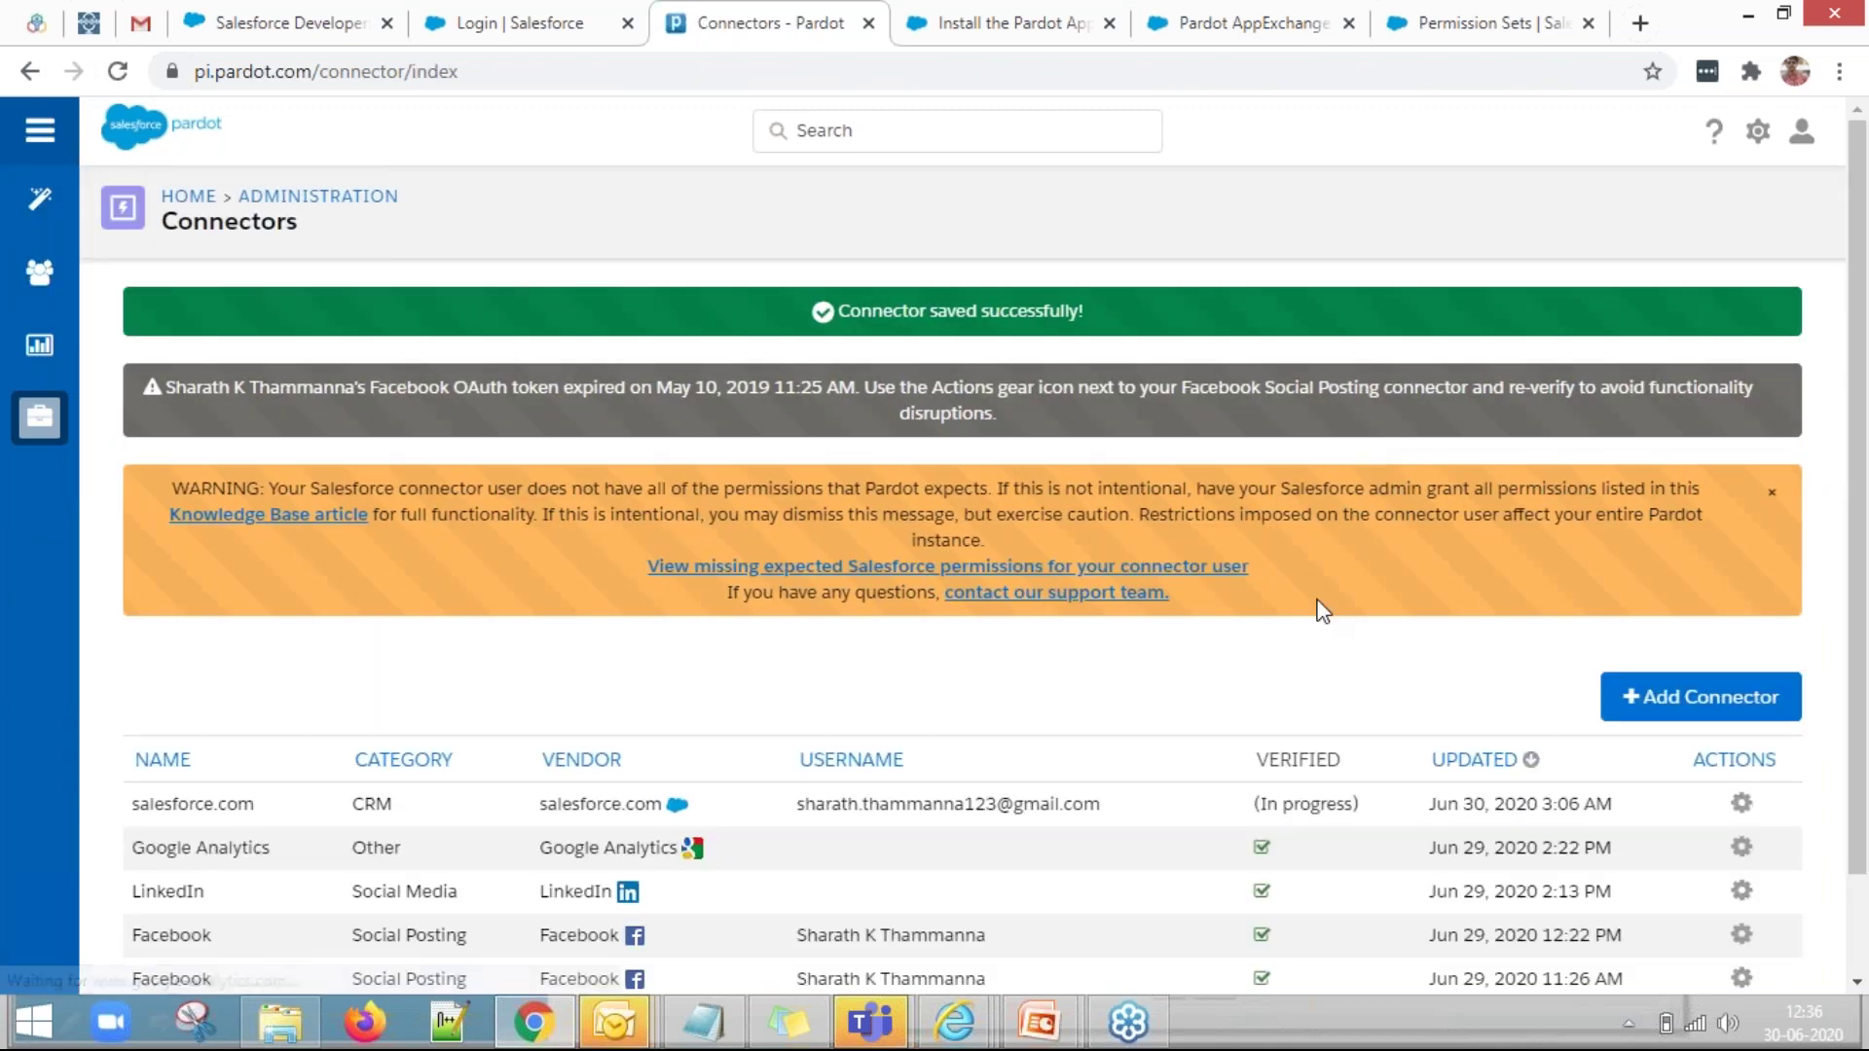
scroll(1319, 609, down, 1)
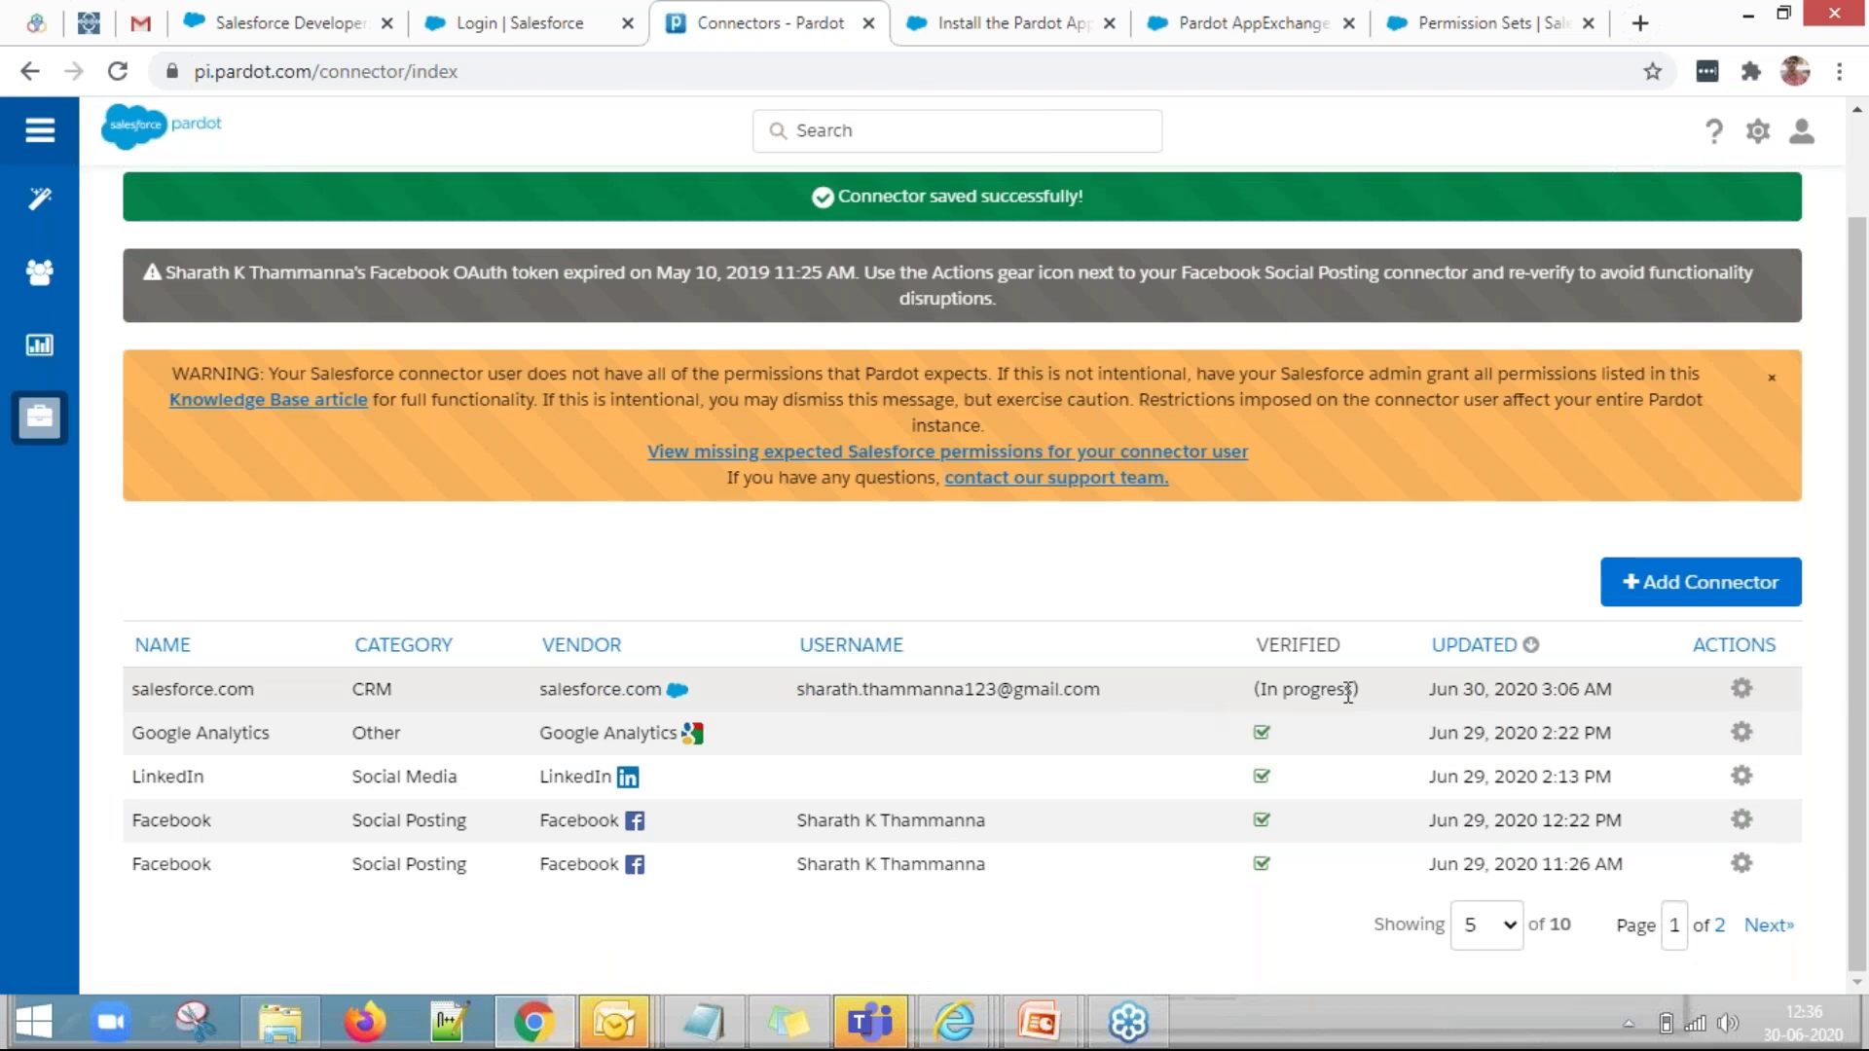
drag(1368, 698, 1225, 701)
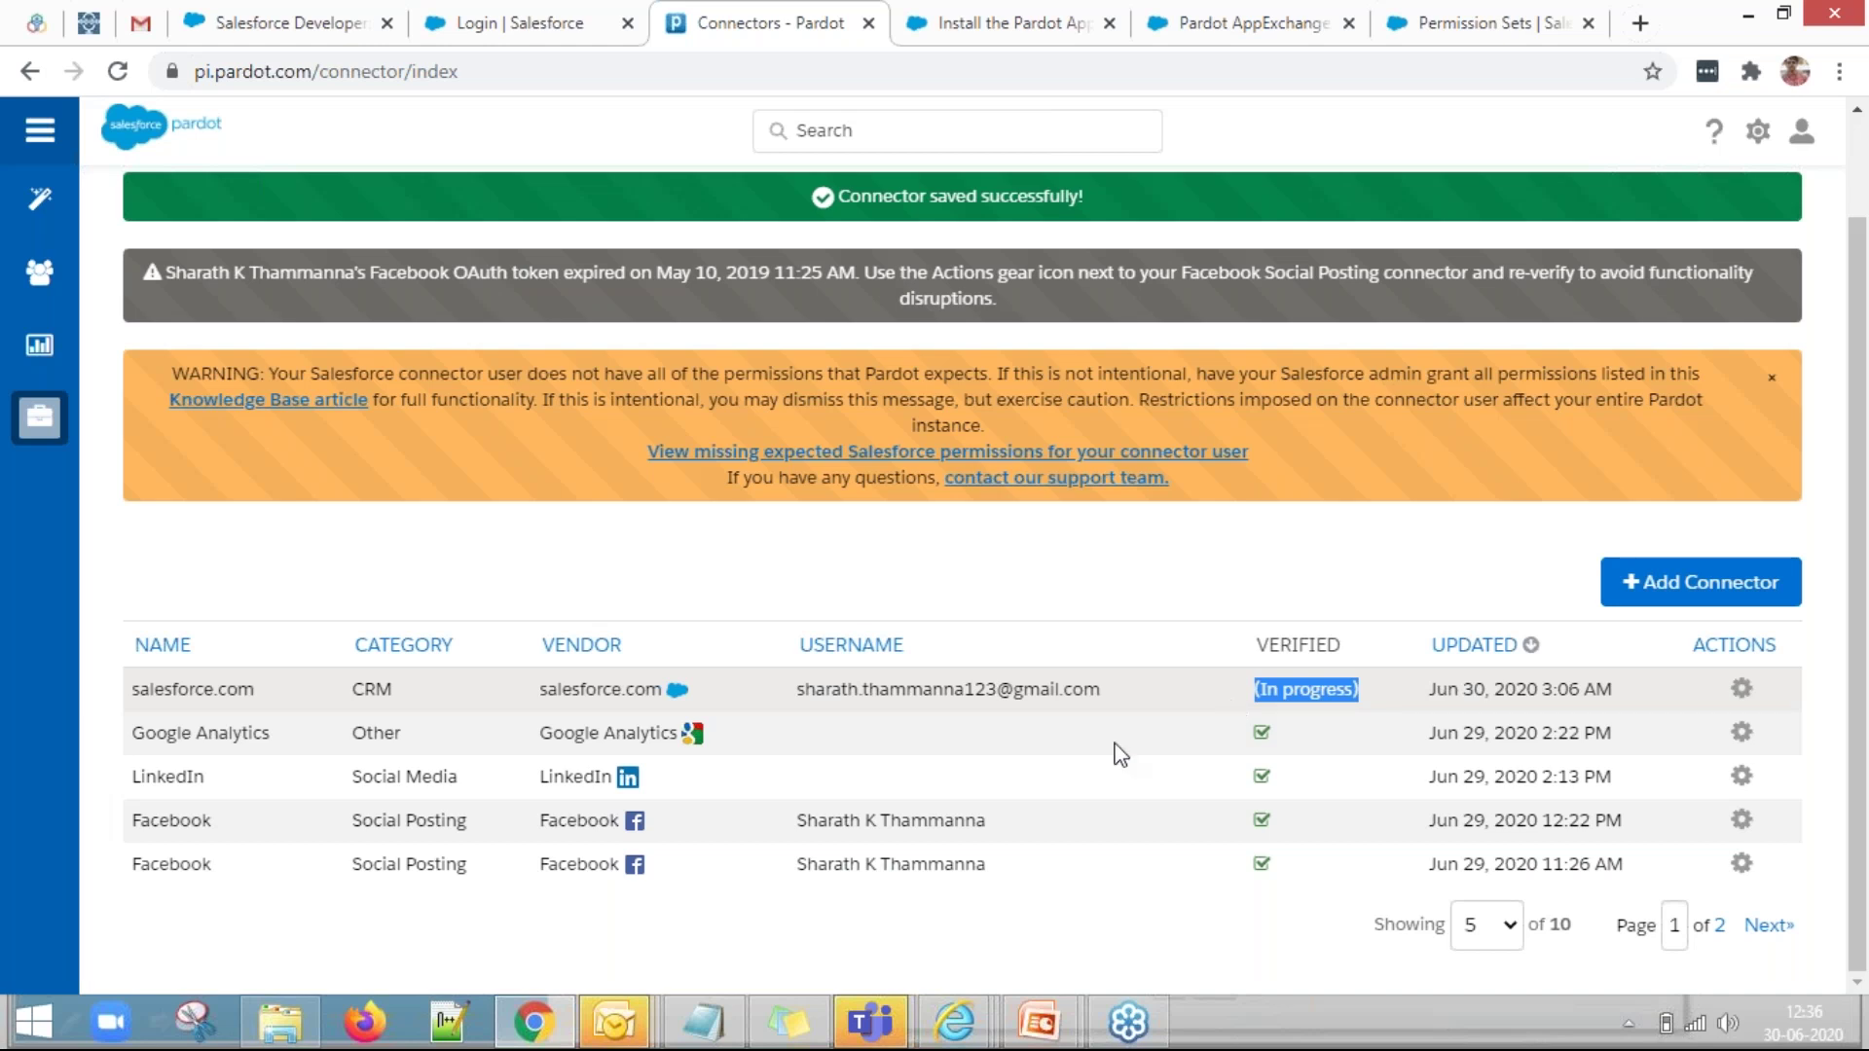
click(1045, 1032)
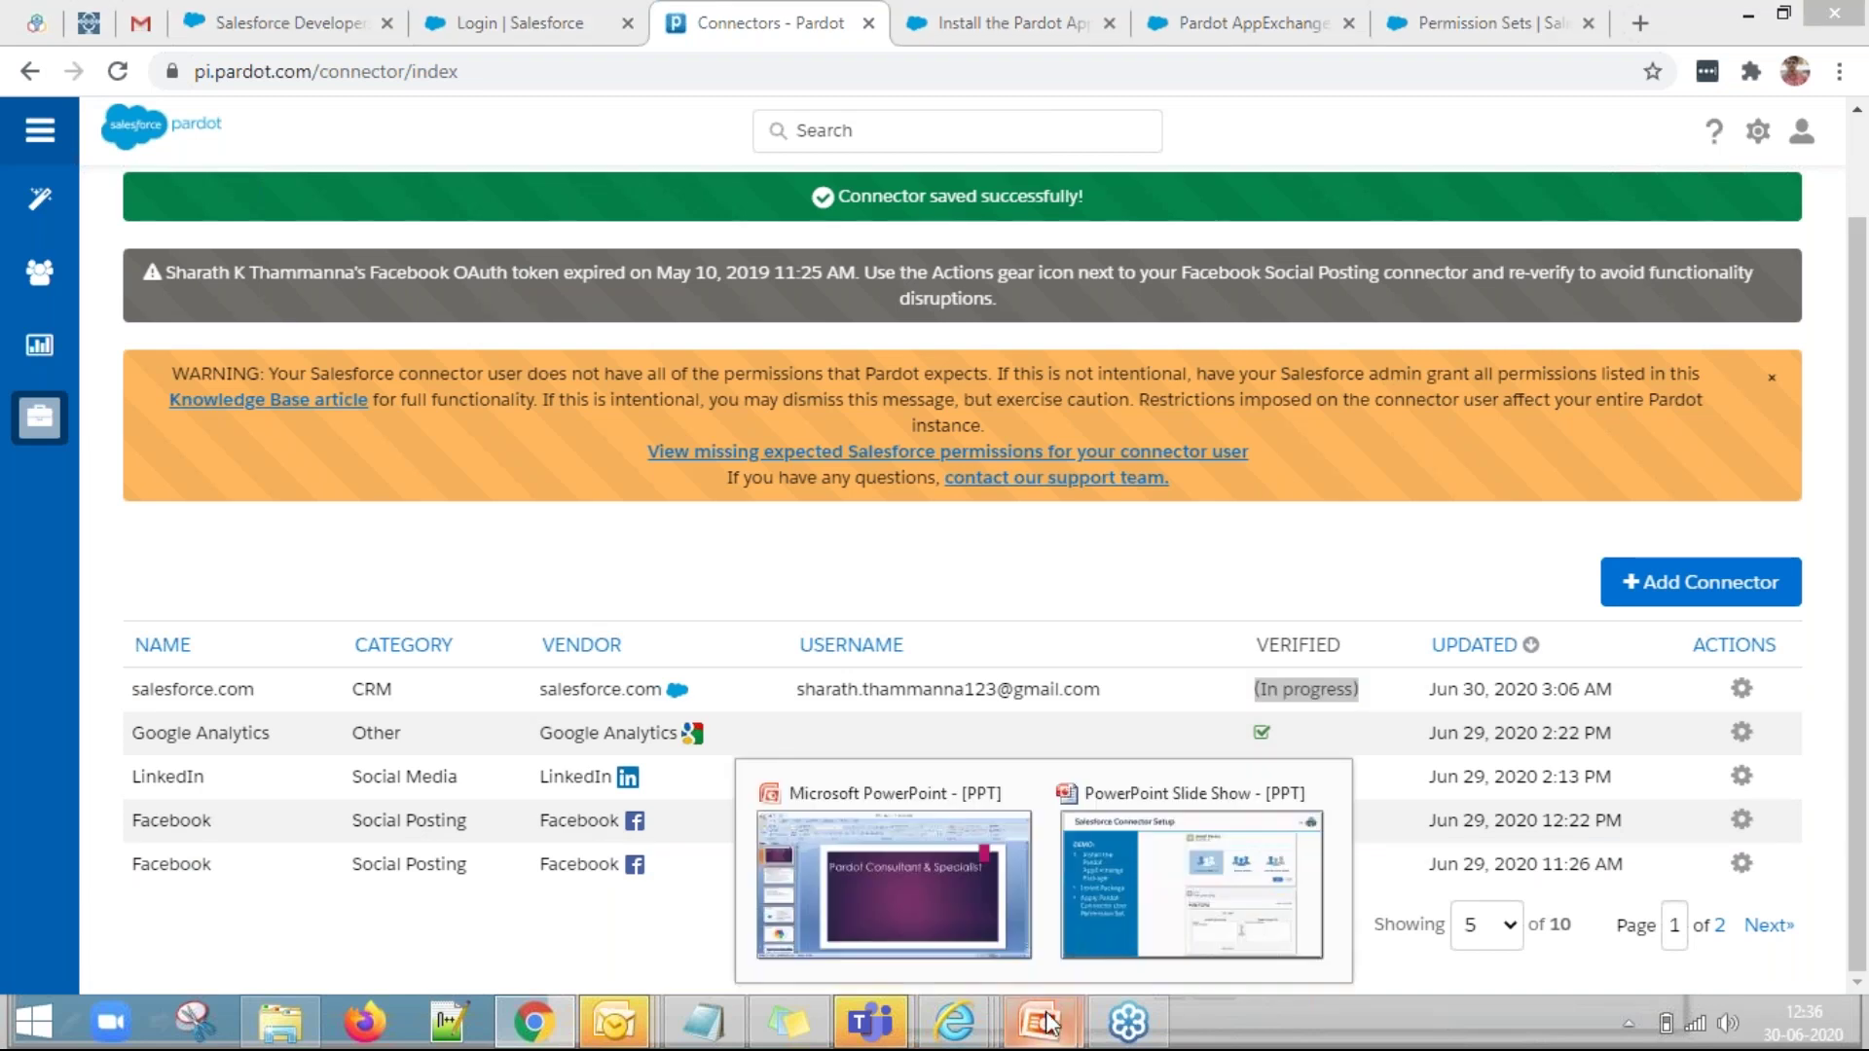
click(1158, 892)
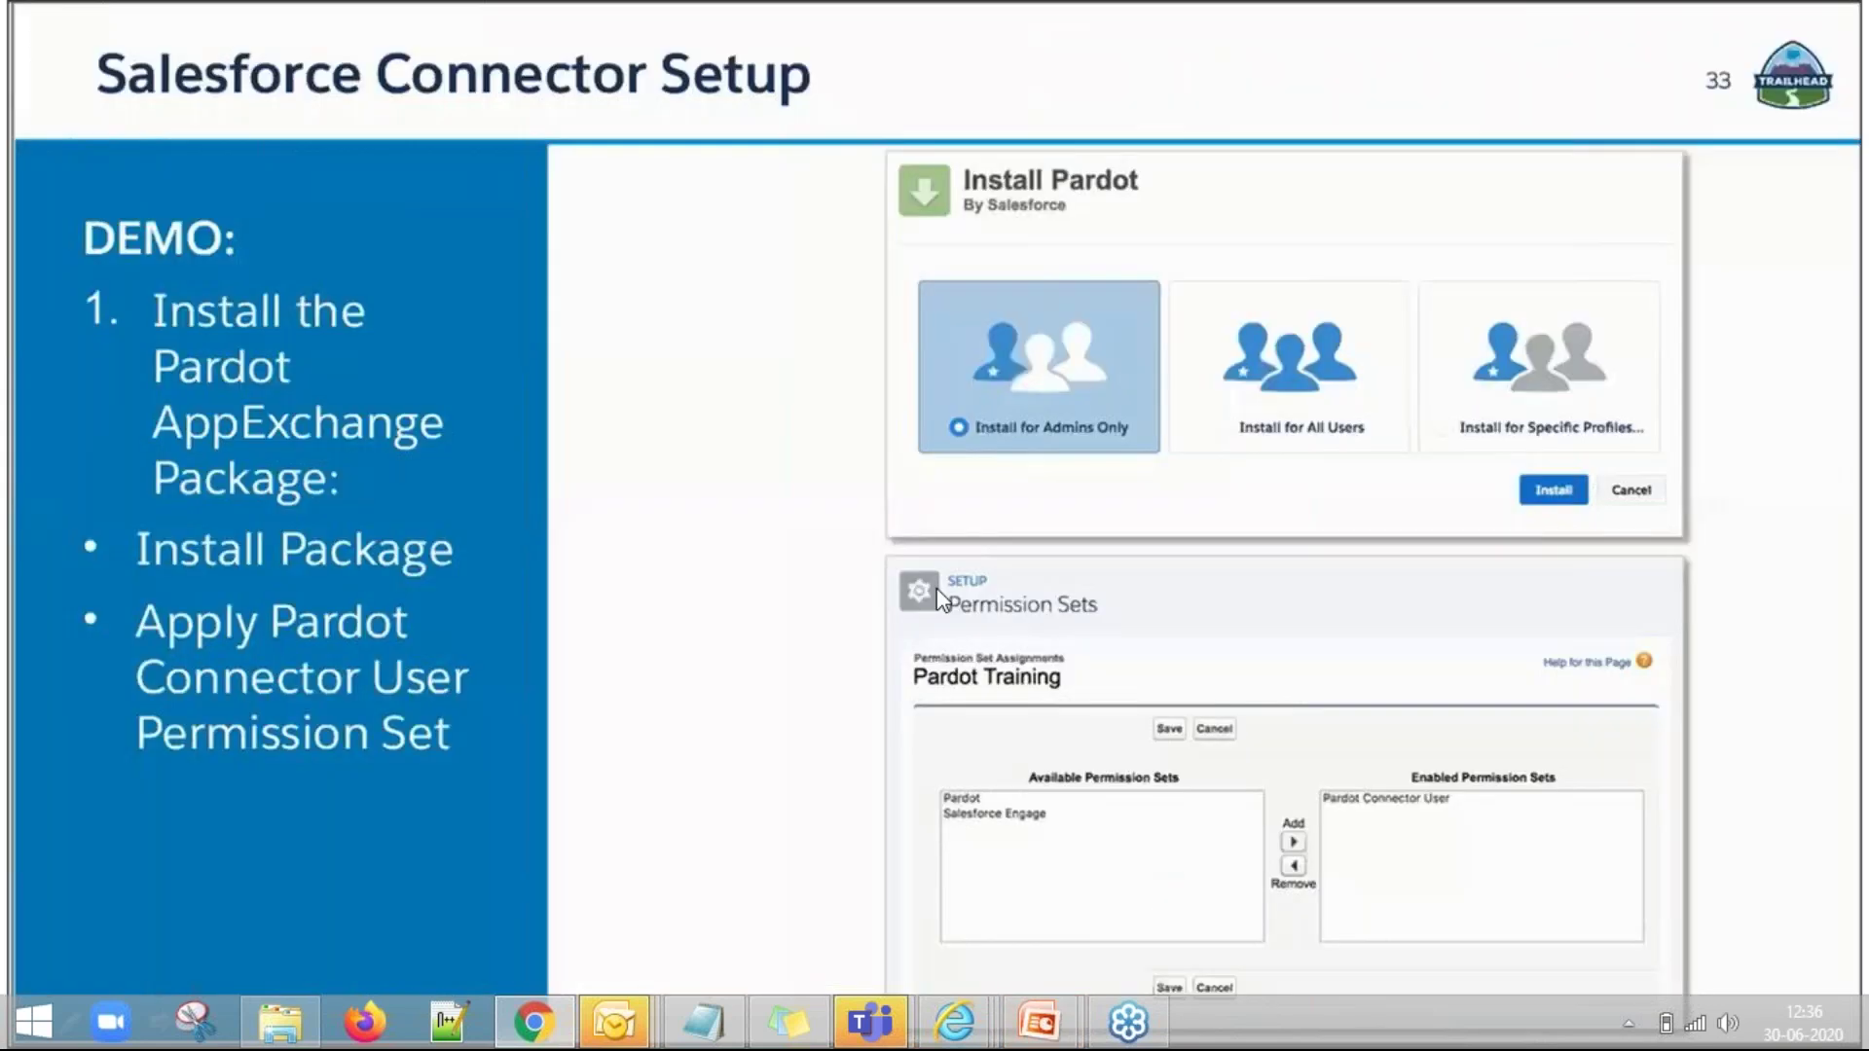